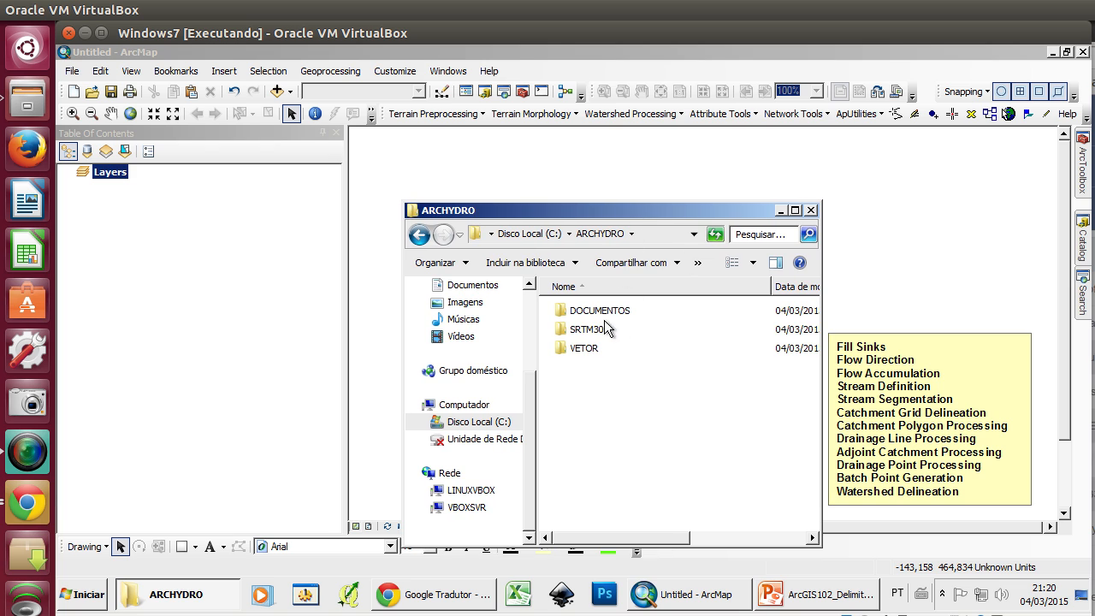
- Add recorte_srtm30_utm23s.tif from the ARCHYDRO\SRTM30\RECORTE folder to the map as a layer
double_click(609, 328)
double_click(587, 313)
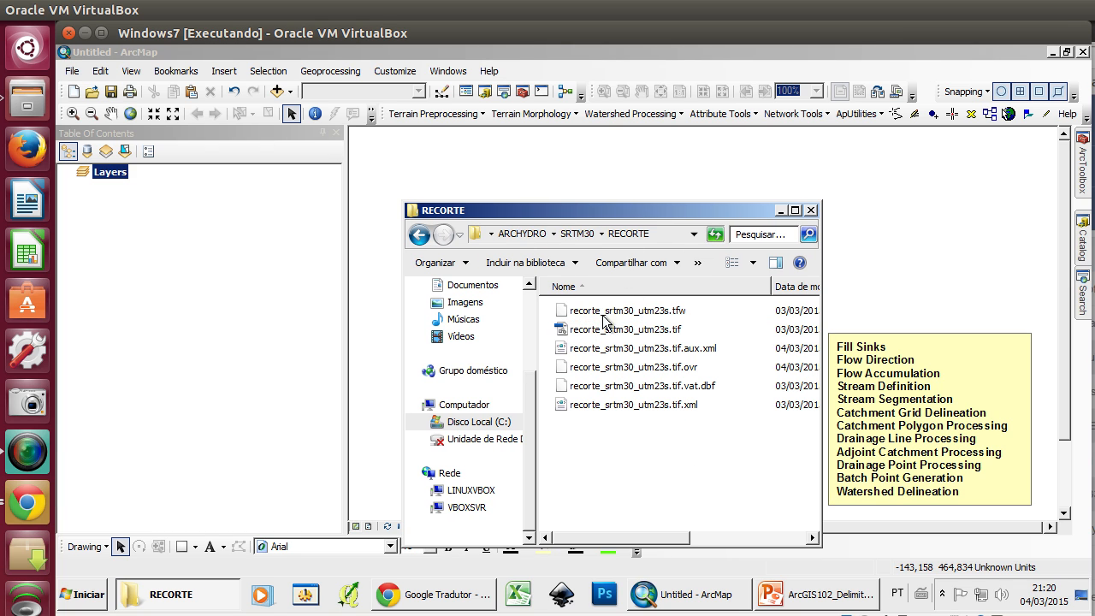
left_click(631, 331)
left_click_drag(671, 338, 220, 203)
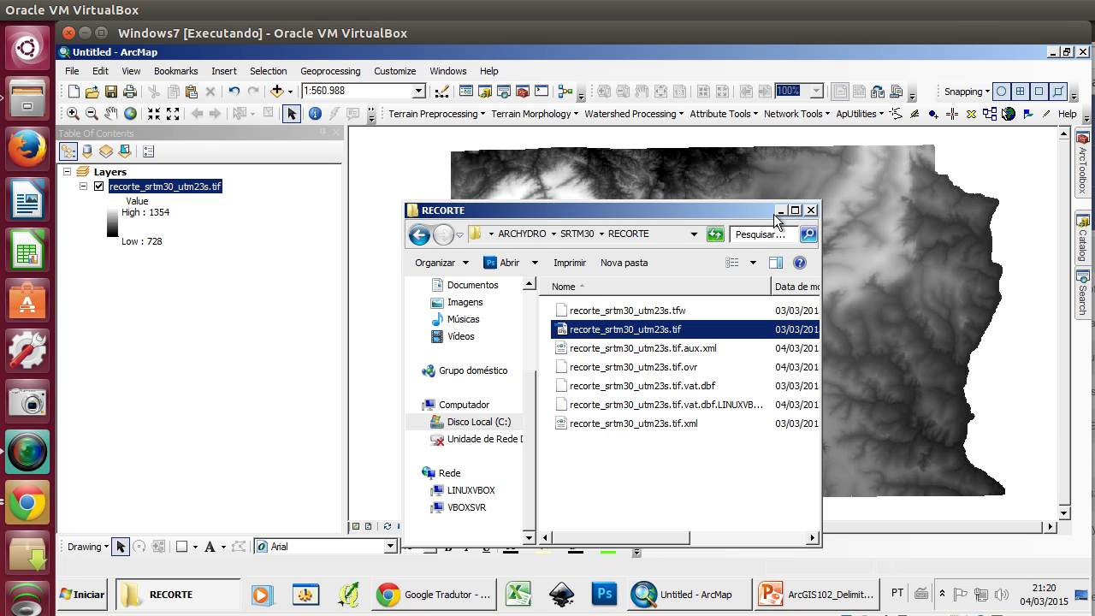
left_click(776, 210)
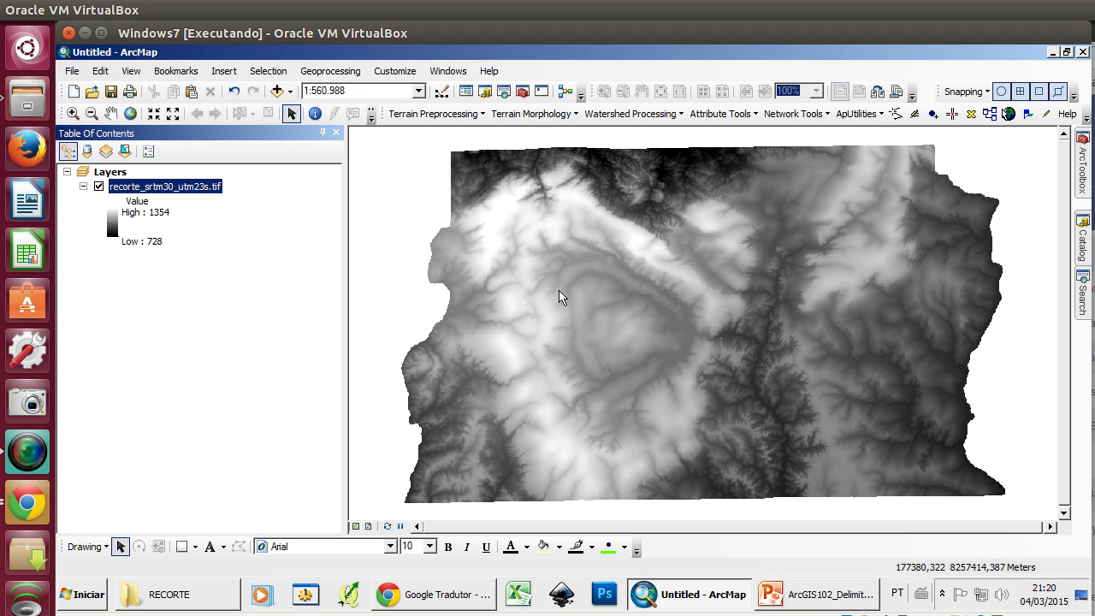
- Examine the raster layer's source properties, including its cell size and spatial reference, and leave them as they are
right_click(179, 191)
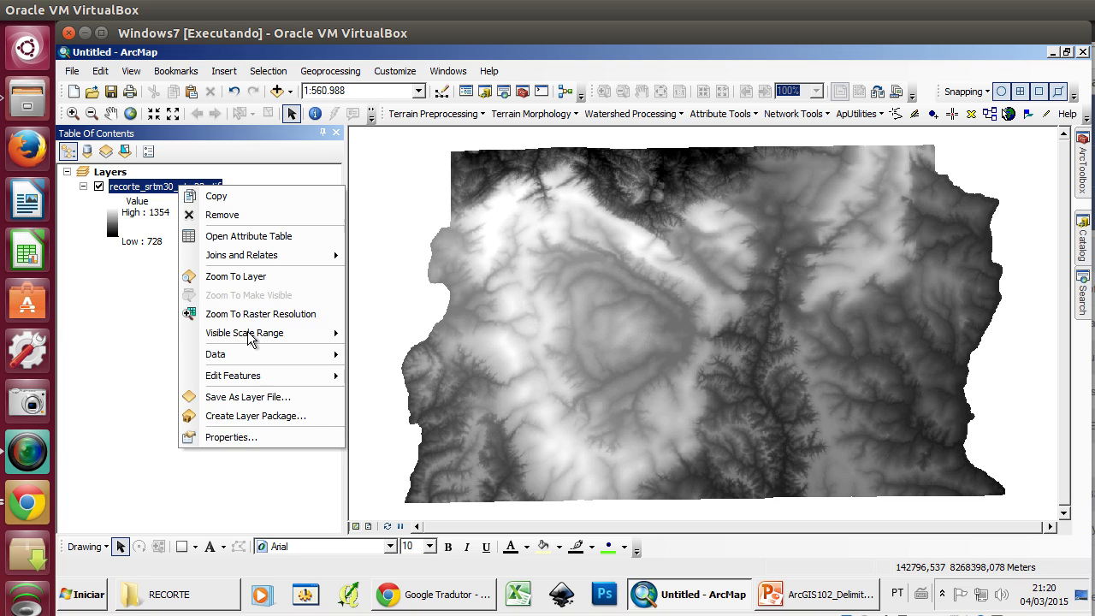
left_click(276, 442)
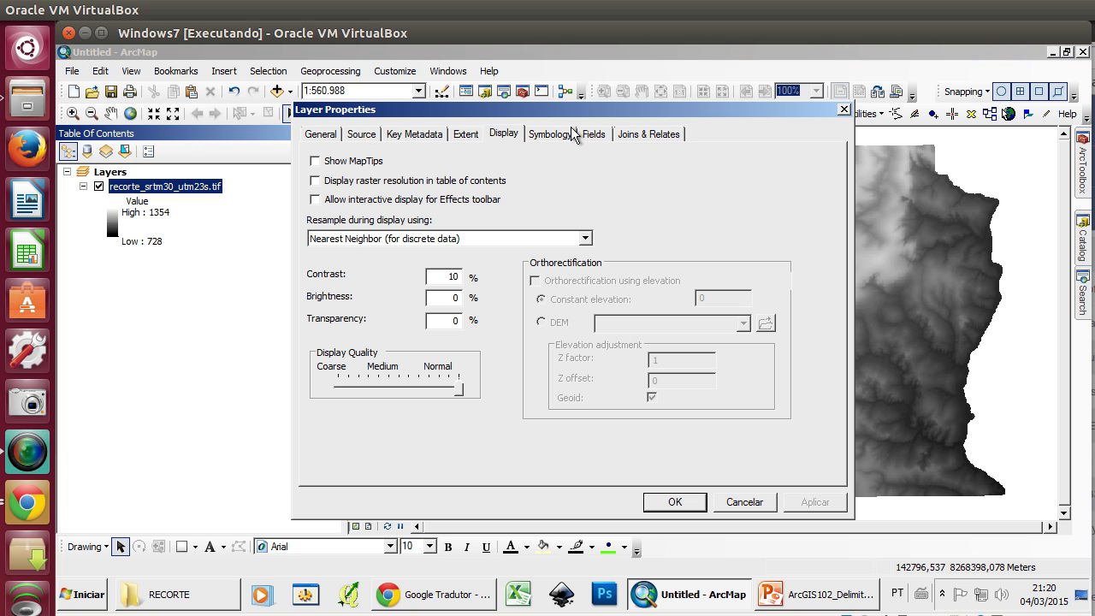
left_click(562, 139)
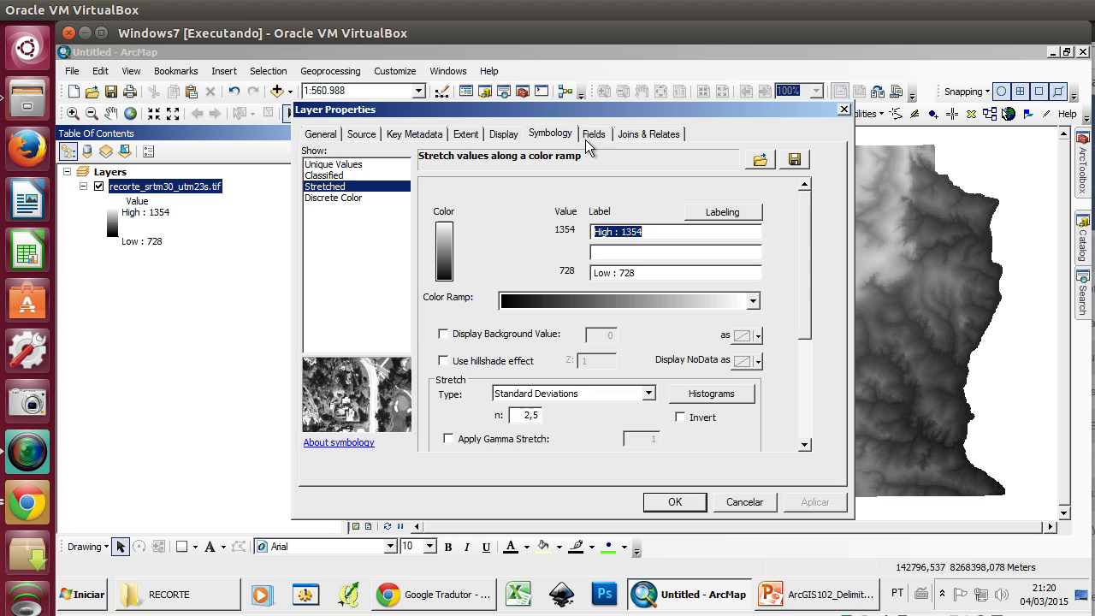
left_click(350, 134)
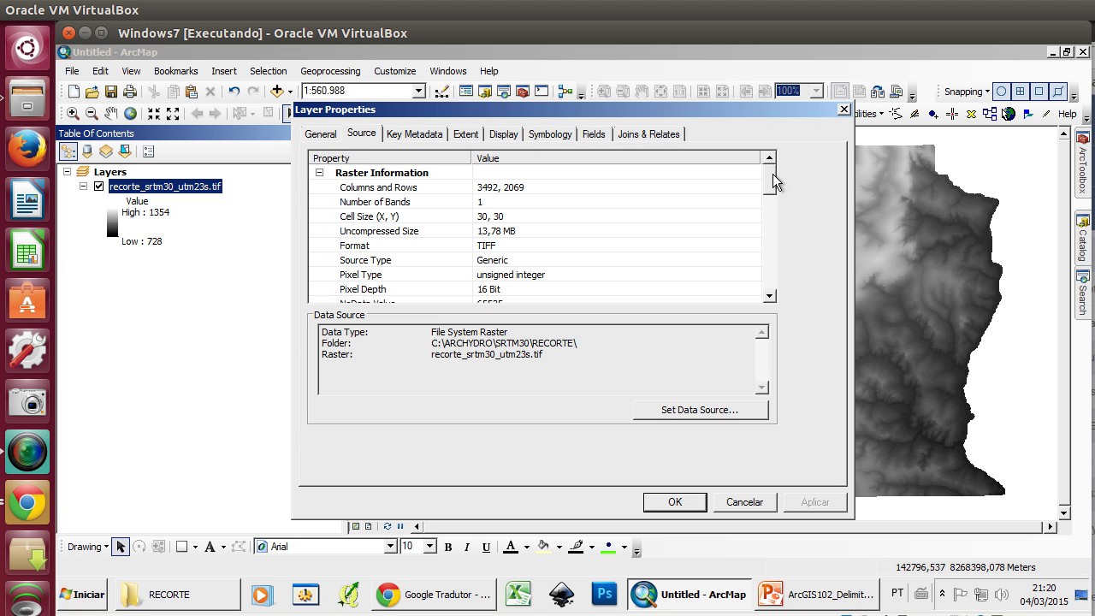
left_click_drag(772, 179, 768, 248)
left_click(610, 217)
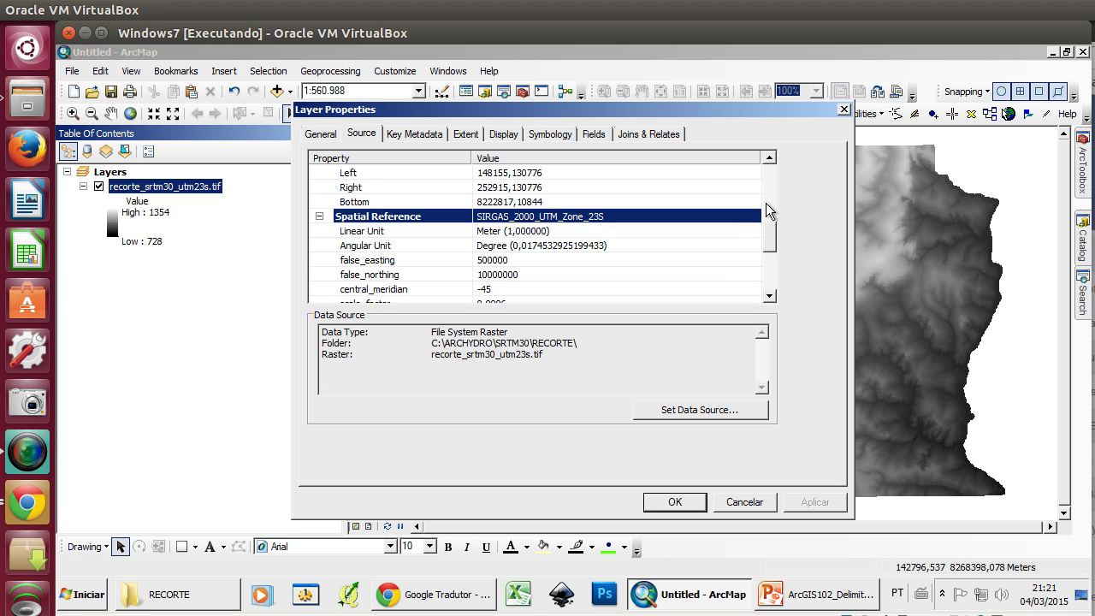
scroll(758, 204, "up", 5)
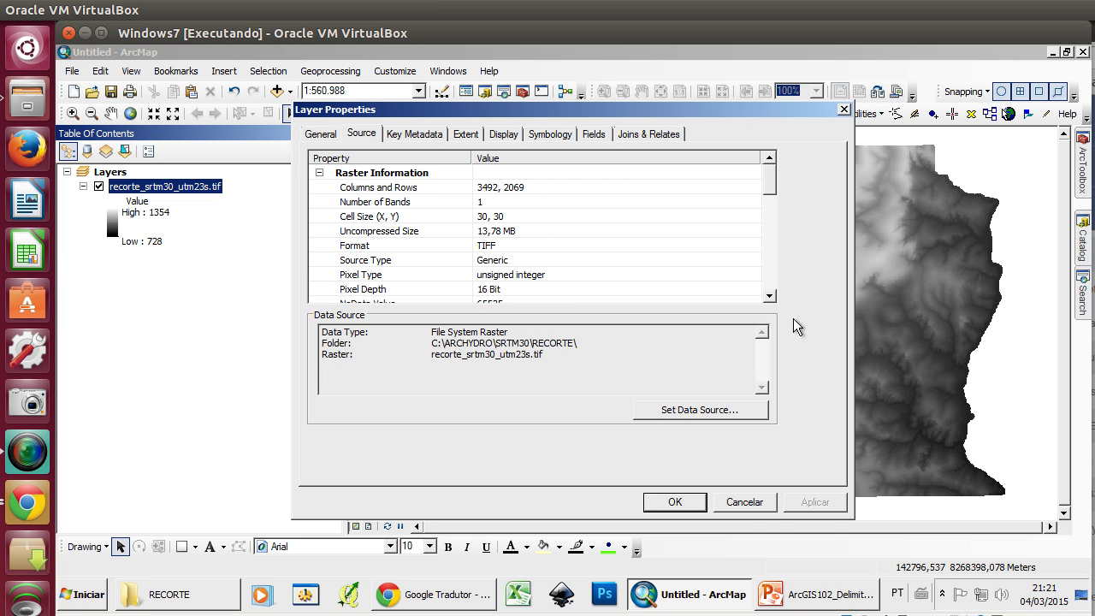
left_click(742, 502)
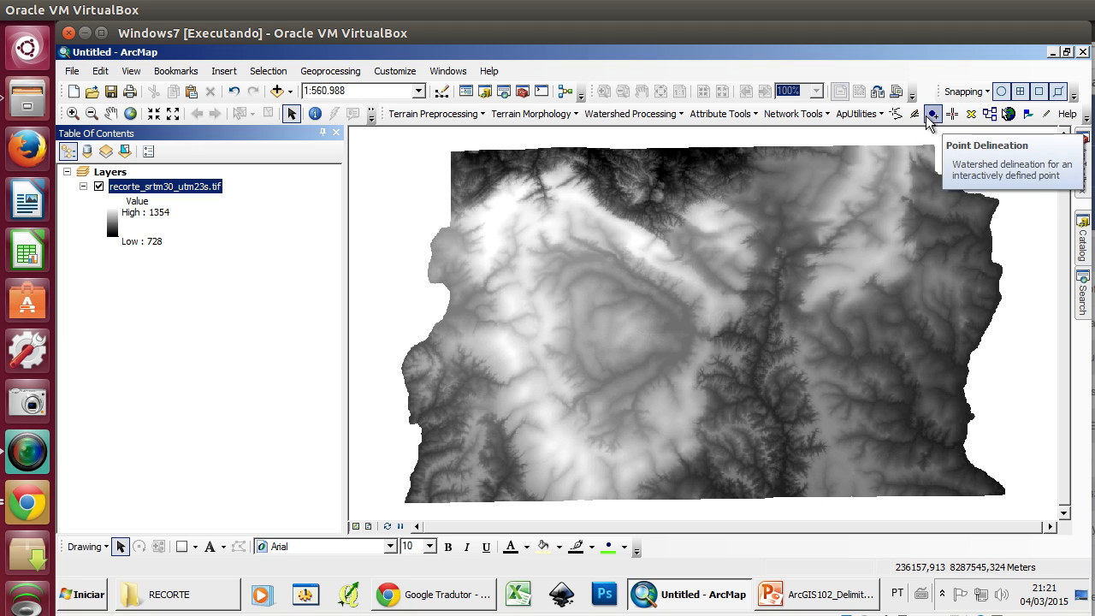
- Start setting the Arc Hydro target locations for the HydroConfig node
left_click(861, 118)
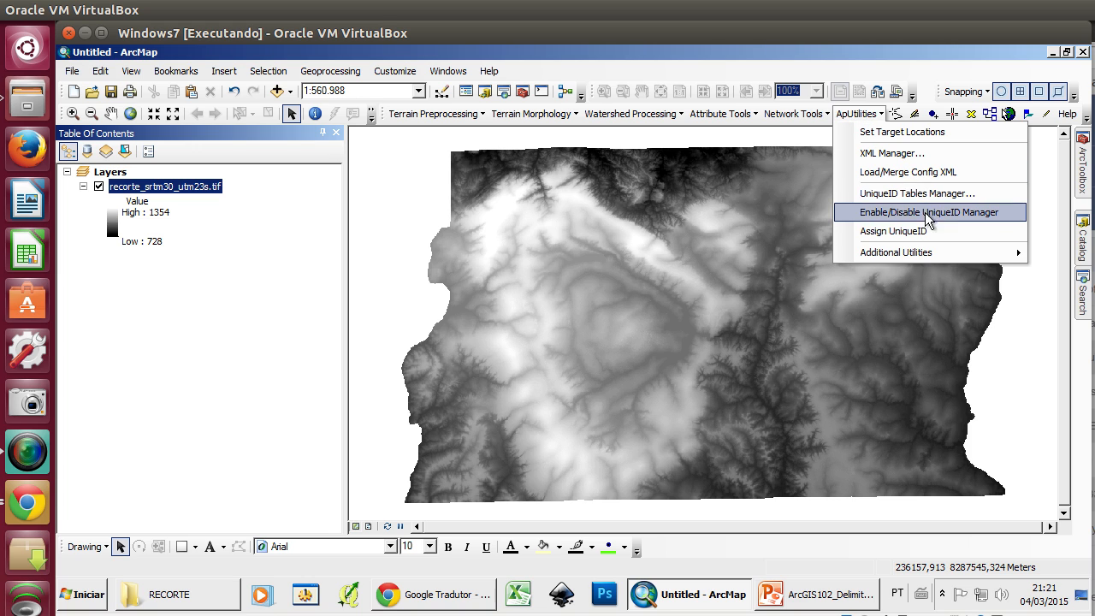
left_click(959, 131)
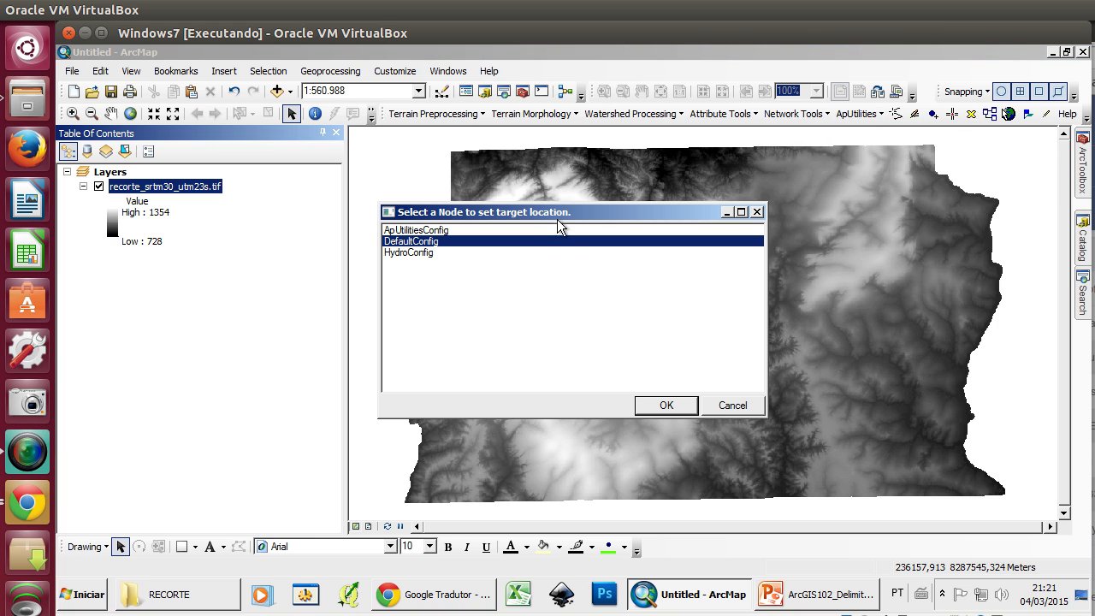
left_click_drag(563, 214, 583, 198)
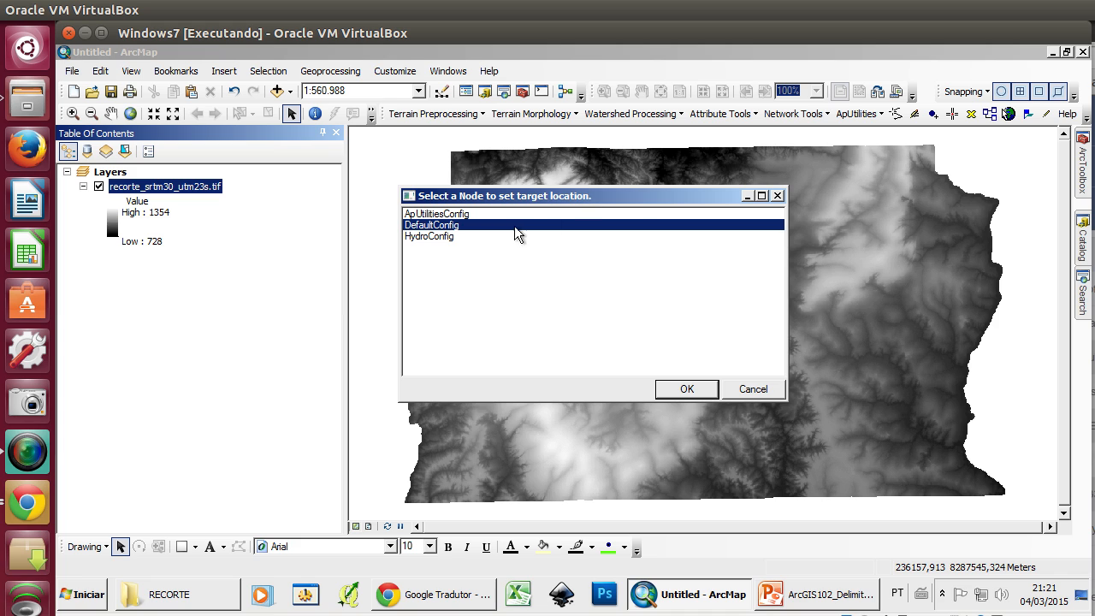
left_click(449, 237)
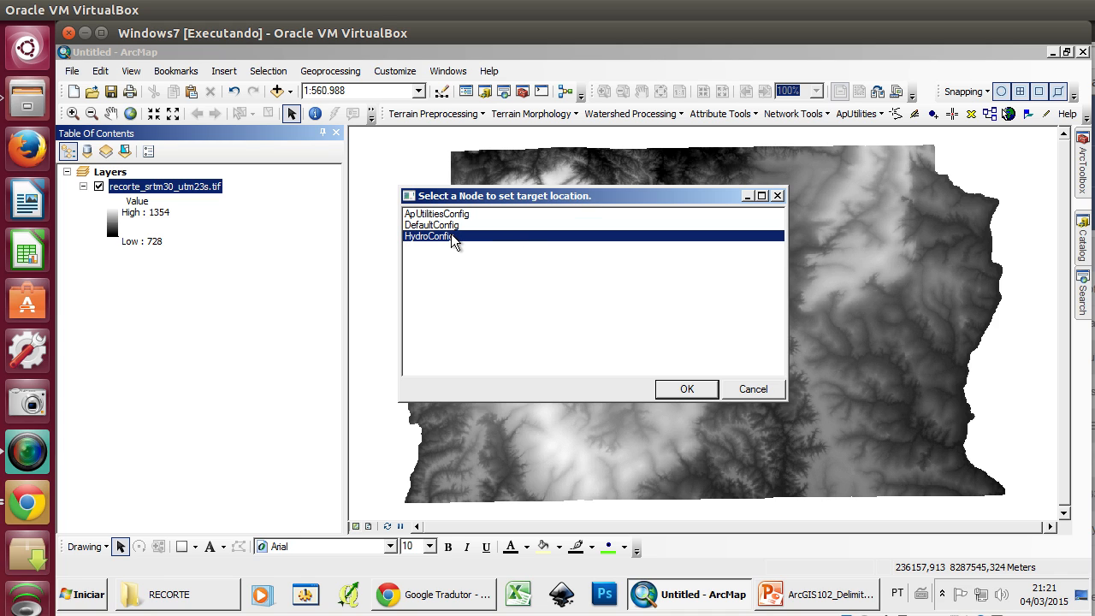
left_click(459, 225)
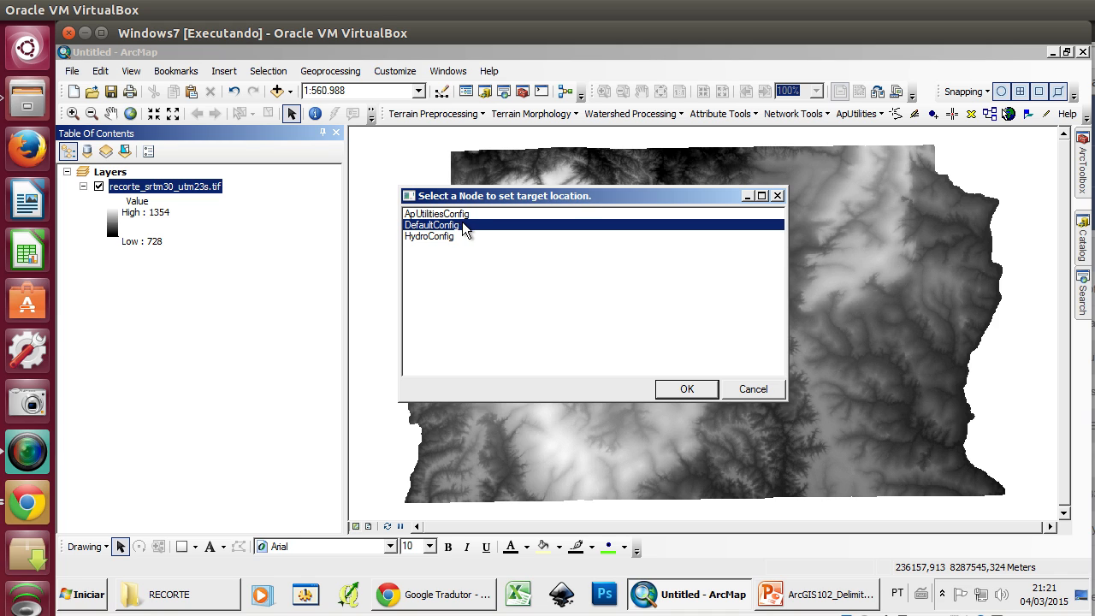
left_click(457, 237)
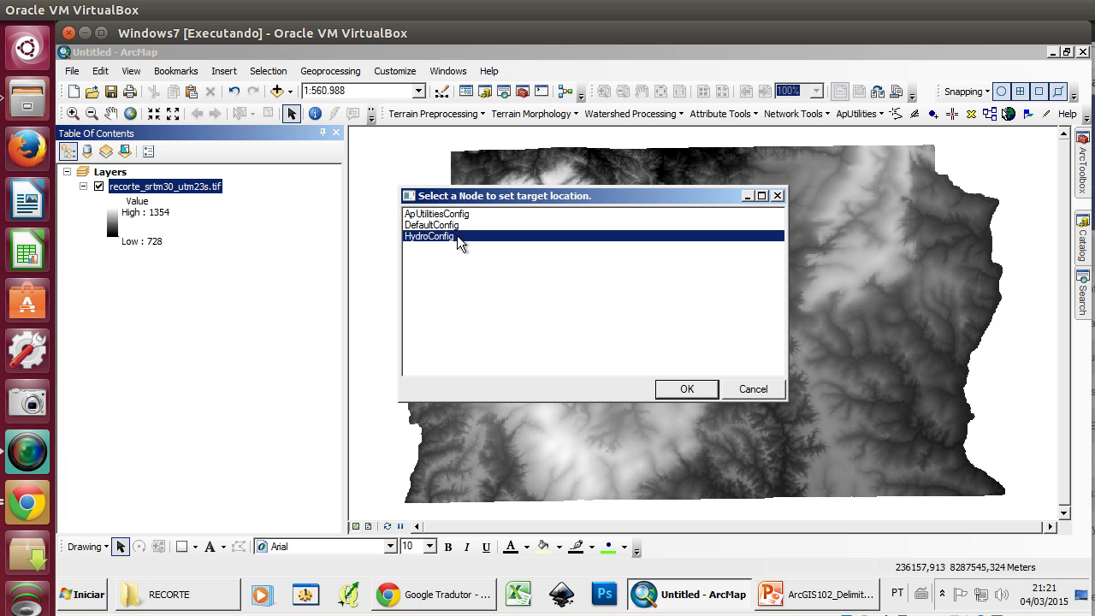
double_click(467, 234)
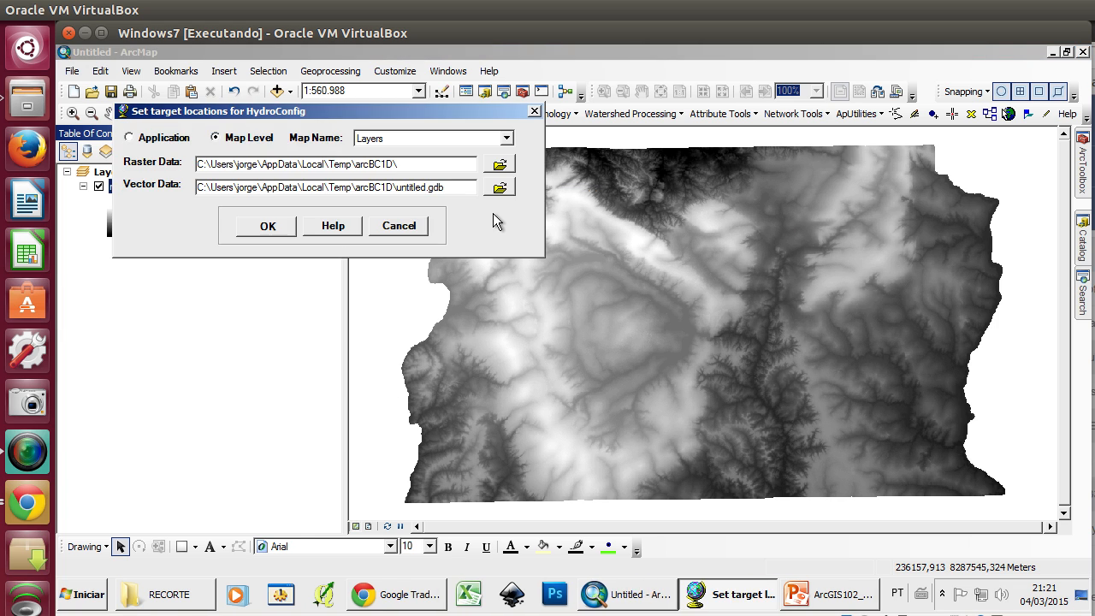
left_click_drag(358, 123, 517, 203)
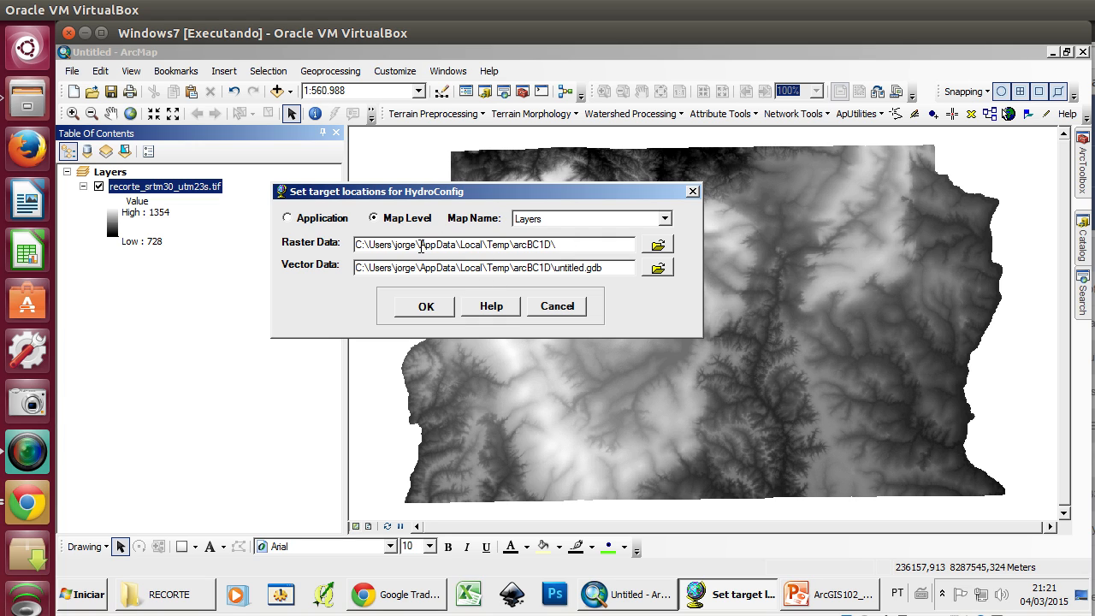
- Create a folder named PROCESSOS inside C:\ARCHYDRO
left_click(89, 595)
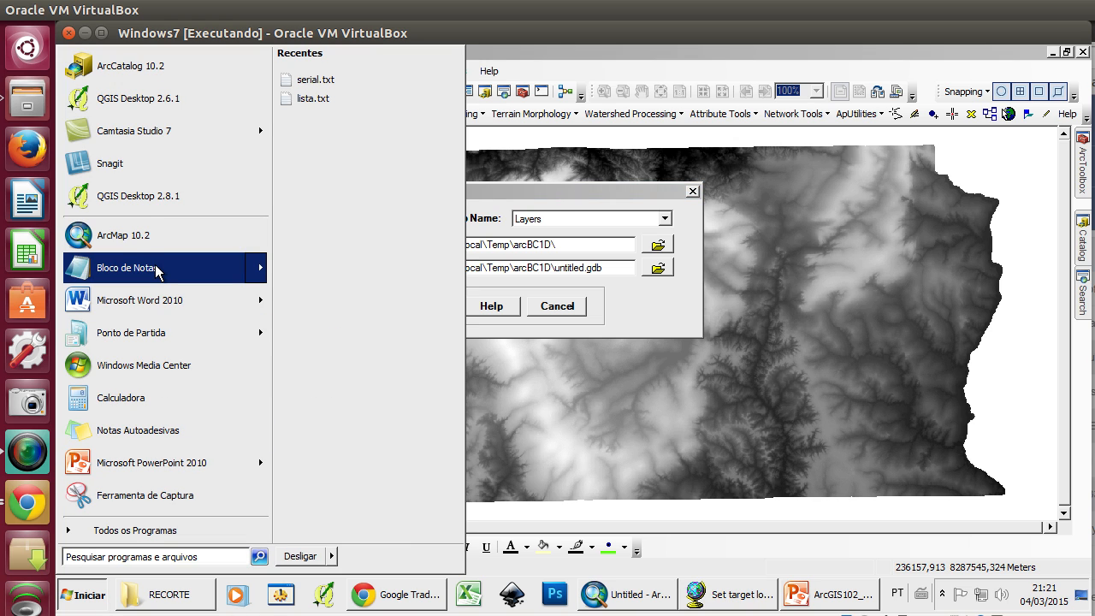
left_click(558, 196)
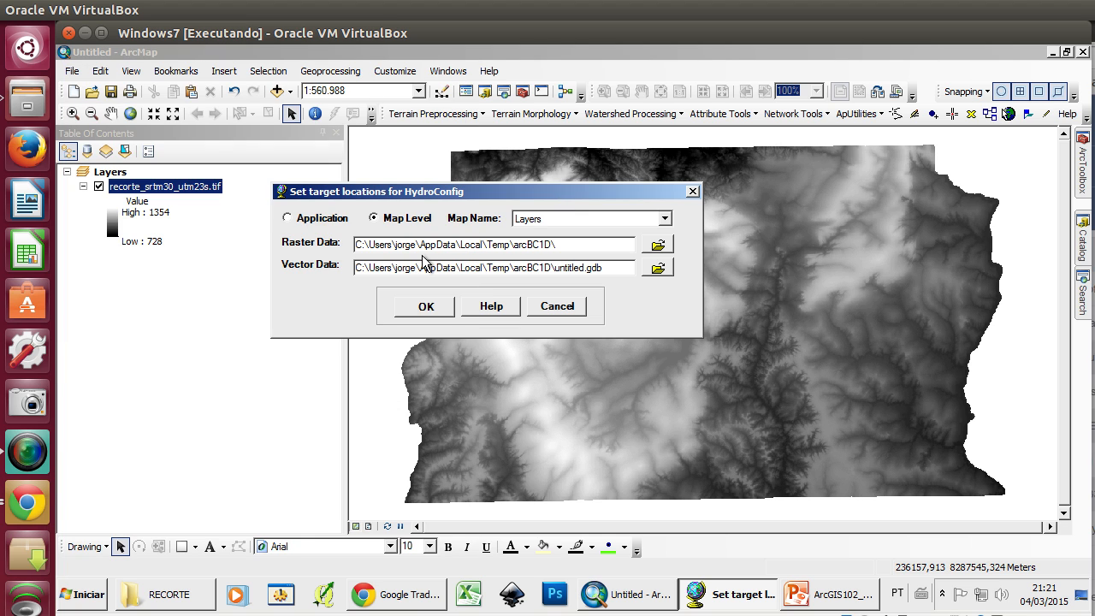
left_click(160, 599)
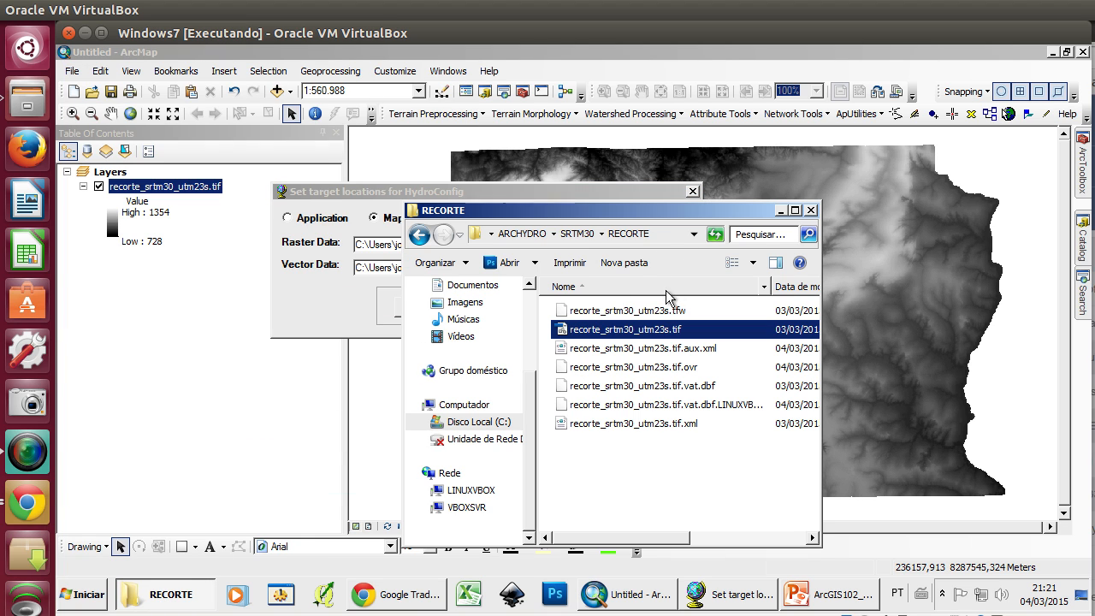
left_click(522, 233)
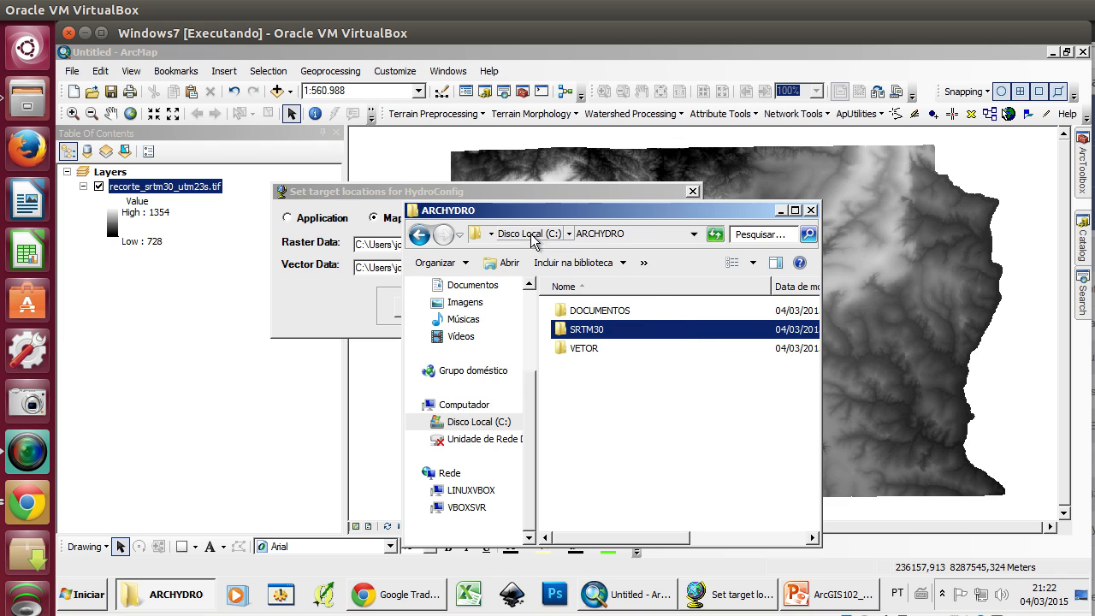
left_click(602, 368)
right_click(605, 369)
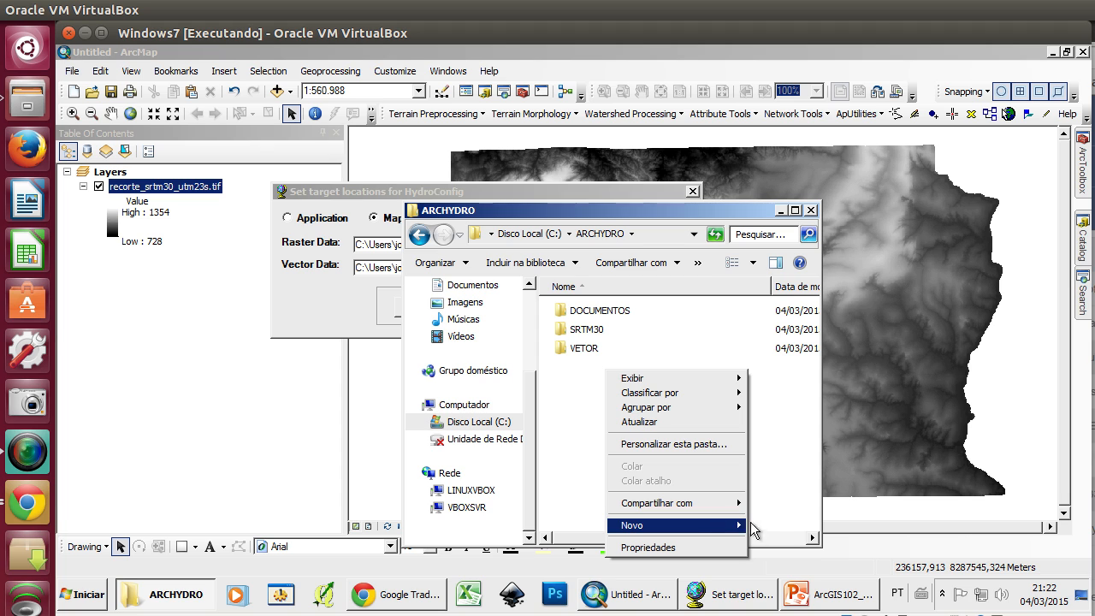
mouse_move(742, 525)
left_click(797, 332)
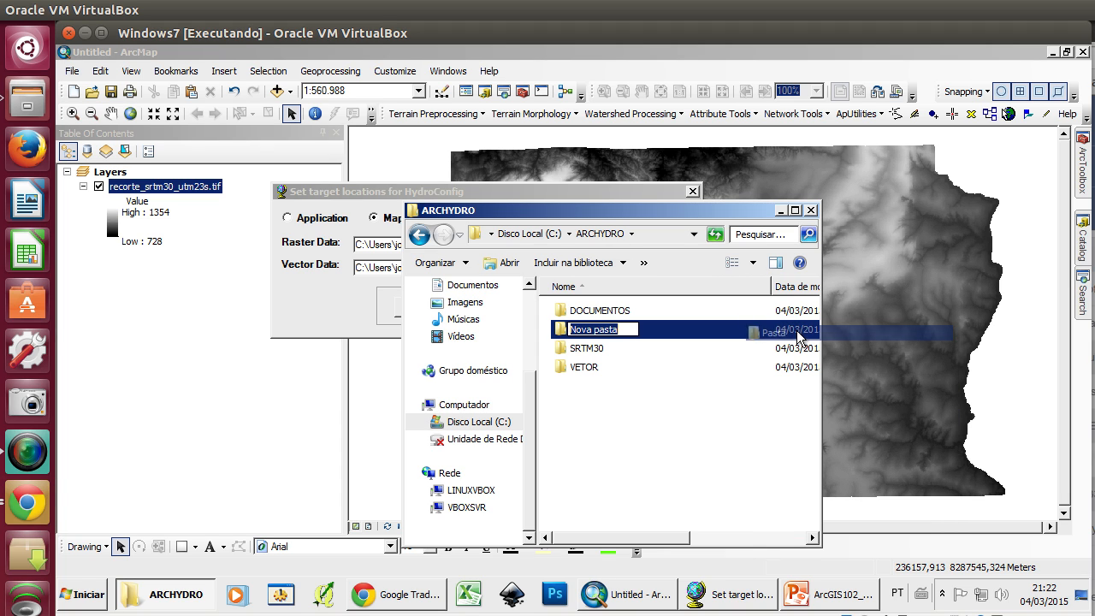
type("PROCESSOS")
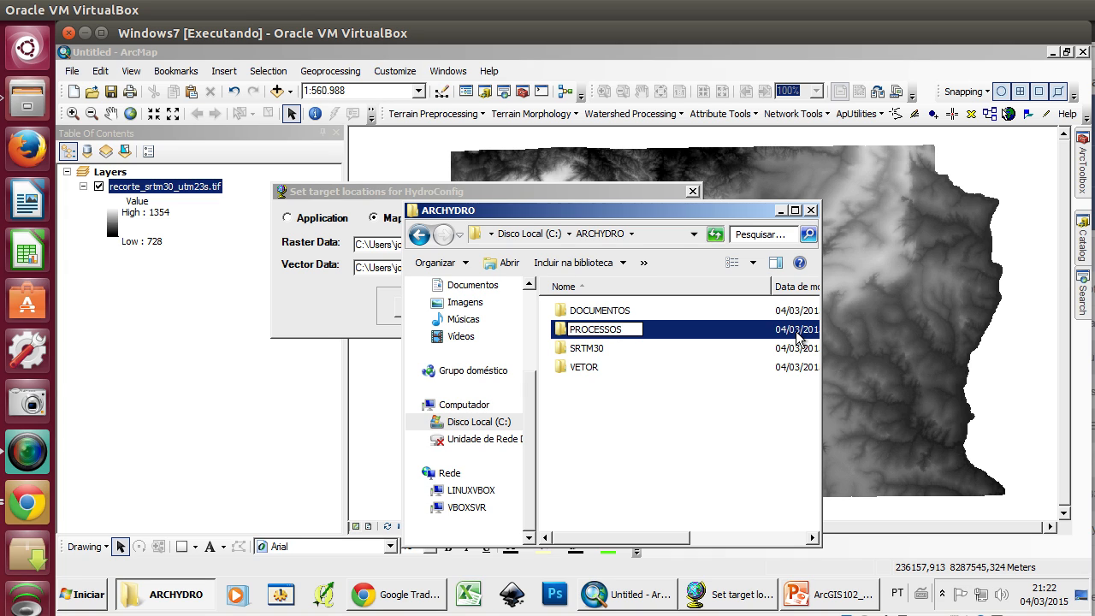
key("Return")
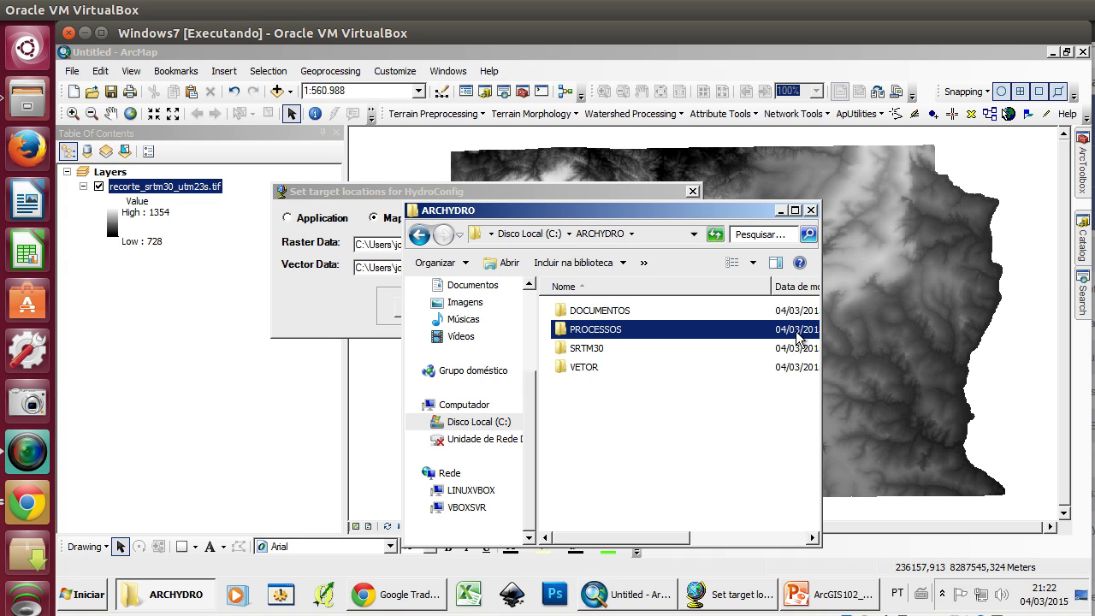
- Copy the new folder's path and set the HydroConfig raster data location to C:\ARCHYDRO\PROCESSOS\
double_click(616, 330)
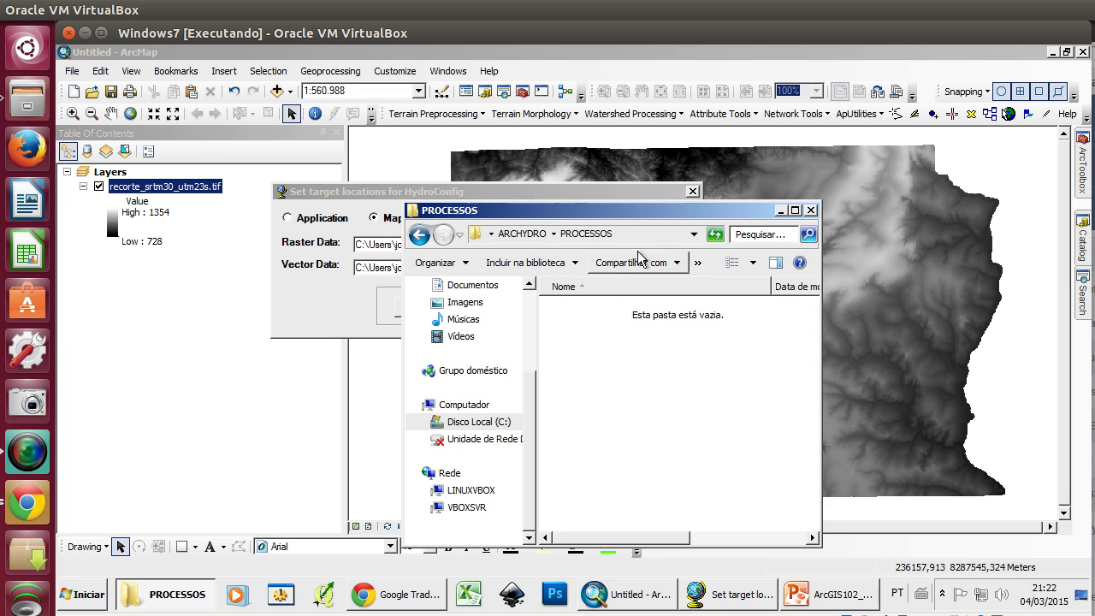
left_click(650, 233)
right_click(544, 240)
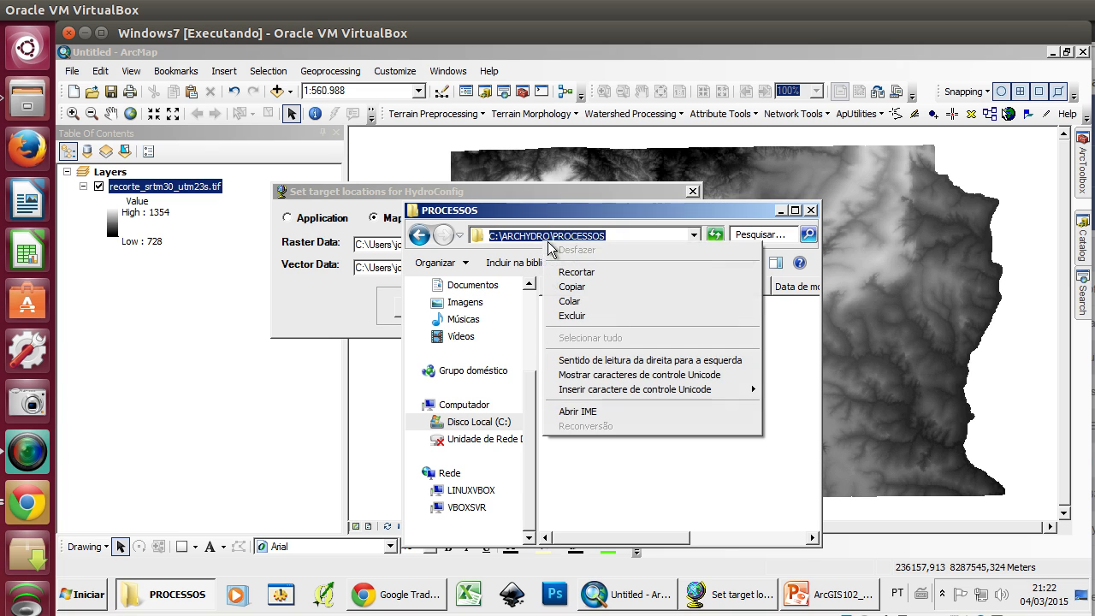
left_click(624, 280)
left_click(549, 189)
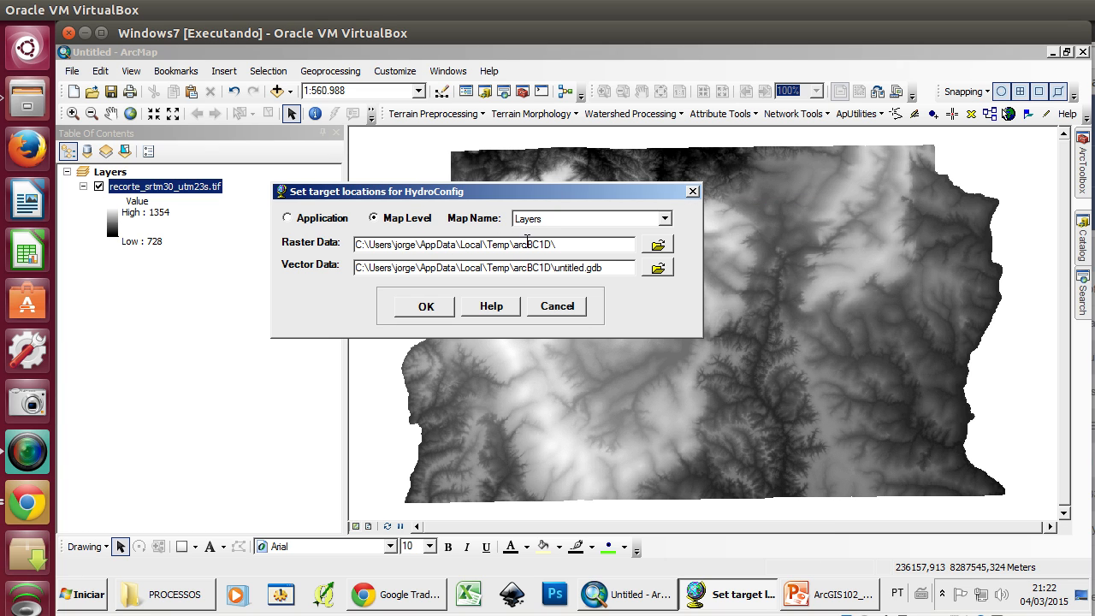
left_click_drag(553, 243, 356, 244)
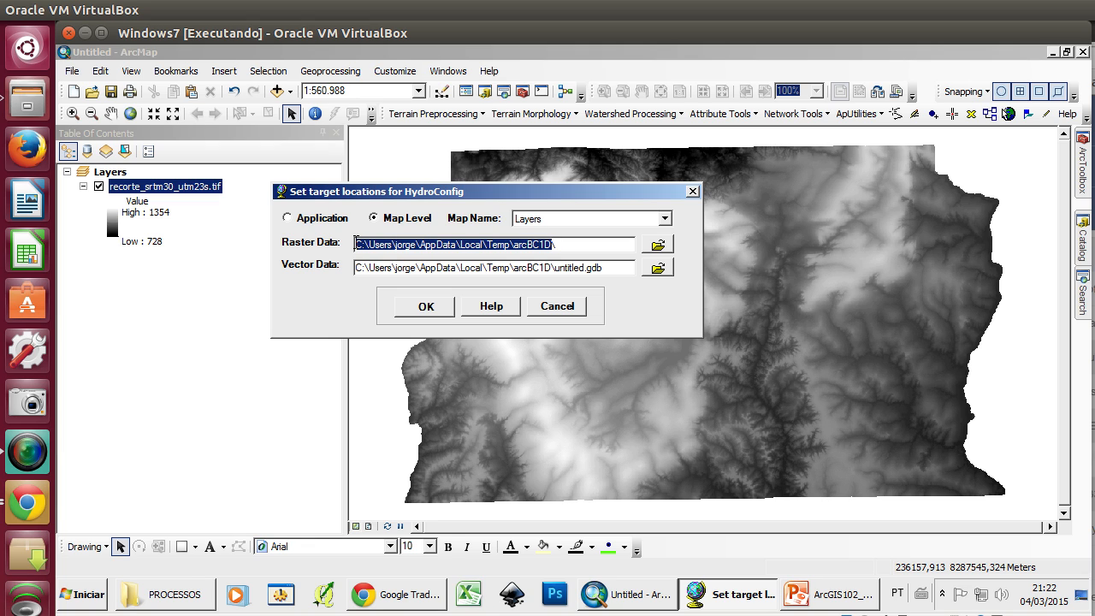
type("C:\\ARCHYDRO\\PROCESSOS\\")
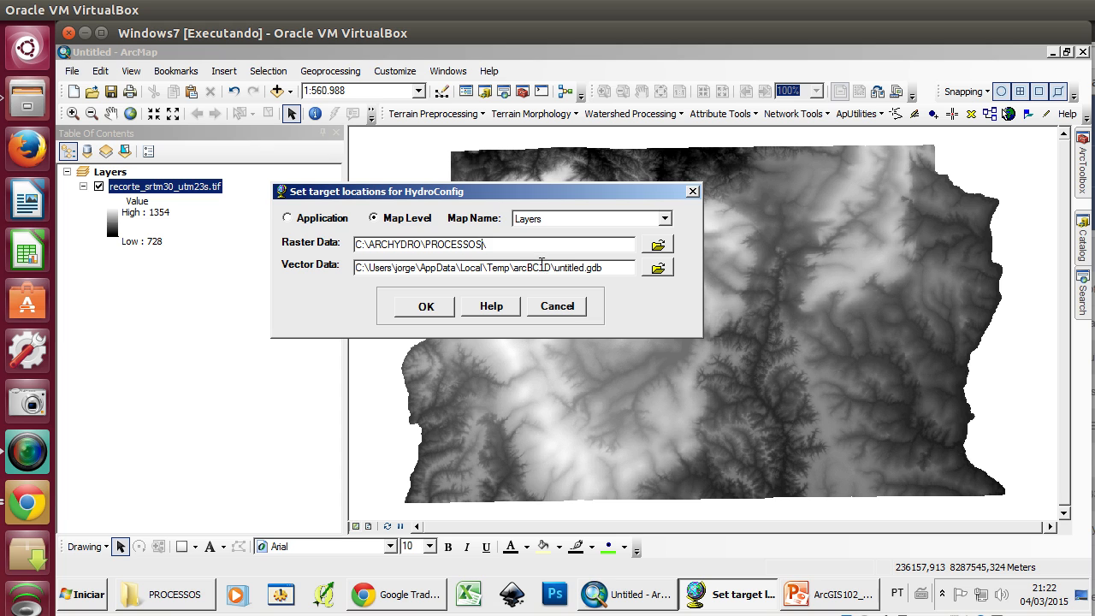
- Browse for the HydroConfig vector data location and open the folder C:\ARCHYDRO\PROCESSOS
left_click_drag(547, 267, 294, 277)
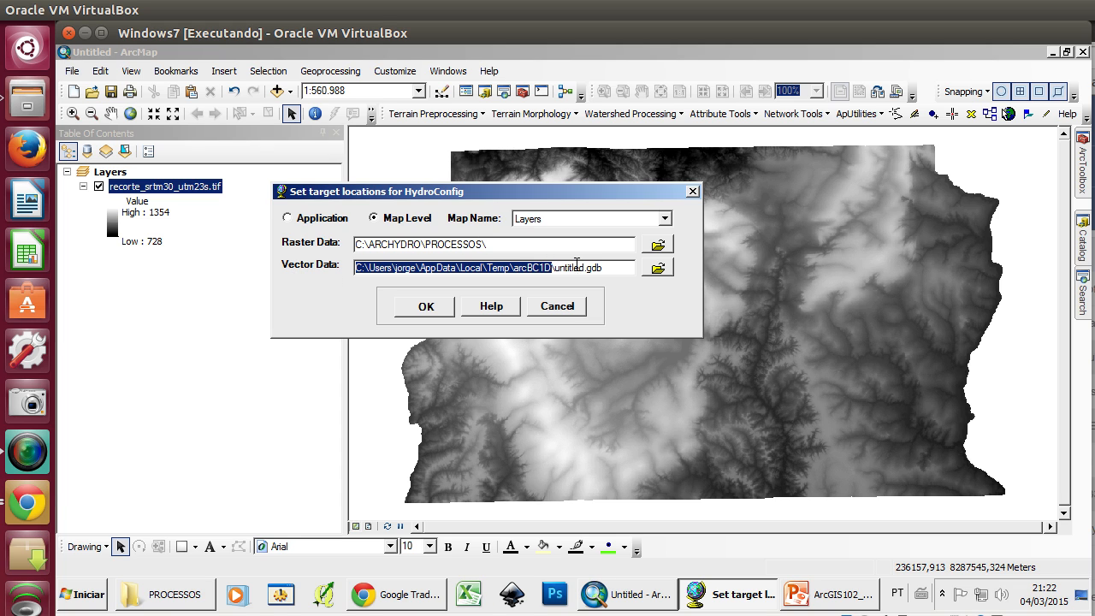
left_click_drag(604, 267, 305, 272)
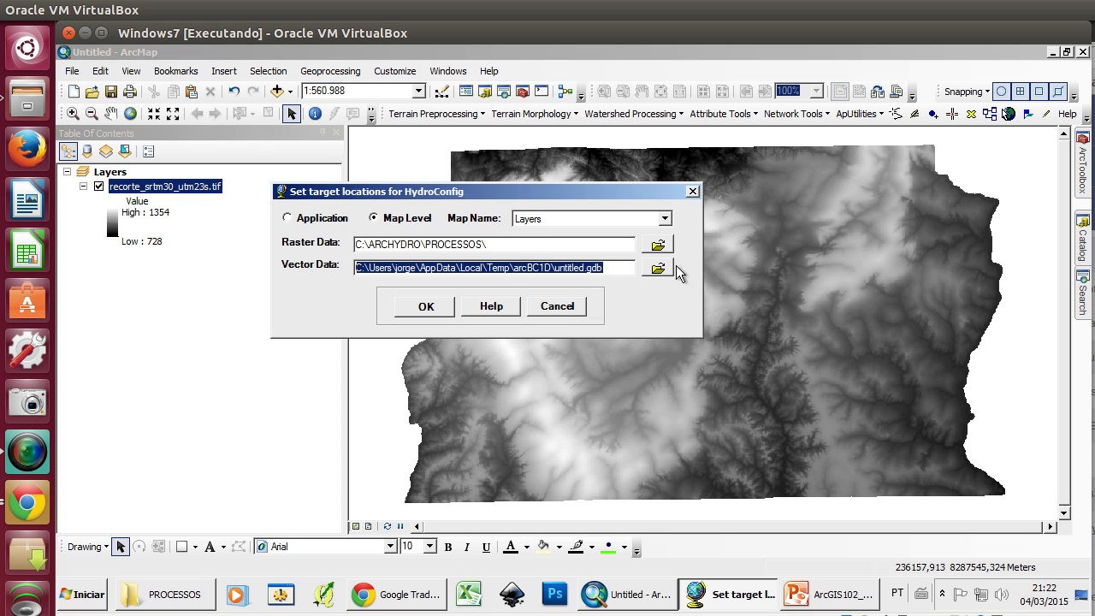
left_click(661, 268)
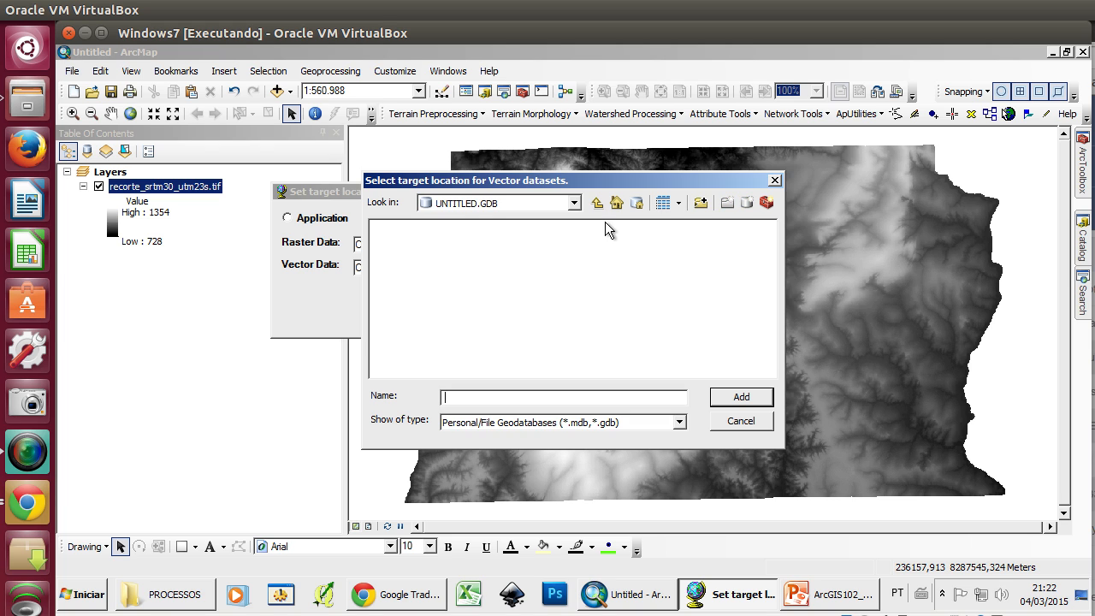
left_click(574, 203)
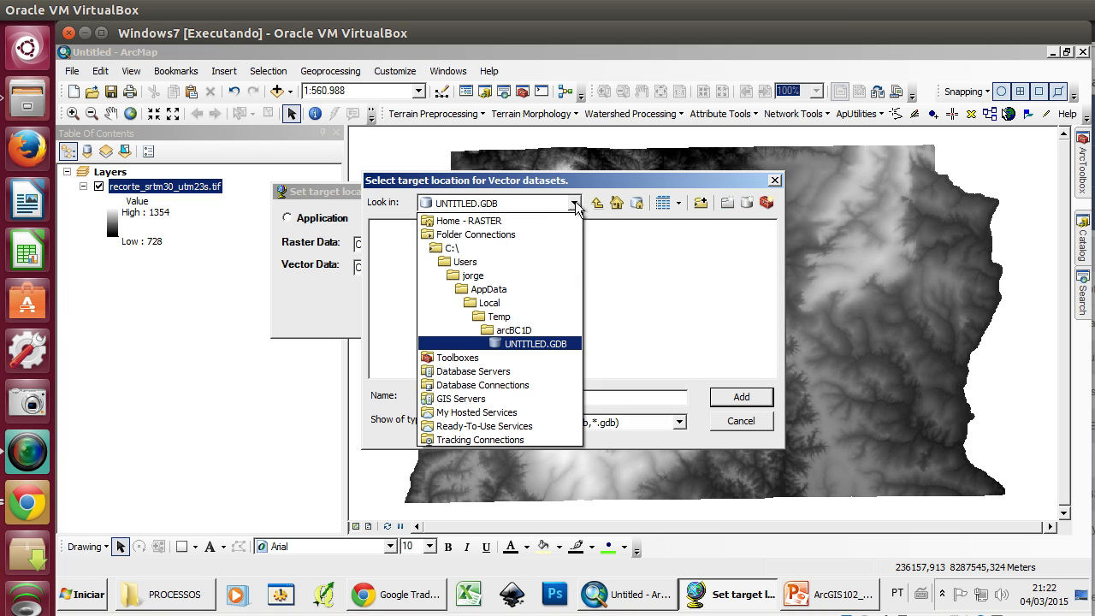
left_click(574, 203)
left_click(566, 396)
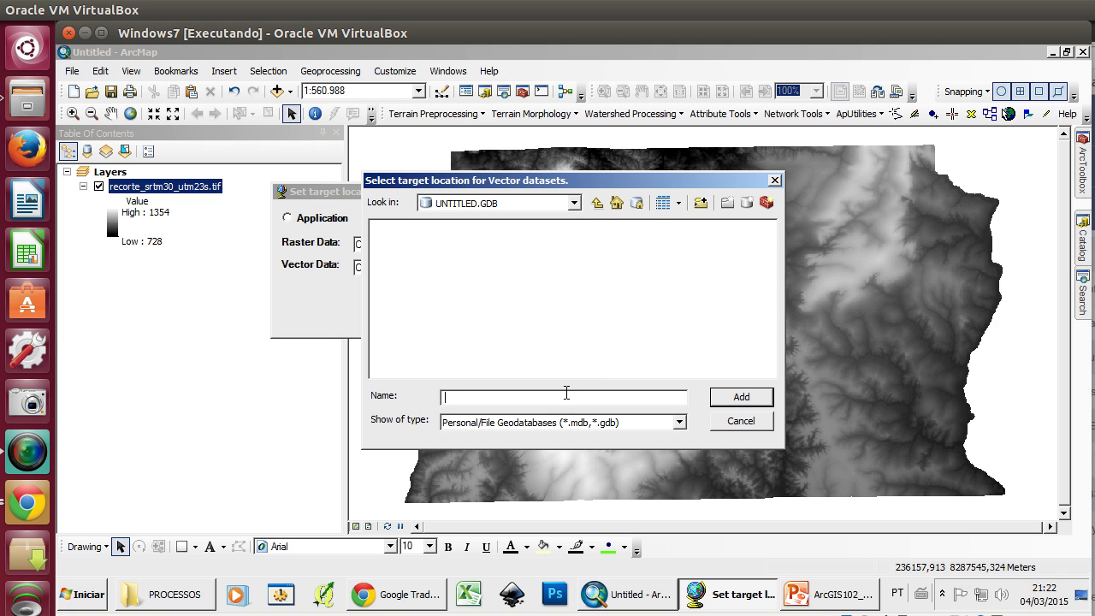
type("C:\\ARCH\\PEDO\\PROCESSOS")
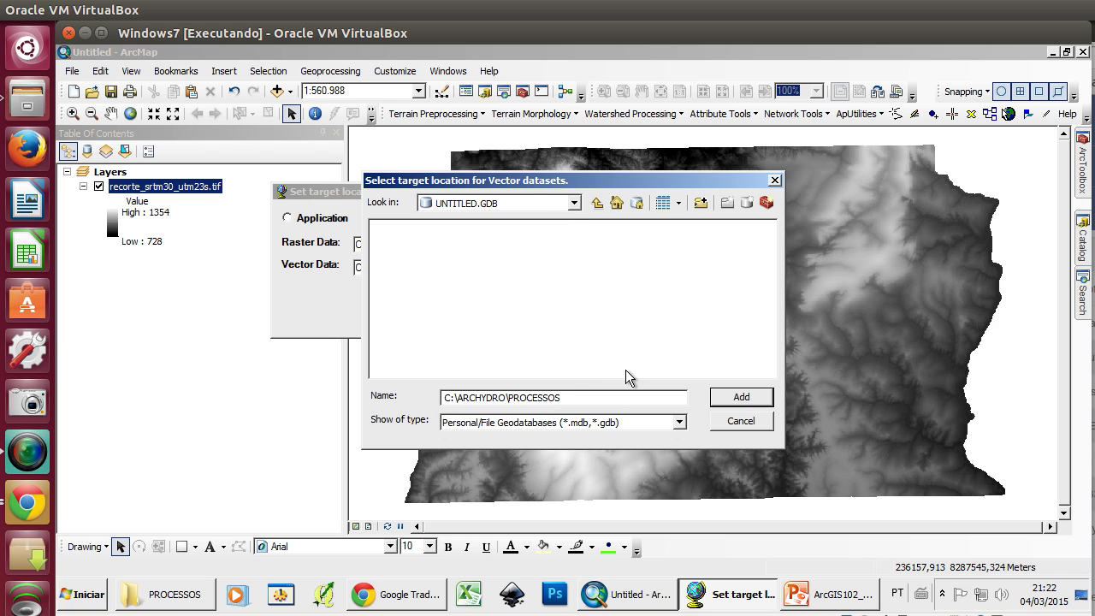
key("Return")
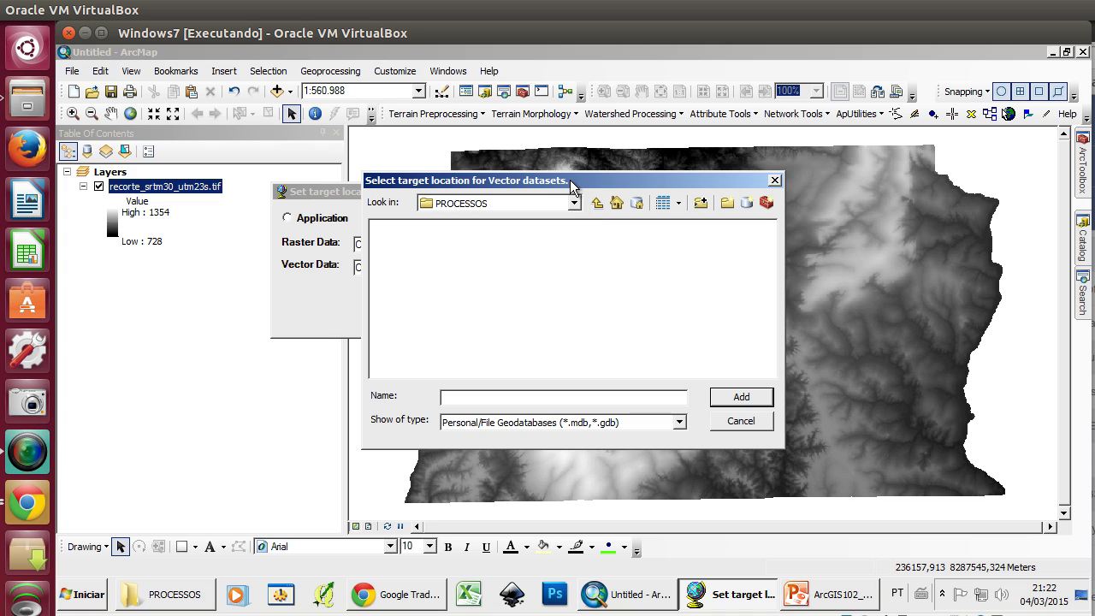
- Create a new file geodatabase named Bacias.gdb in the PROCESSOS folder
left_click(746, 206)
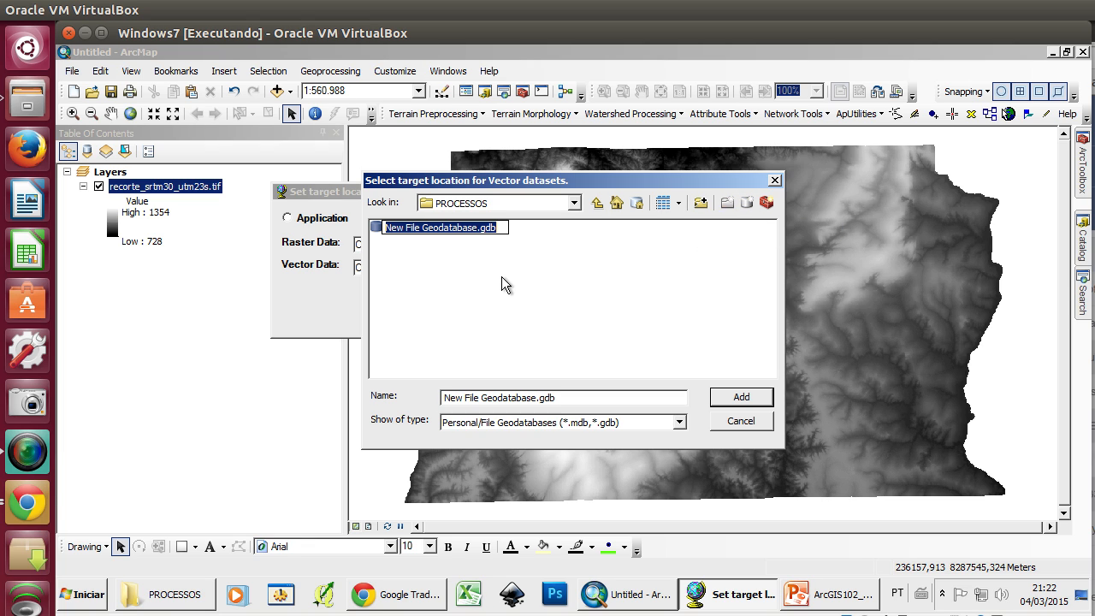
left_click(481, 228)
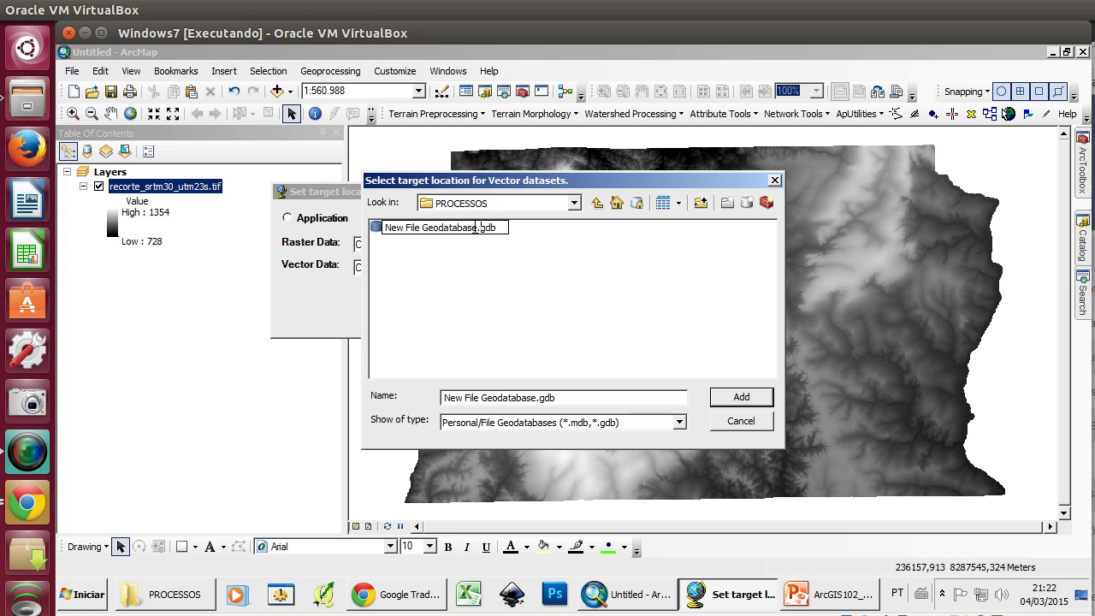
left_click_drag(448, 238, 310, 242)
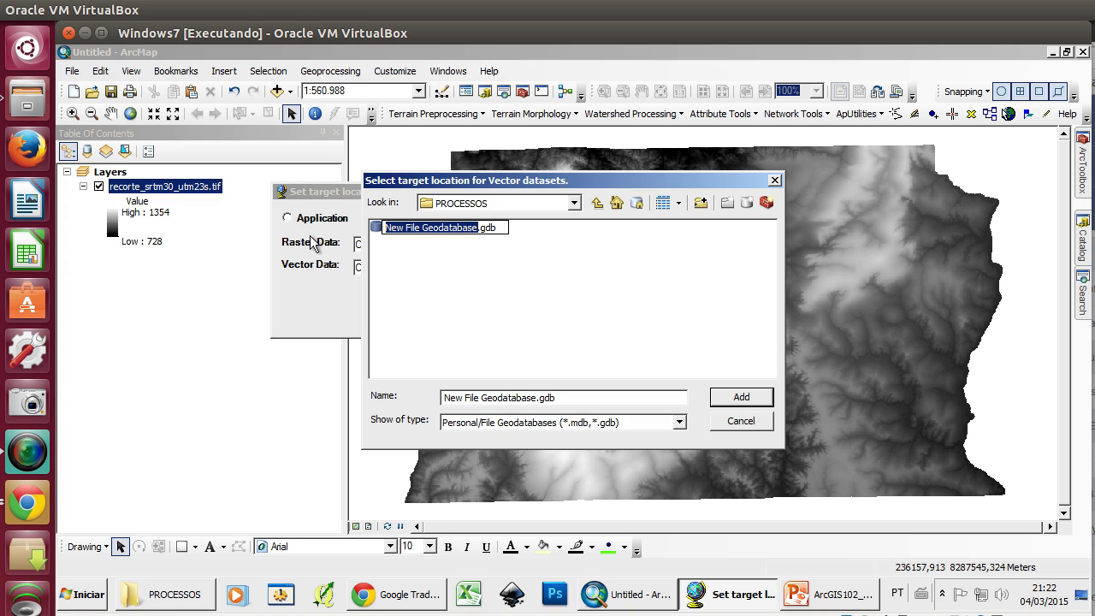
type("Bacias")
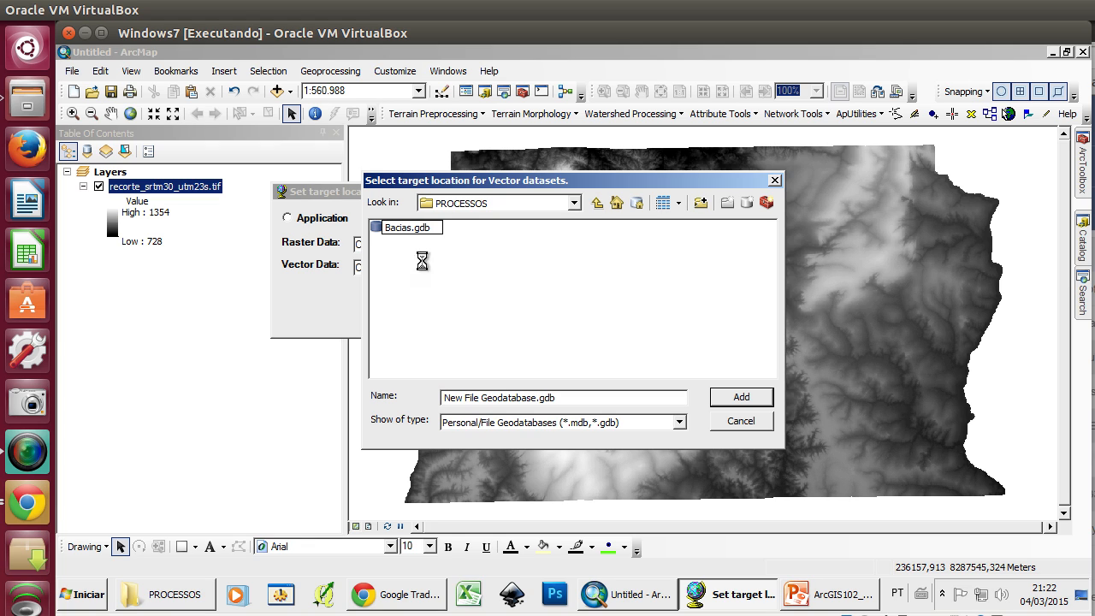
- Use Bacias.gdb as the vector data location and apply the HydroConfig target locations
left_click(418, 231)
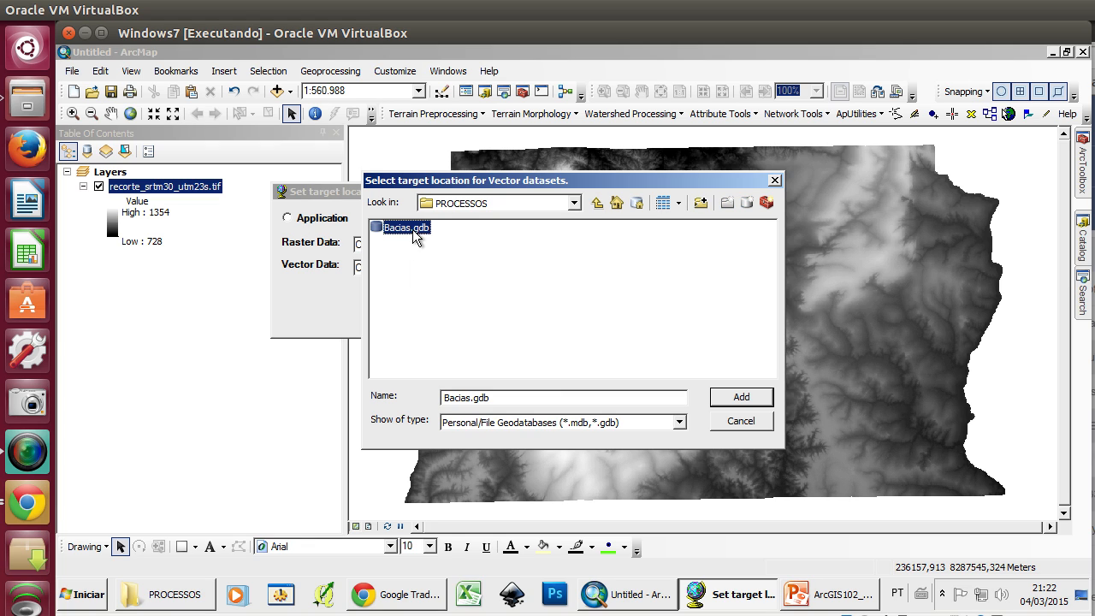
left_click(719, 400)
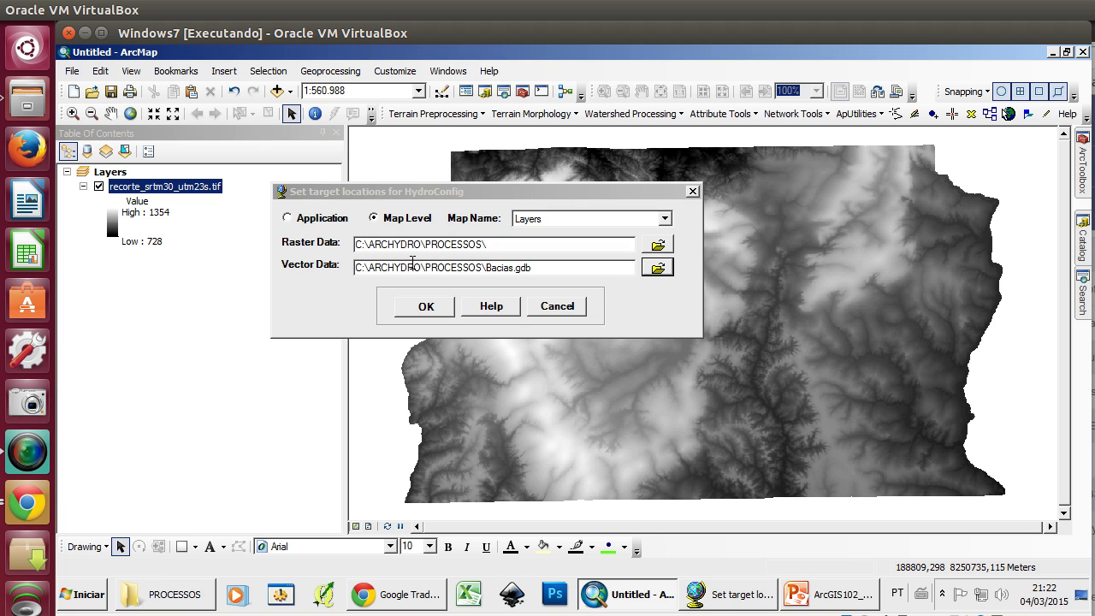
left_click(466, 196)
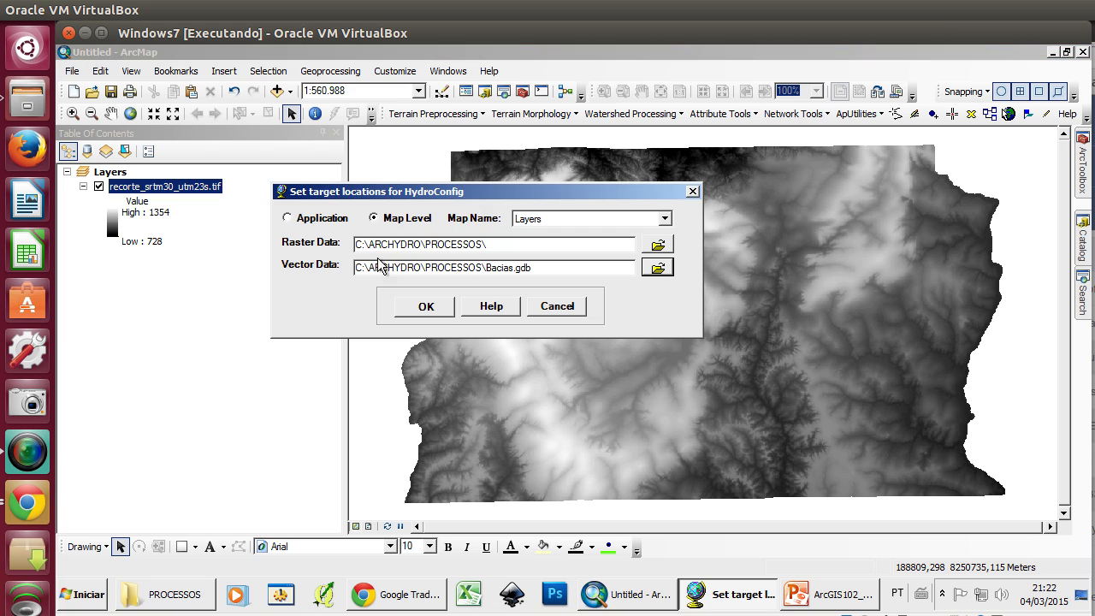
left_click(422, 309)
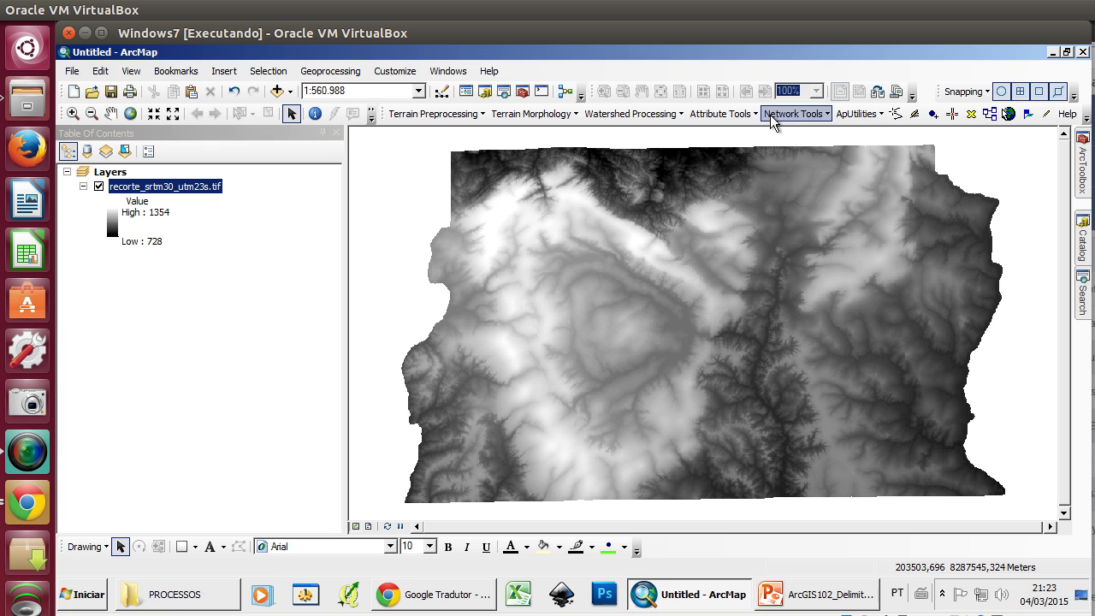
- Examine the contents of C:\ARCHYDRO\PROCESSOS and its Bacias.gdb geodatabase in the catalog tree
mouse_move(1090, 244)
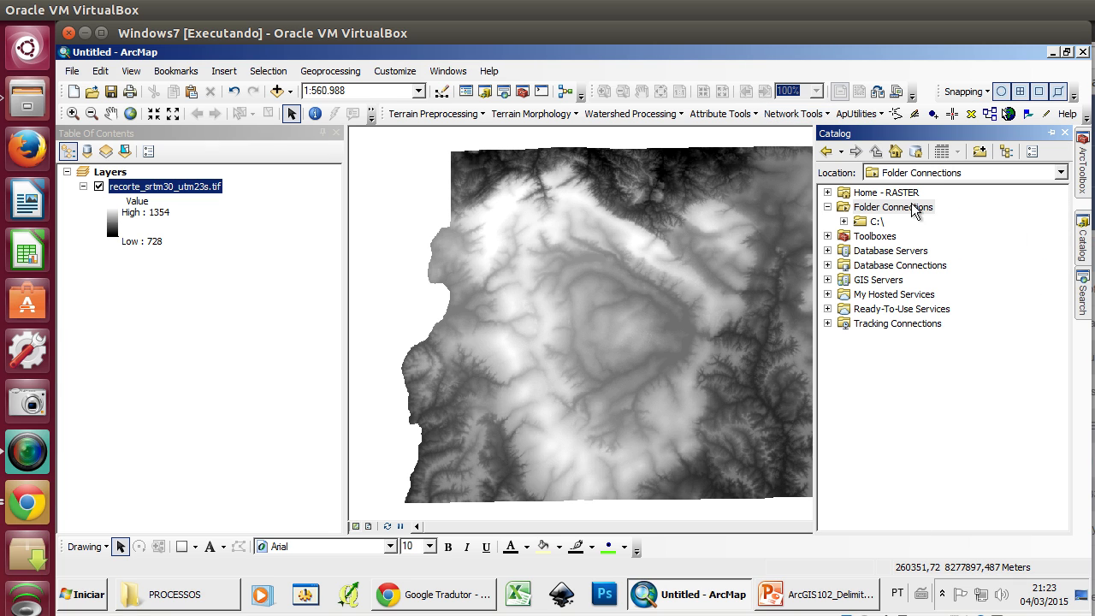
left_click(878, 221)
left_click(845, 221)
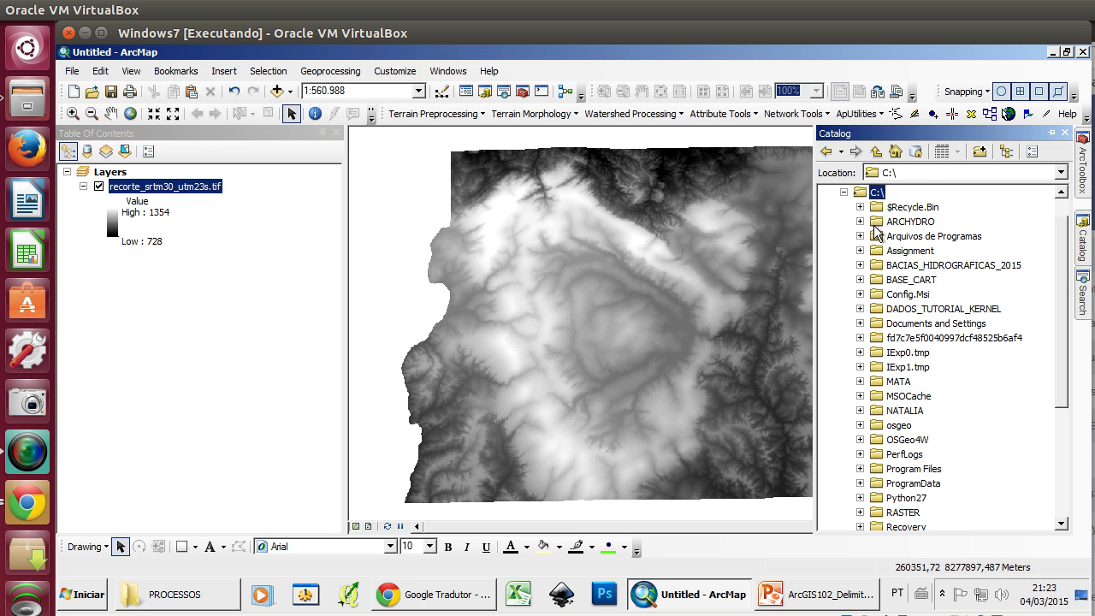
double_click(874, 223)
double_click(909, 251)
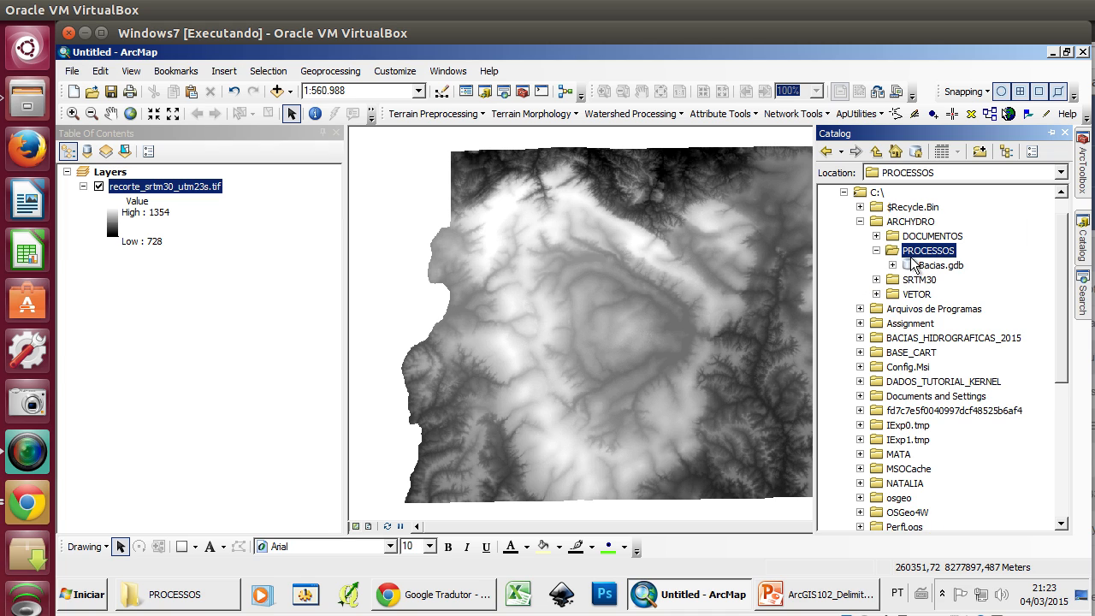
left_click(893, 264)
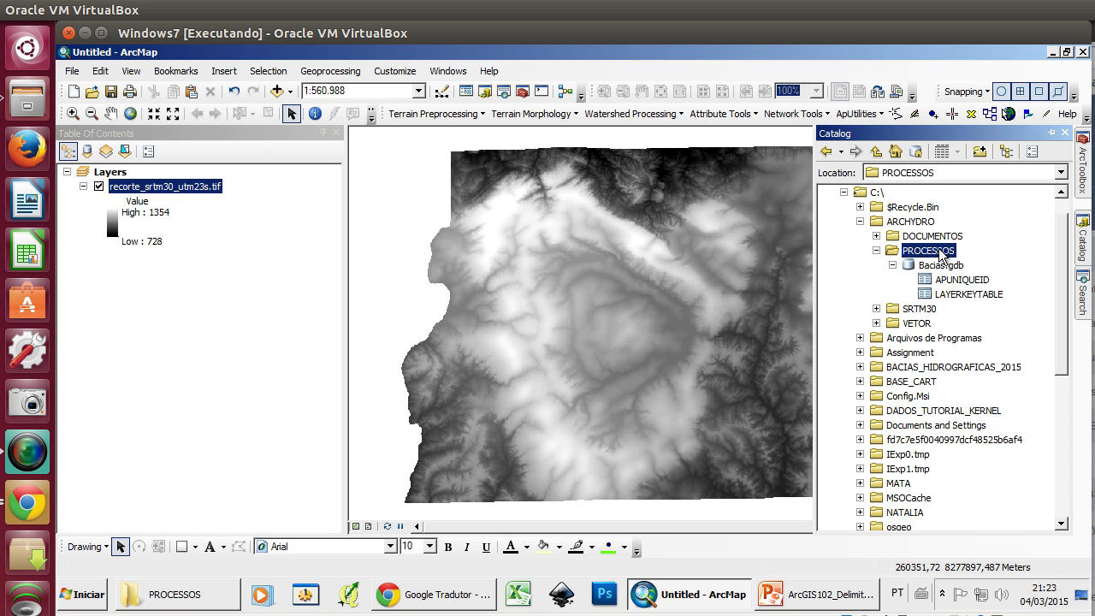
left_click(936, 249)
left_click(200, 137)
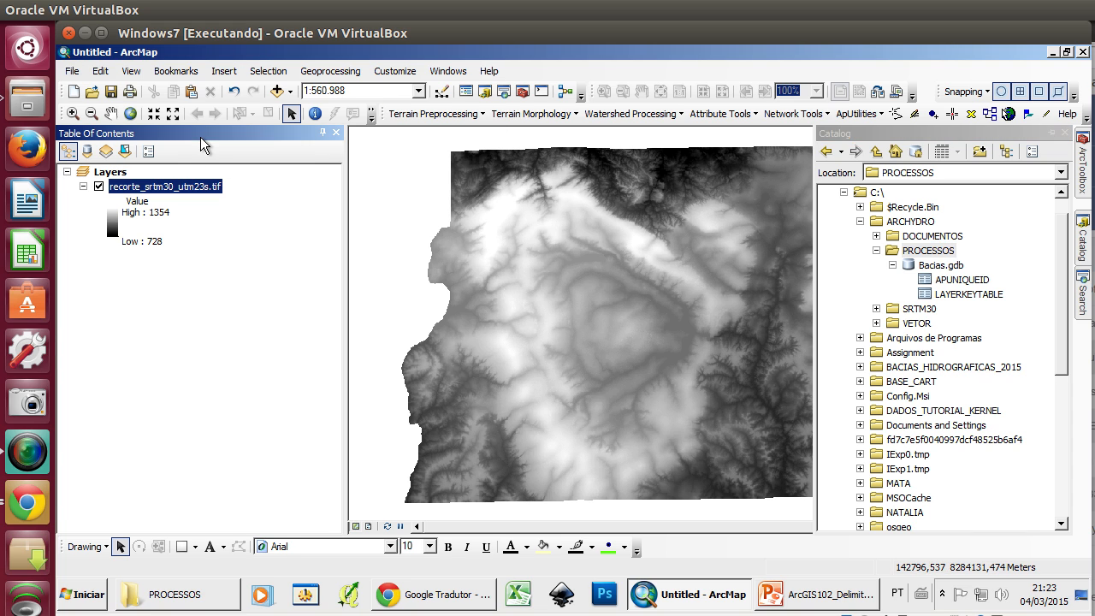
left_click(692, 414)
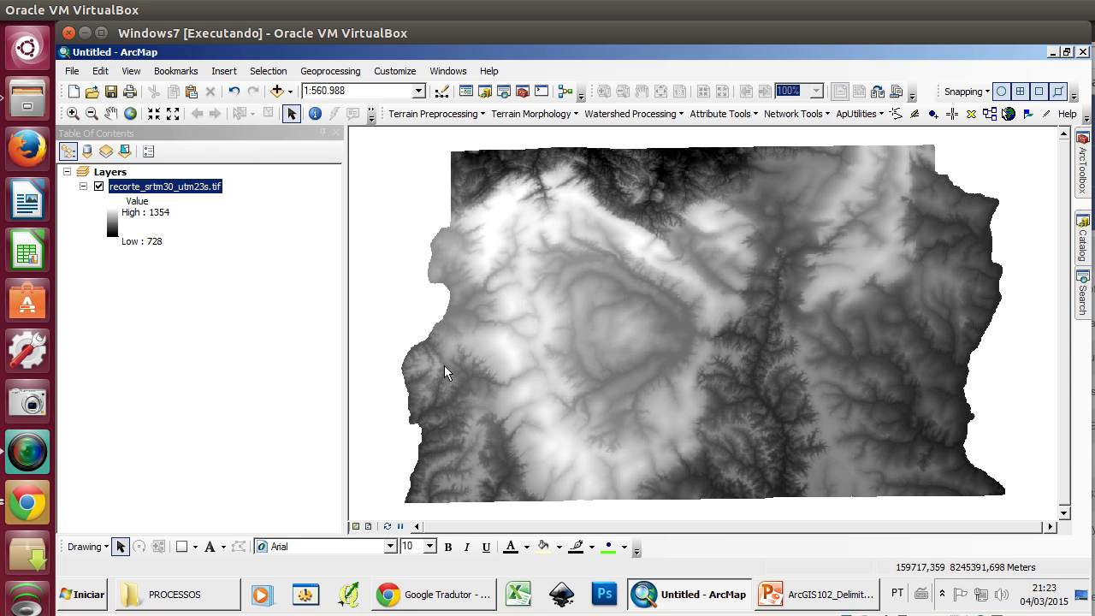
- Place a text element with the default wording on the map, right of the raster's centre
left_click(209, 546)
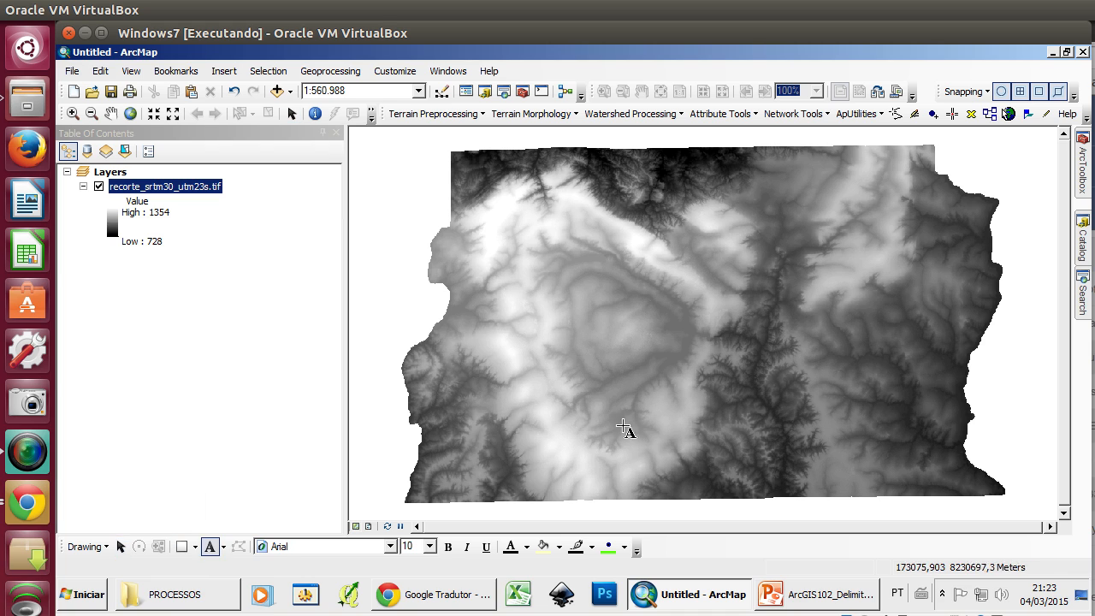
left_click(728, 278)
key("Return")
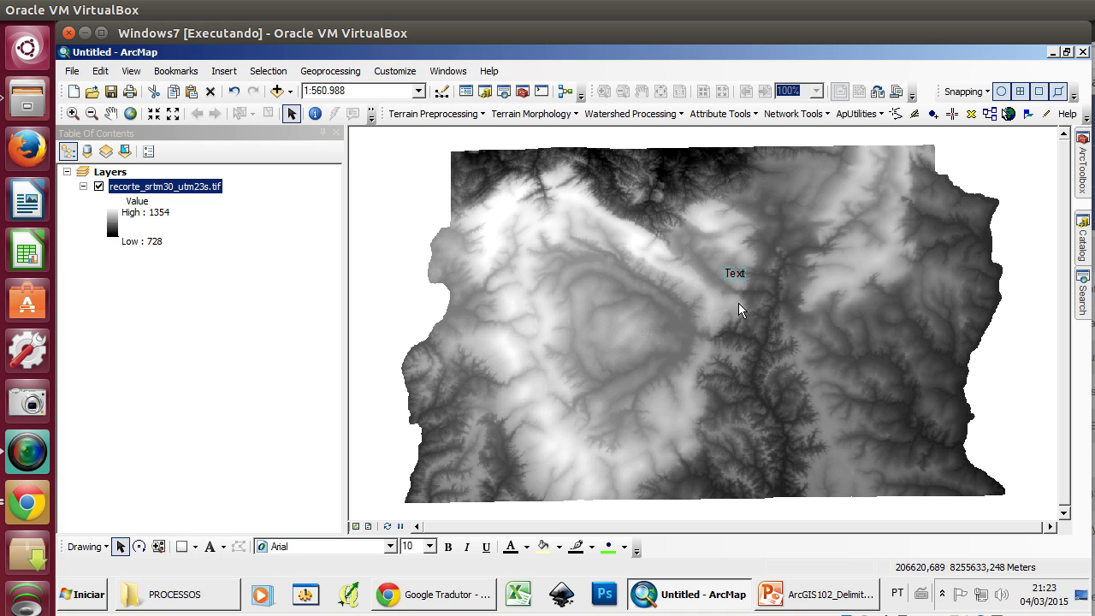
- Replace the text element's wording with the pasted list of Arc Hydro processing steps, from Fill Sinks to Watershed Delineation
right_click(737, 273)
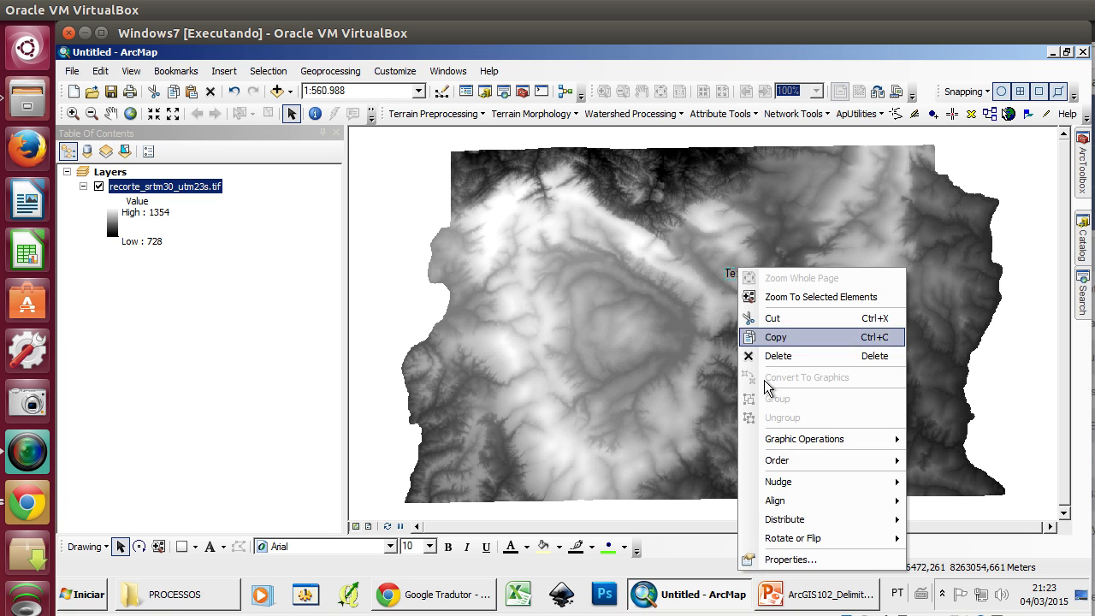
left_click(804, 558)
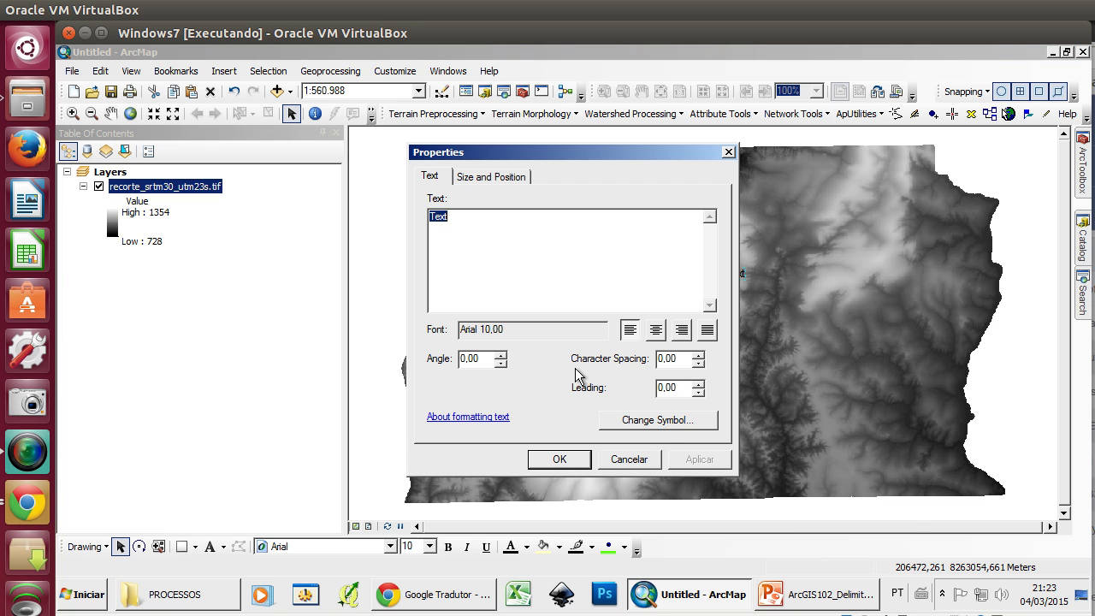
type("C:\\ARCHYDRO\\PROCESSOS")
key("BackSpace")
key("BackSpace")
key("BackSpace")
key("BackSpace")
key("BackSpace")
key("BackSpace")
key("BackSpace")
key("BackSpace")
key("BackSpace")
key("BackSpace")
key("BackSpace")
key("BackSpace")
key("BackSpace")
key("BackSpace")
key("BackSpace")
key("BackSpace")
key("BackSpace")
key("BackSpace")
key("BackSpace")
key("BackSpace")
key("ctrl+v")
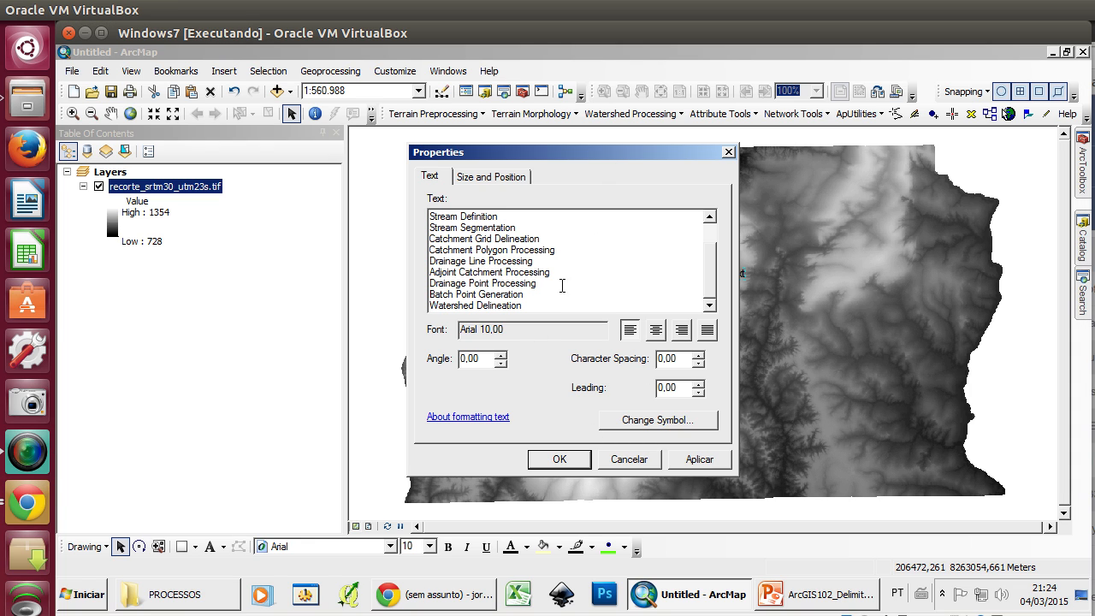
left_click(559, 459)
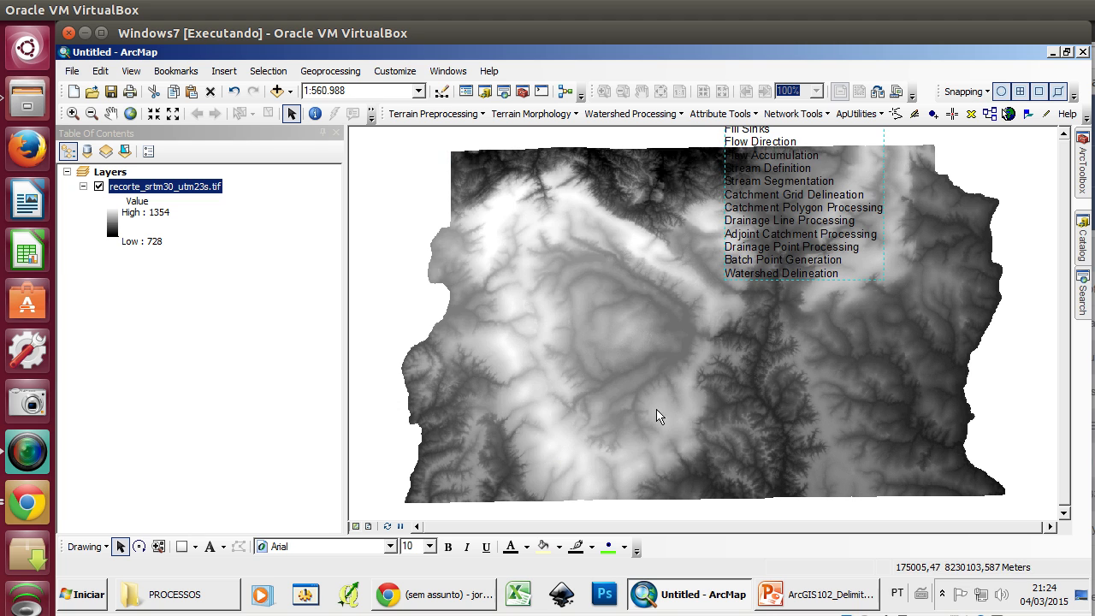
- Move the list to the raster's lower-right corner and draw a filled rectangle over it
left_click_drag(788, 212, 940, 432)
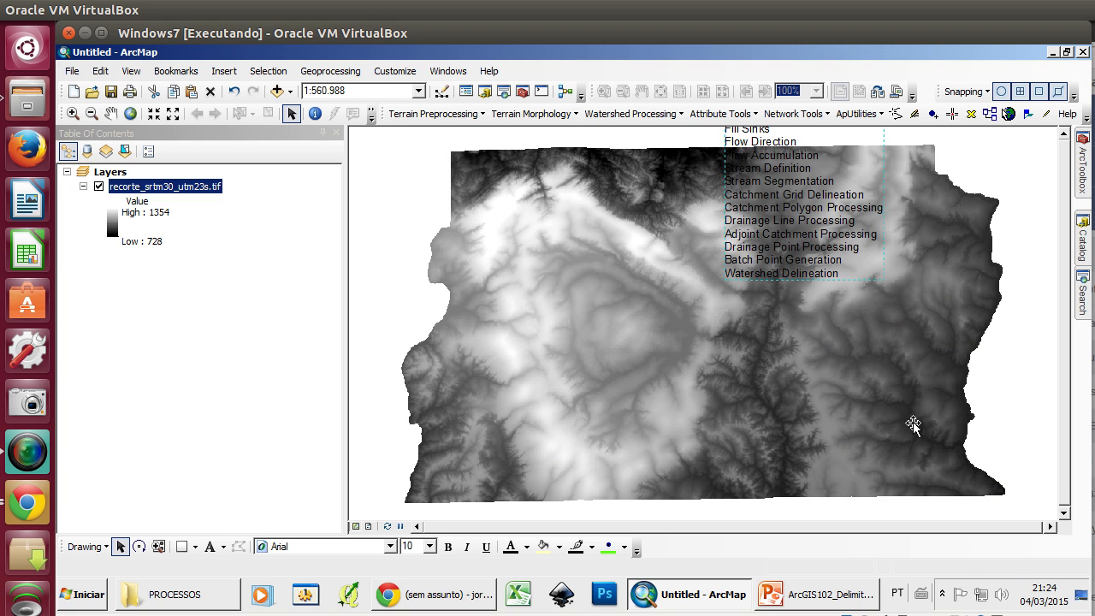
left_click(182, 545)
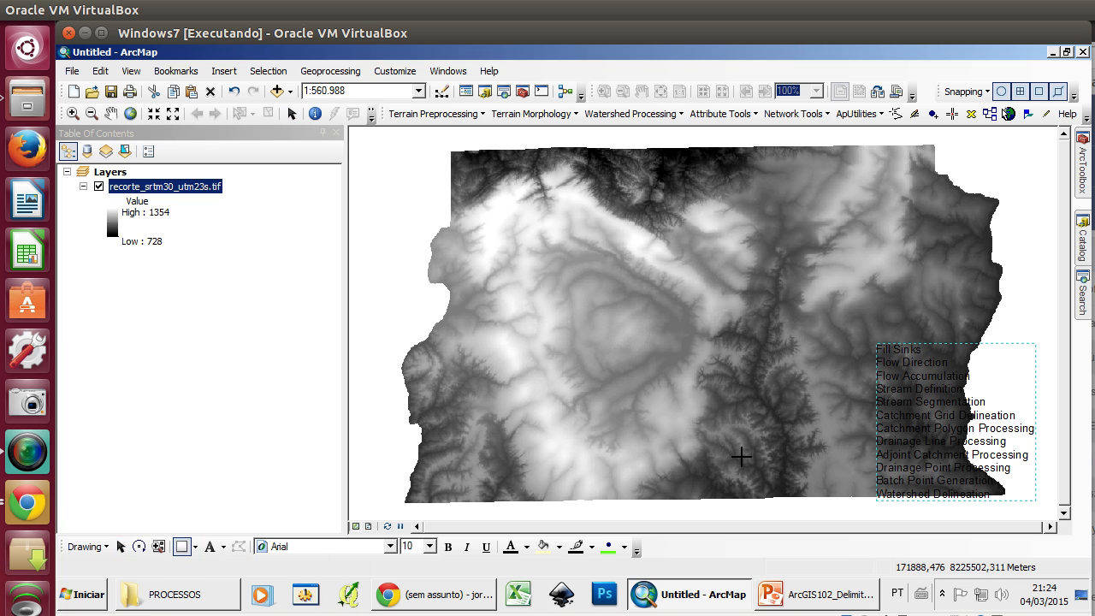
left_click_drag(831, 325, 1026, 514)
- Send the rectangle to the back and shift it slightly right so it frames the list
right_click(1027, 419)
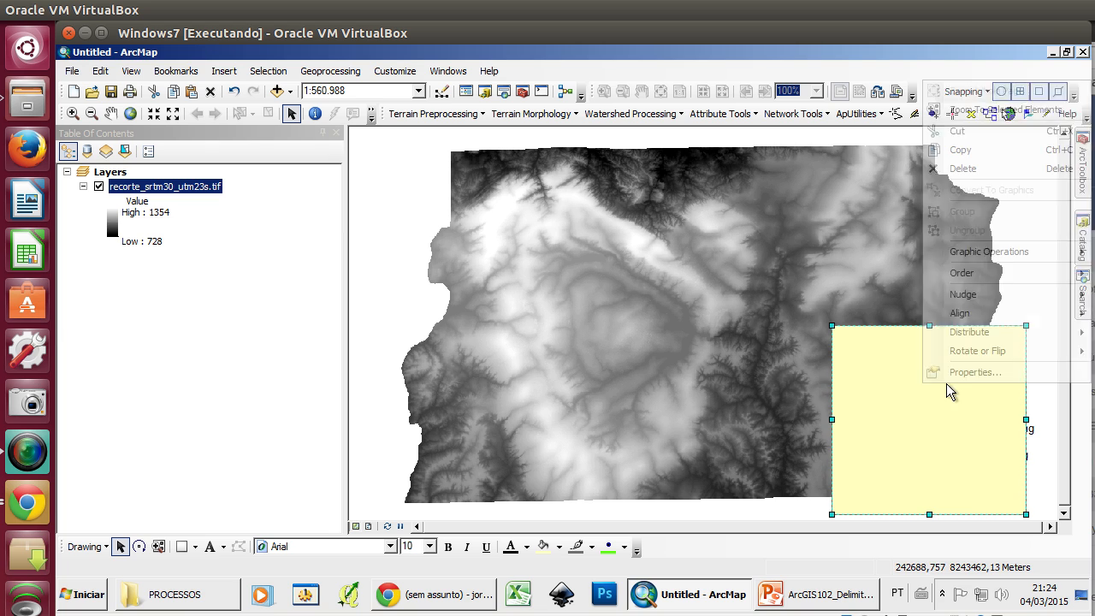
mouse_move(982, 276)
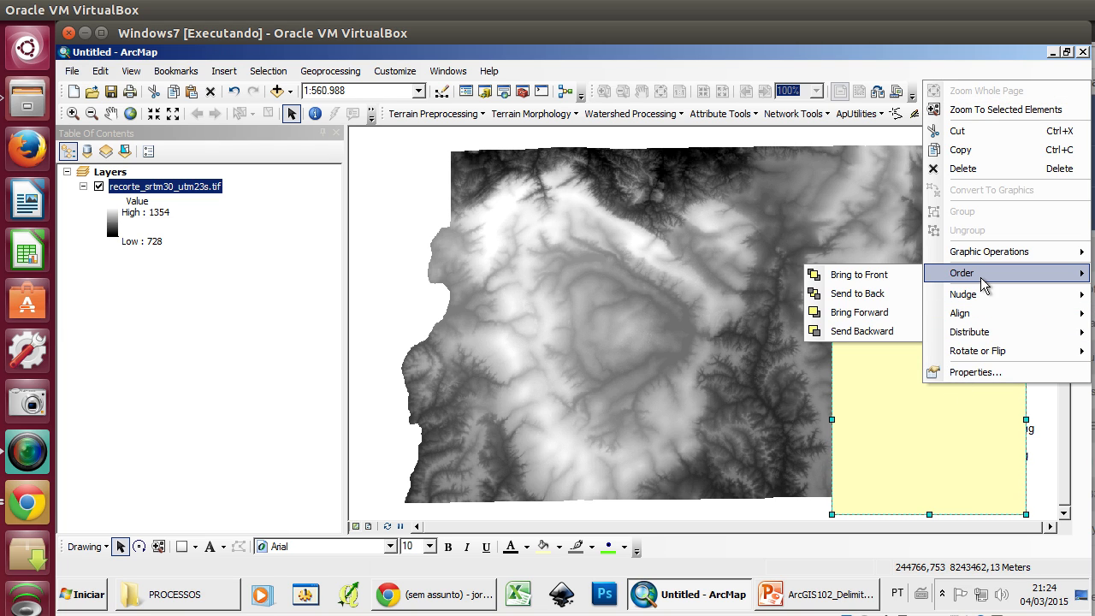
left_click(892, 296)
left_click_drag(858, 391, 884, 393)
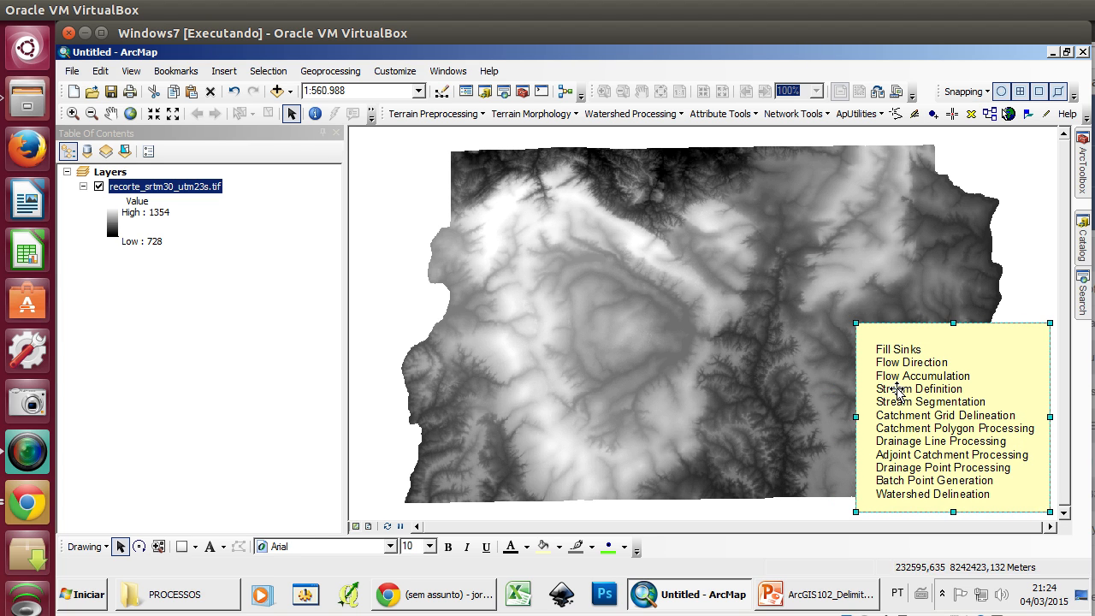
- Make the list text bold and reposition it to fit centrally inside the rectangle
left_click(447, 547)
left_click_drag(945, 447, 933, 438)
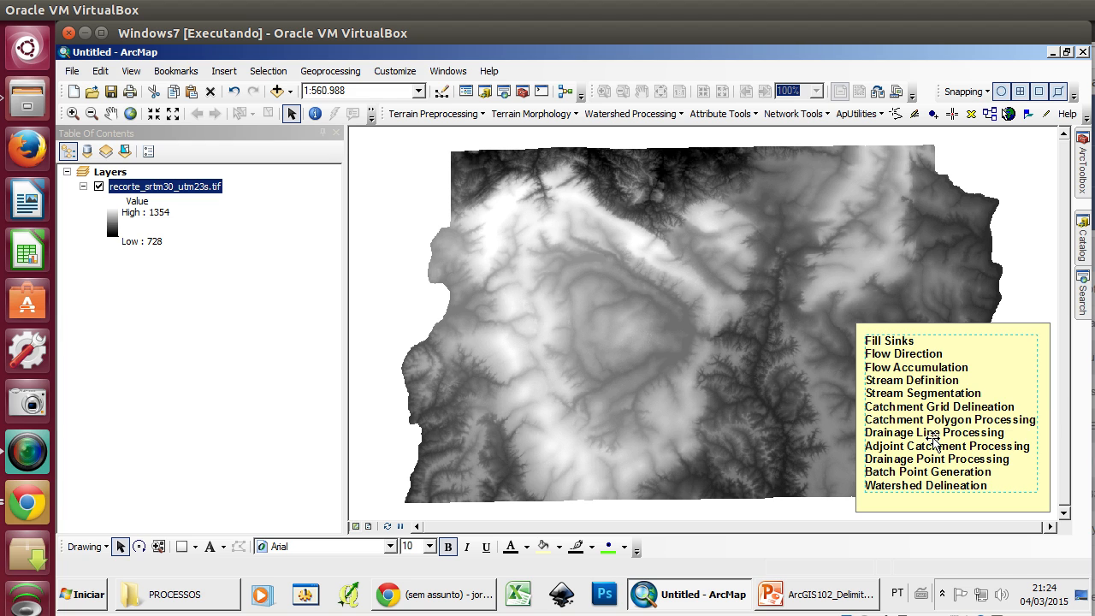
left_click_drag(933, 439, 936, 441)
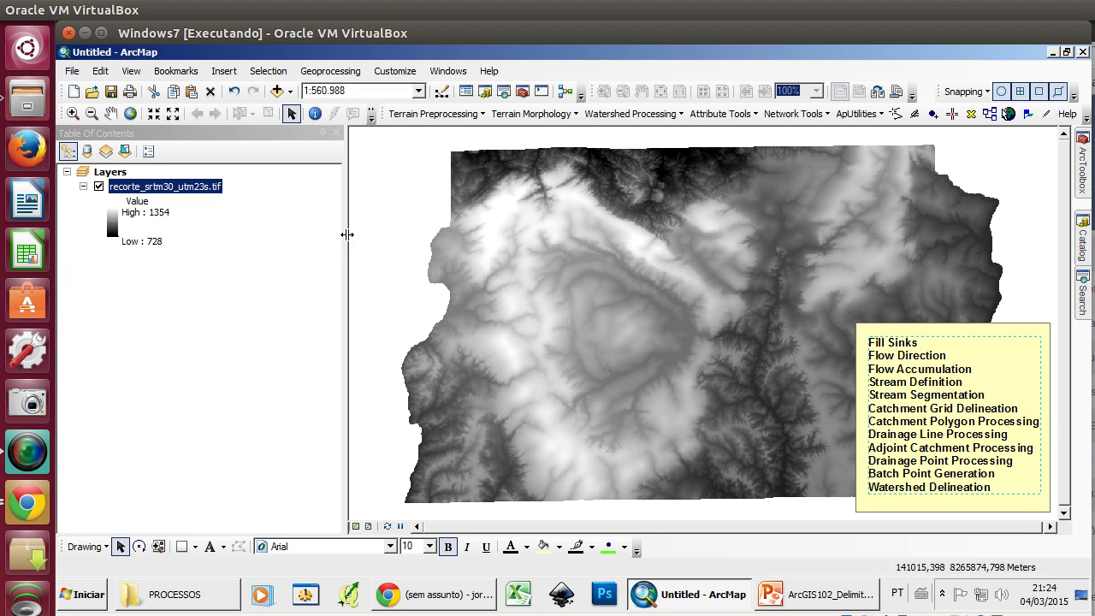
- Narrow the table of contents to give the map more room
left_click_drag(344, 236, 246, 242)
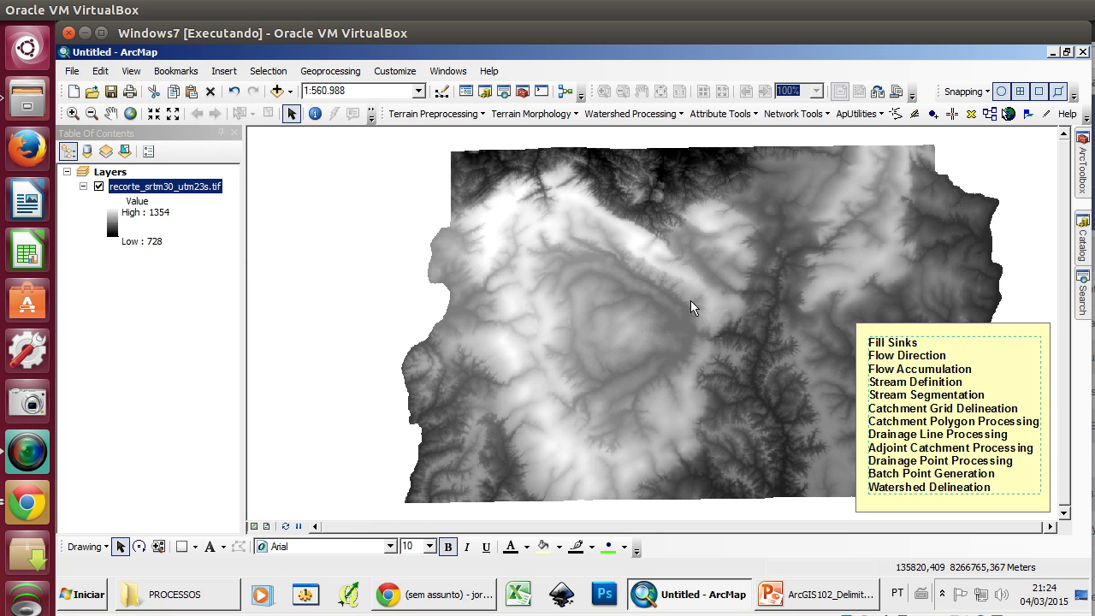
- Select the processing list together with its rectangle and move them clear of the raster, beside its lower-right corner
left_click(111, 122)
left_click_drag(648, 292, 483, 287)
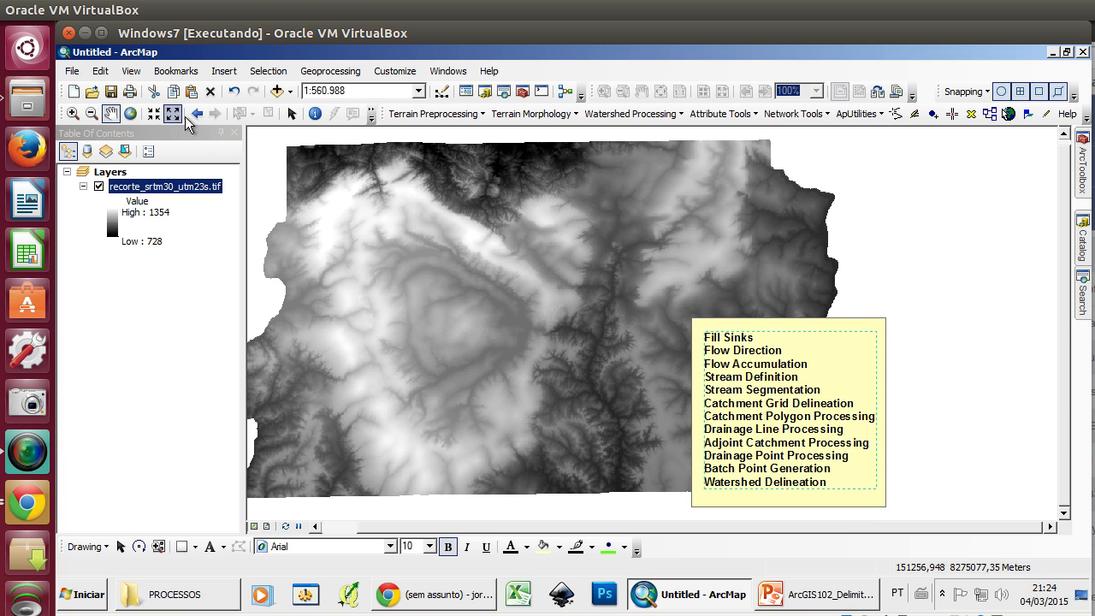
left_click(292, 114)
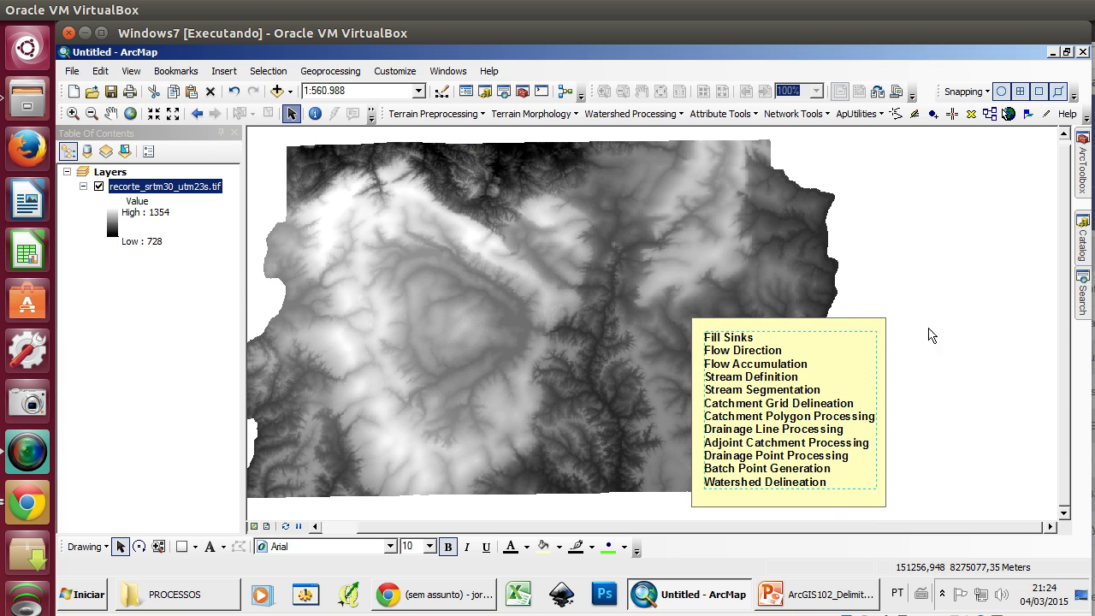
left_click_drag(907, 266, 650, 521)
left_click_drag(790, 426, 933, 419)
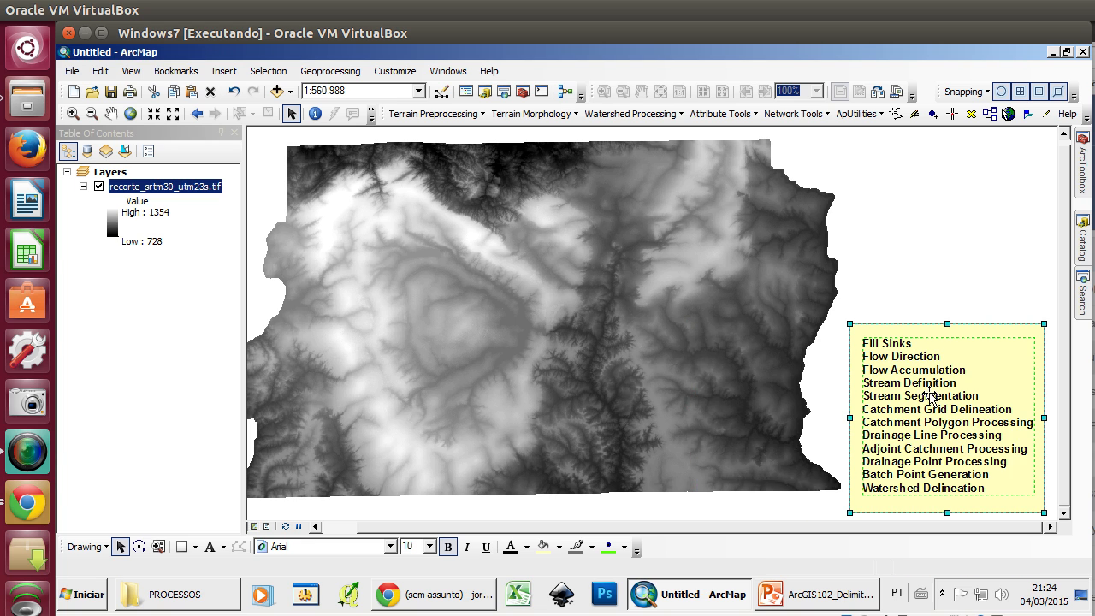
left_click(595, 293)
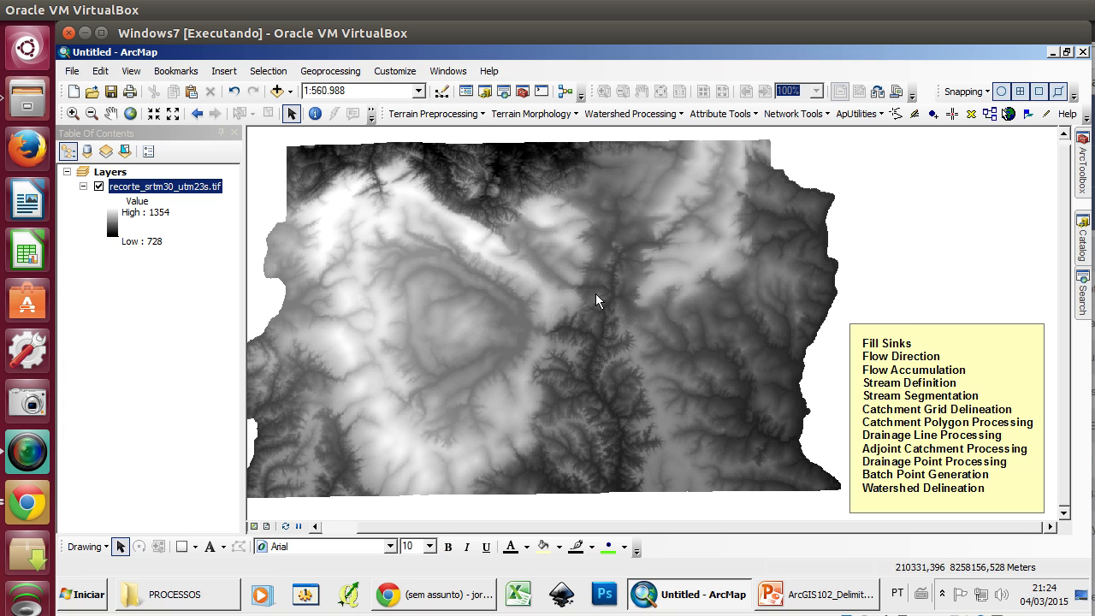
- Run Fill Sinks on recorte_srtm30_utm23s.tif with a Null deranged polygon and the Fill All method, outputting the Hydro DEM as Fil
left_click(425, 114)
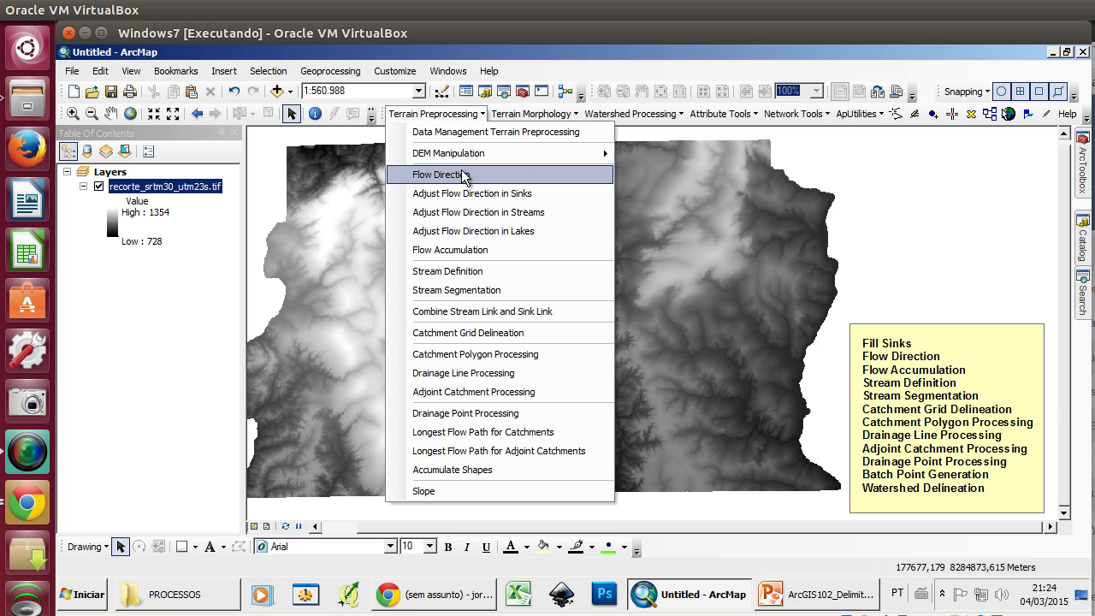
mouse_move(479, 156)
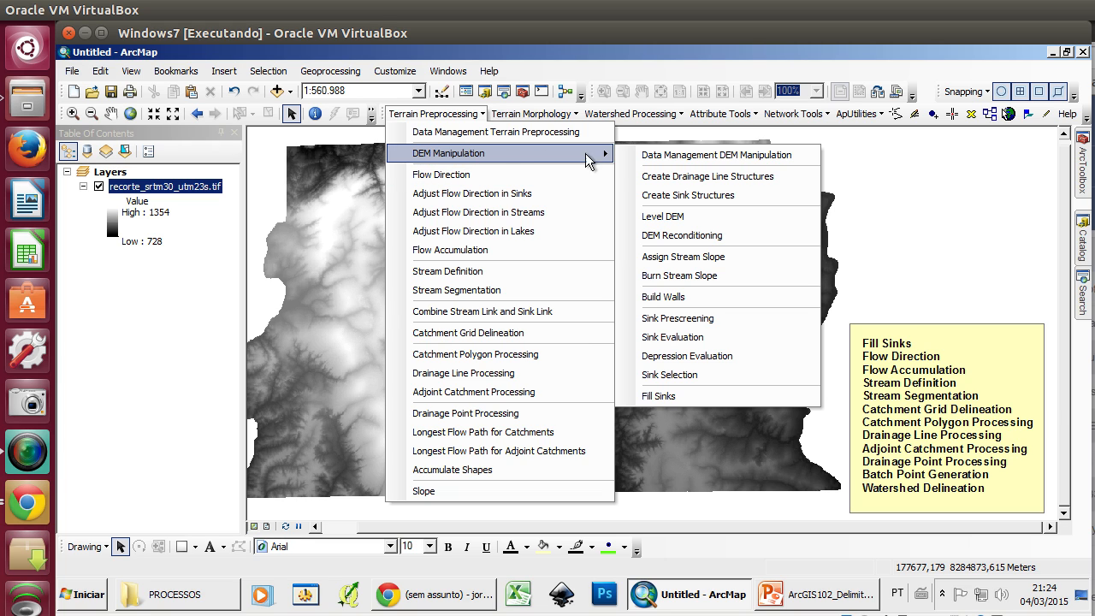
left_click(734, 399)
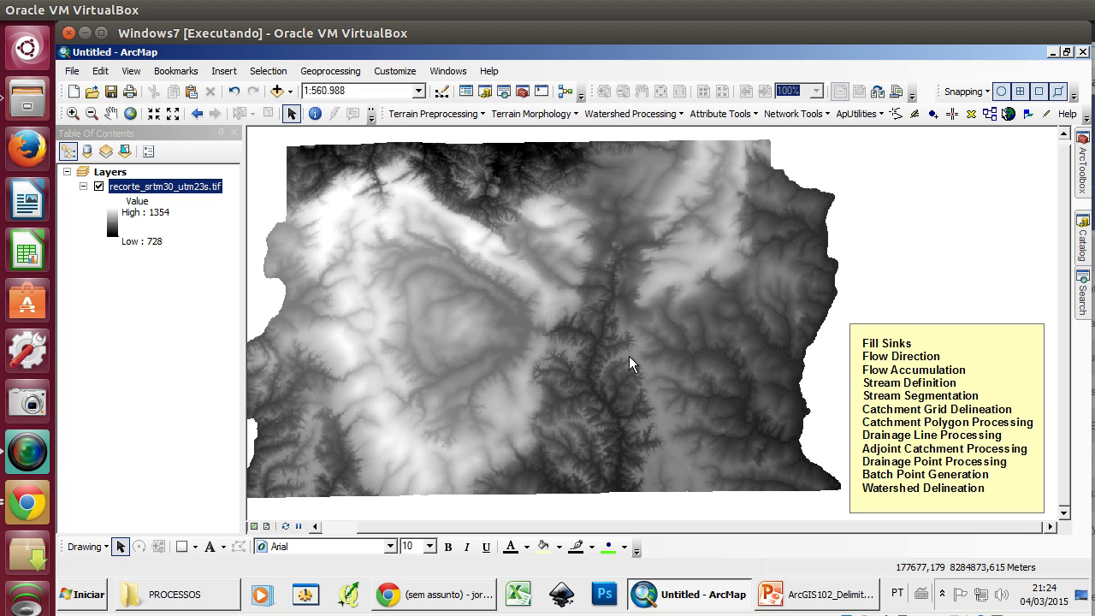
left_click_drag(283, 135, 441, 159)
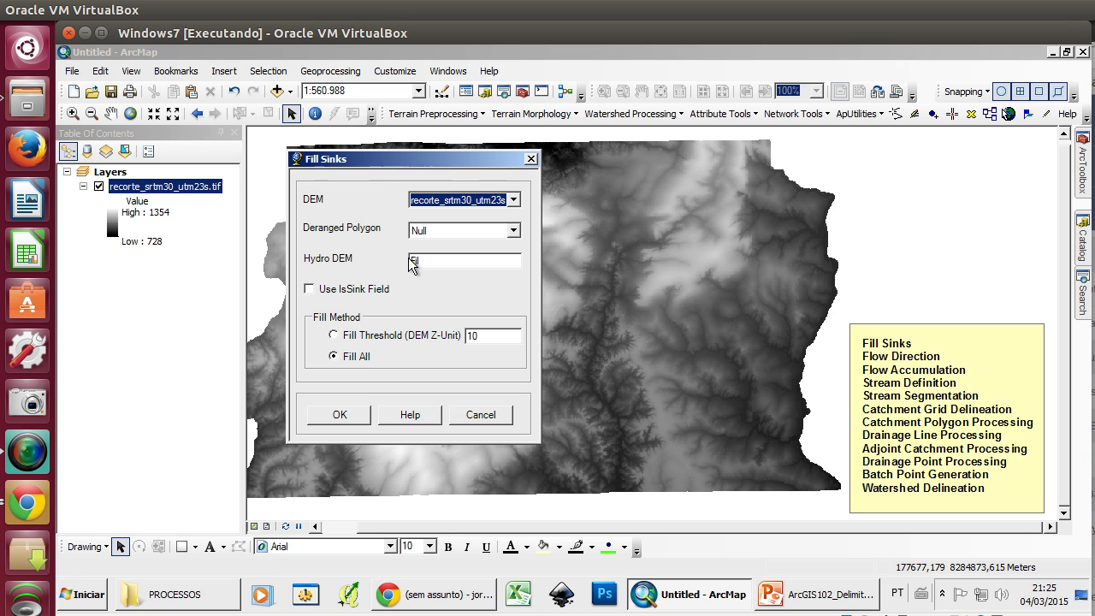
left_click(339, 415)
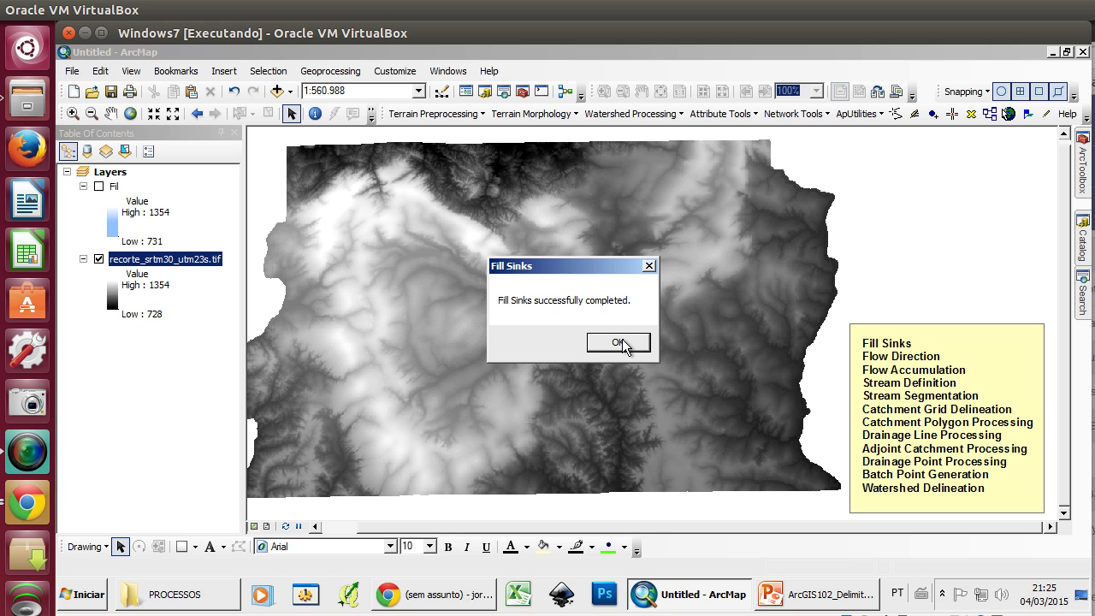
left_click(627, 343)
- Preview the Fil layer by itself, leaving it and the original SRTM raster hidden with their legends collapsed
left_click(99, 259)
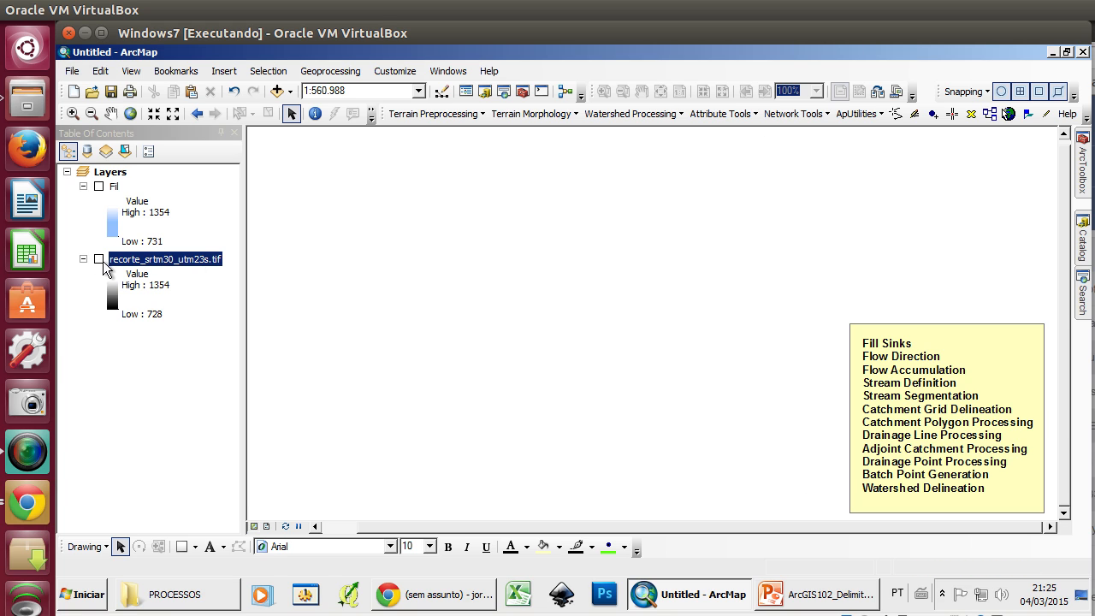
left_click(83, 260)
left_click(98, 186)
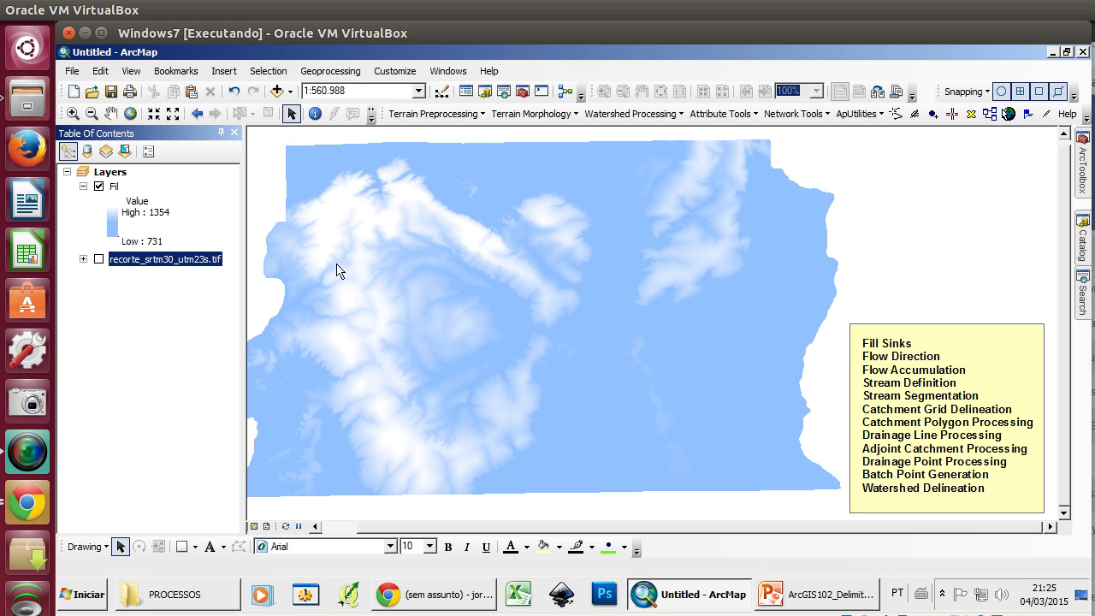
left_click(98, 187)
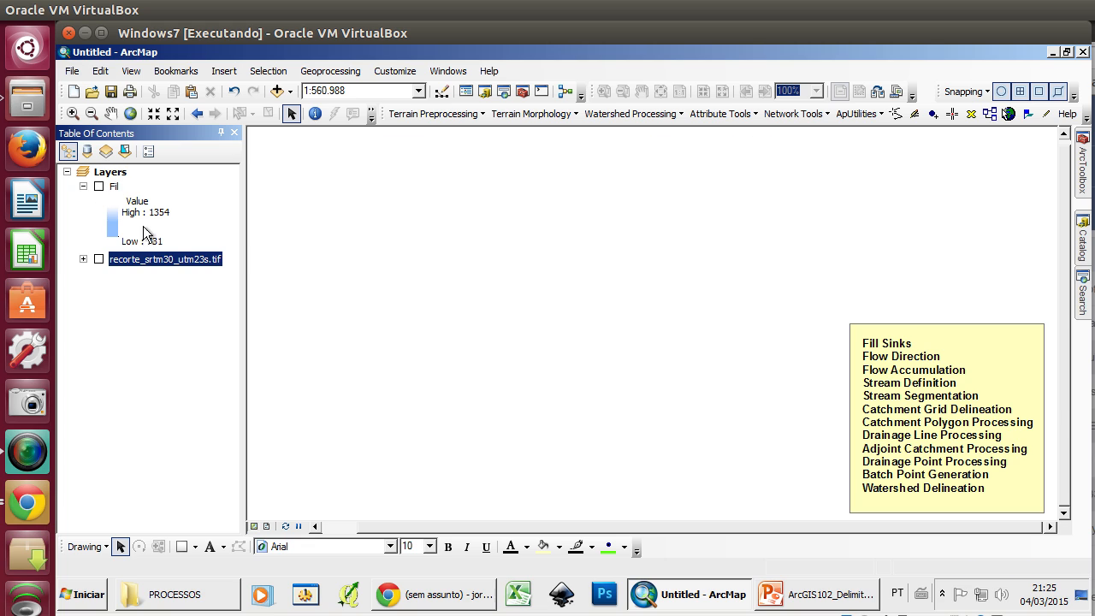
left_click(84, 186)
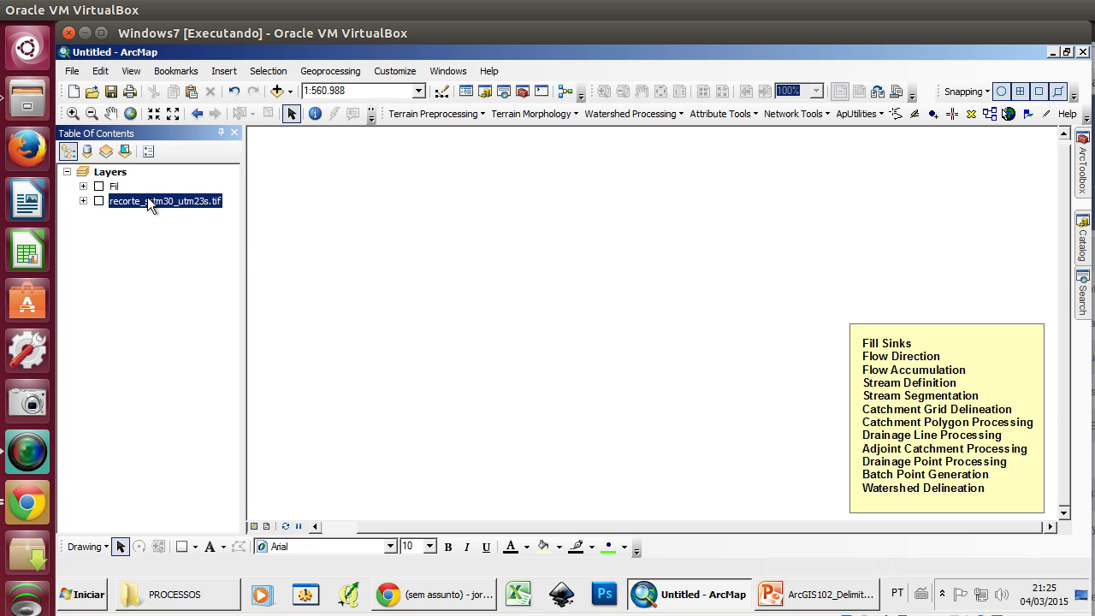
left_click(116, 186)
left_click(113, 176)
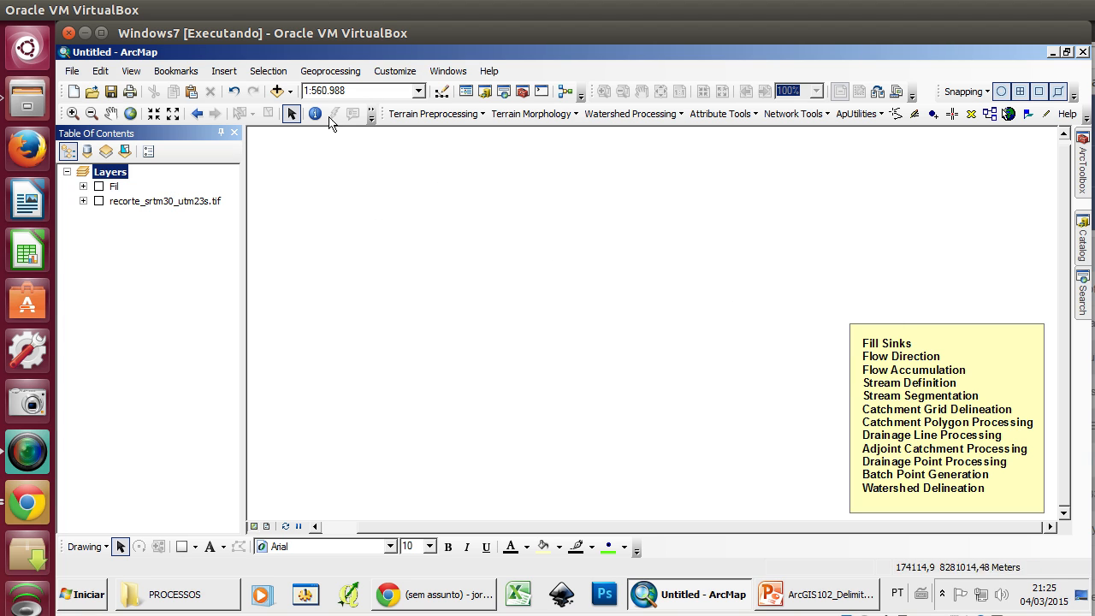
- Run Flow Direction with Fil as the Hydro DEM and Null as the outer wall polygon, outputting the grid Fdr
left_click(436, 114)
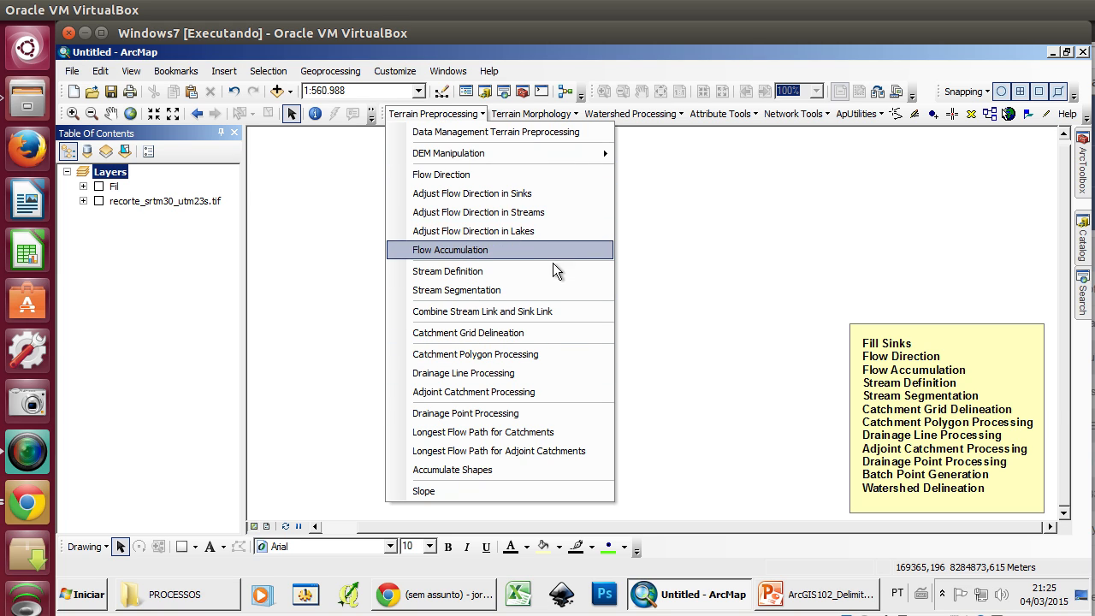
left_click(564, 181)
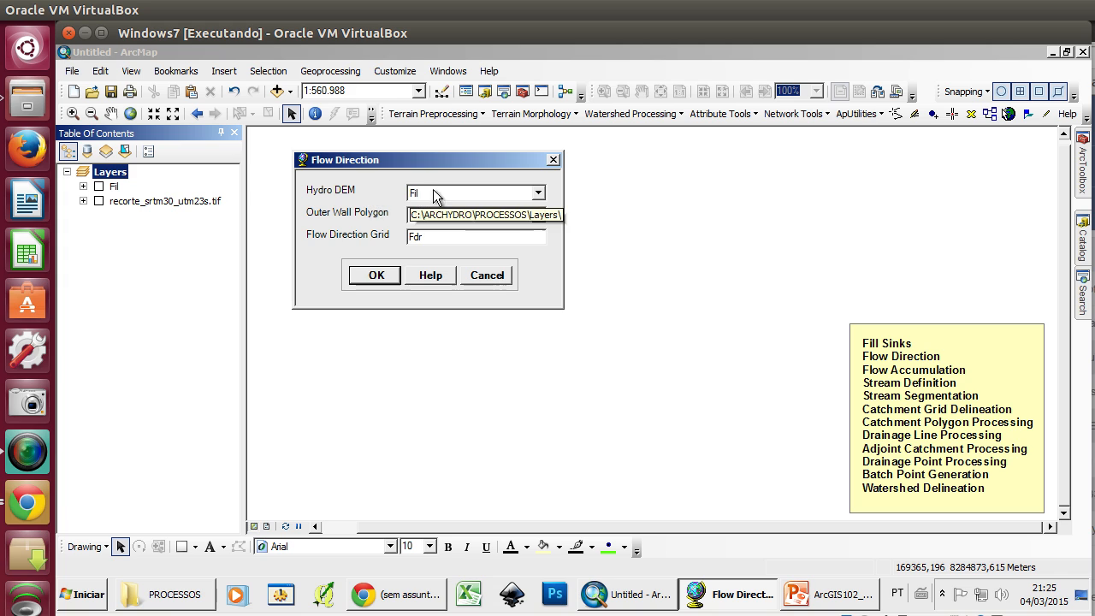
left_click(538, 194)
left_click(538, 208)
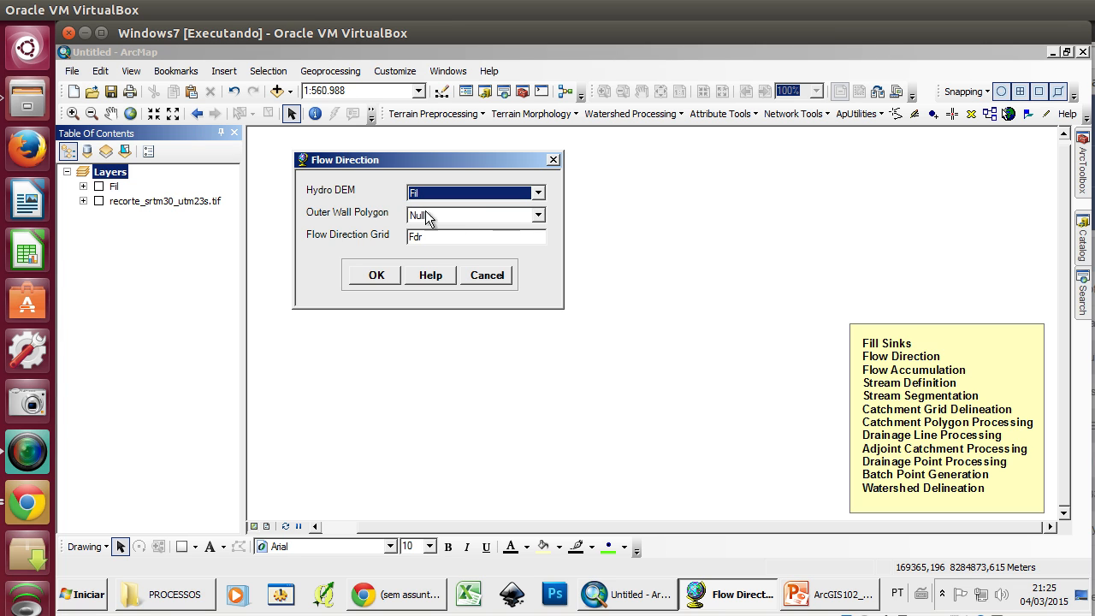
left_click(378, 272)
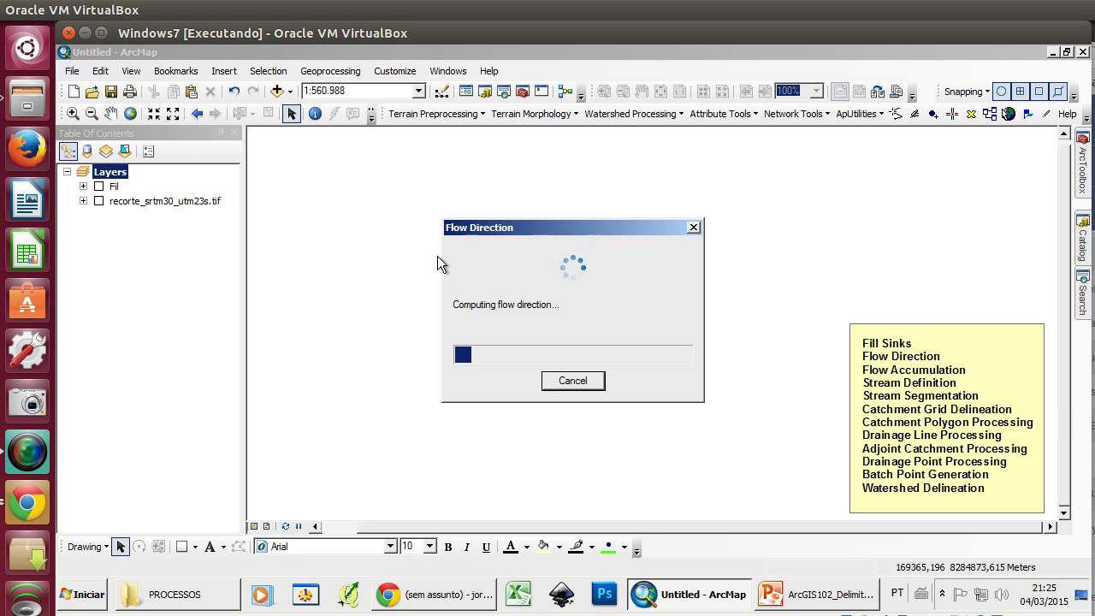
left_click(628, 340)
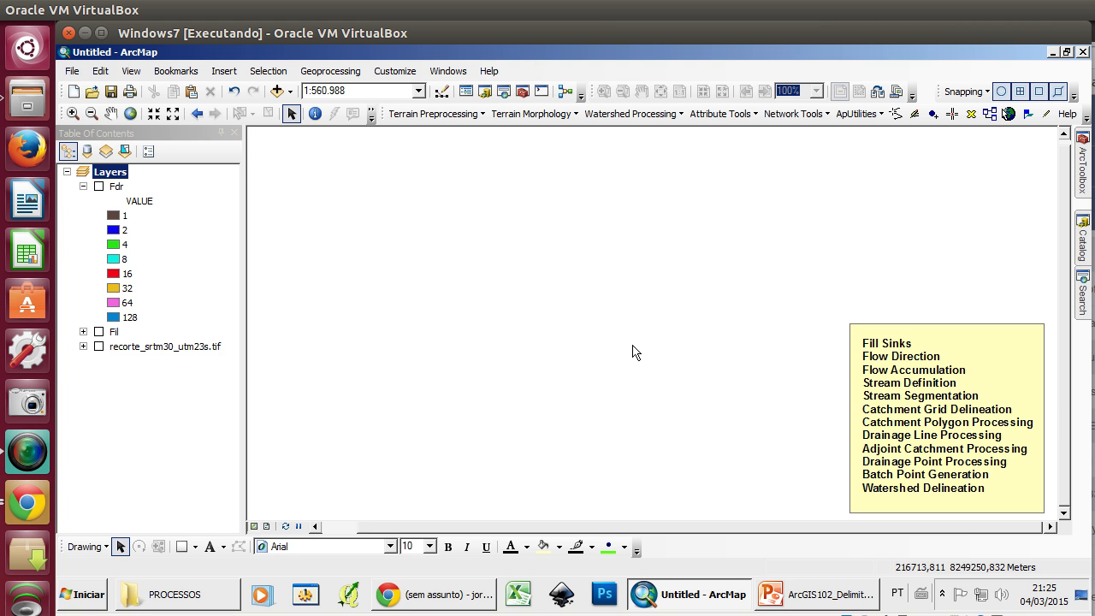
- Preview the Fdr flow direction layer on the map, leaving it hidden with its legend collapsed
left_click(98, 186)
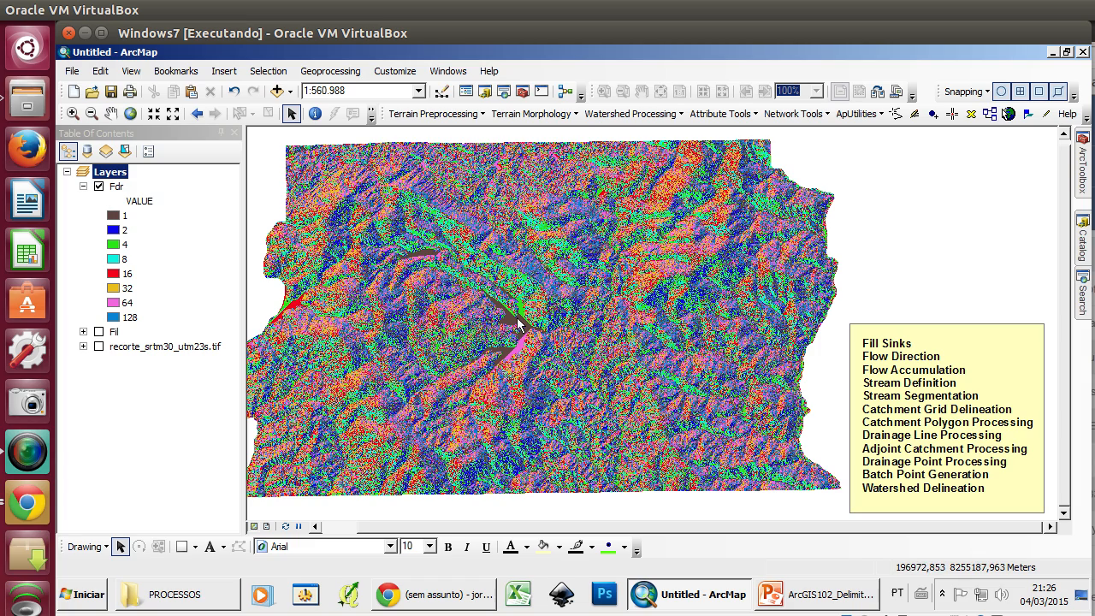
left_click(99, 187)
left_click(83, 187)
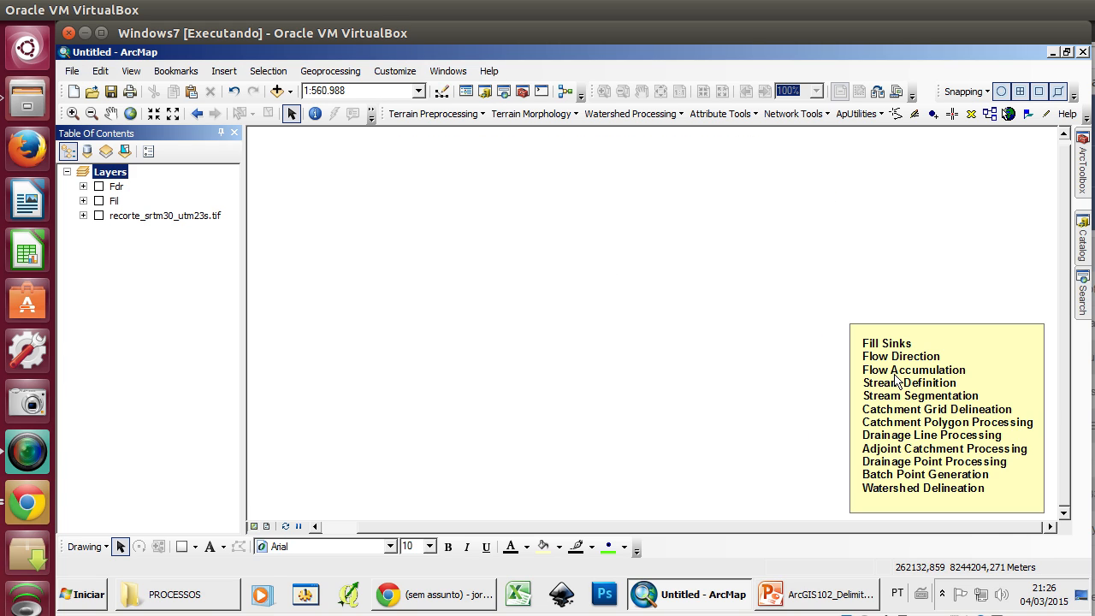
- Run Flow Accumulation on the Fdr flow direction grid, outputting the grid Fac
left_click(443, 118)
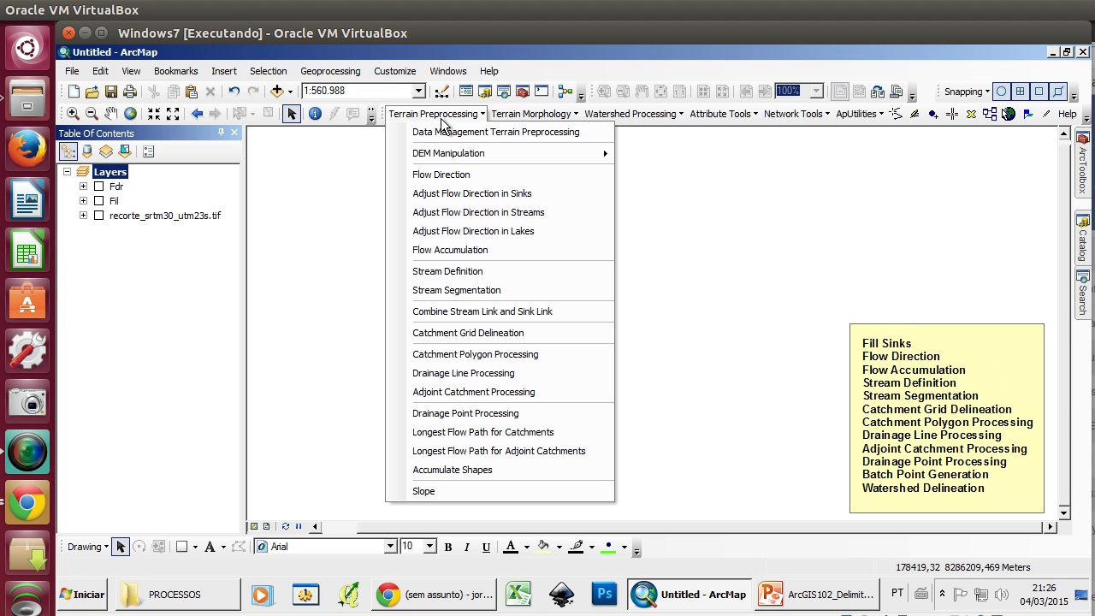
left_click(512, 252)
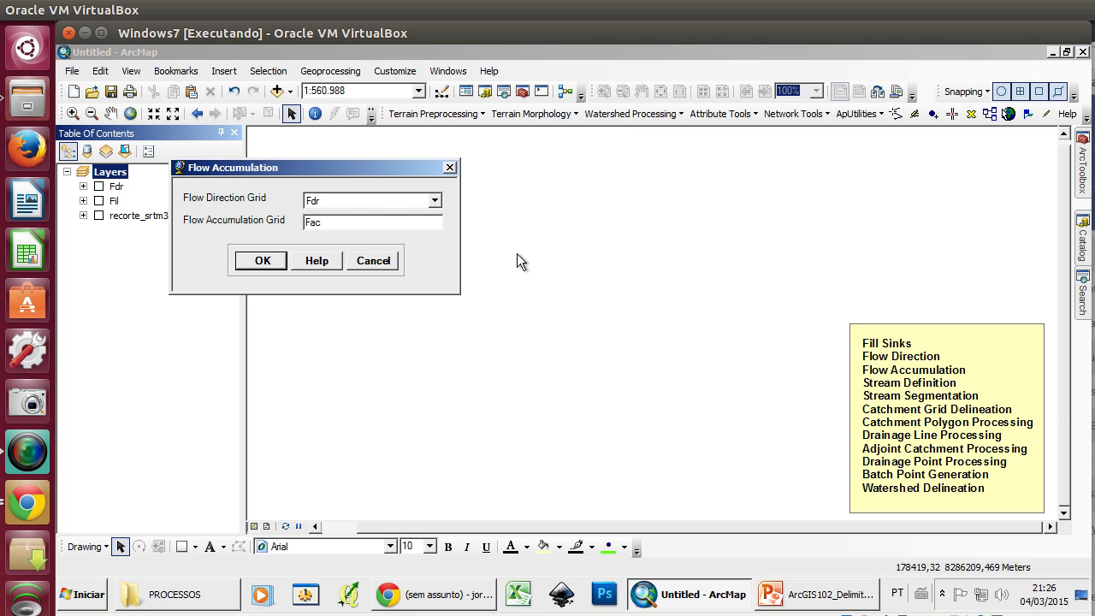
left_click_drag(322, 177, 465, 185)
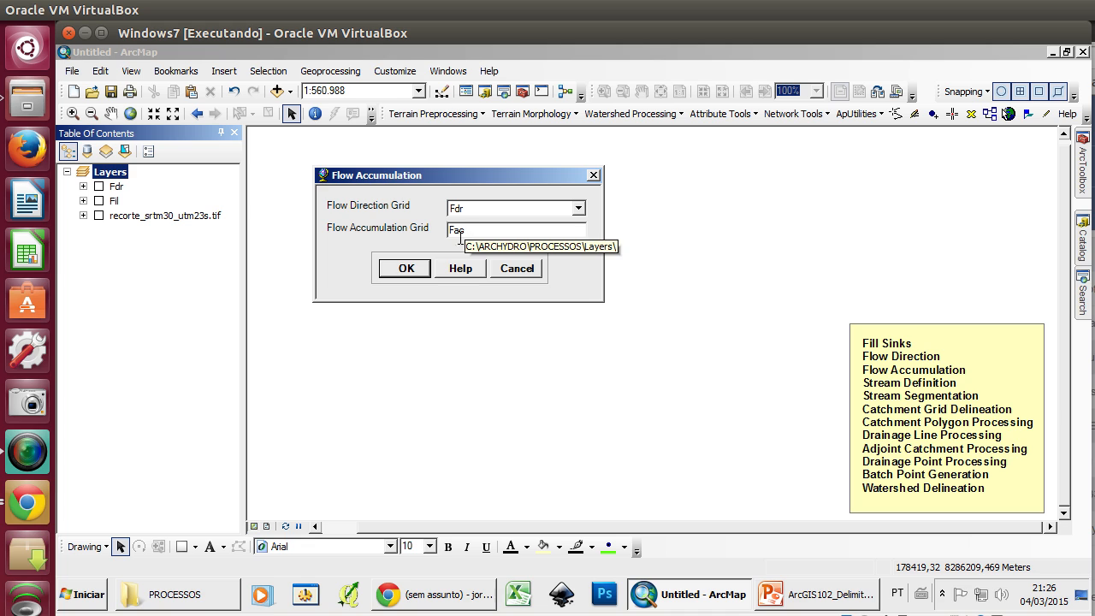
left_click(406, 268)
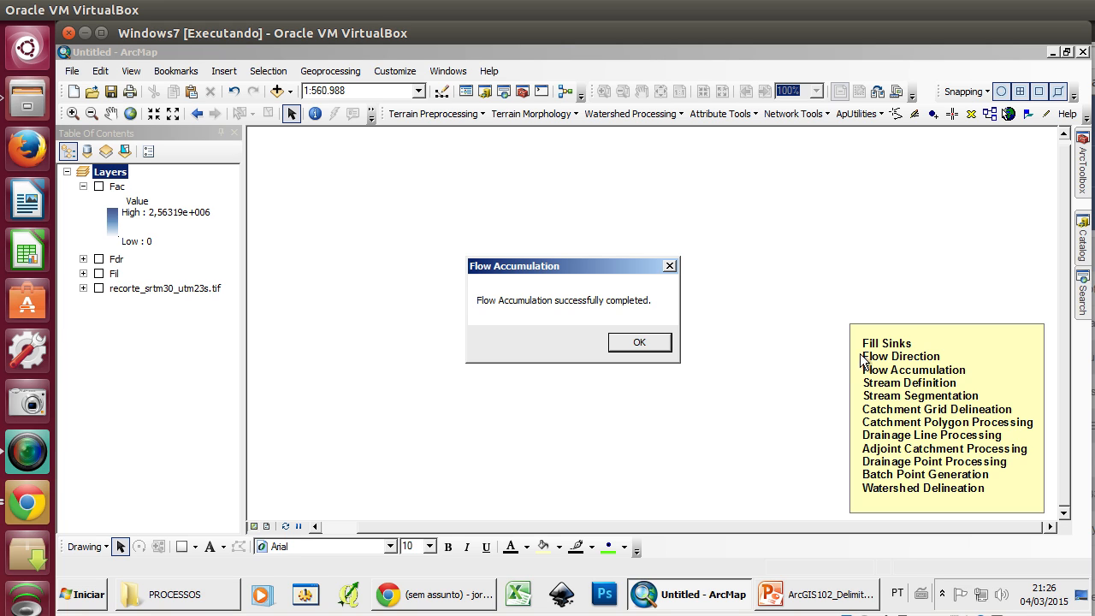
left_click(629, 342)
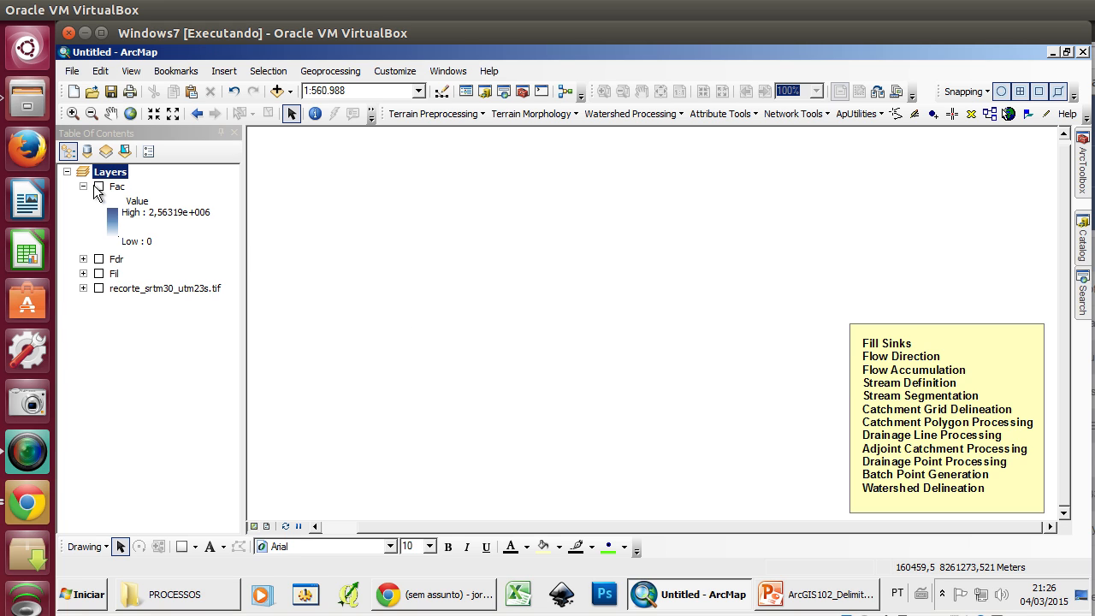
- Display the Fac layer and switch its symbology to Classified with 14 classes
left_click(98, 186)
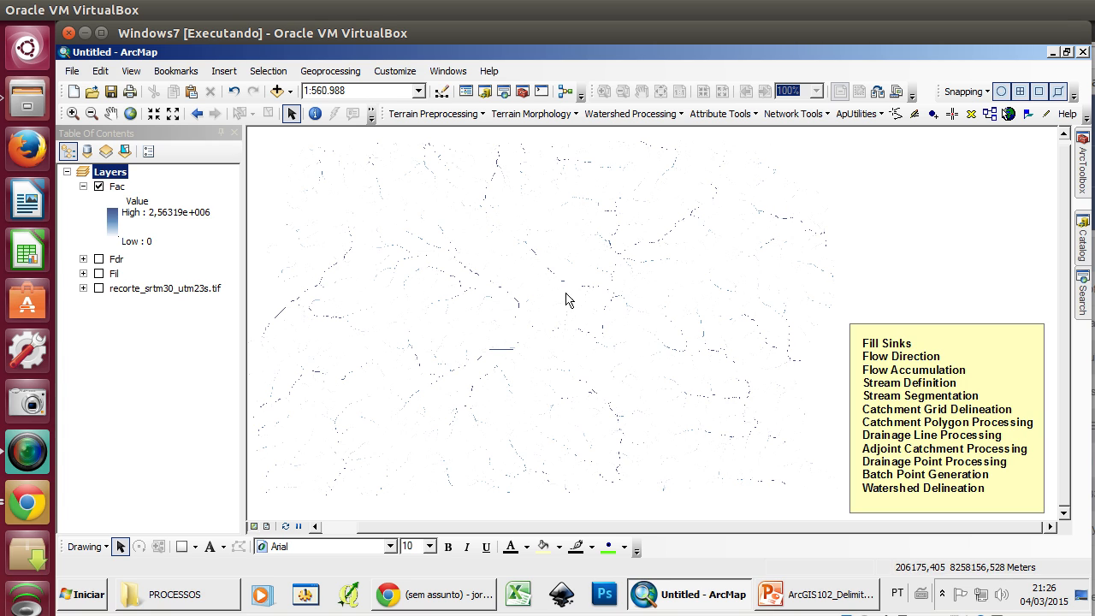
double_click(120, 186)
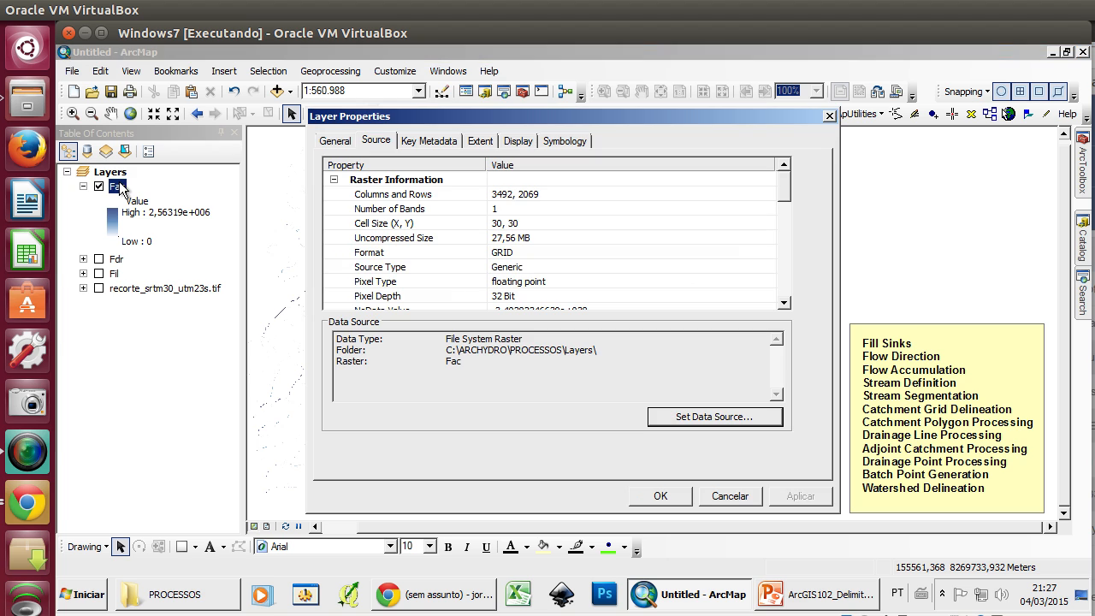
left_click(566, 142)
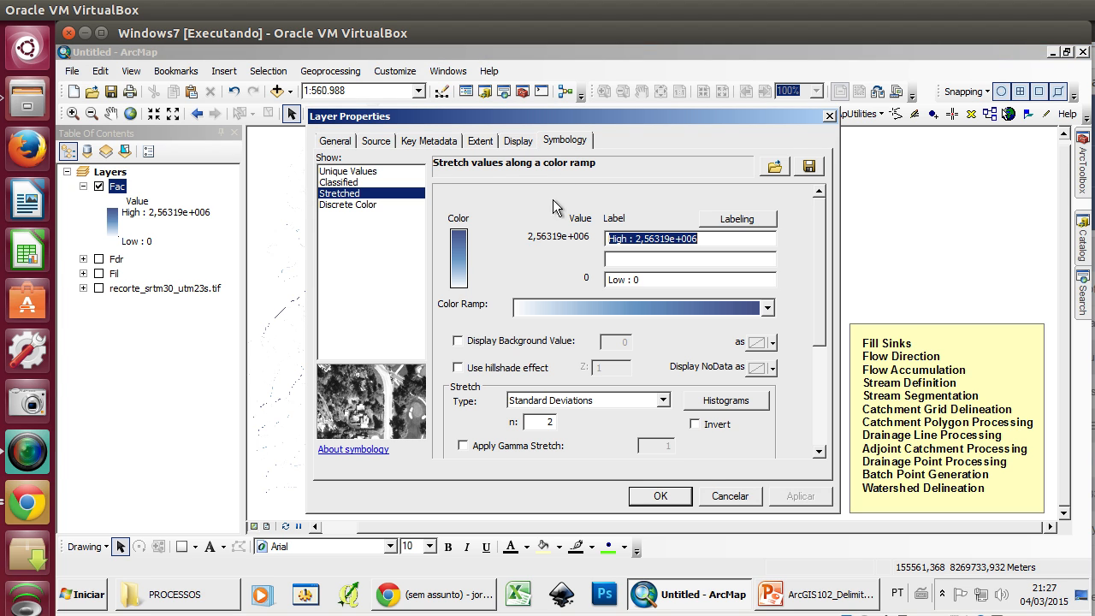
left_click(342, 182)
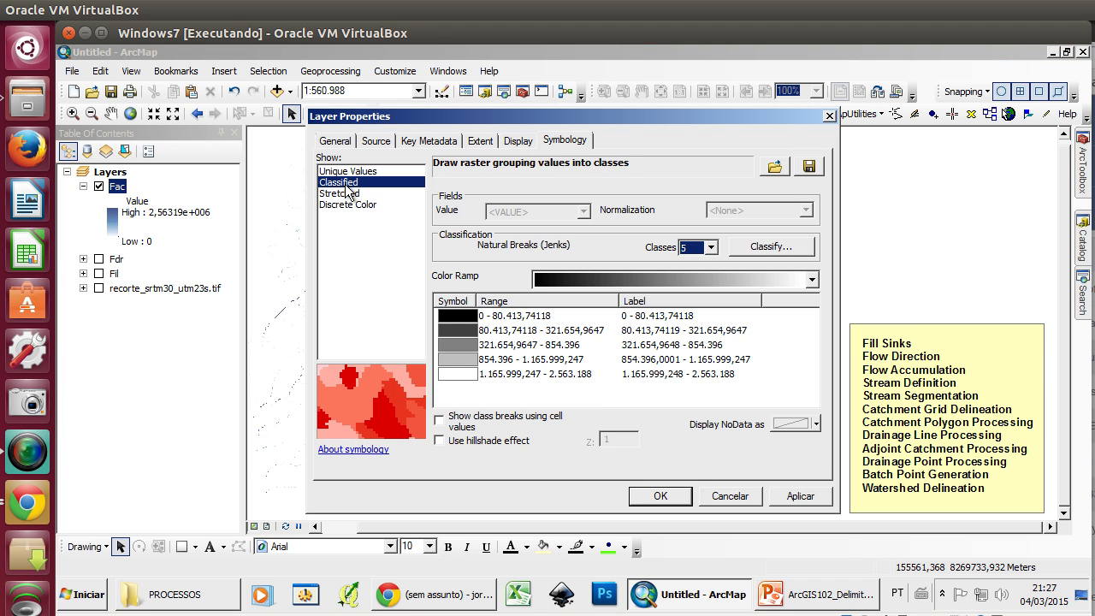
left_click(710, 247)
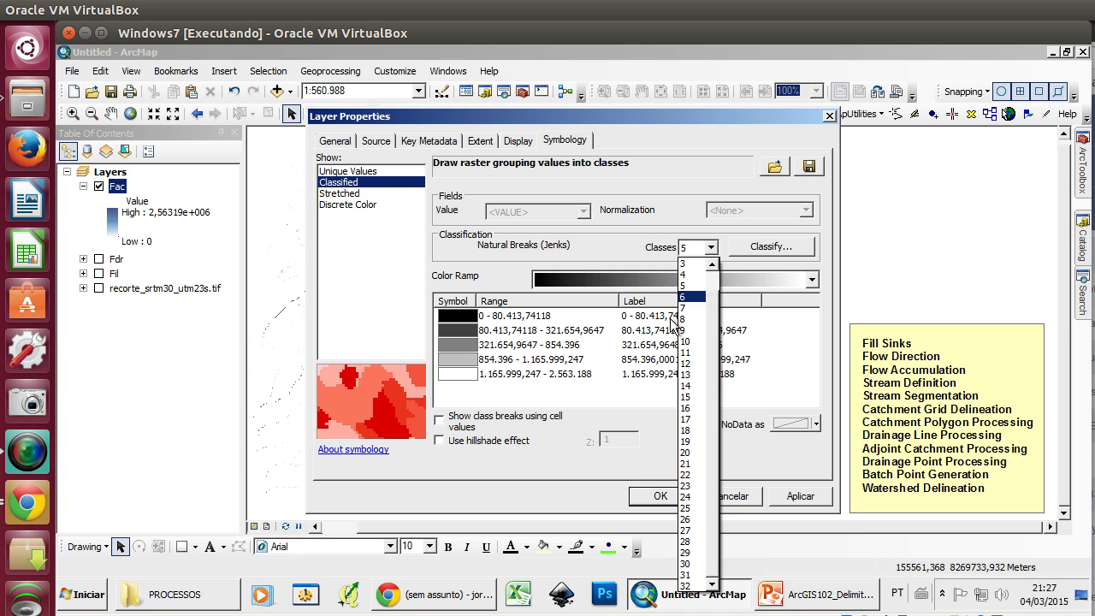
left_click(689, 385)
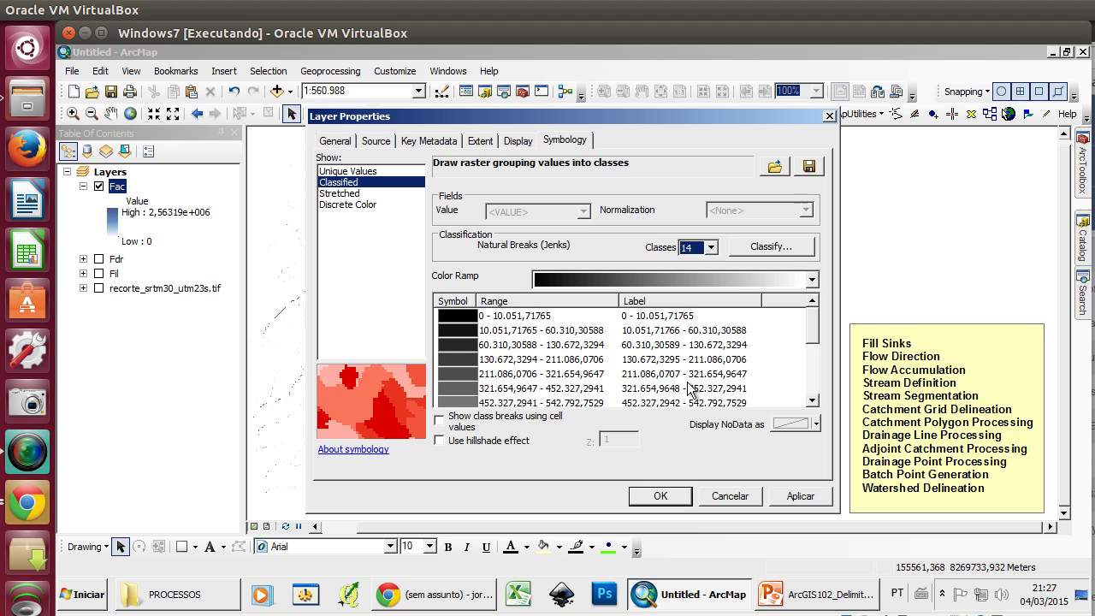
- Apply the cyan-blue-magenta color ramp to the Fac classes, with white for the 0 - 10.051,71765 class
left_click(813, 282)
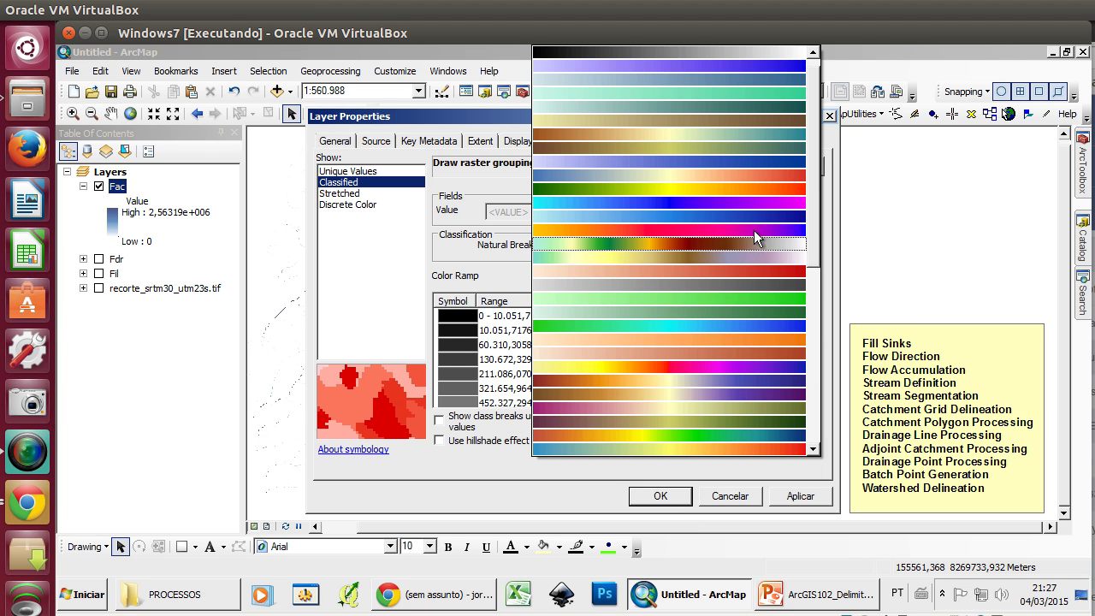
left_click(745, 199)
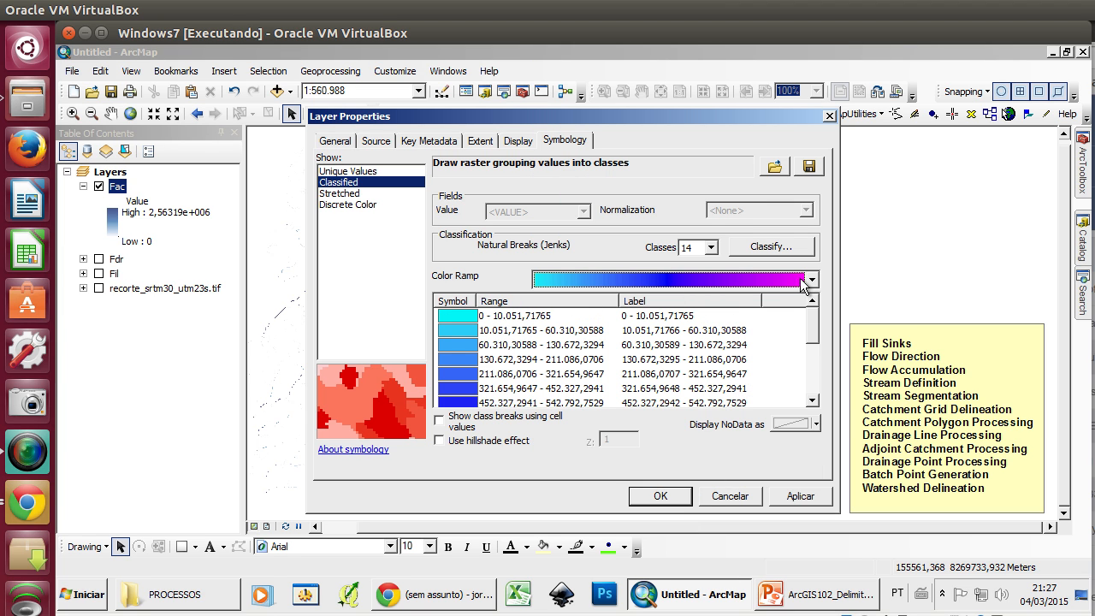
left_click(460, 326)
left_click(459, 320)
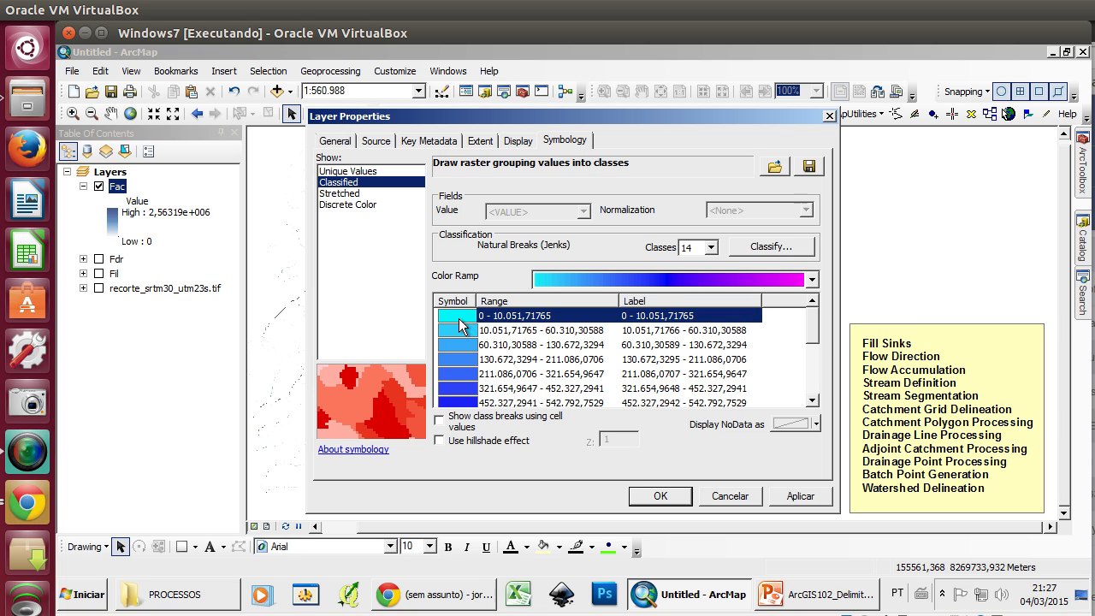
right_click(456, 319)
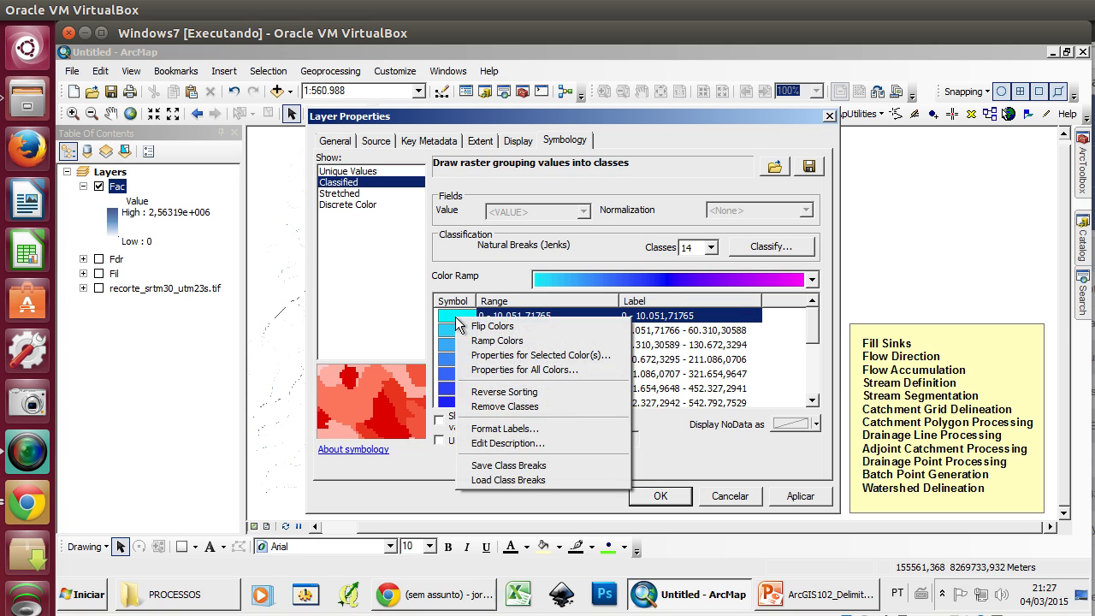
left_click(446, 311)
left_click(445, 313)
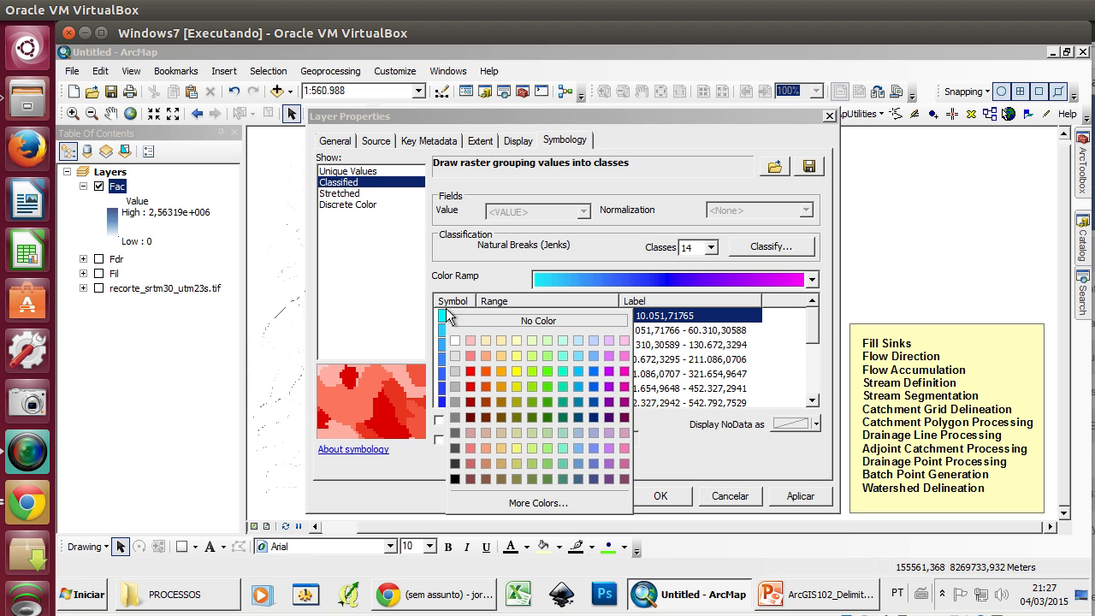
left_click(455, 340)
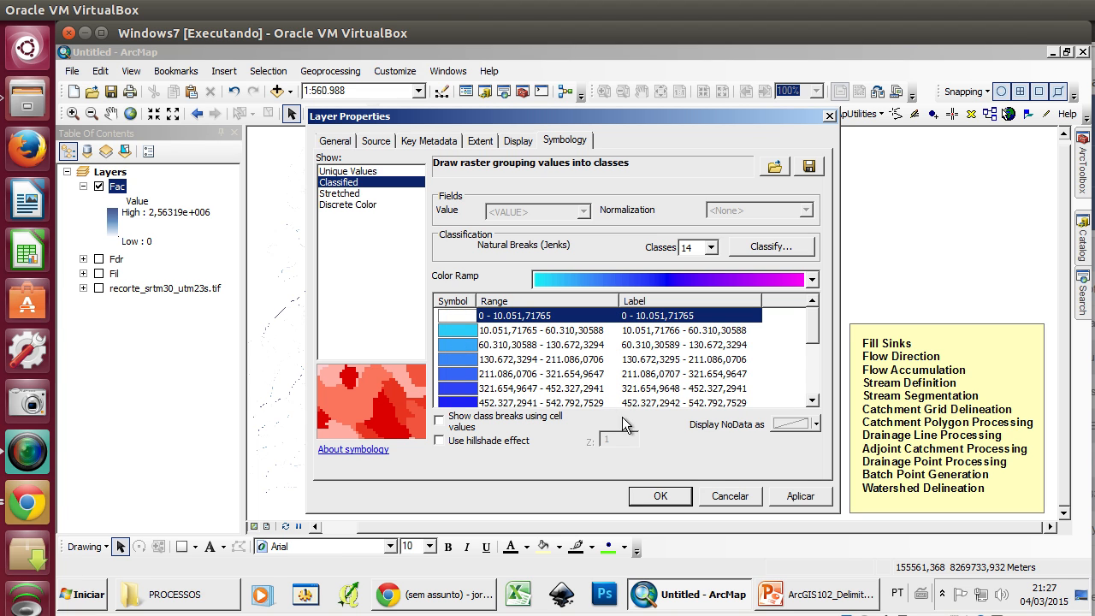
left_click(661, 496)
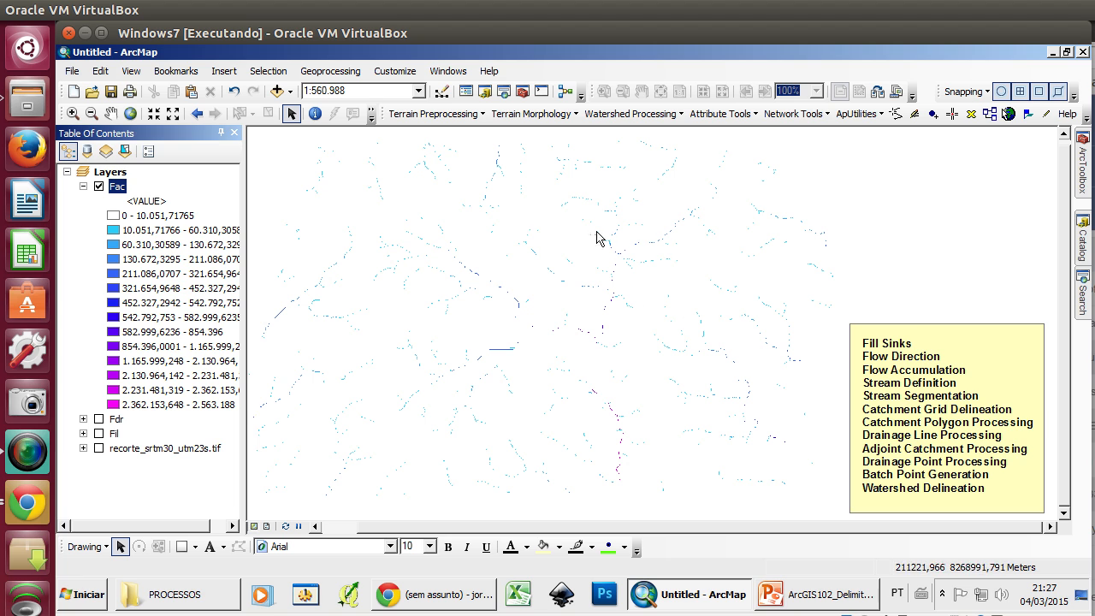
- Examine the classified Fac drainage pattern at closer and wider scales, ending at the layer's full extent with the process list in view
scroll(535, 252, "up", 2)
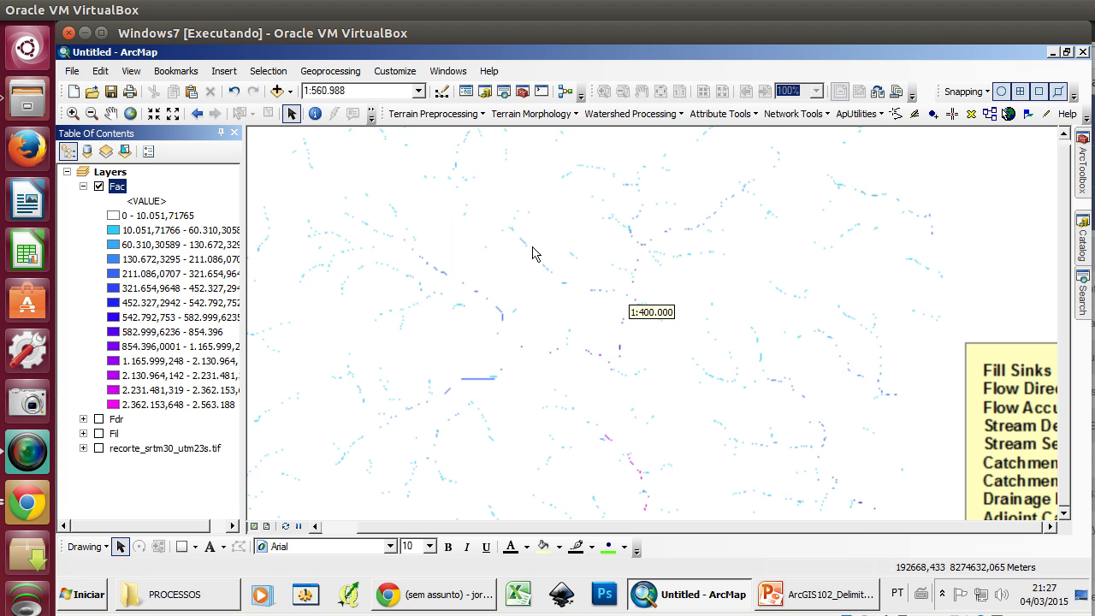
scroll(533, 261, "up", 2)
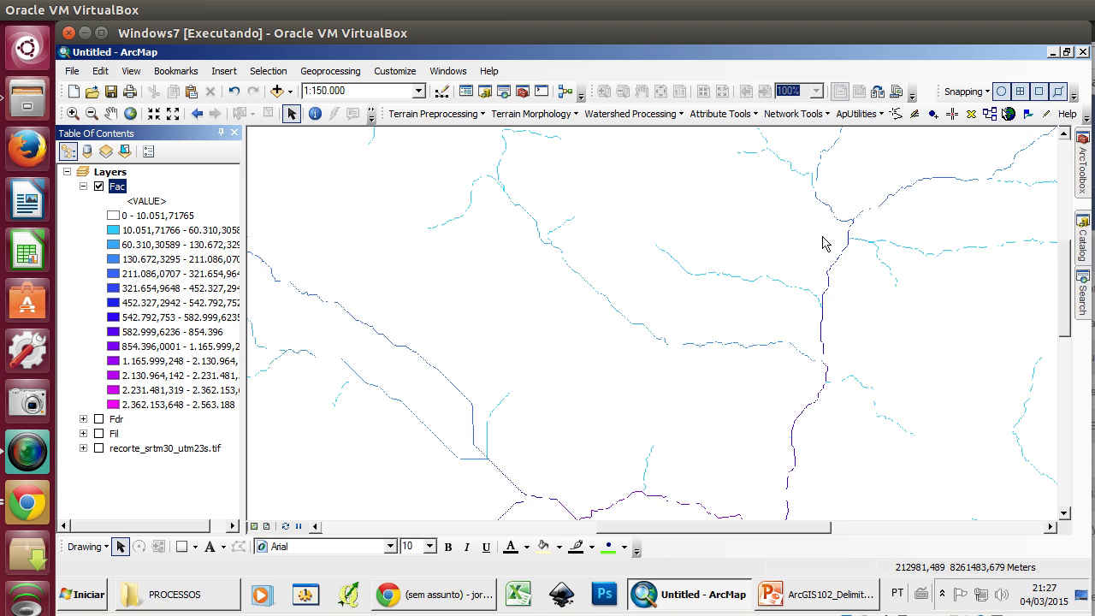
scroll(804, 306, "down", 1)
scroll(804, 306, "down", 1)
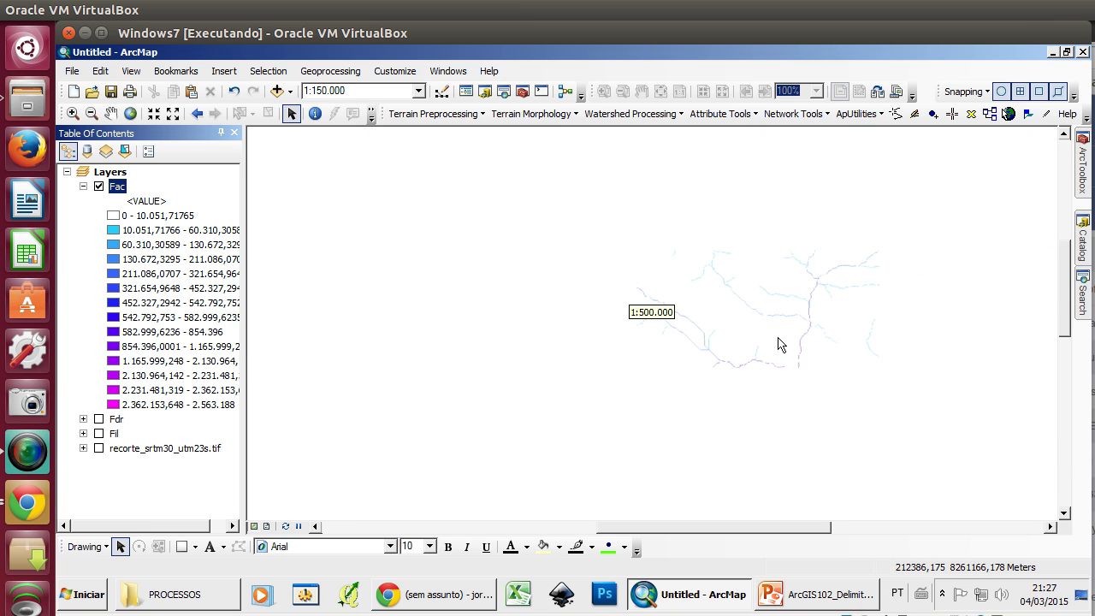
scroll(765, 322, "down", 1)
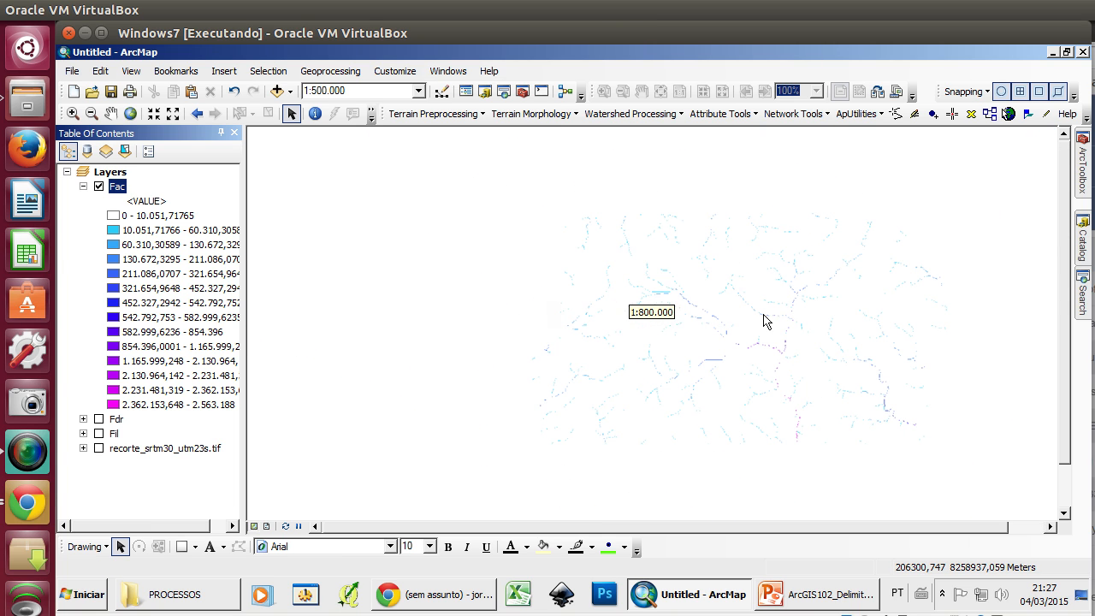
left_click(111, 113)
scroll(705, 296, "up", 1)
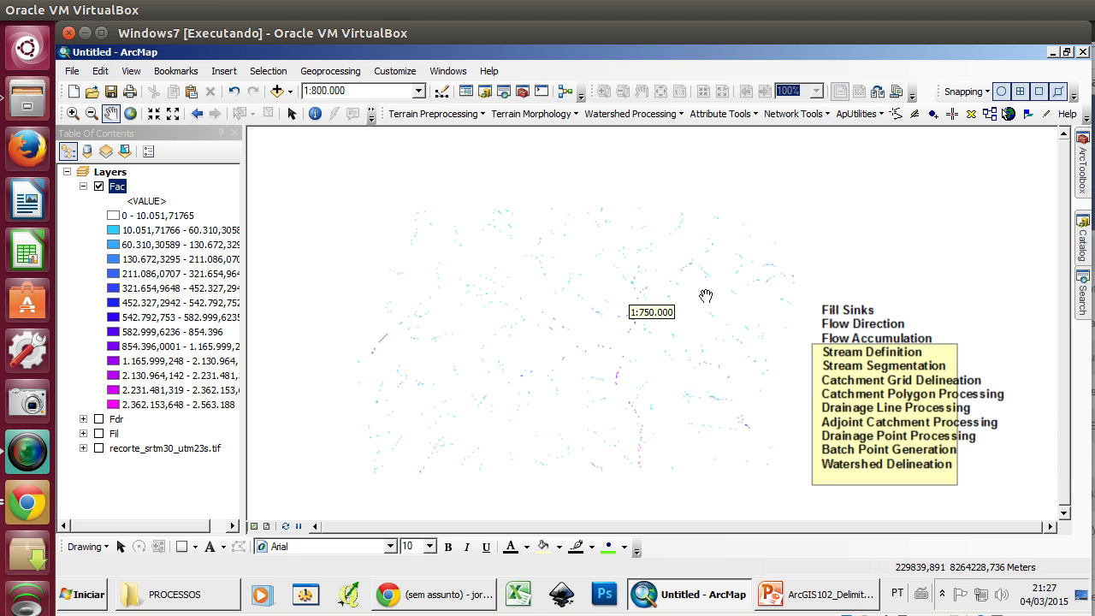
right_click(127, 192)
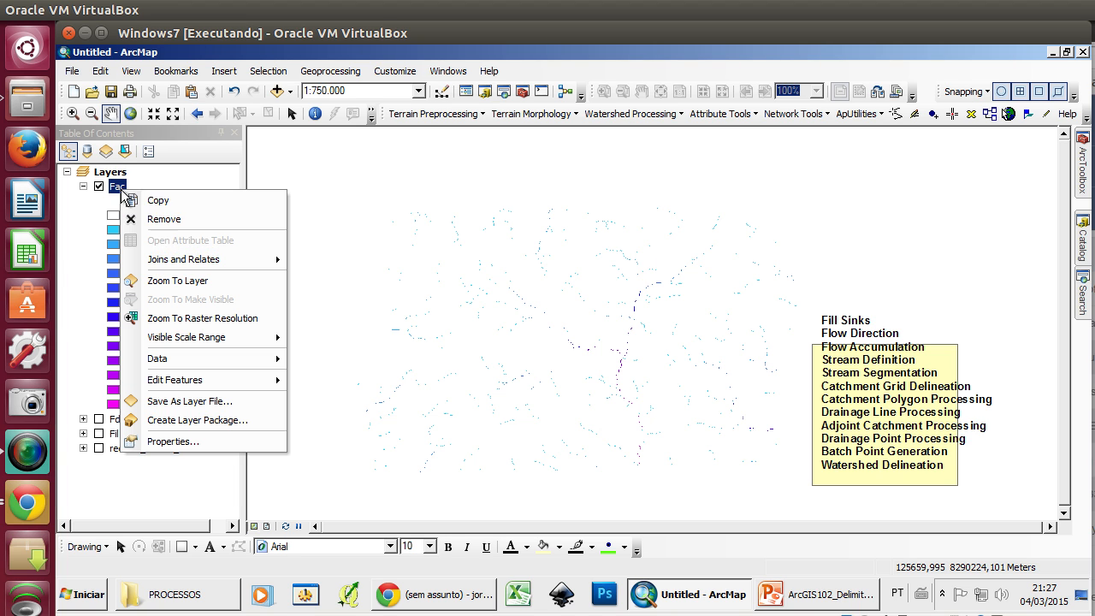
left_click(190, 282)
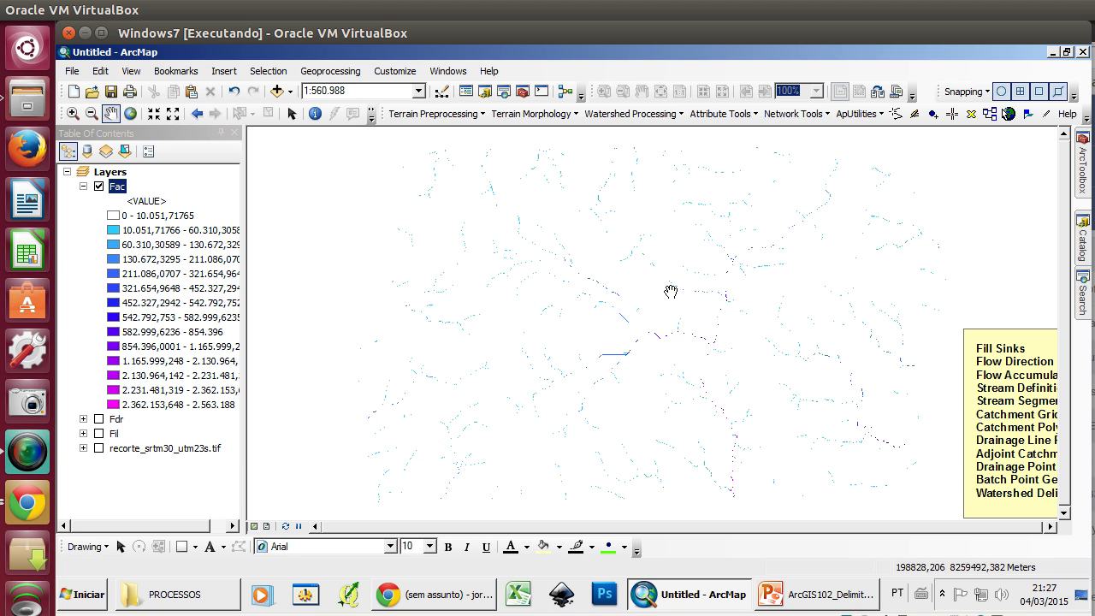
left_click_drag(566, 267, 437, 261)
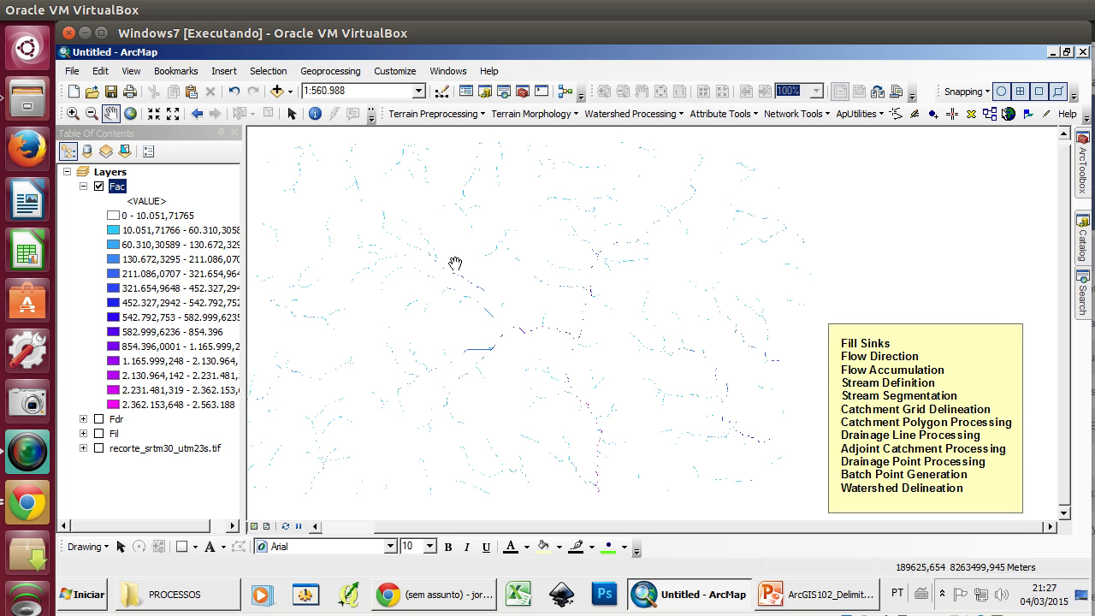
- Create a bookmark of the current map view, and hide the Fac layer with its legend collapsed
left_click(176, 71)
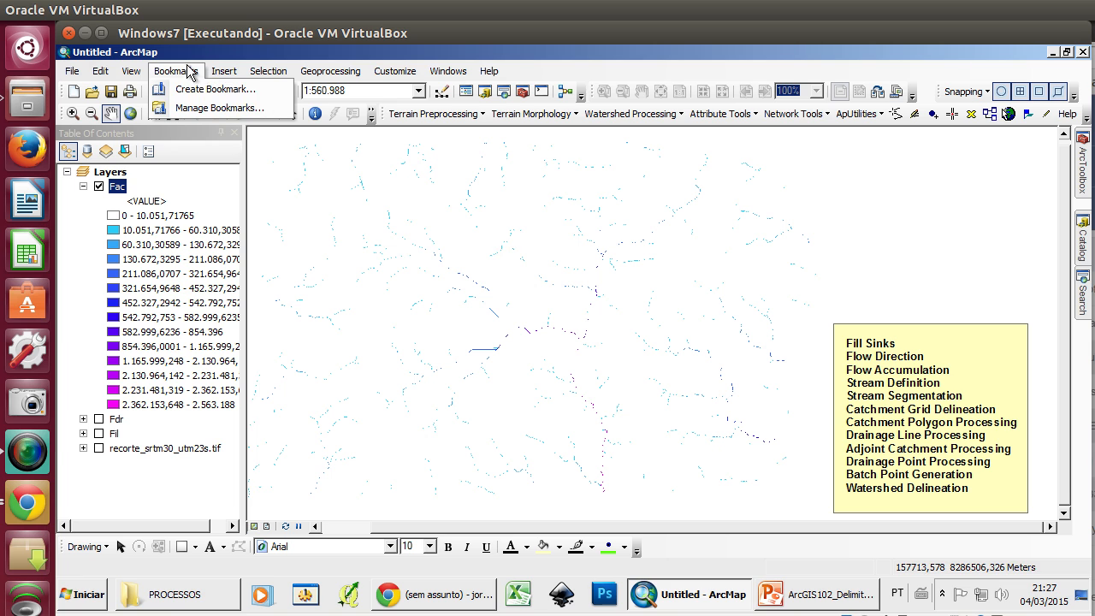
left_click(199, 89)
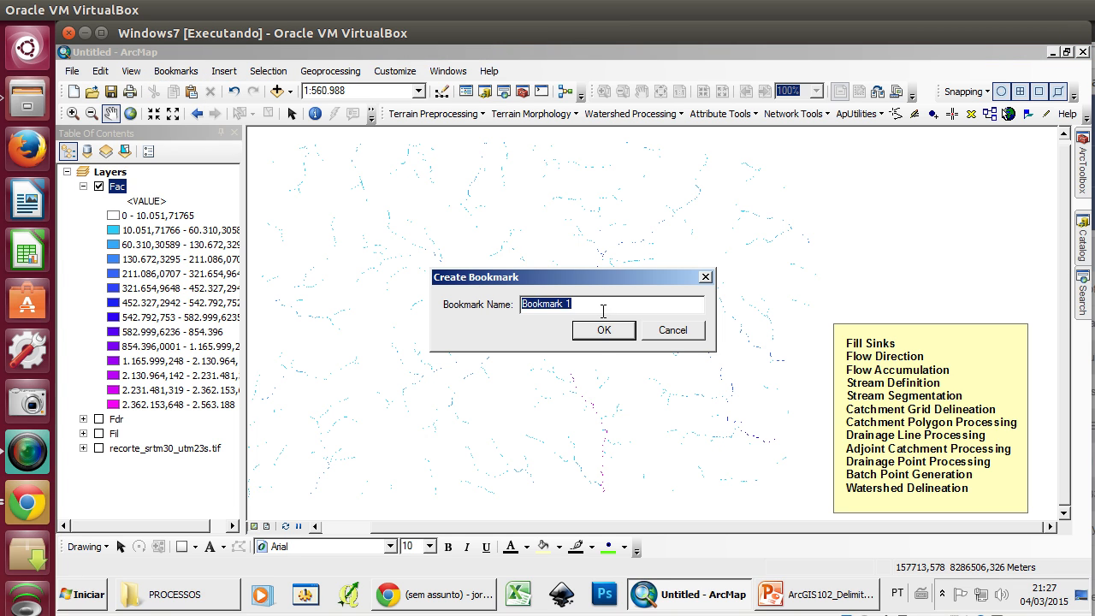
left_click(603, 339)
scroll(542, 241, "down", 5)
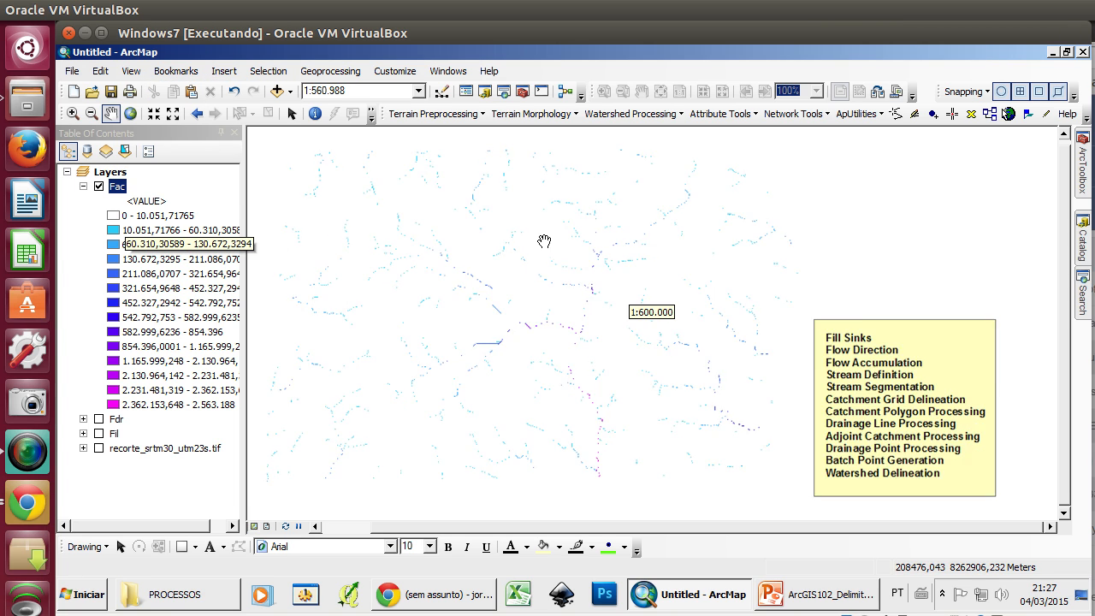
left_click(175, 71)
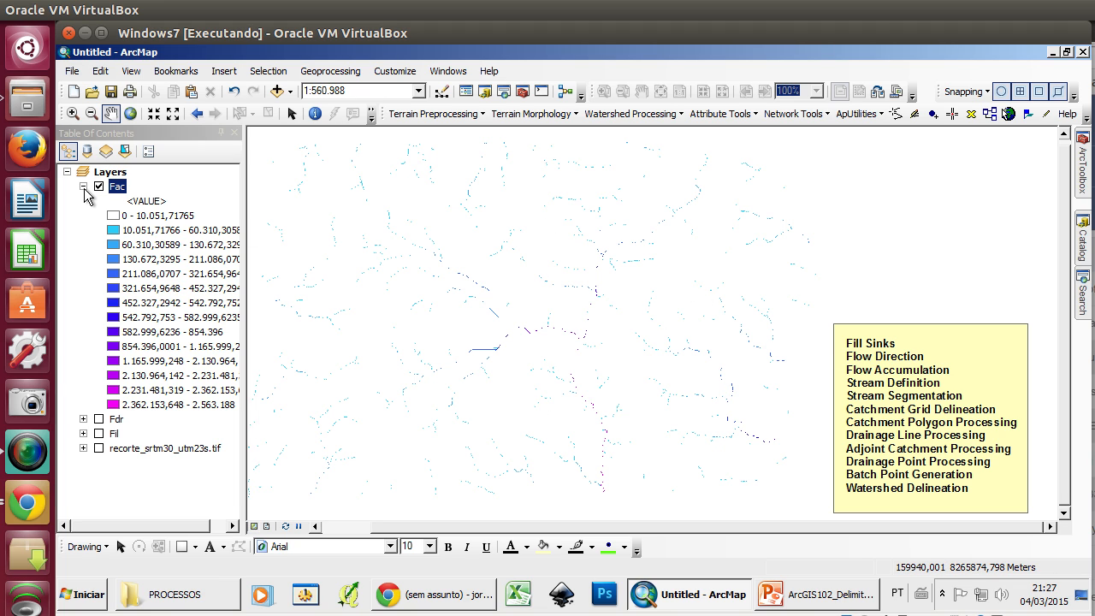
left_click(83, 186)
left_click(98, 188)
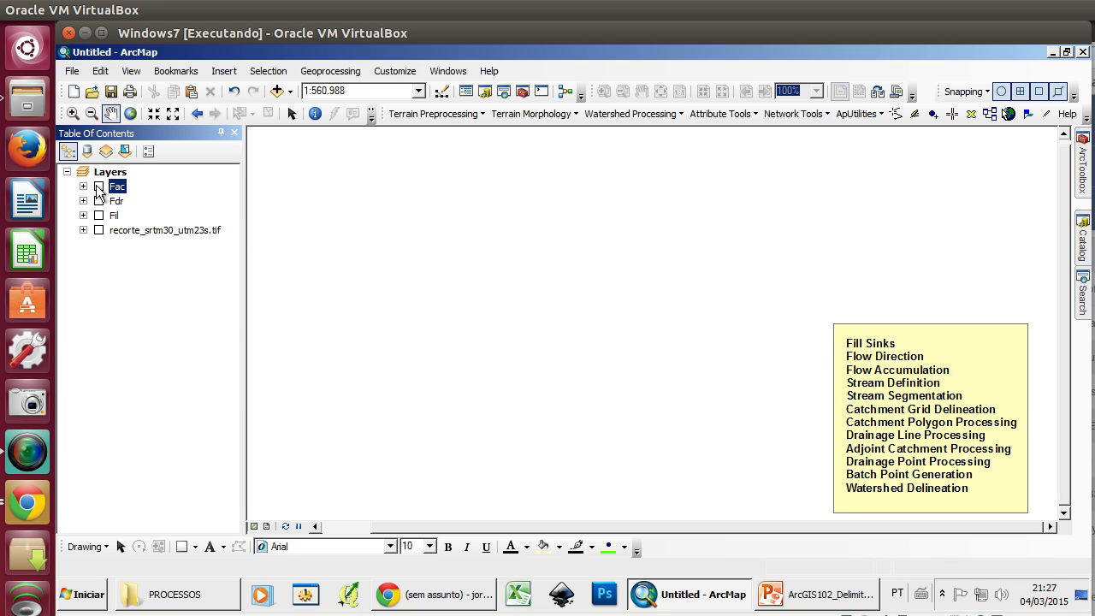
- Refresh the PROCESSOS folder in the Catalog and check the output grids in its Layers folder
left_click(1082, 224)
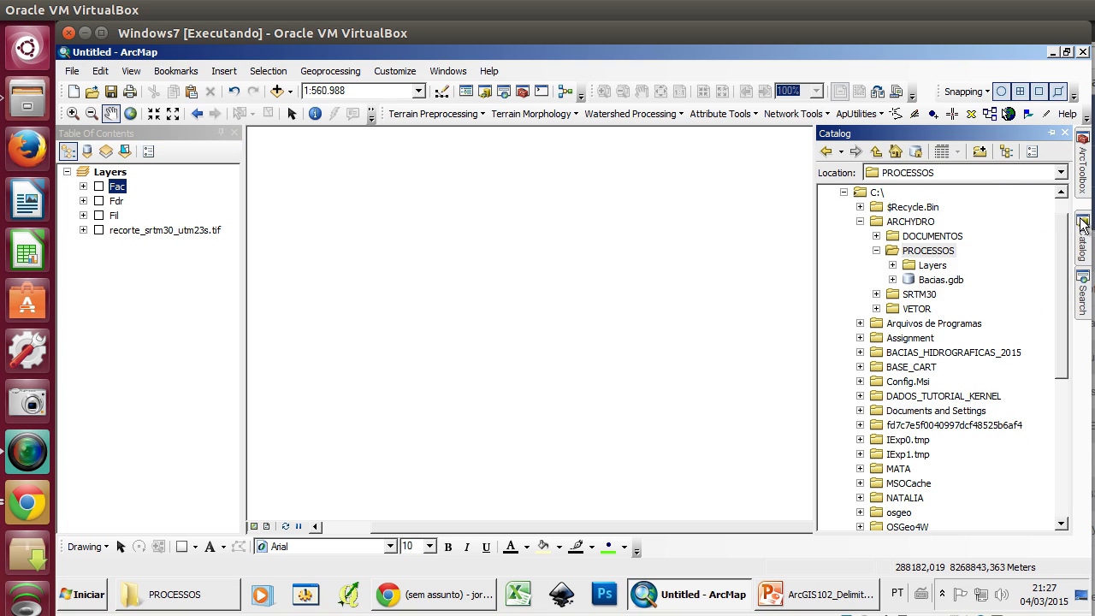
right_click(928, 248)
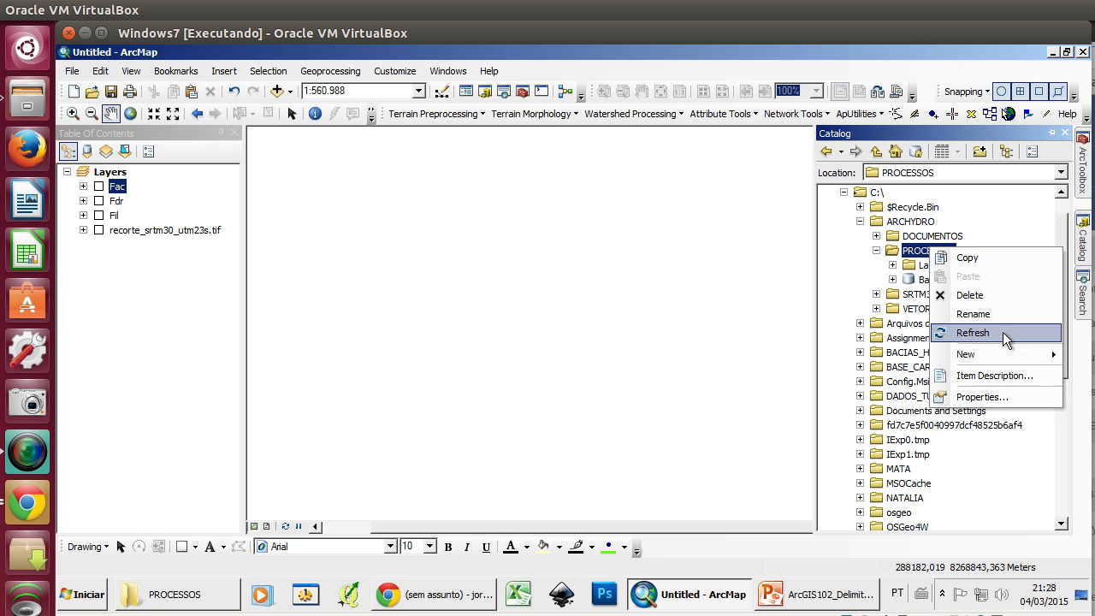
left_click(1003, 332)
left_click(893, 266)
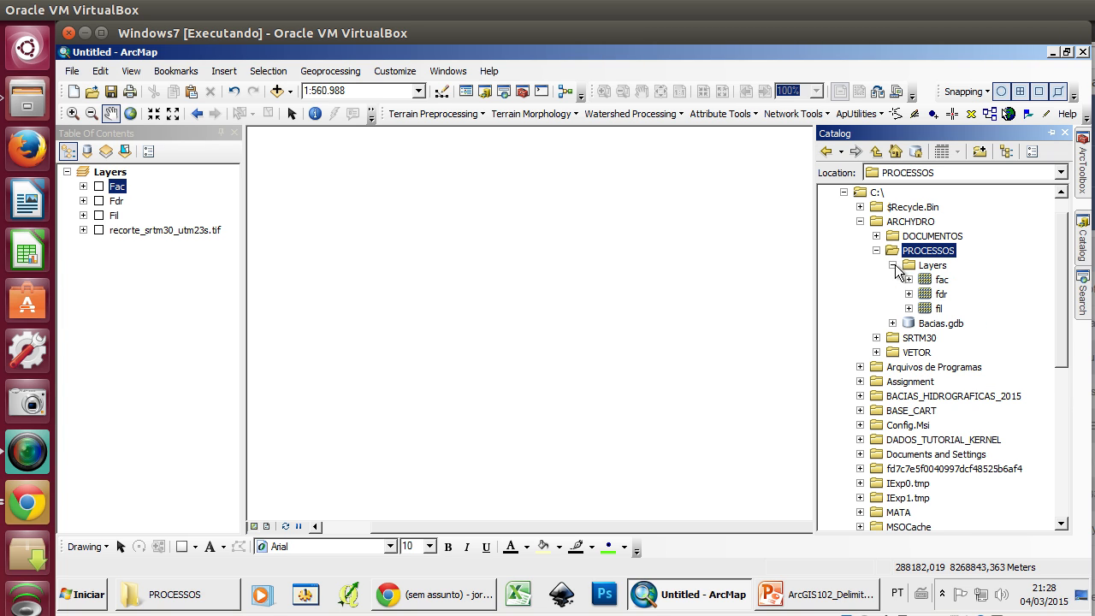
left_click(932, 267)
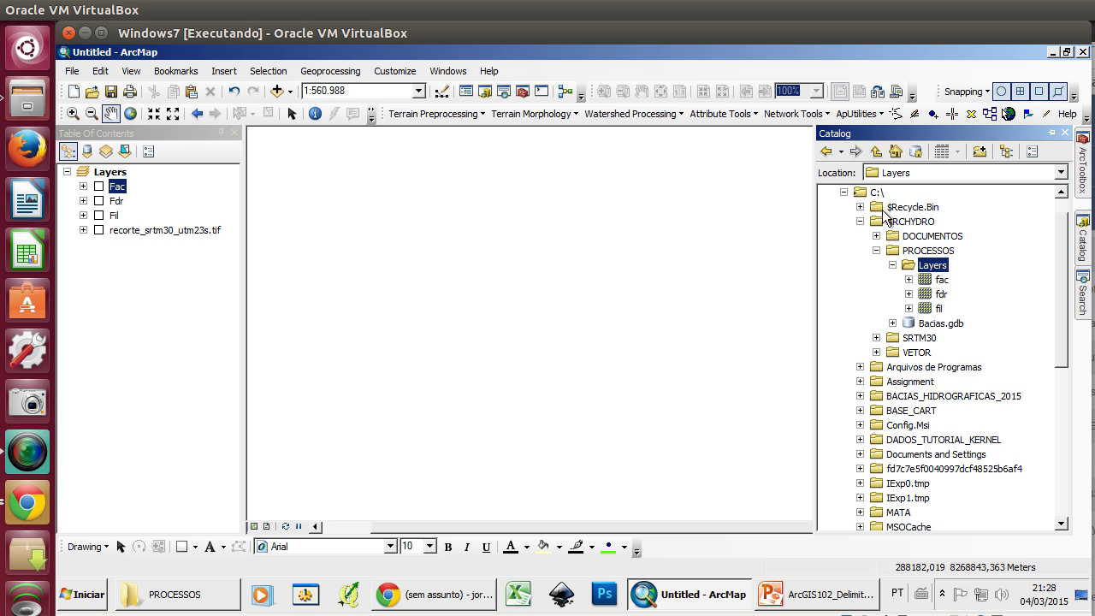
left_click(926, 251)
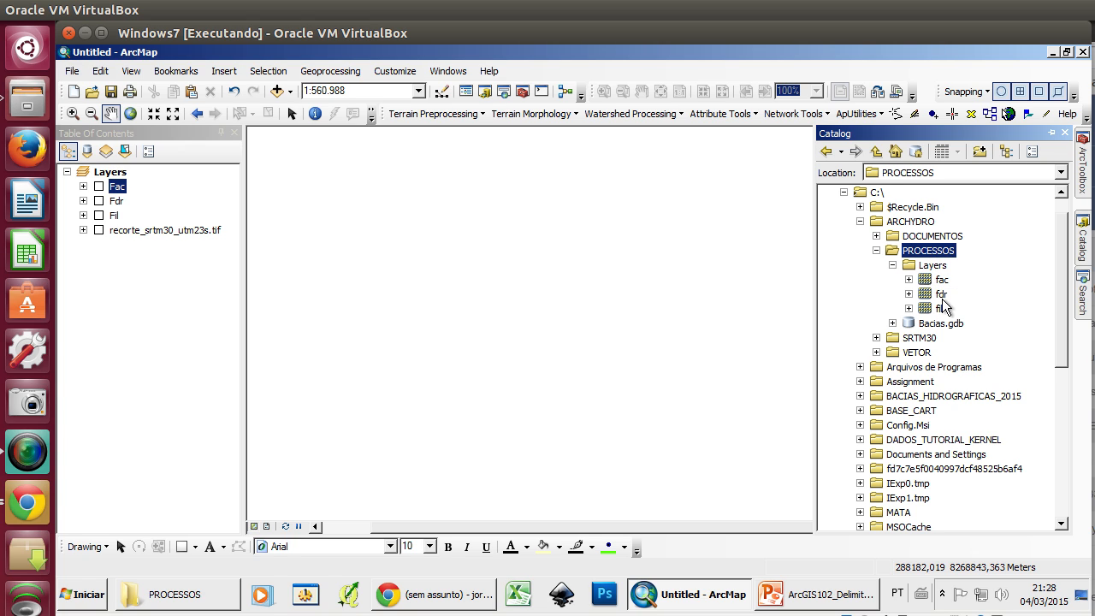
- Inspect the contents of the Bacias.gdb geodatabase and compare the stored grids with the map layers
left_click(930, 325)
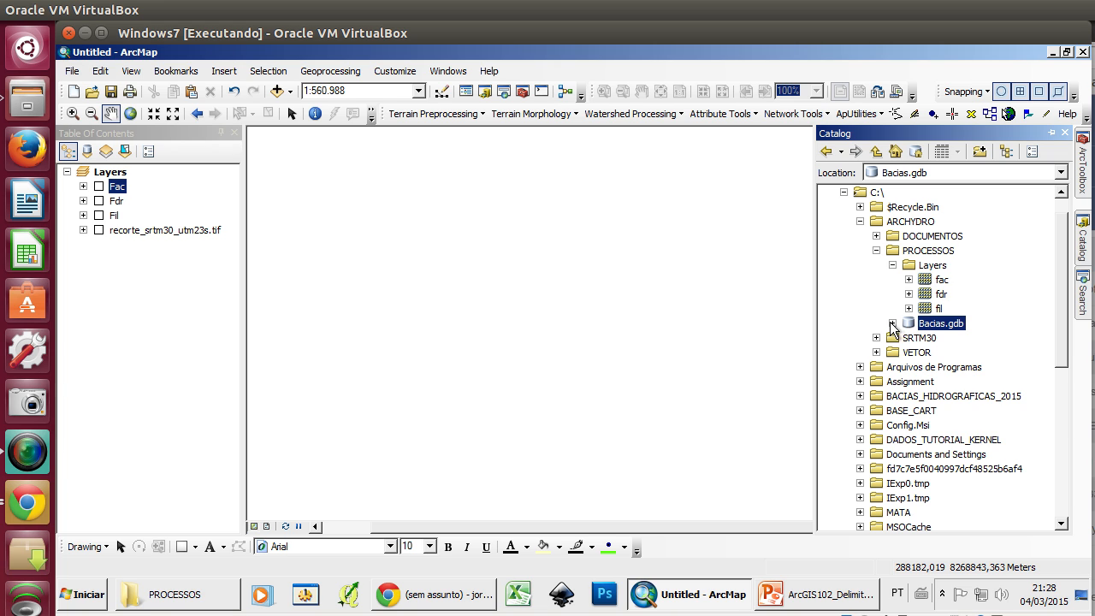
left_click(892, 324)
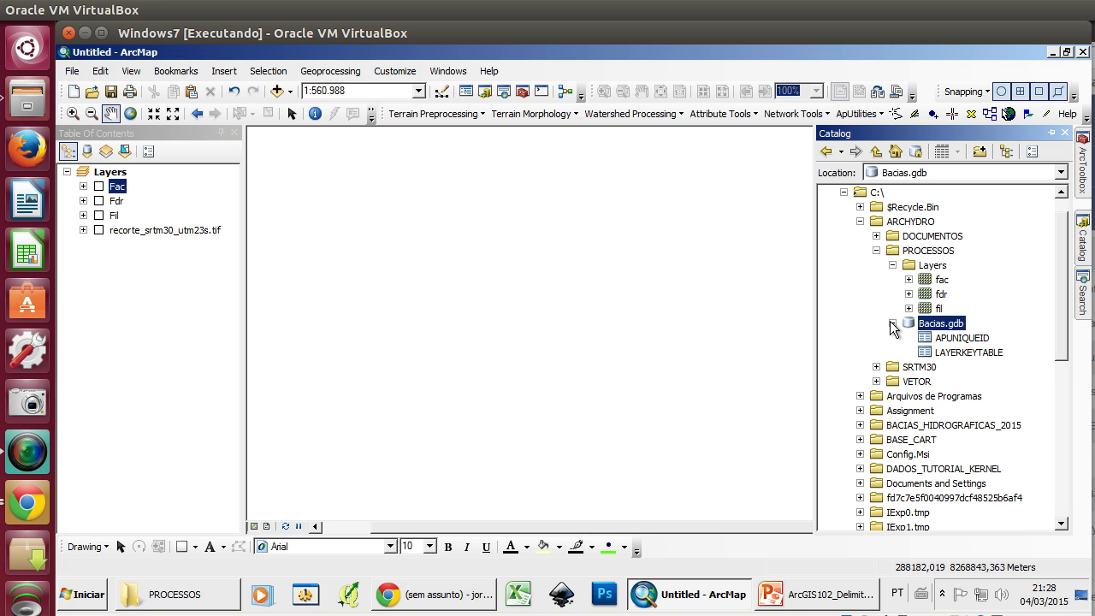
right_click(940, 331)
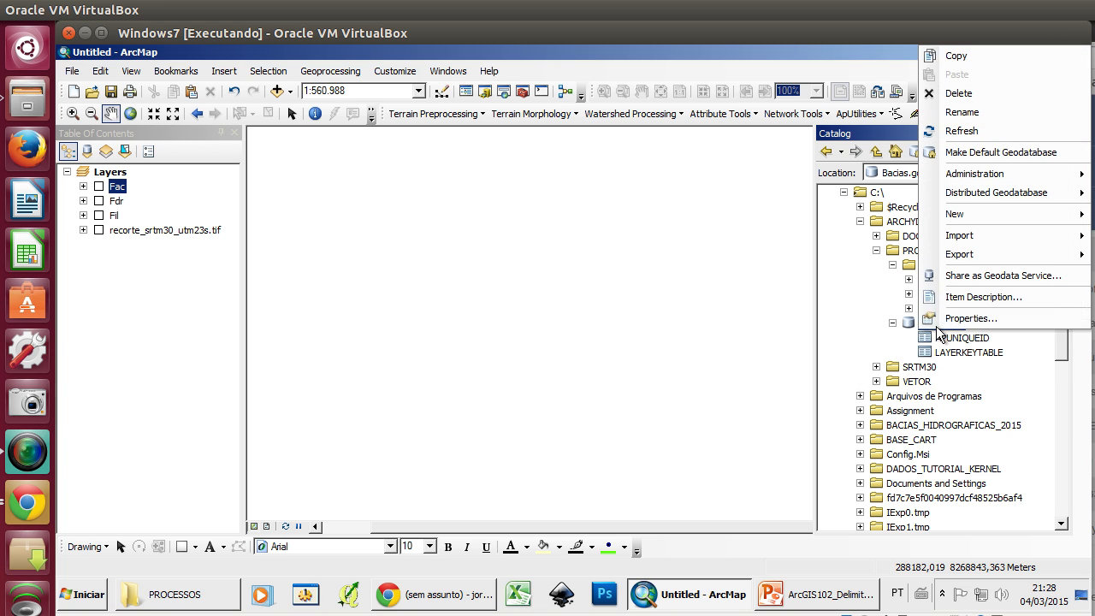
left_click(867, 138)
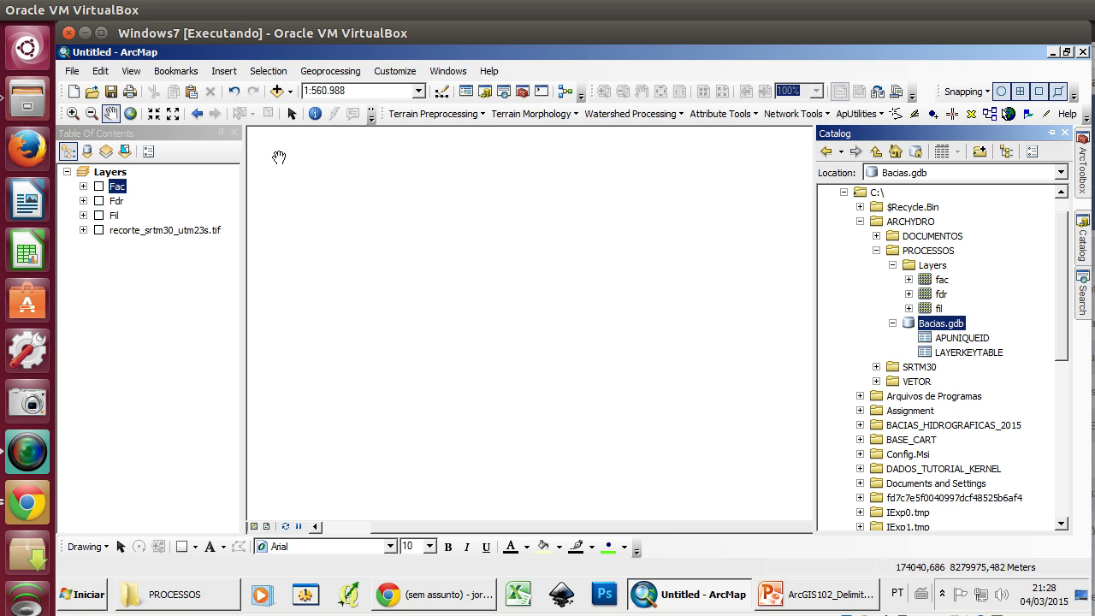
left_click(148, 129)
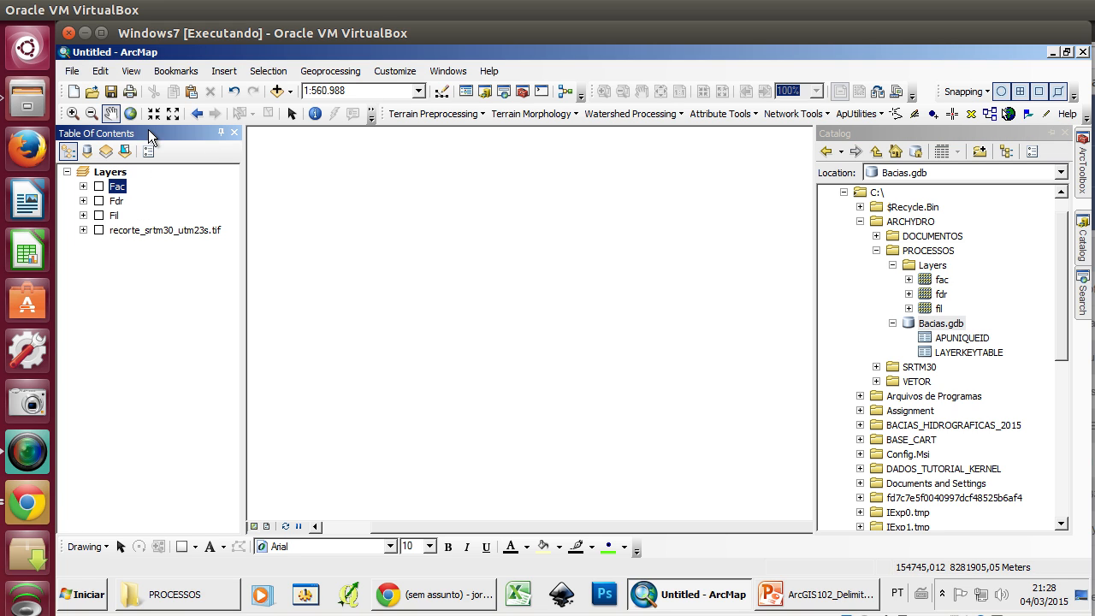
left_click(938, 280)
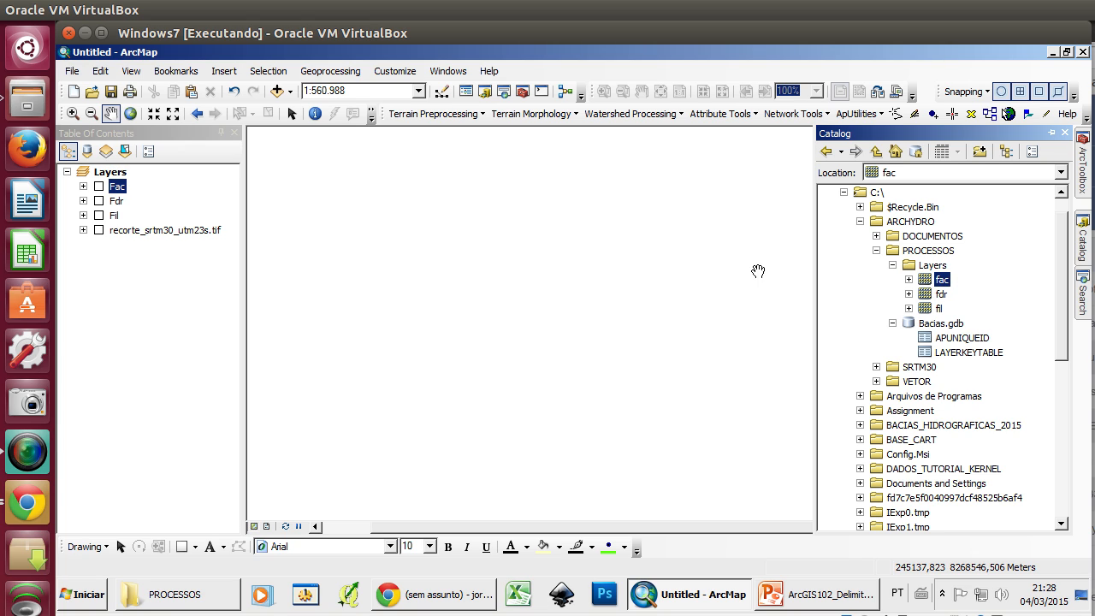
left_click(188, 136)
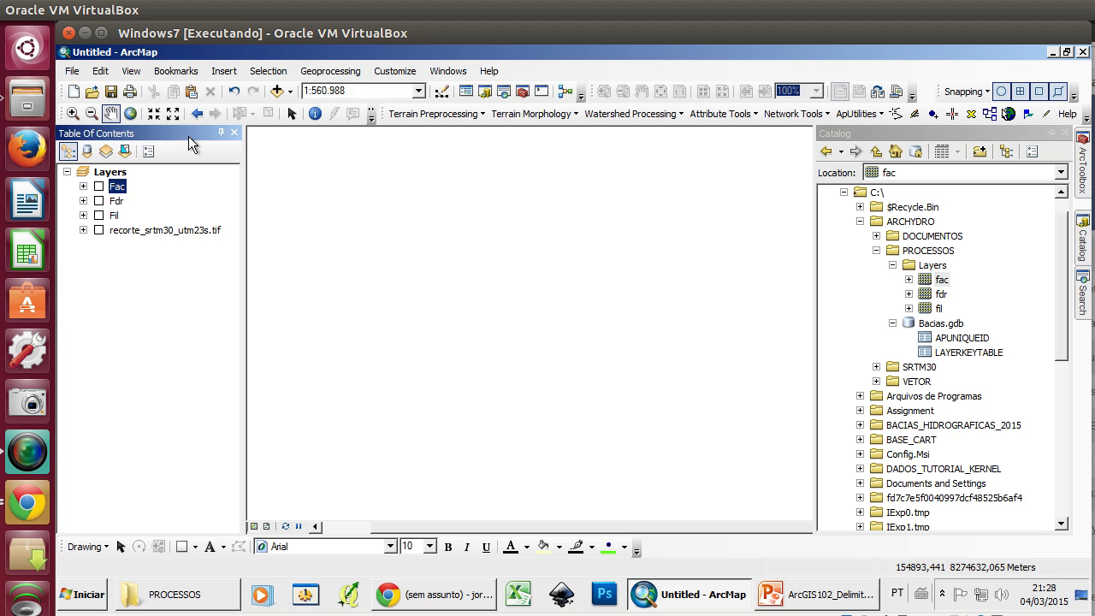
left_click(318, 195)
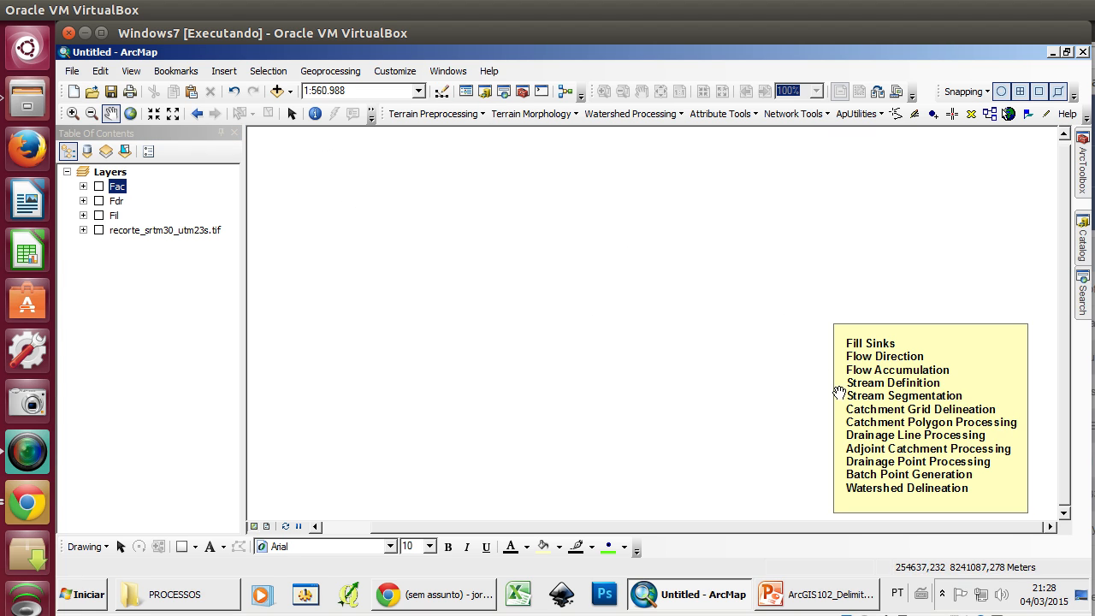
- Run Stream Definition on the Fac grid with a threshold of 1000 cells, outputting the stream grid Str
left_click(436, 113)
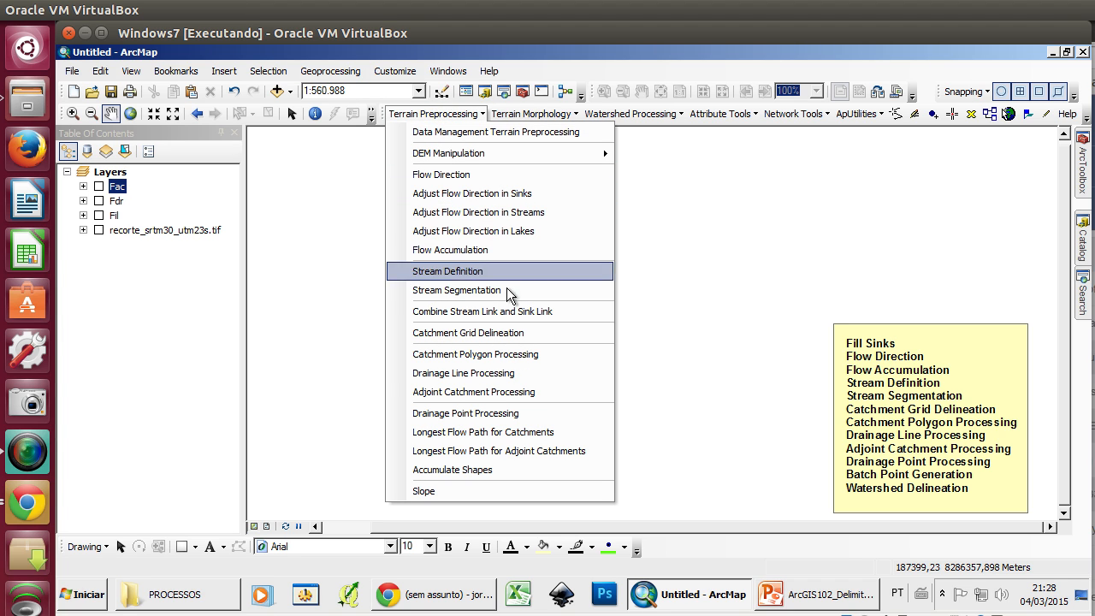
left_click(529, 272)
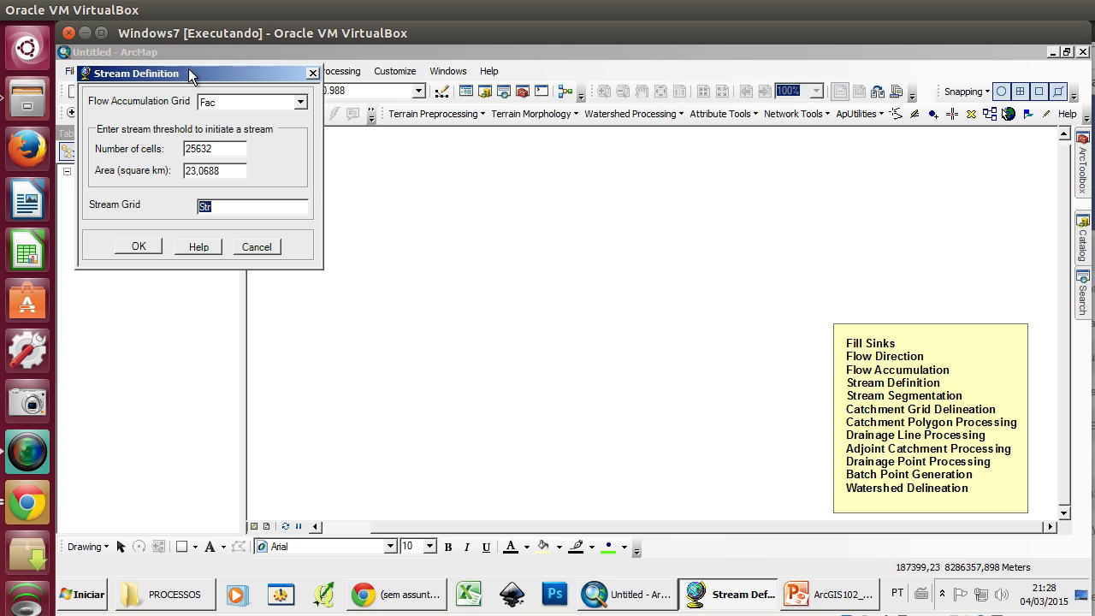
left_click_drag(190, 75, 496, 247)
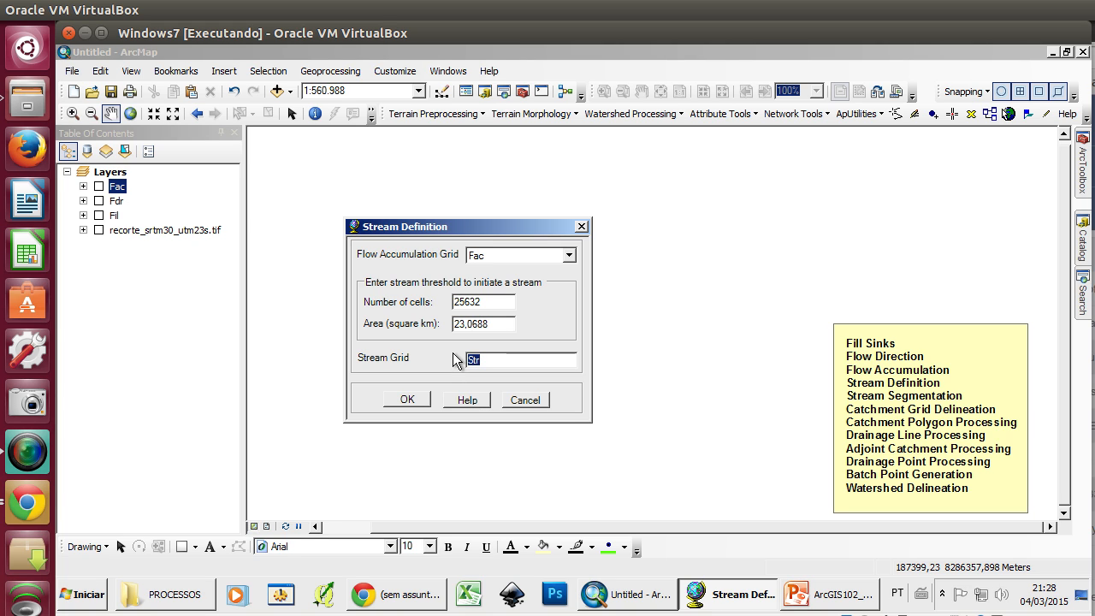
left_click_drag(484, 301, 454, 301)
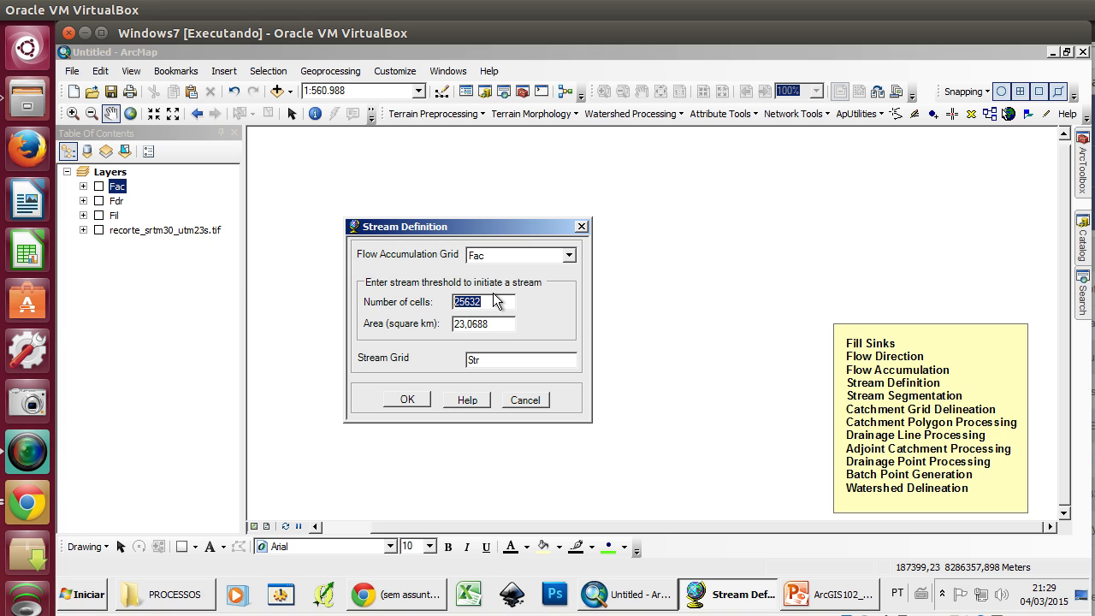
type("1000")
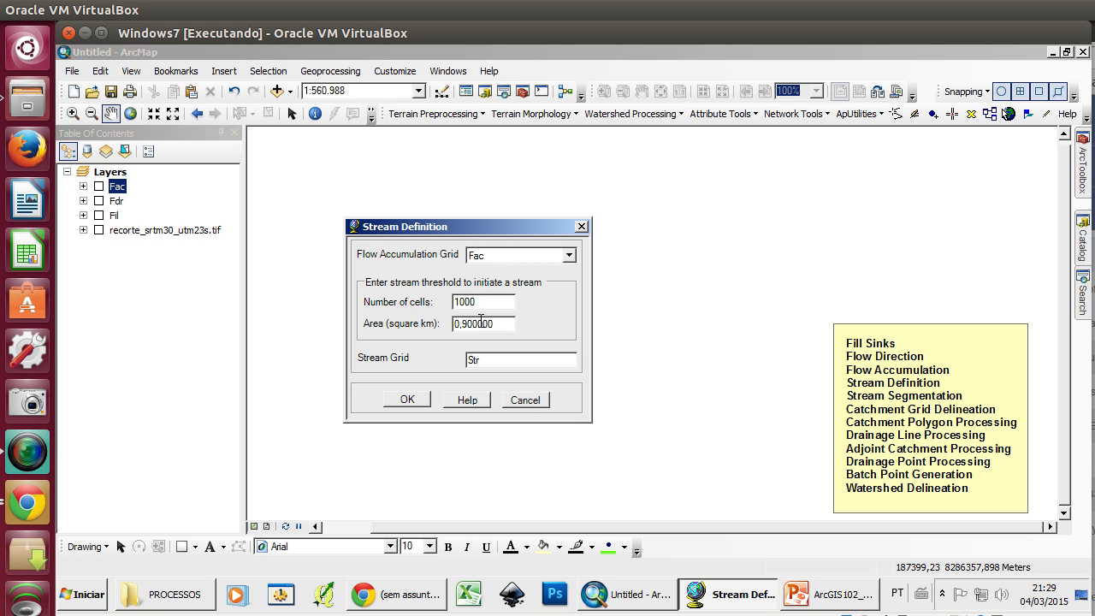
left_click(406, 400)
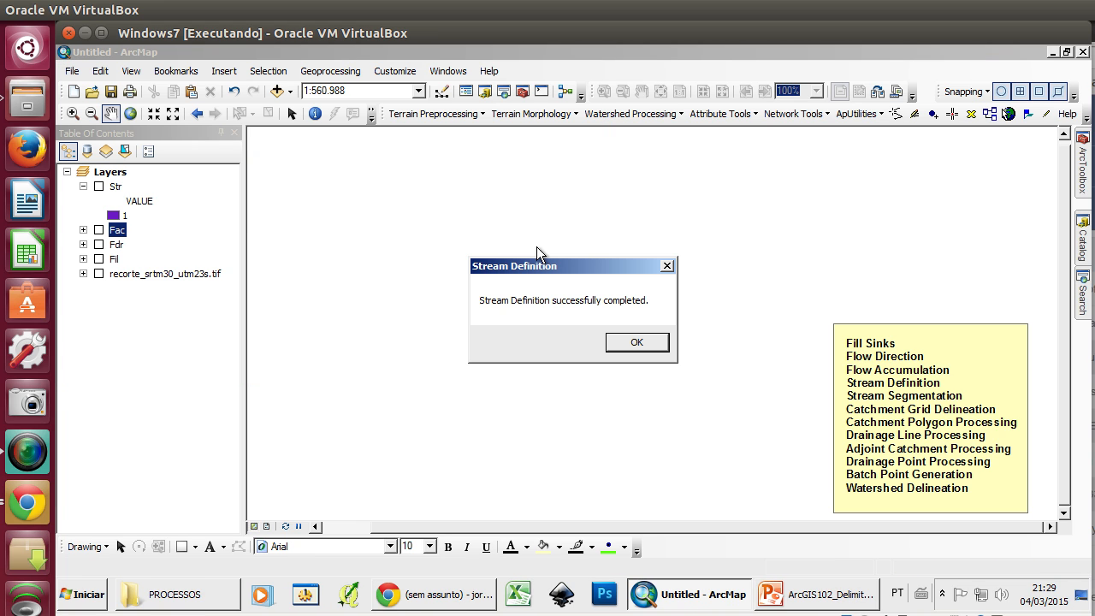
left_click(637, 342)
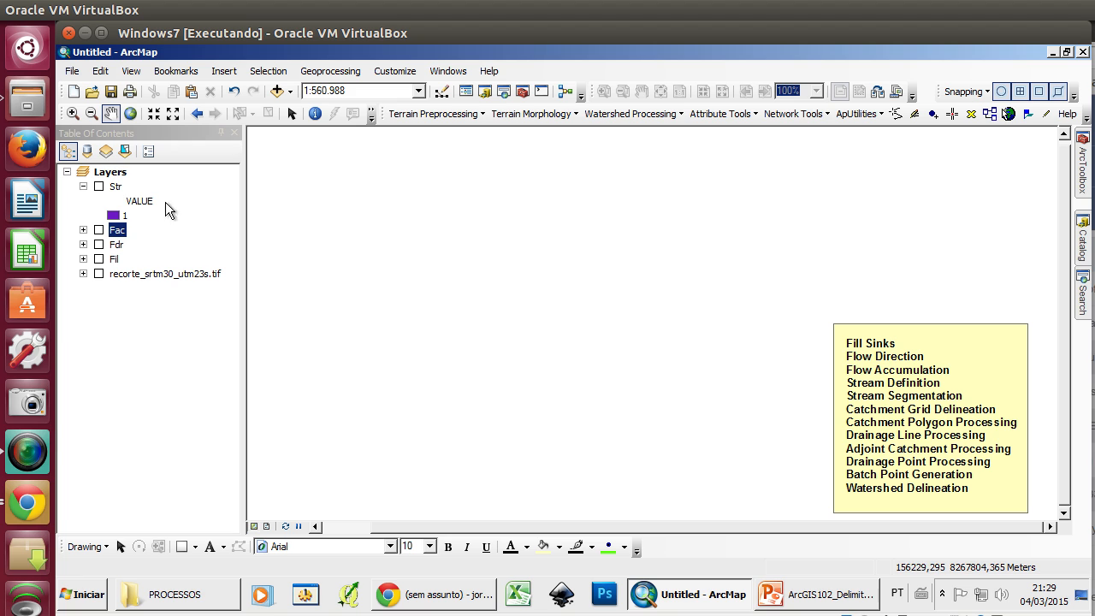
- Display the Str layer over the recorte_srtm30_utm23s.tif raster and inspect the streams at 1:100.000
left_click(98, 186)
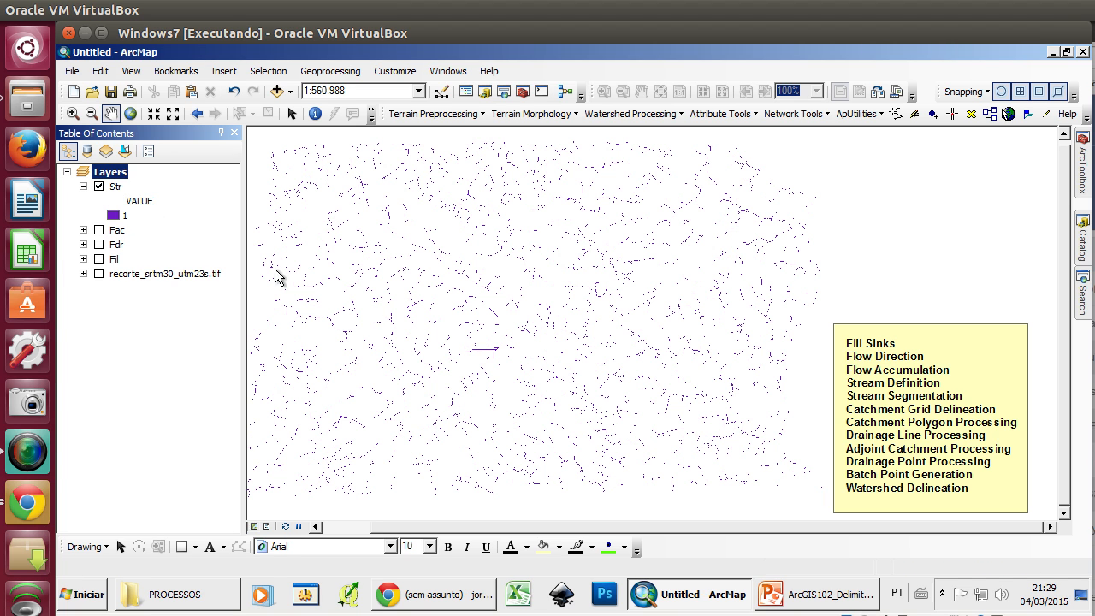
left_click_drag(401, 317, 429, 313)
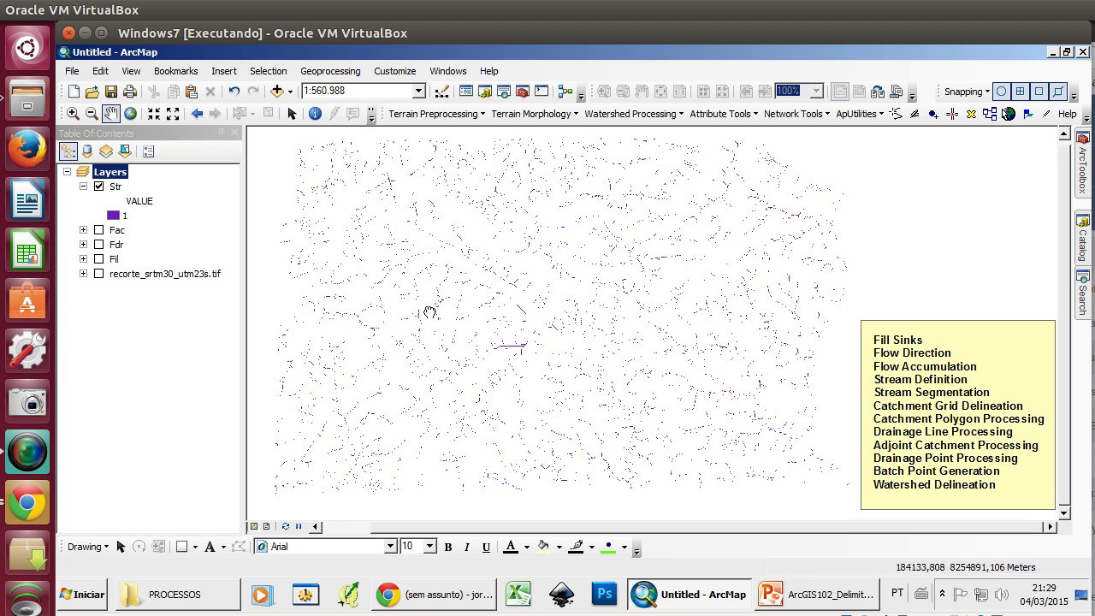
left_click(99, 273)
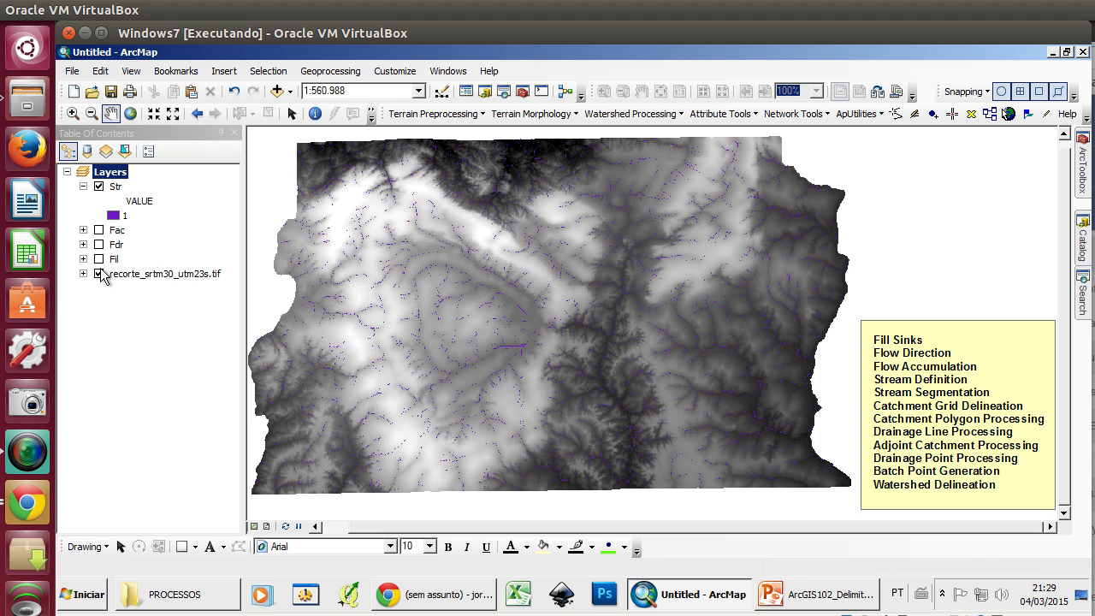
scroll(713, 369, "down", 4)
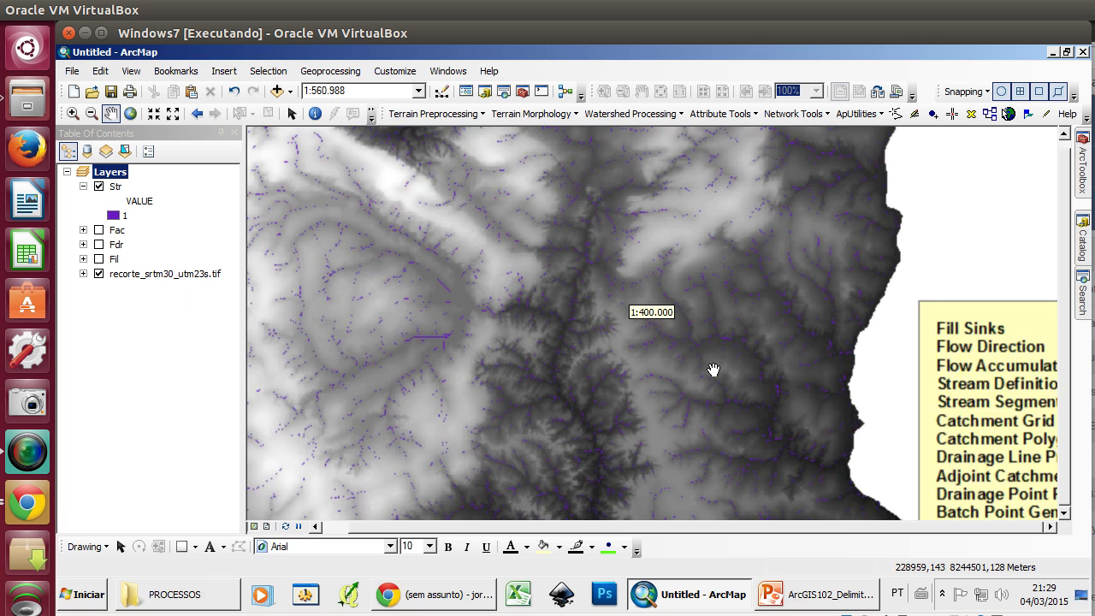
scroll(660, 300, "down", 4)
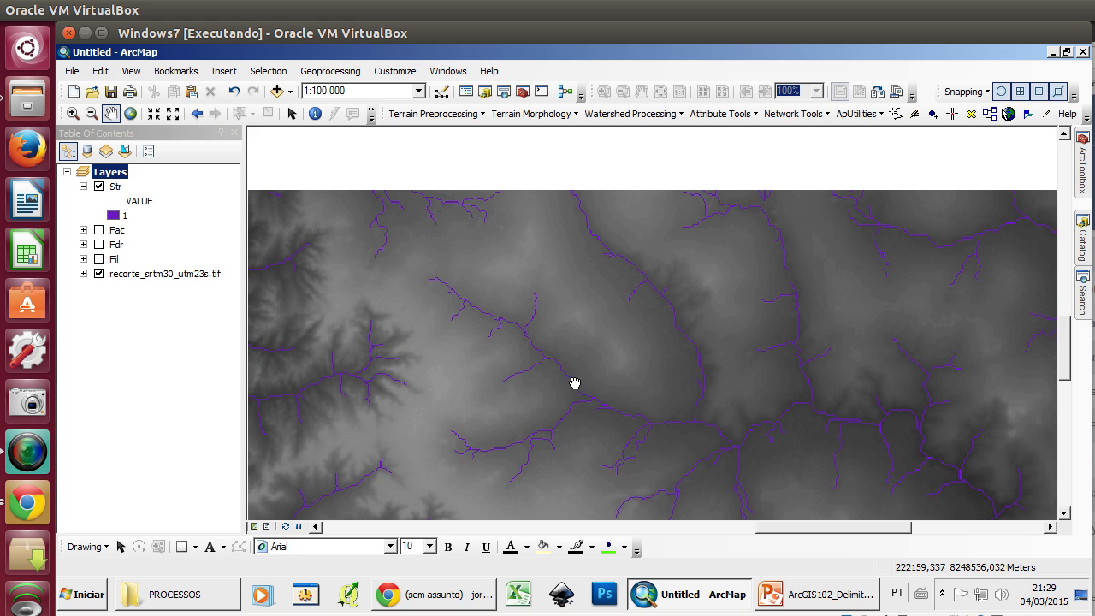
left_click_drag(575, 383, 576, 427)
left_click_drag(576, 322, 596, 398)
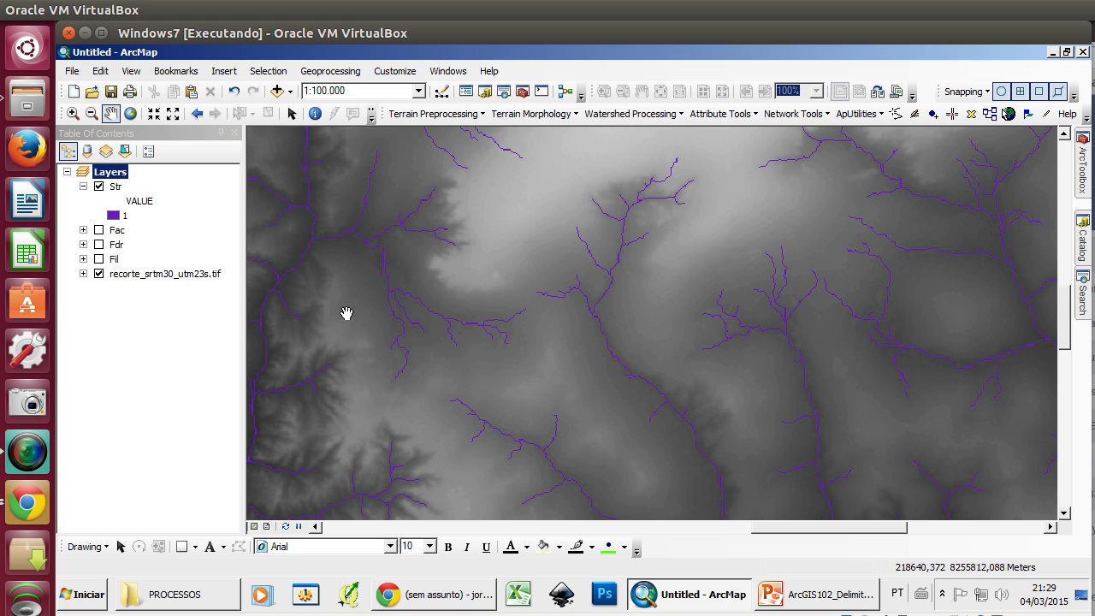
- Apply the green-yellow-brown-to-pale-pink elevation colour ramp and the hillshade effect to the recorte_srtm30_utm23s.tif layer
double_click(137, 274)
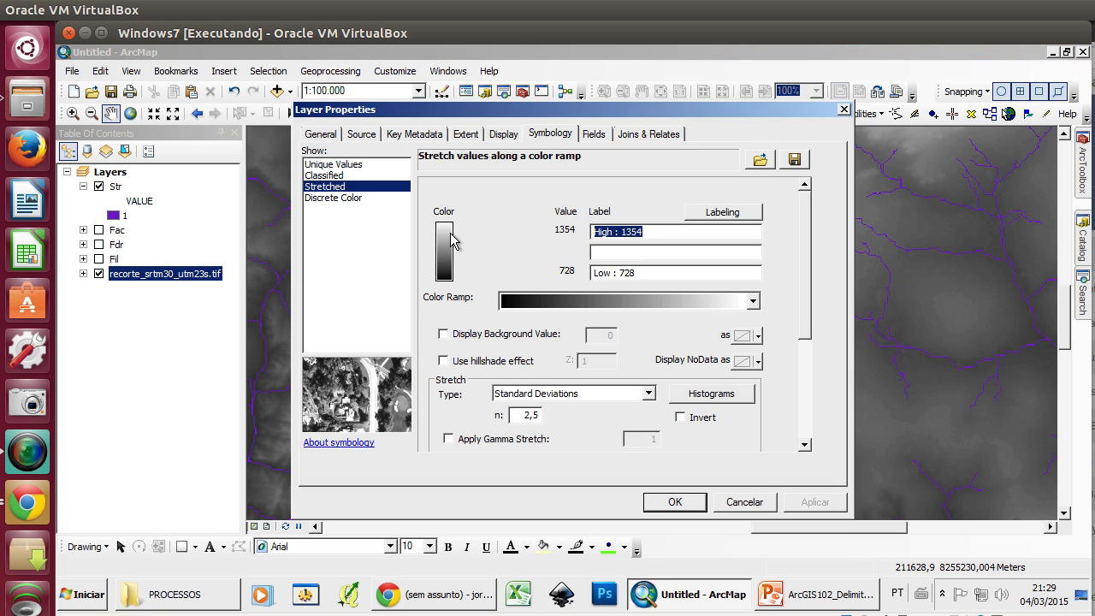
left_click(752, 300)
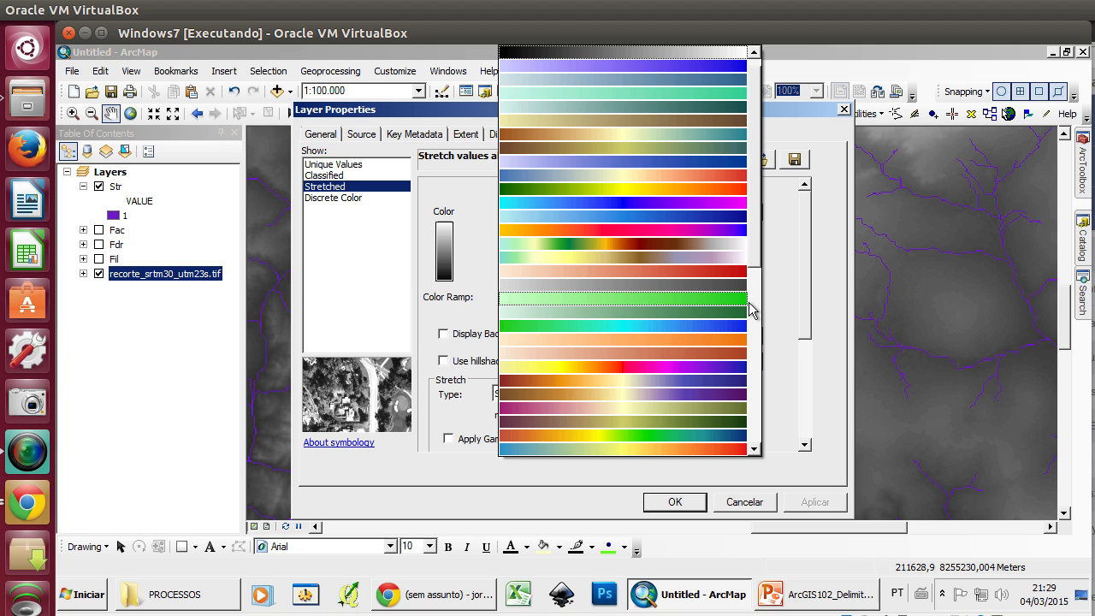
scroll(751, 312, "down", 6)
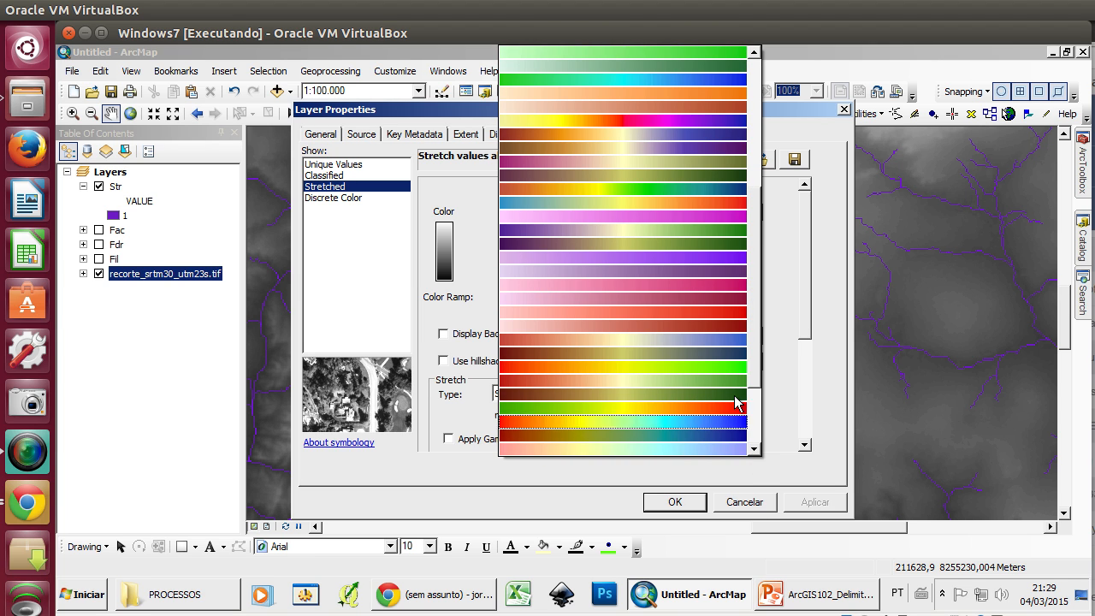
scroll(757, 456, "down", 3)
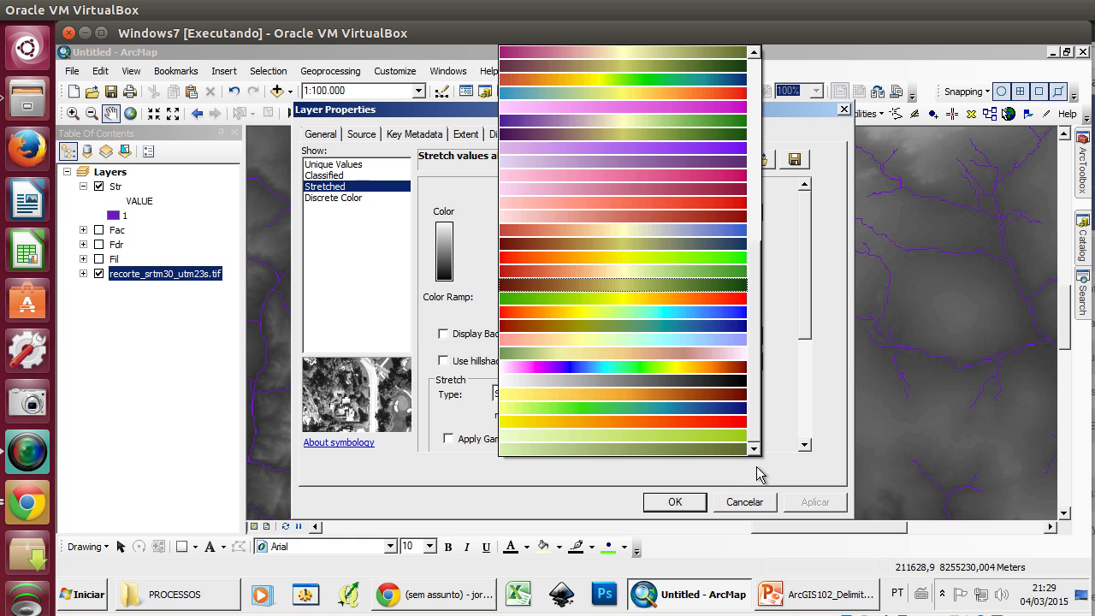
left_click(665, 354)
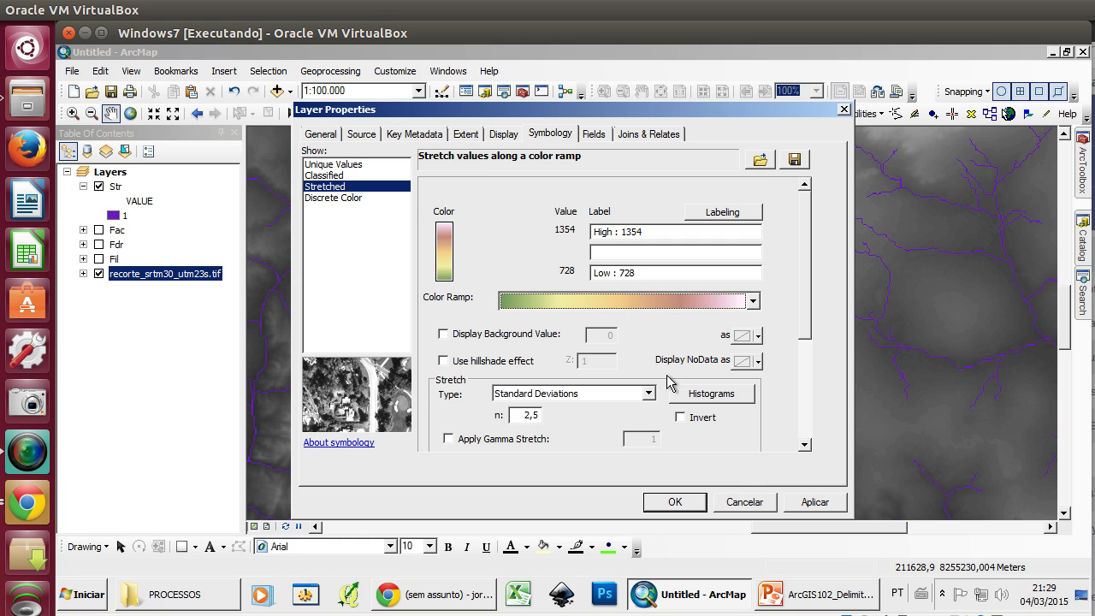
left_click(507, 364)
left_click(814, 504)
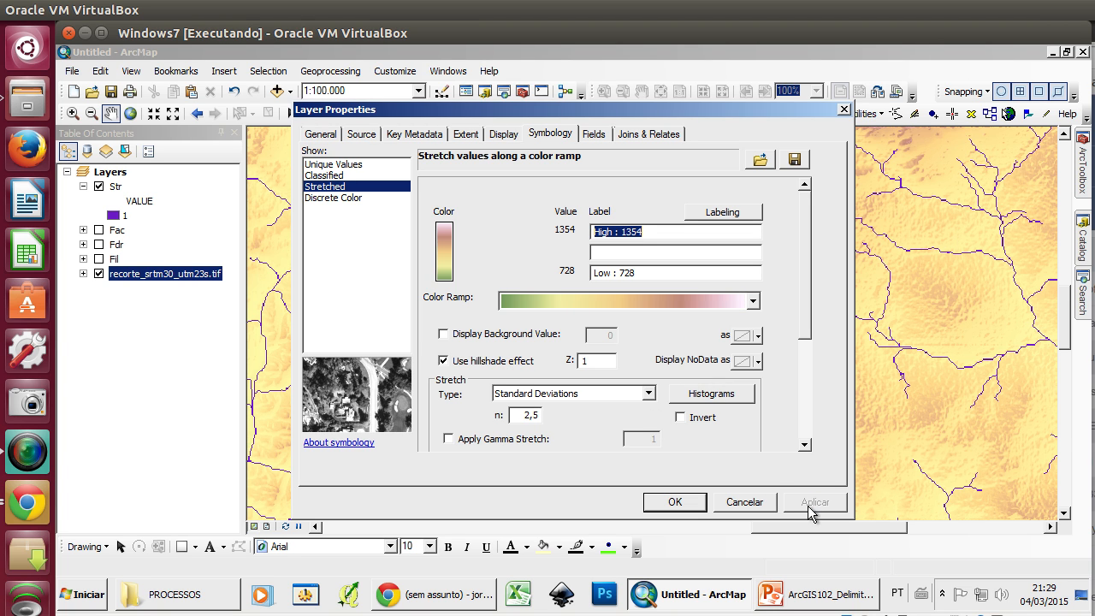
- Look through the raster's stretch statistics settings and turn off its hillshade effect
left_click_drag(713, 117, 738, 146)
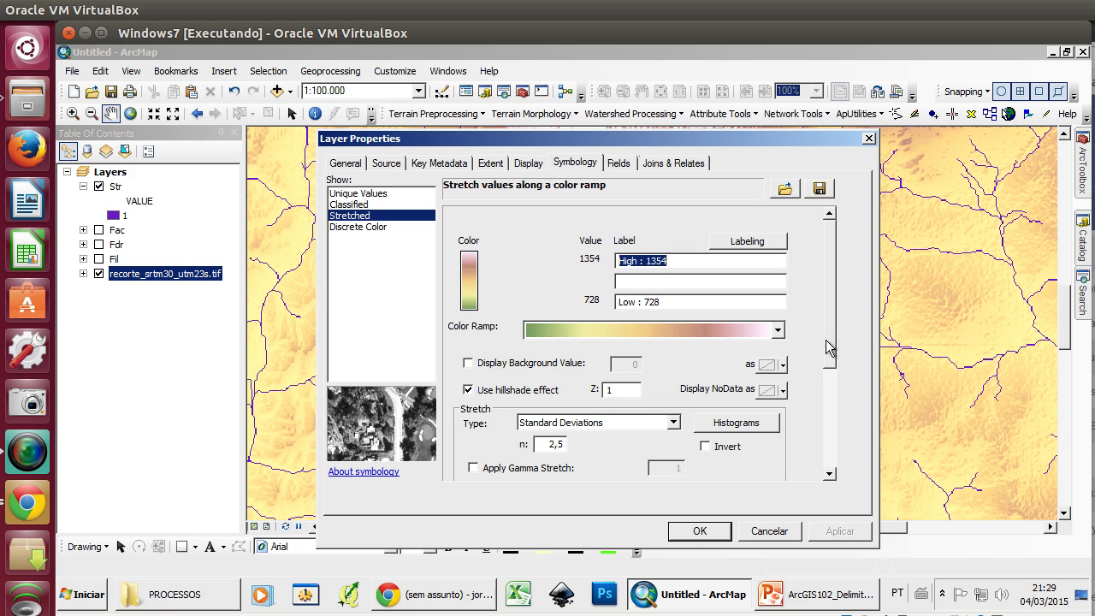
left_click_drag(827, 343, 811, 484)
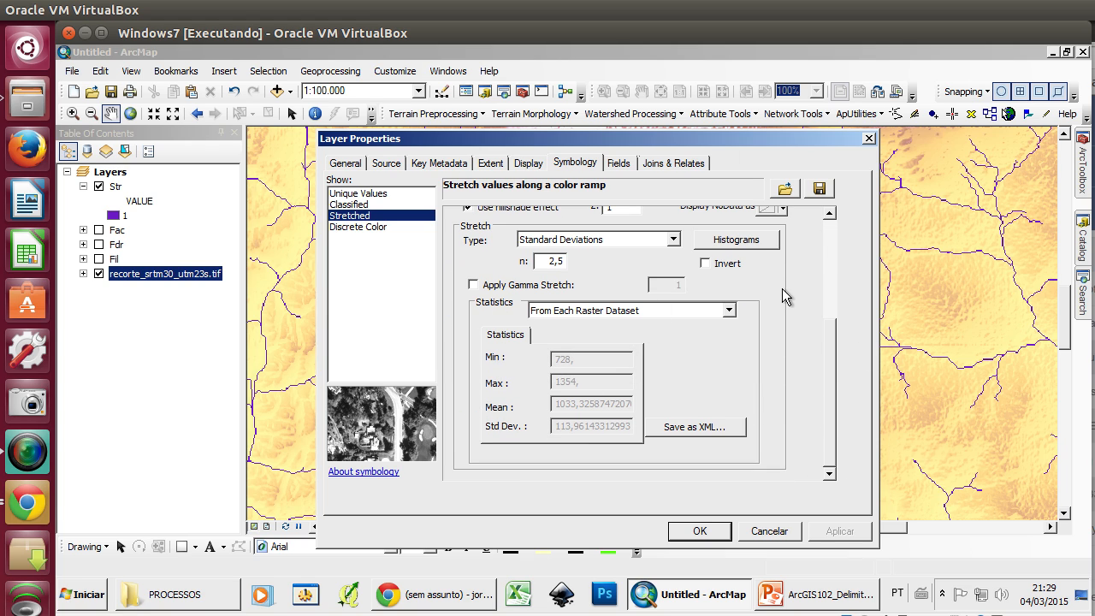
scroll(832, 348, "up", 2)
scroll(832, 357, "up", 9)
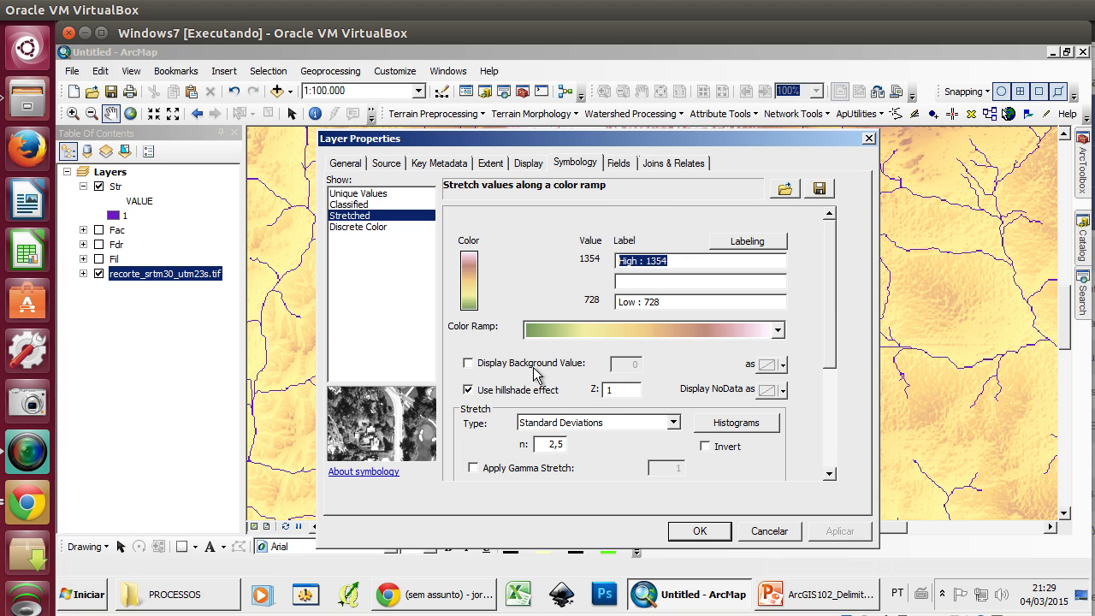
left_click(504, 390)
left_click(840, 531)
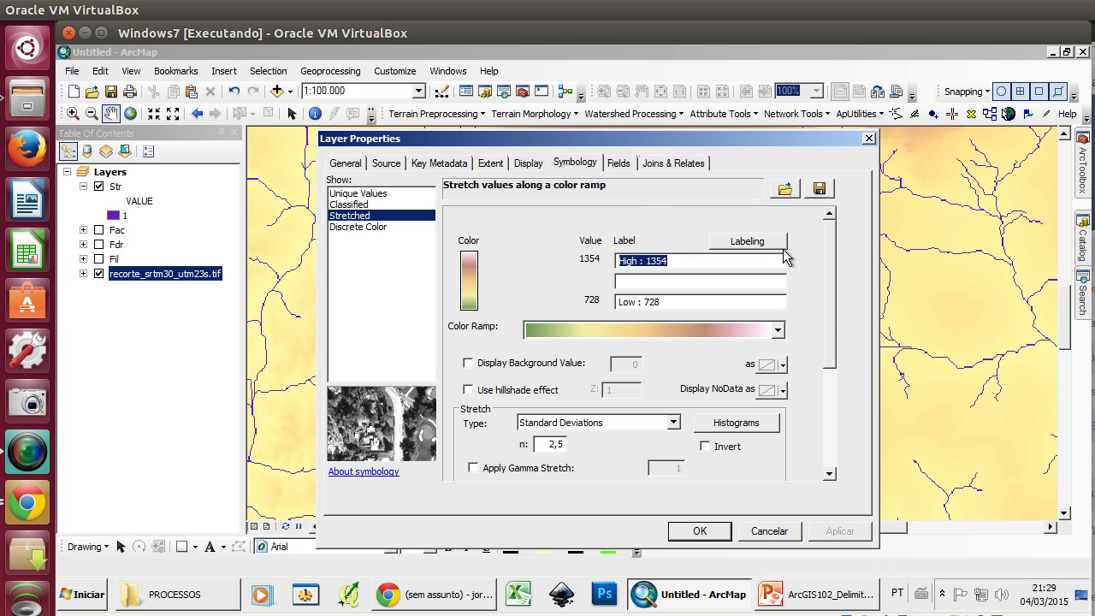
left_click(705, 530)
- Change the recorte_srtm30_utm23s.tif colour ramp to the vivid elevation ramp running from pale cyan through green, orange and brown to white
scroll(748, 343, "up", 2)
scroll(747, 343, "down", 4)
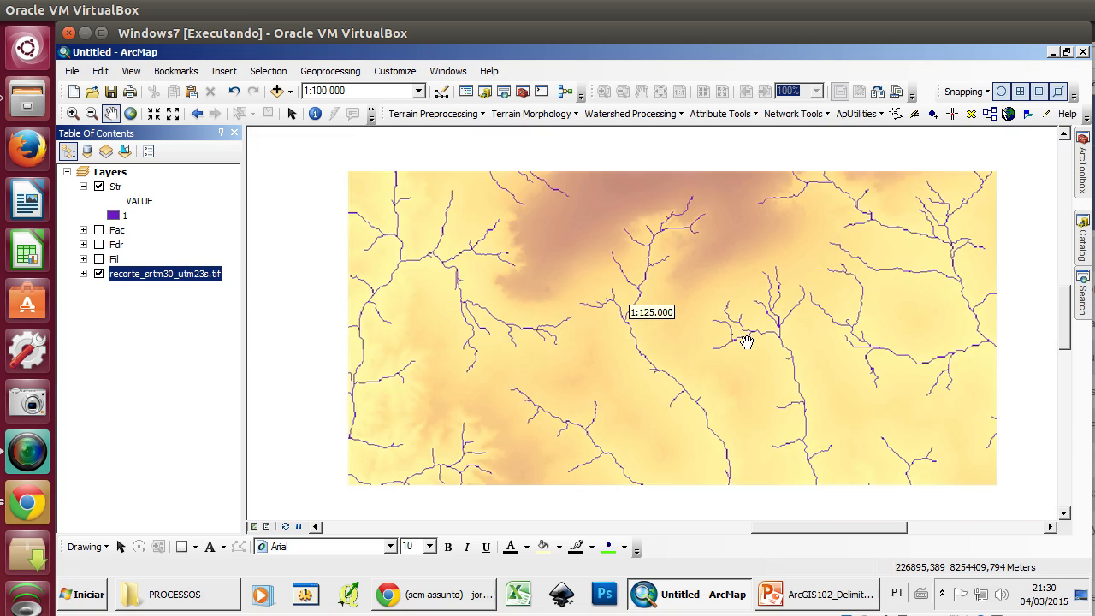
scroll(628, 435, "down", 1)
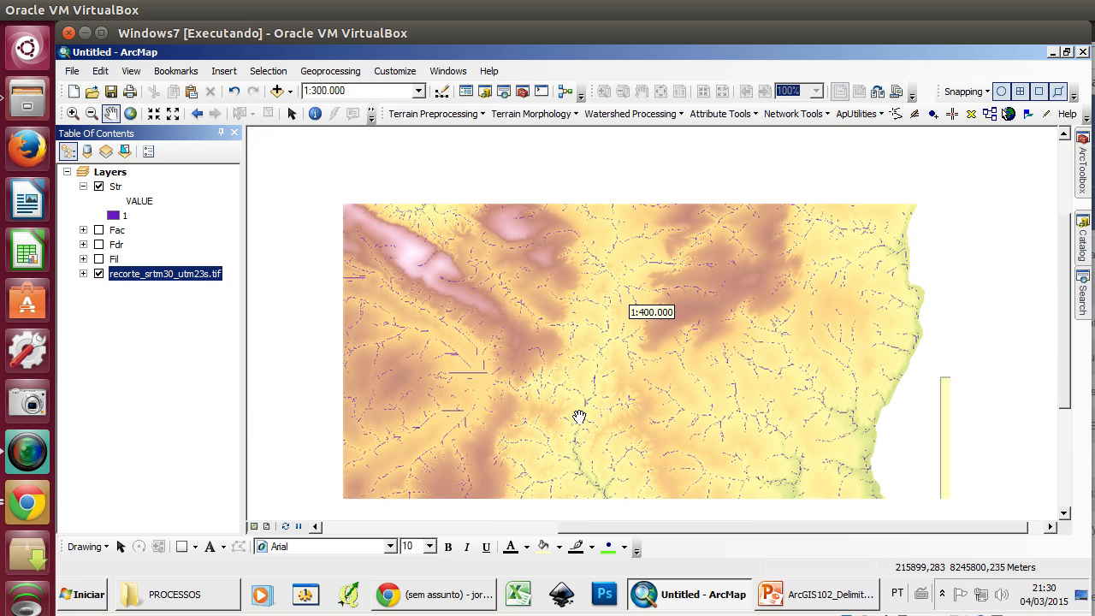
double_click(151, 273)
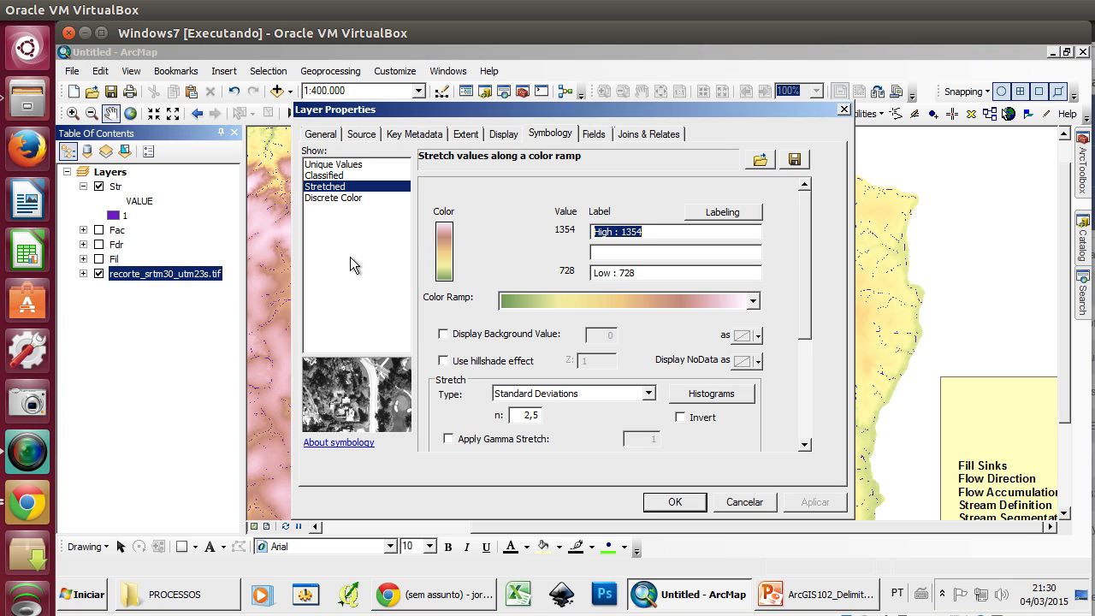
left_click(706, 303)
scroll(733, 361, "up", 3)
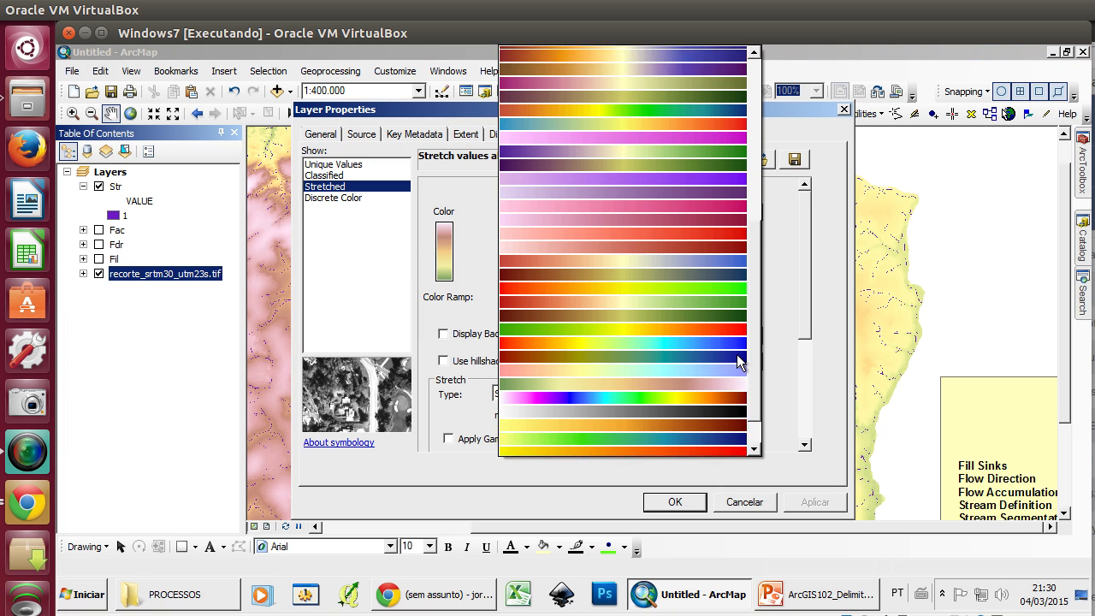
scroll(733, 361, "up", 3)
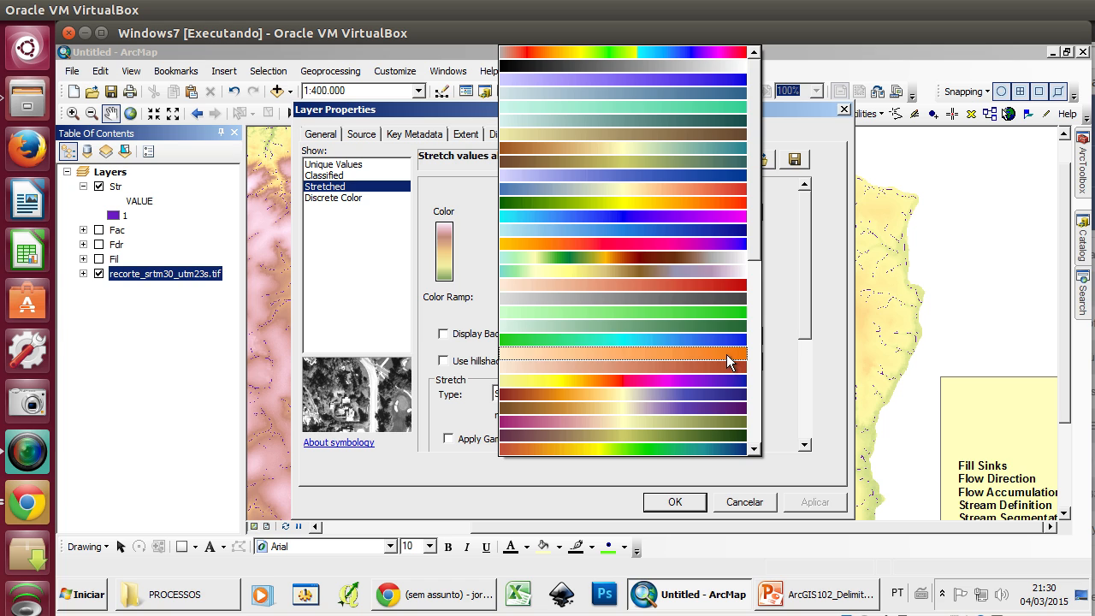
left_click(666, 259)
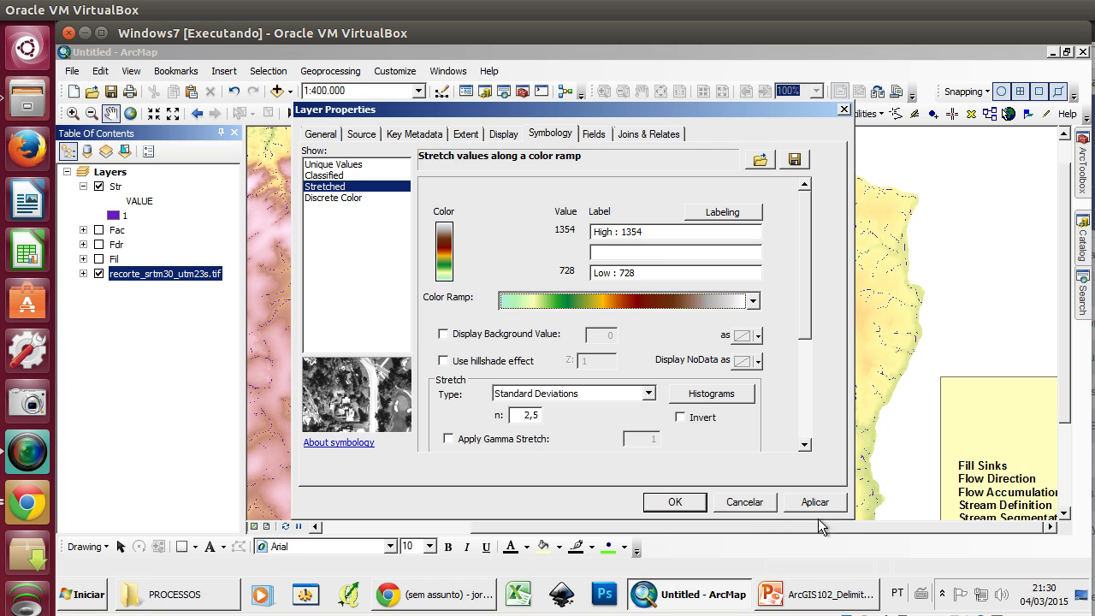
left_click(813, 503)
left_click(678, 505)
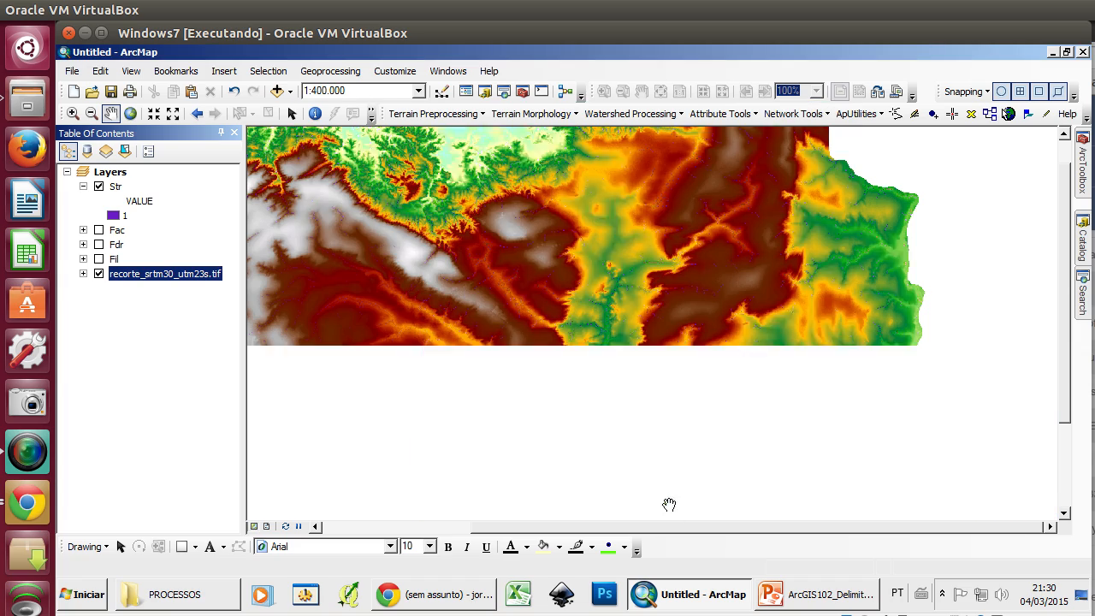
- Examine how the Str streams follow the valleys of the recoloured relief at 1:100.000 across several areas
scroll(560, 426, "up", 3)
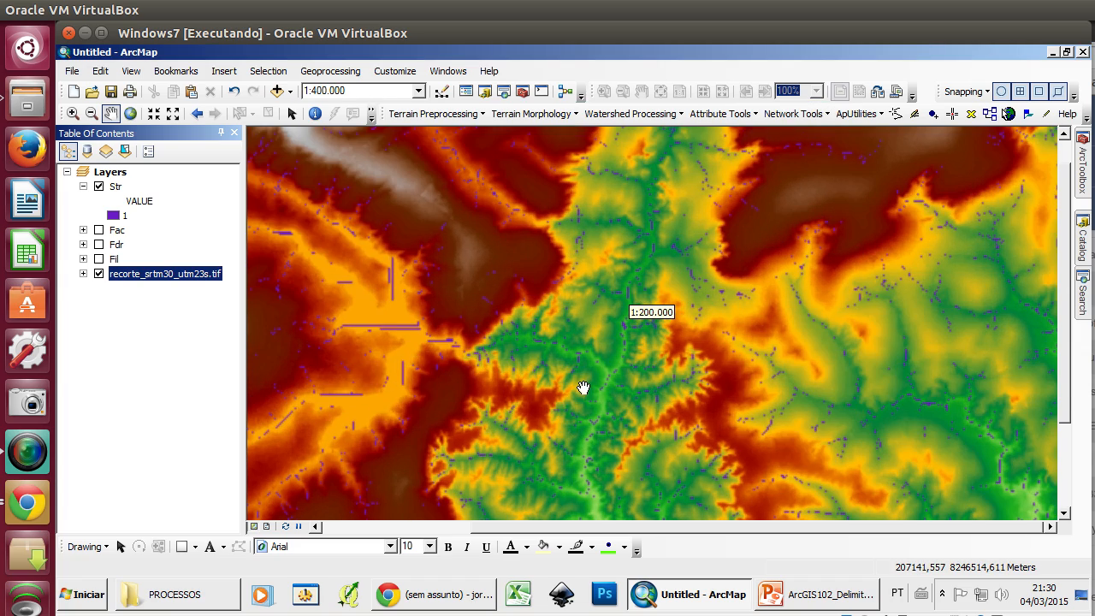
scroll(640, 354, "up", 1)
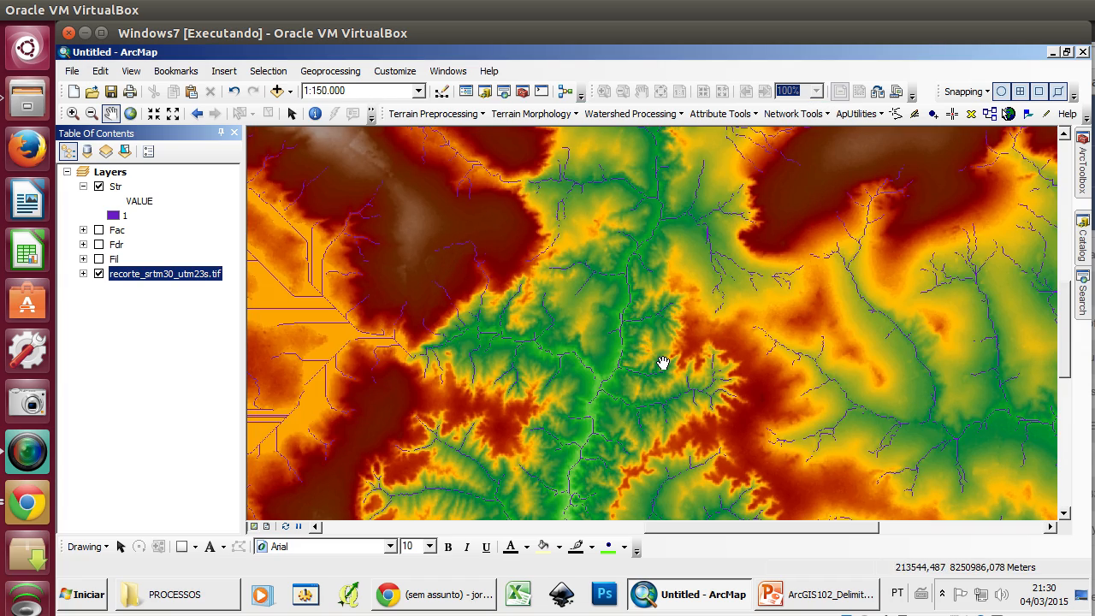
scroll(663, 363, "up", 1)
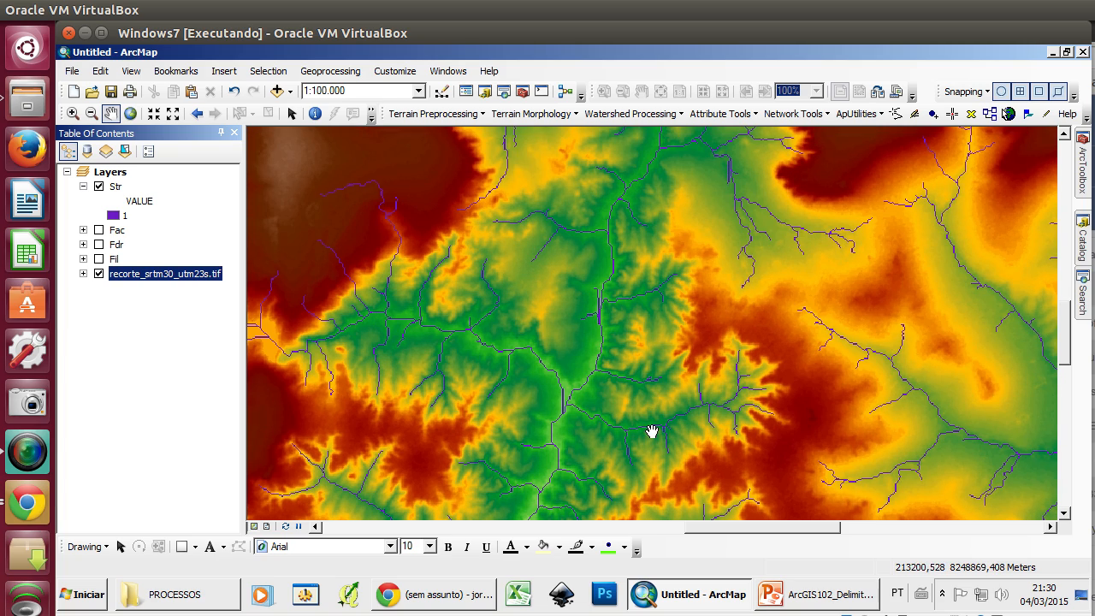
left_click_drag(555, 326, 609, 430)
left_click_drag(843, 385, 453, 384)
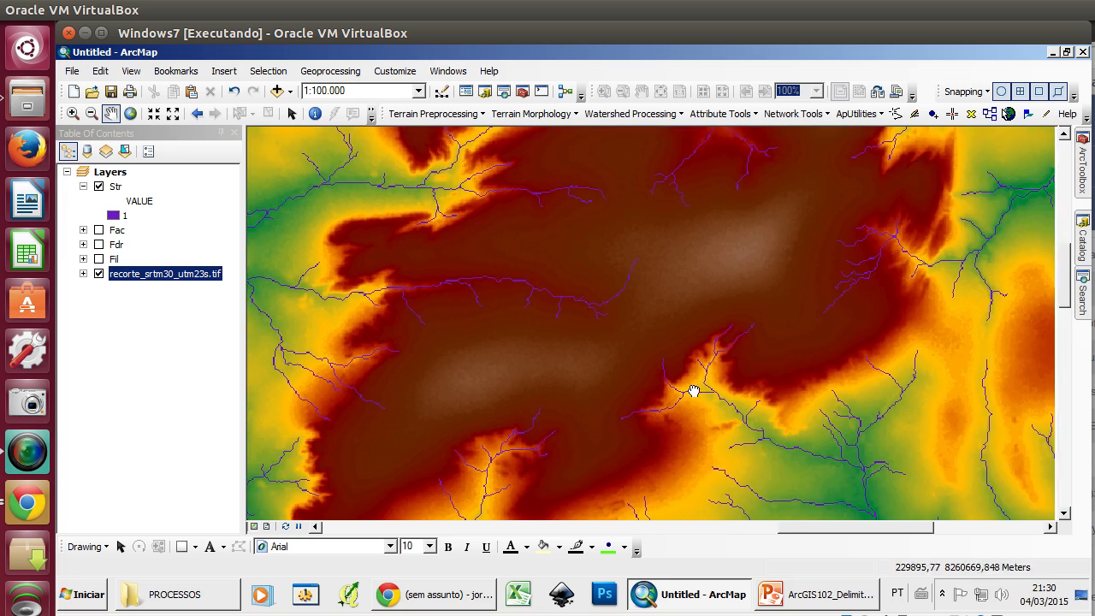
left_click_drag(693, 391, 623, 288)
left_click_drag(682, 367, 618, 316)
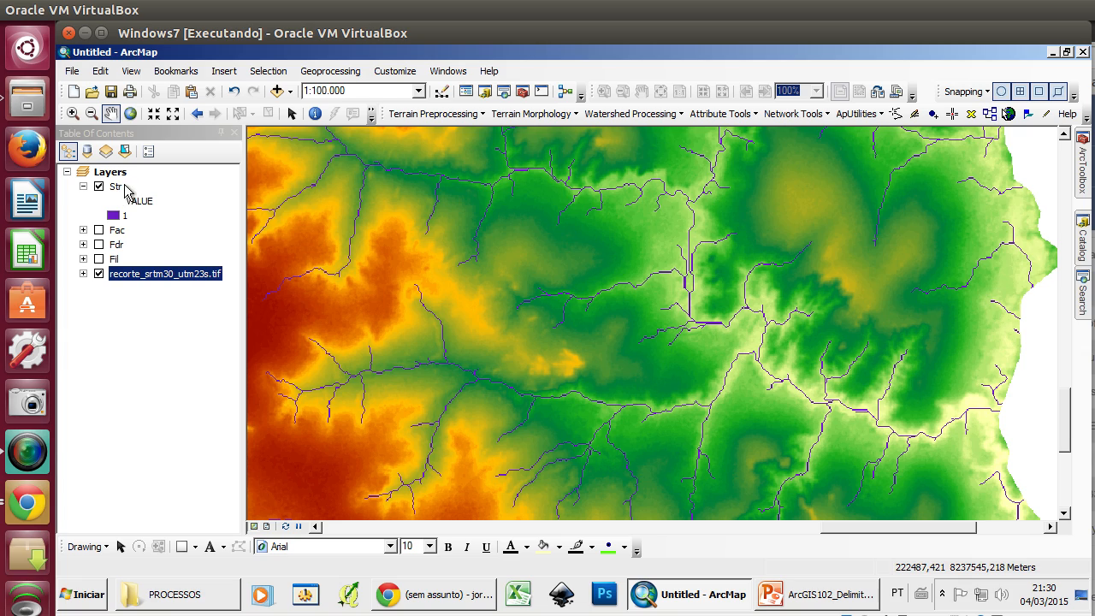
- Change the colour ramp of the recorte_srtm30_utm23s.tif layer to the plain black-to-white ramp
left_click_drag(516, 343, 678, 405)
scroll(520, 455, "down", 5)
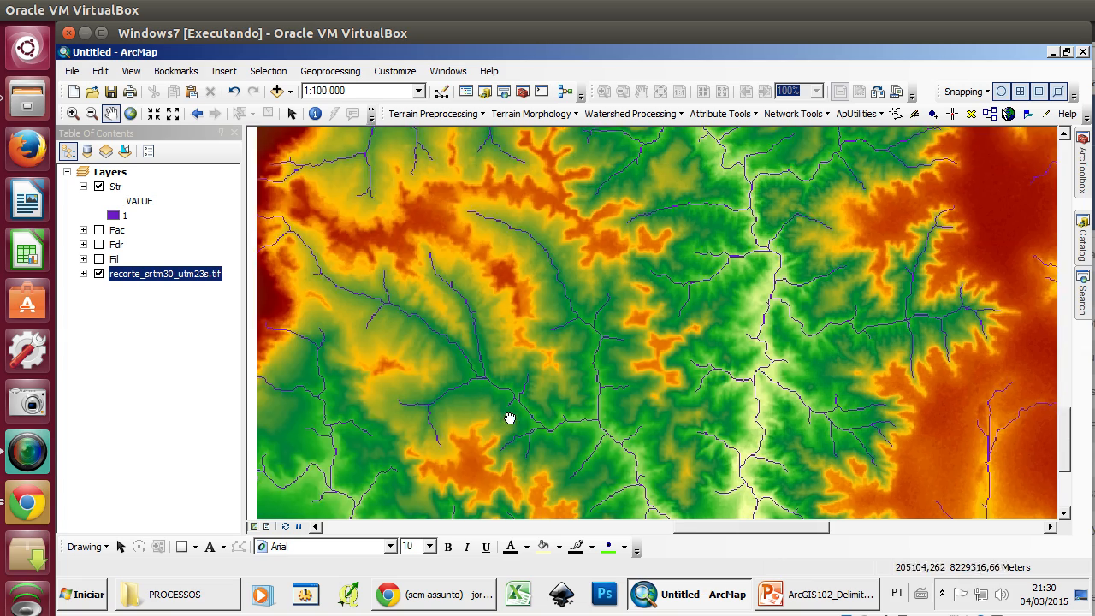
scroll(424, 336, "down", 1)
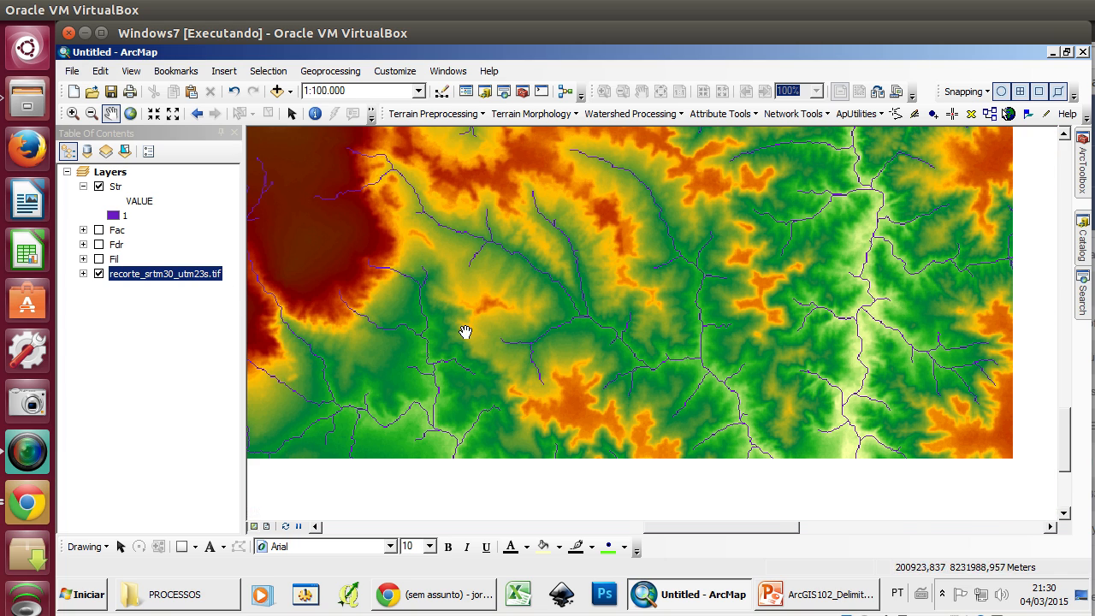
double_click(143, 275)
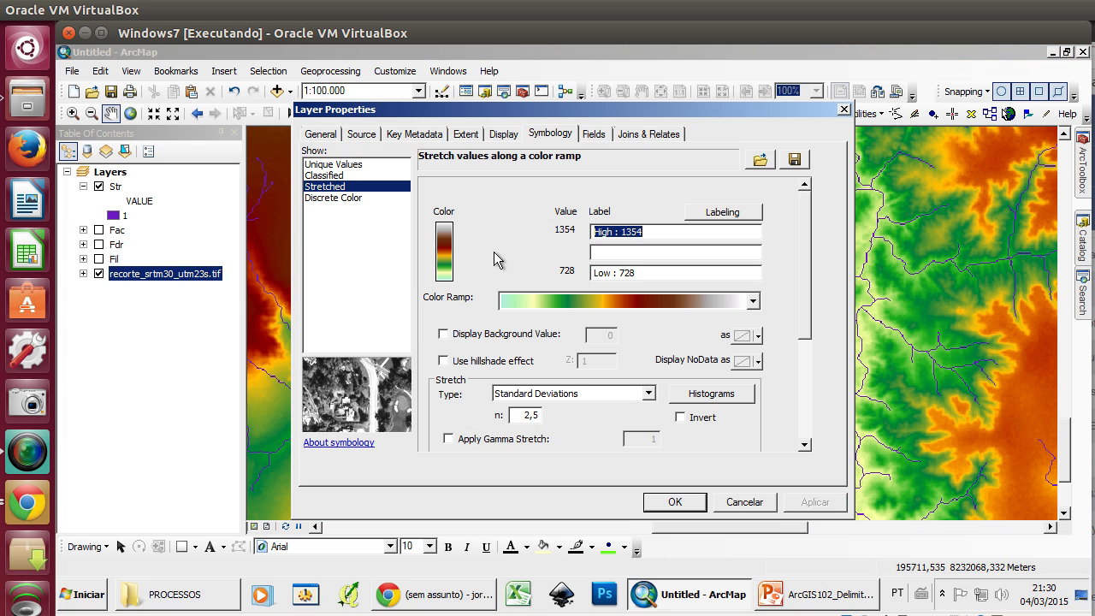
left_click(753, 303)
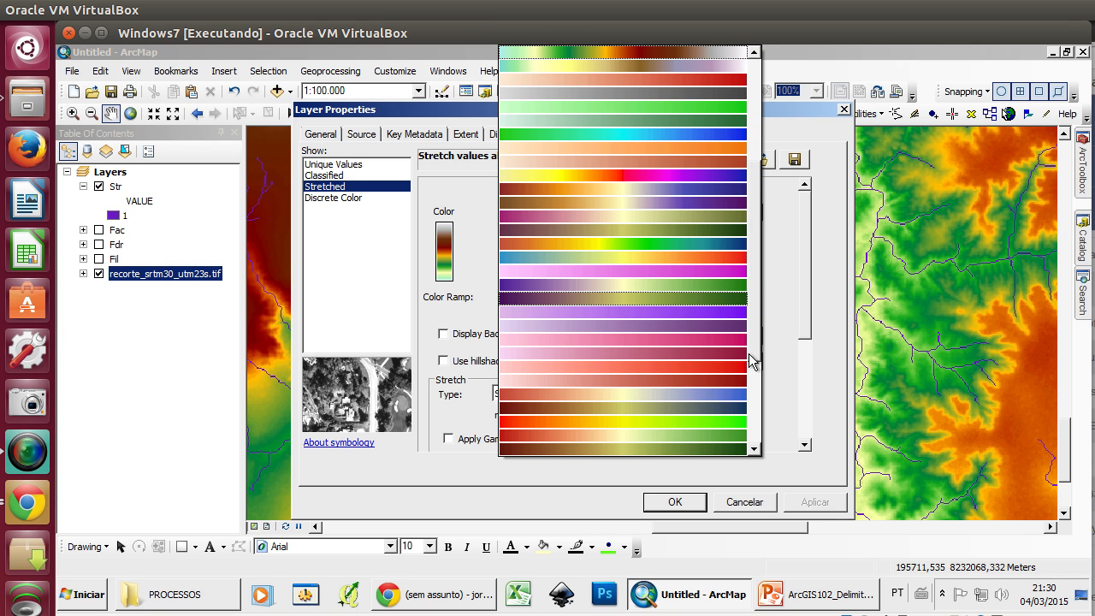
scroll(751, 361, "up", 5)
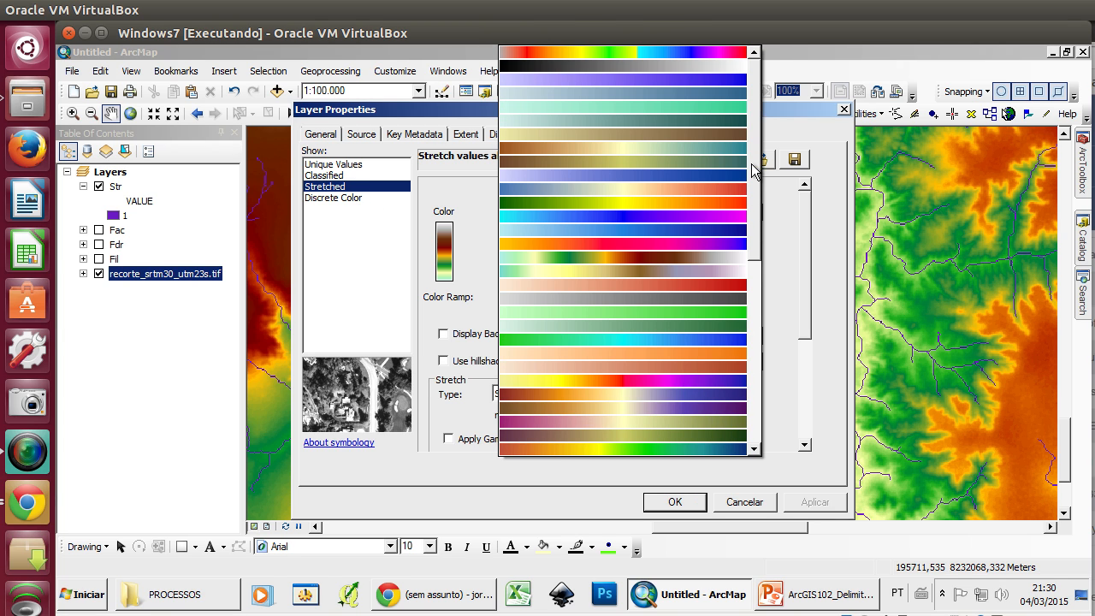
left_click(650, 67)
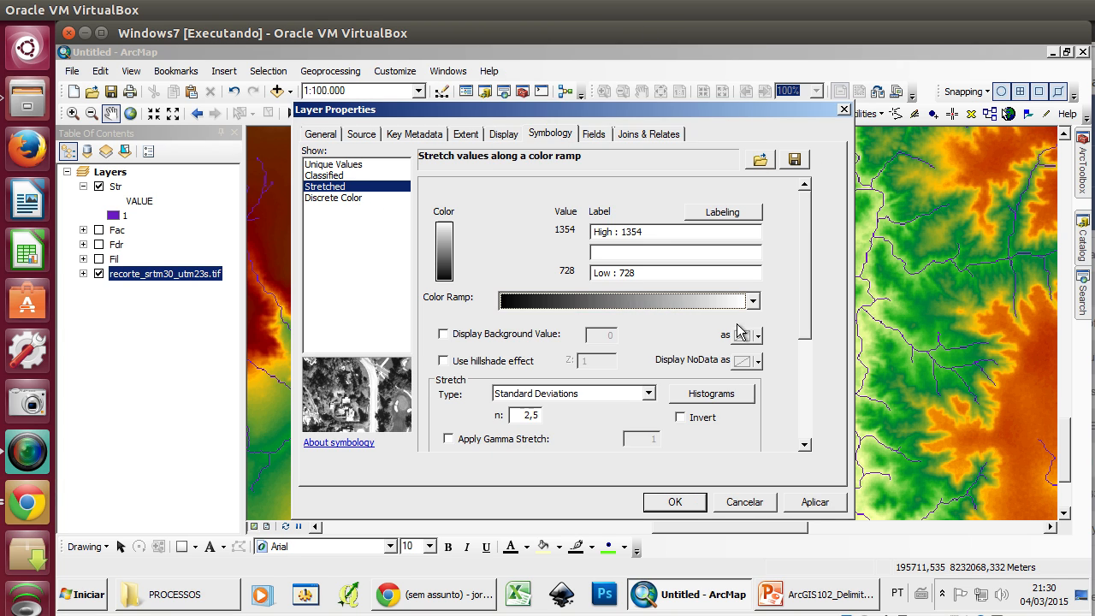
left_click(674, 502)
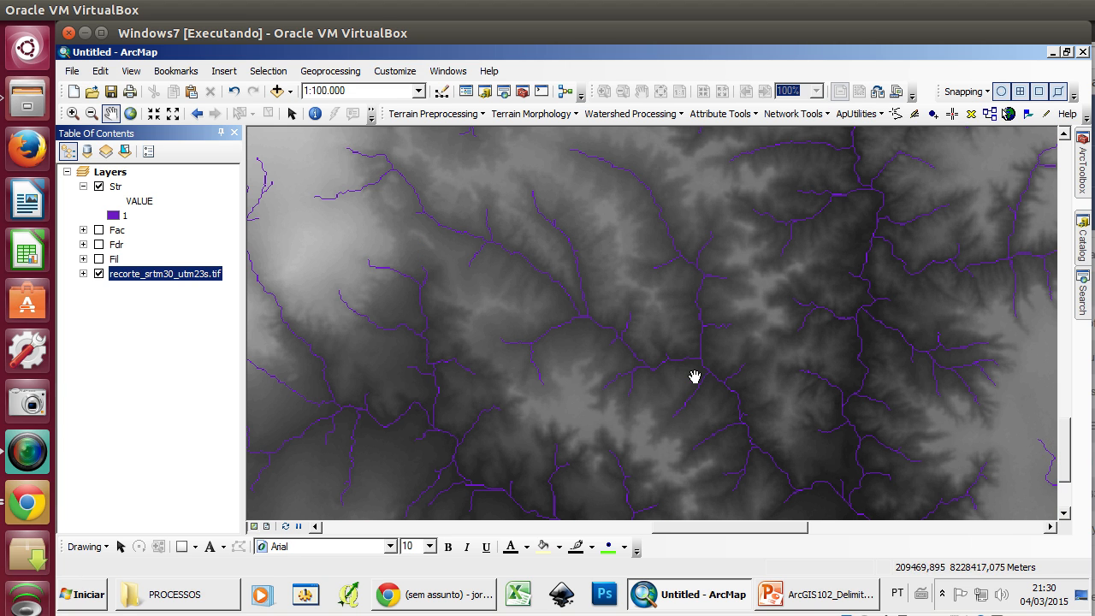
- Examine the Str streams over the greyscale relief at 1:200.000 and 1:150.000, ending at the Bookmark 1 extent
scroll(669, 375, "down", 2)
left_click_drag(518, 396, 611, 528)
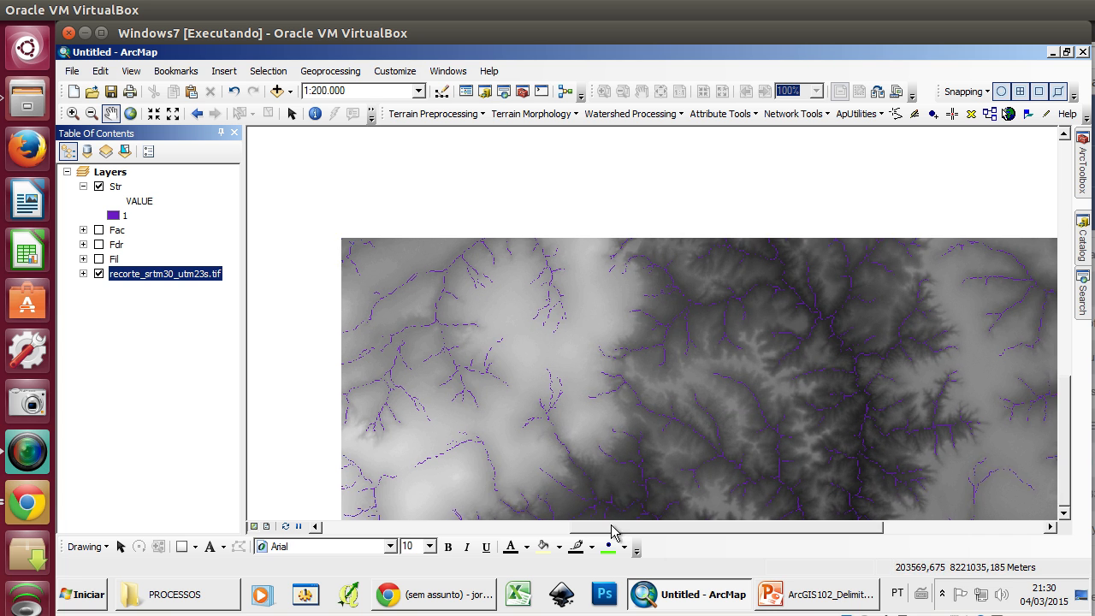
scroll(469, 312, "up", 1)
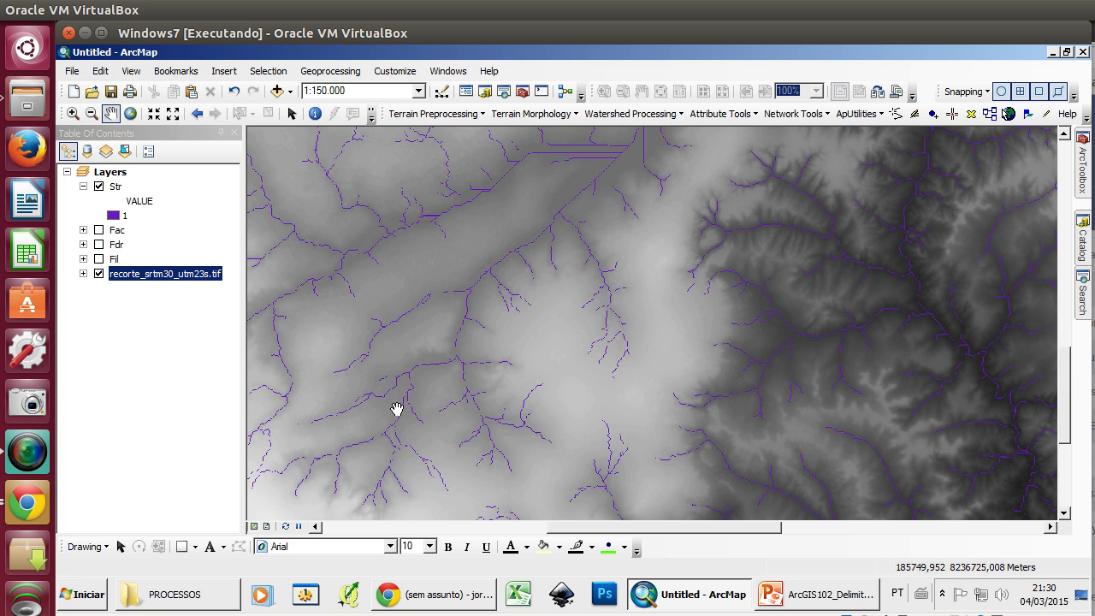
left_click_drag(398, 411, 638, 345)
left_click_drag(455, 349, 550, 371)
left_click_drag(614, 383, 406, 366)
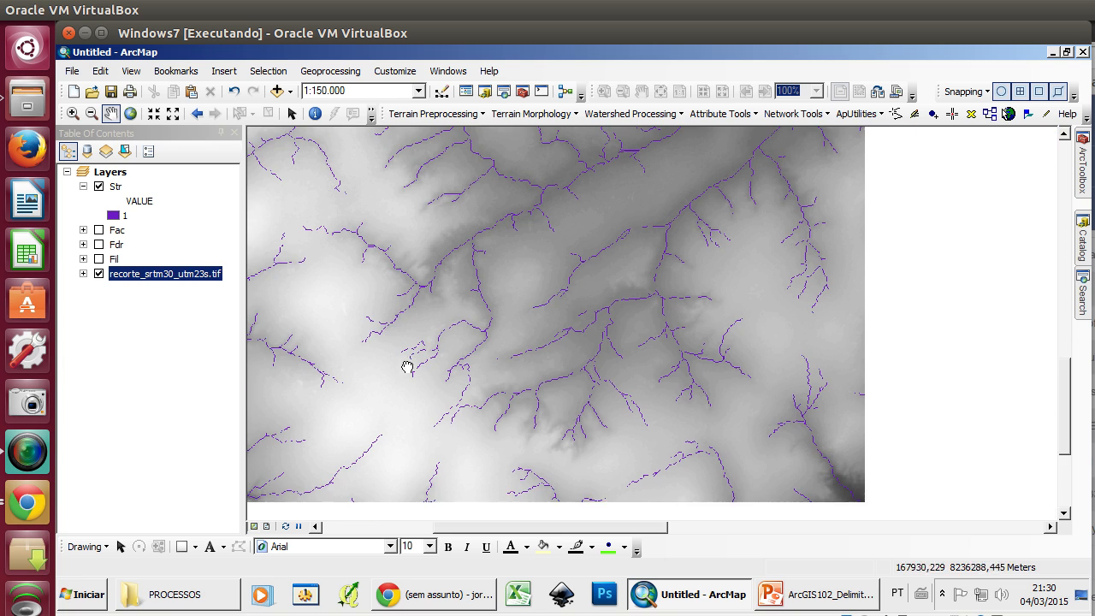
left_click(176, 71)
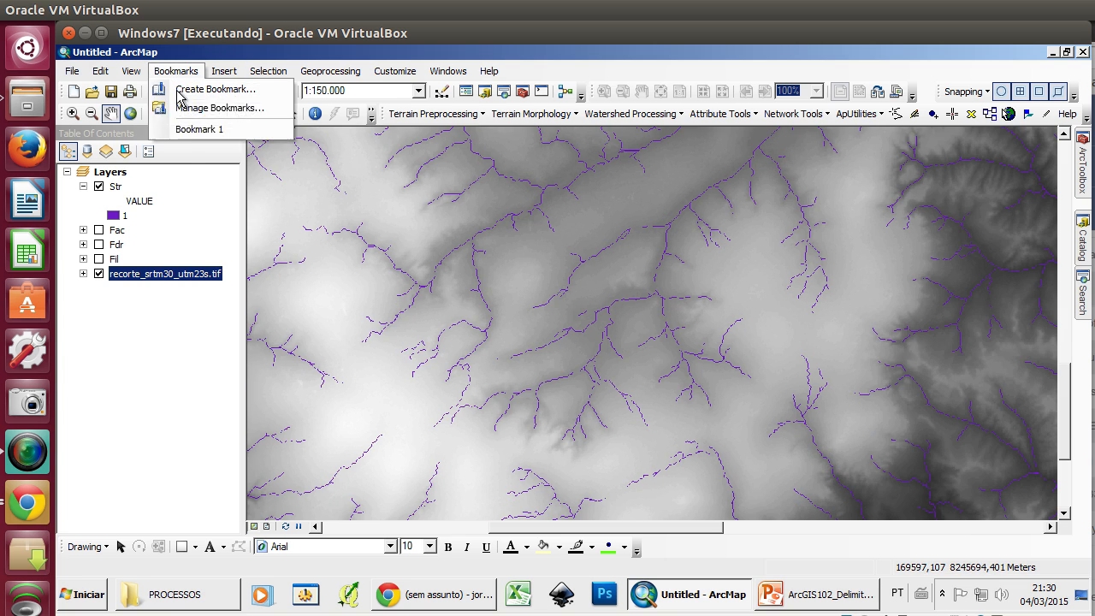
left_click(199, 127)
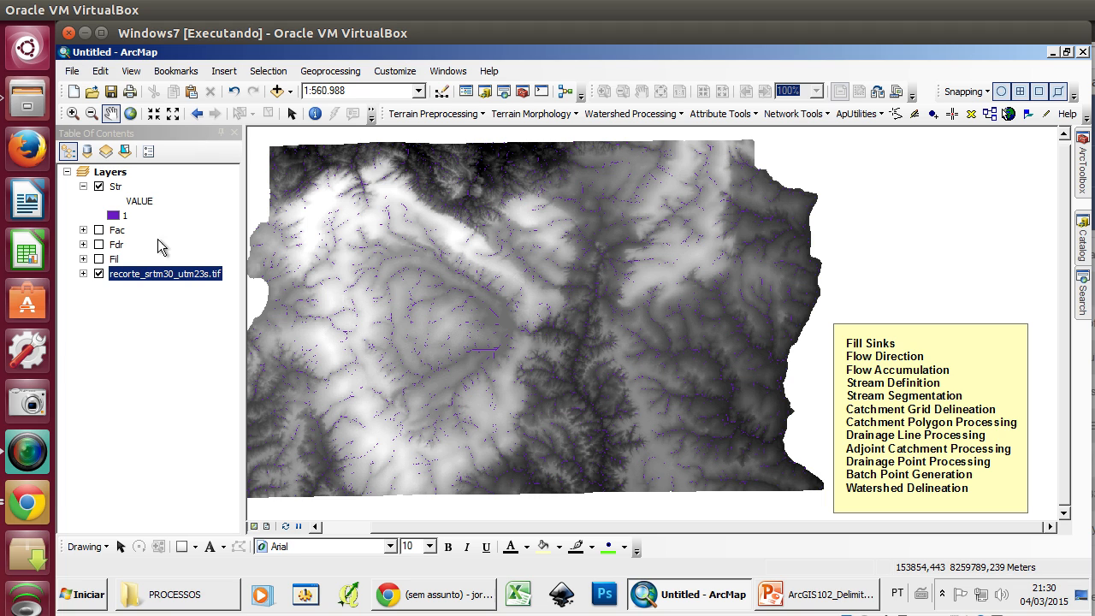
- Turn off the Str and recorte_srtm30_utm23s.tif layers and collapse the Str legend
left_click(100, 186)
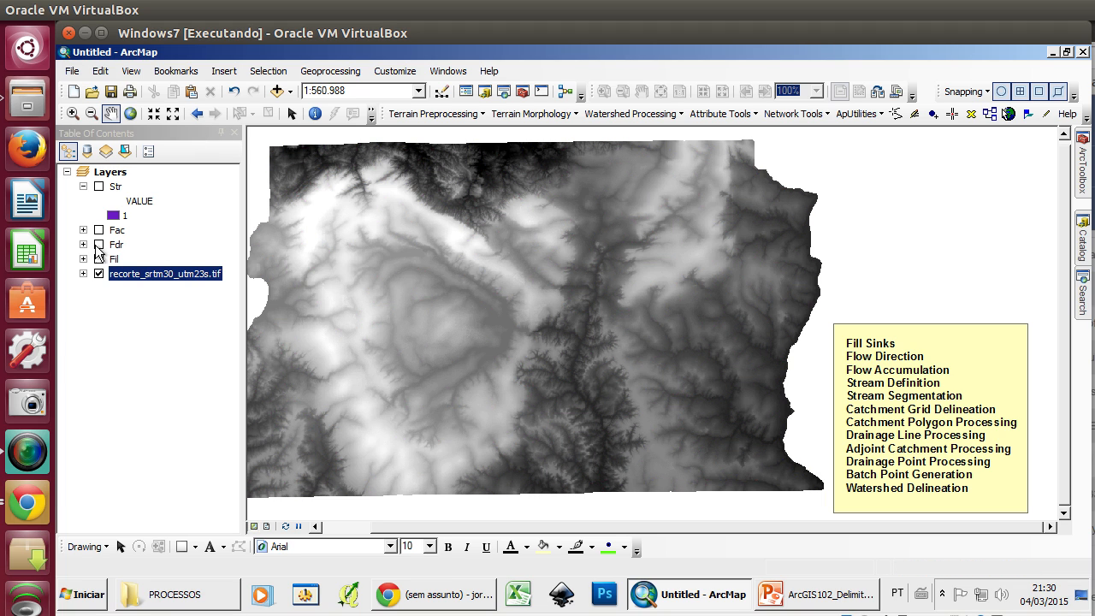
left_click(99, 273)
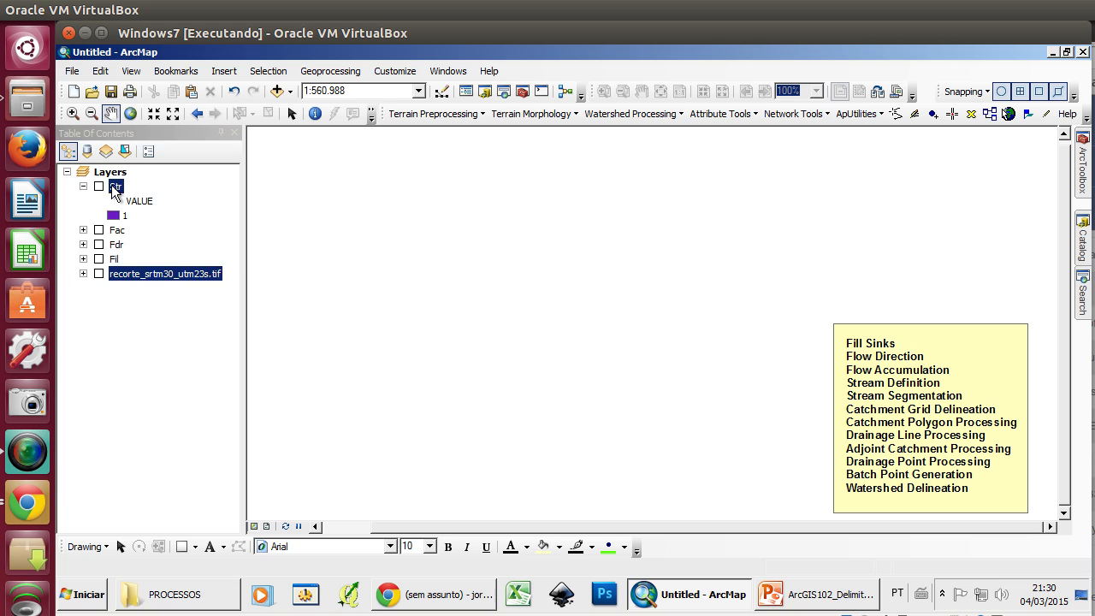
left_click(114, 190)
left_click(83, 186)
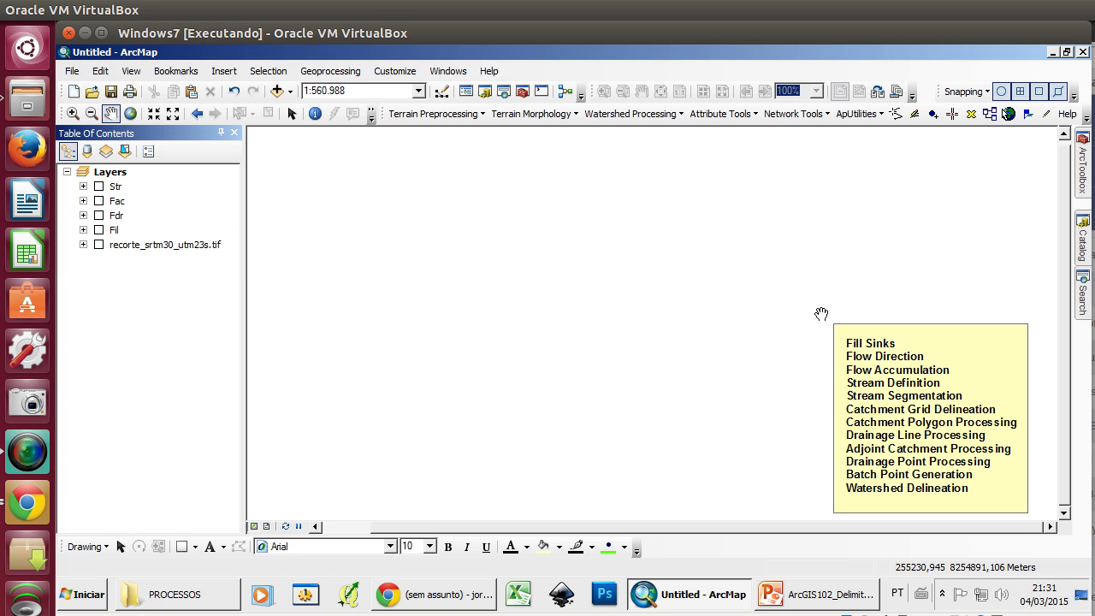
- Run Stream Segmentation with flow direction grid Fdr, stream grid Str, both sink grids Null and output stream link grid StrLnk
left_click(443, 115)
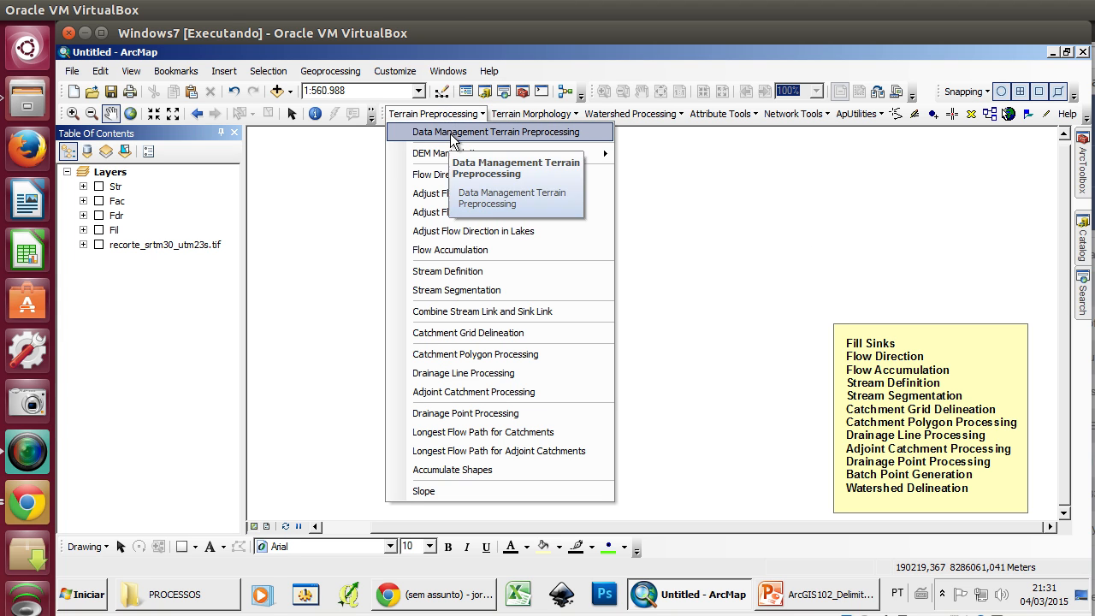
left_click(532, 289)
left_click_drag(277, 103, 469, 192)
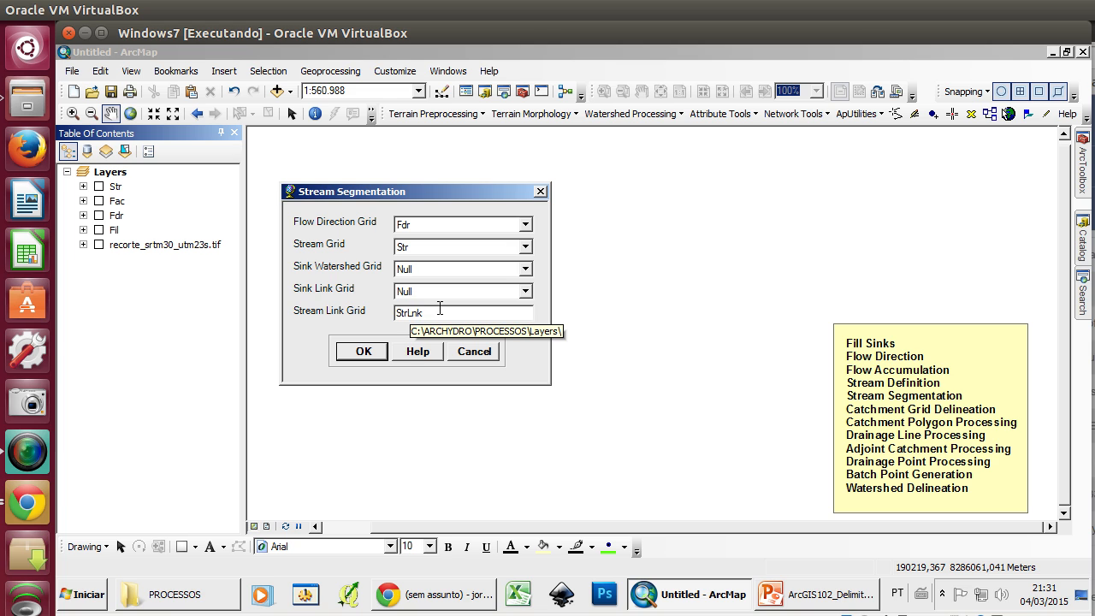
left_click(362, 351)
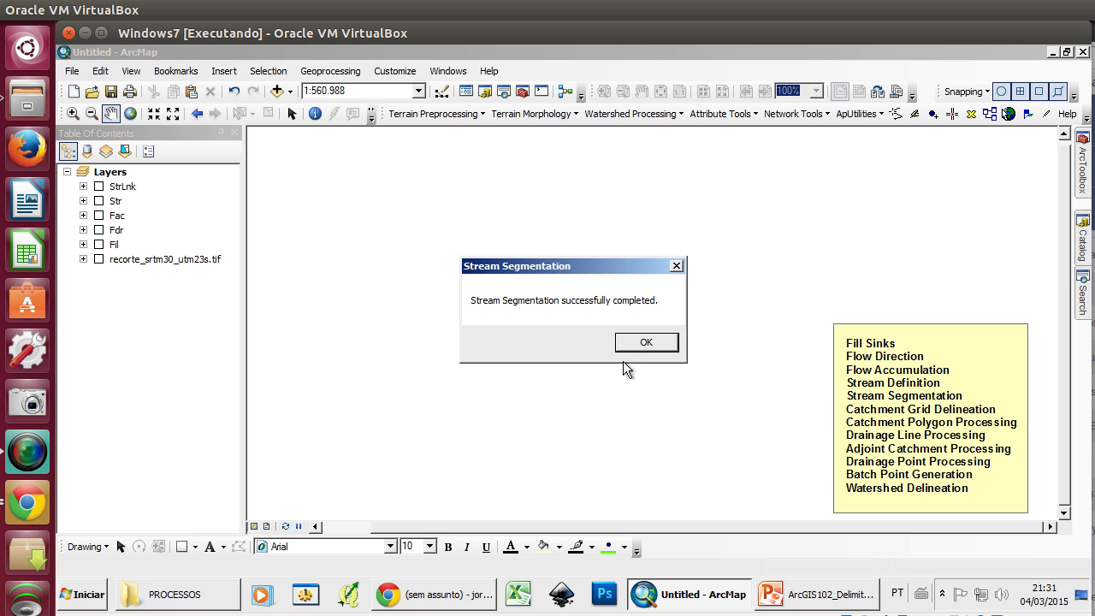
left_click(644, 342)
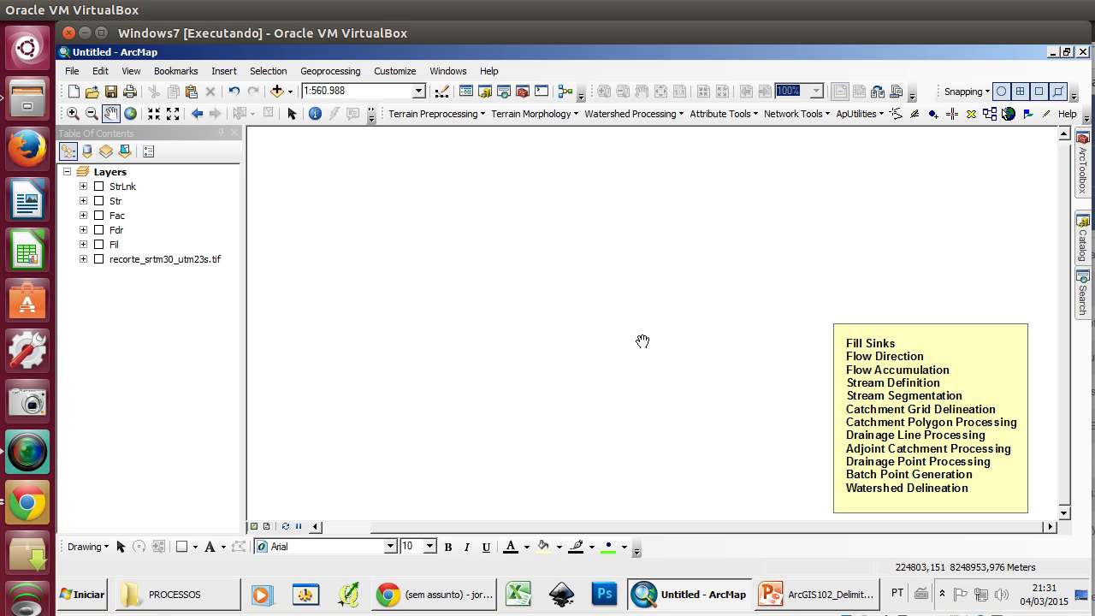
- Display the StrLnk grid and inspect its stream segments up close, ending at the Bookmark 1 extent
left_click(83, 186)
left_click(99, 187)
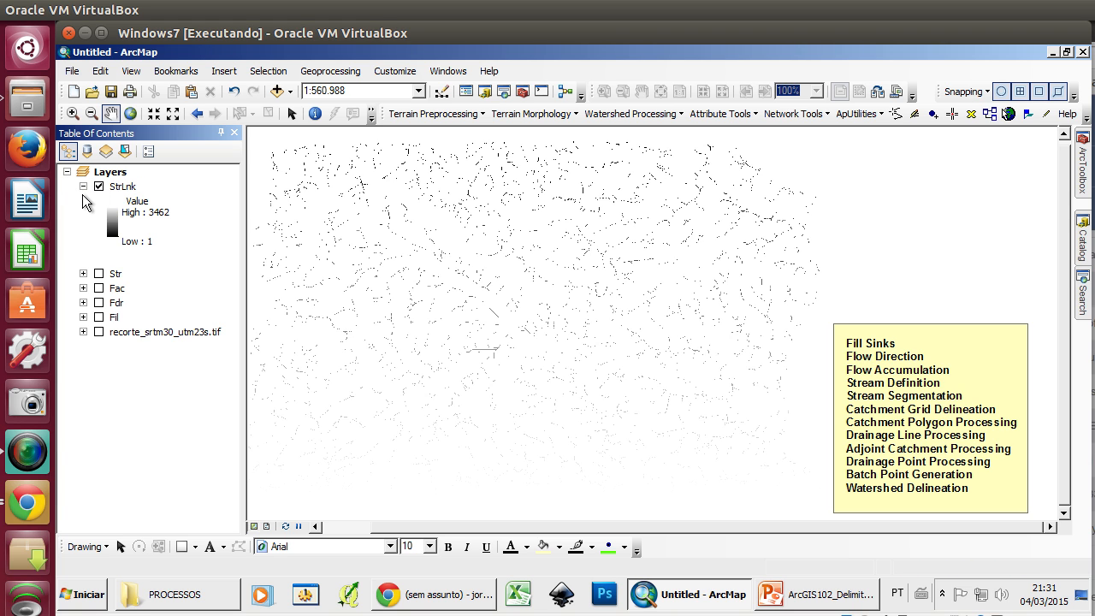
left_click(83, 187)
scroll(558, 318, "down", 5)
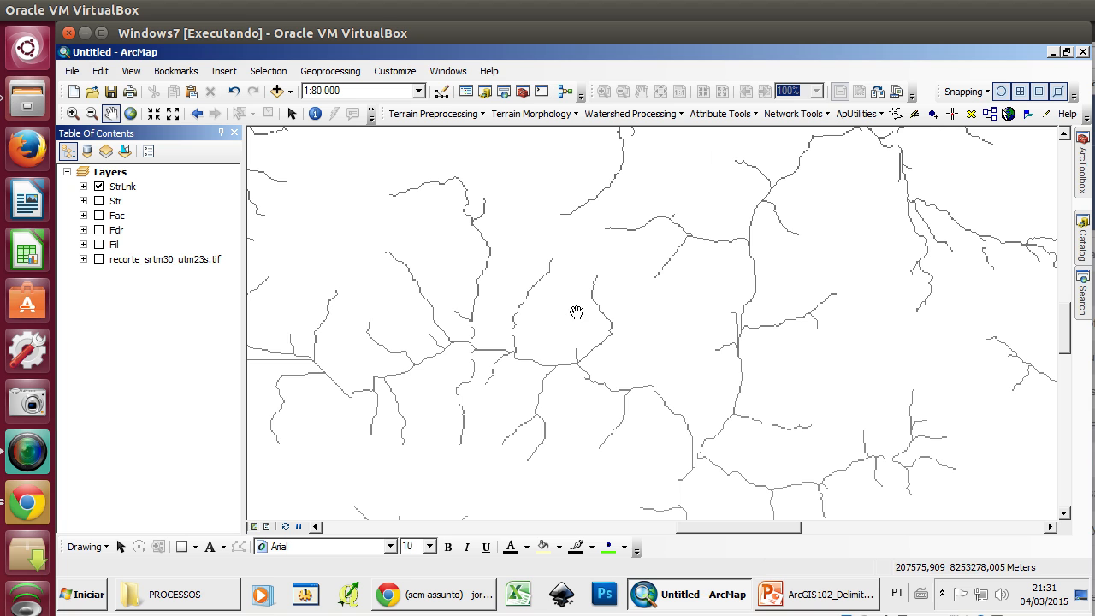
scroll(575, 310, "up", 3)
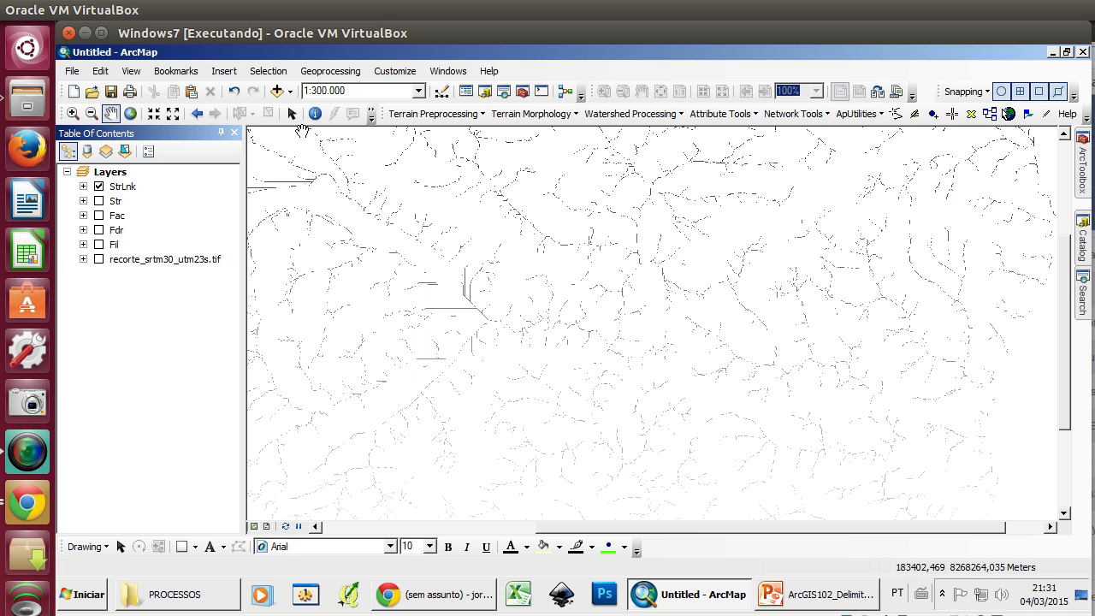
left_click(176, 72)
left_click(199, 129)
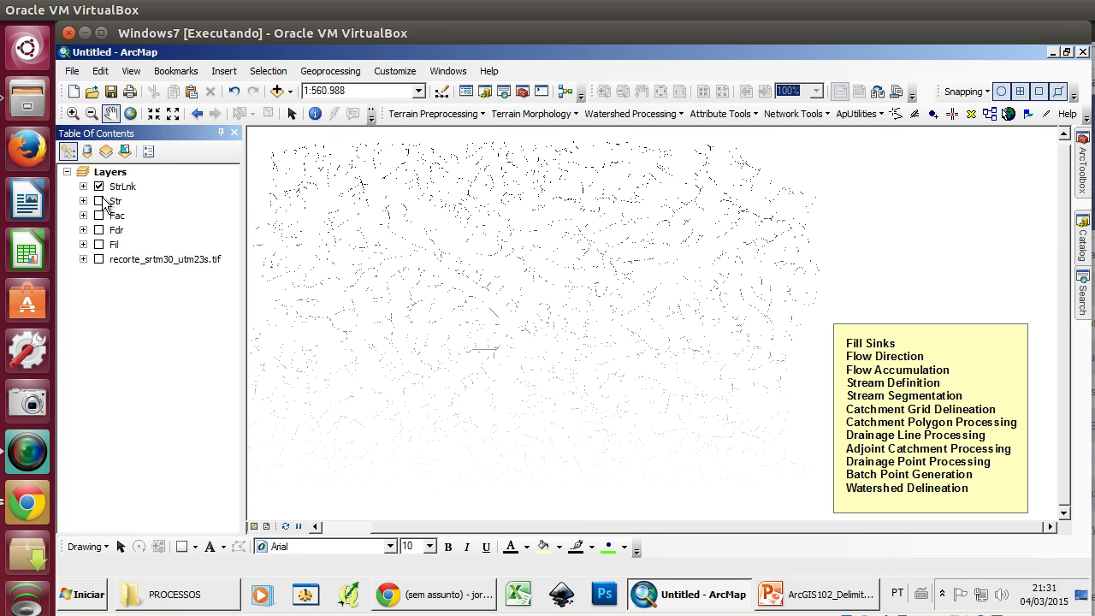
- Turn off the StrLnk layer and leave its legend collapsed
left_click(83, 187)
left_click(99, 186)
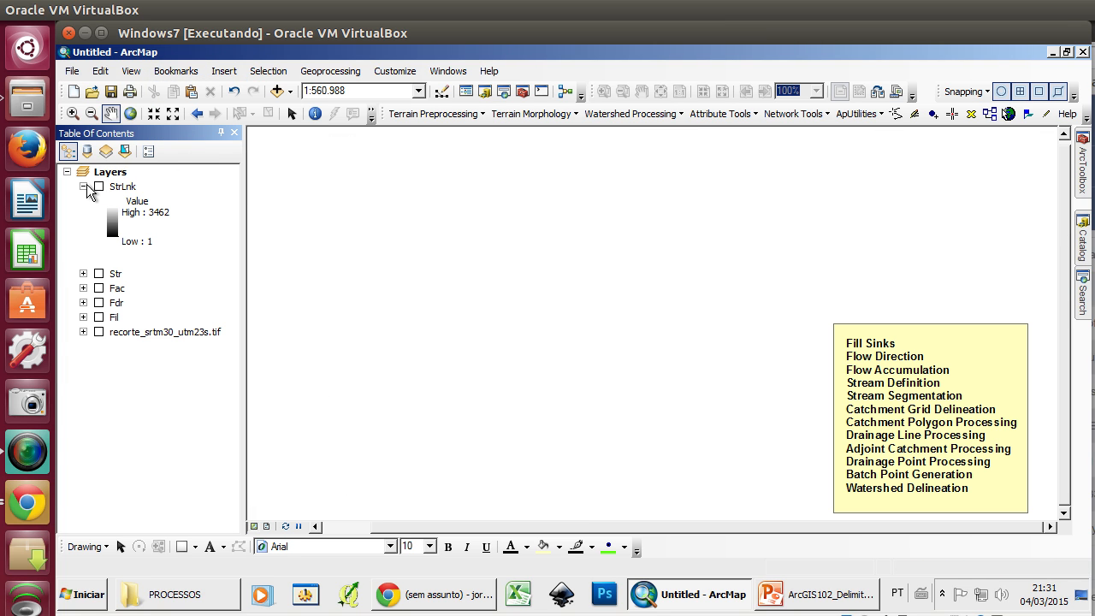
left_click(84, 186)
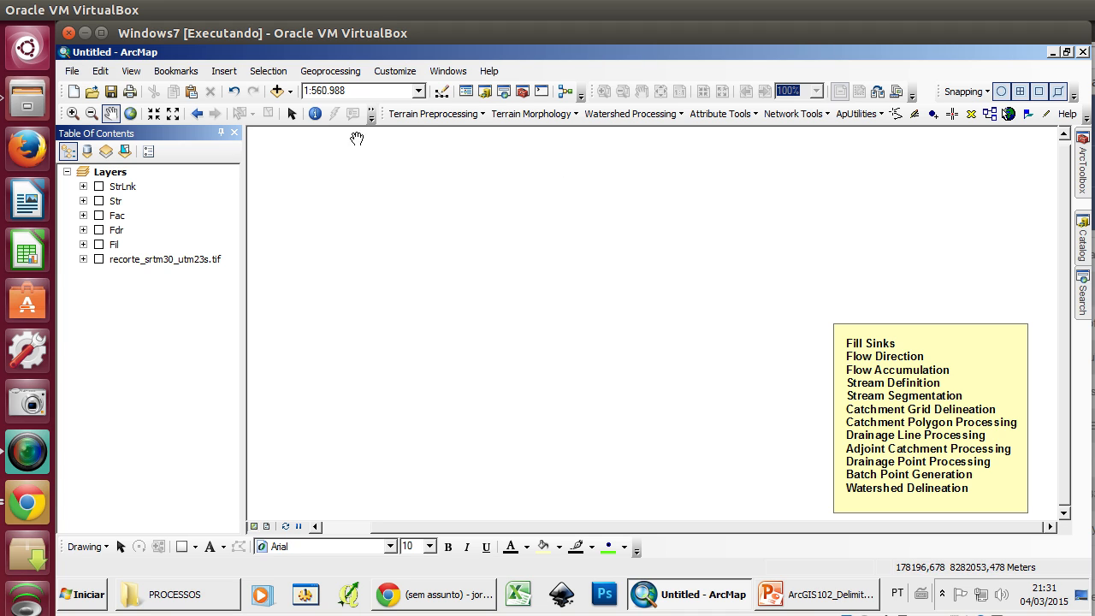
- Run Catchment Grid Delineation with flow direction grid Fdr, link grid StrLnk and output catchment grid Cat
left_click(419, 114)
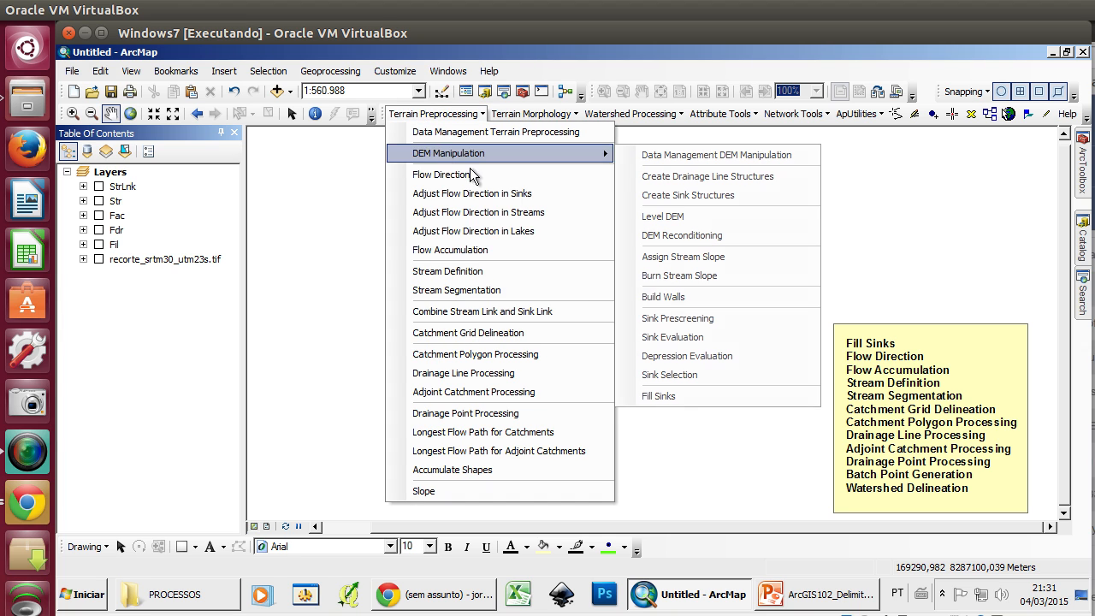
left_click(552, 332)
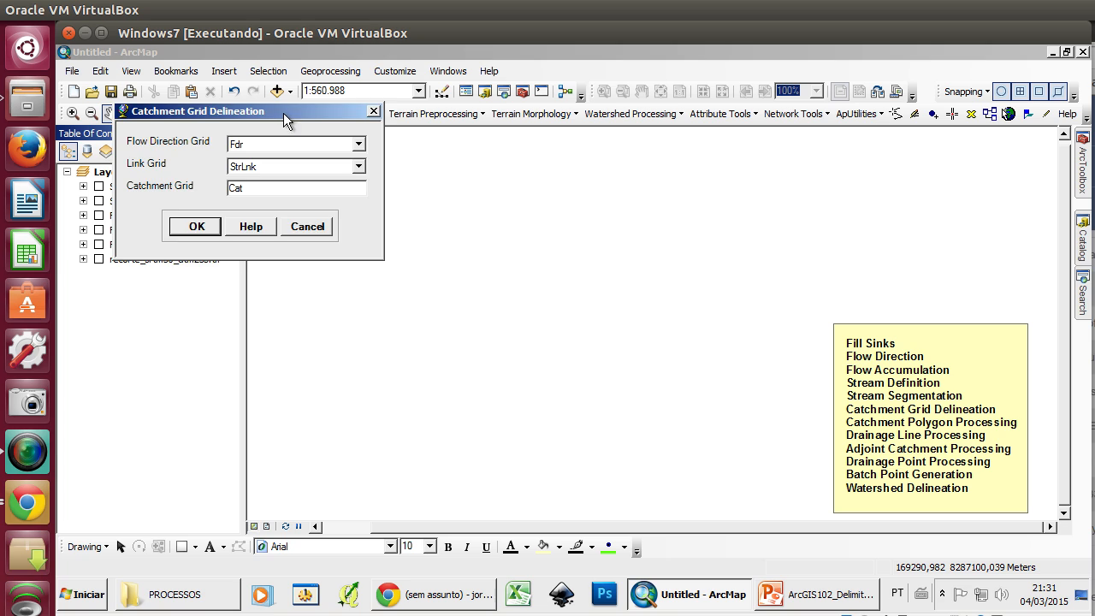
left_click_drag(283, 113, 437, 166)
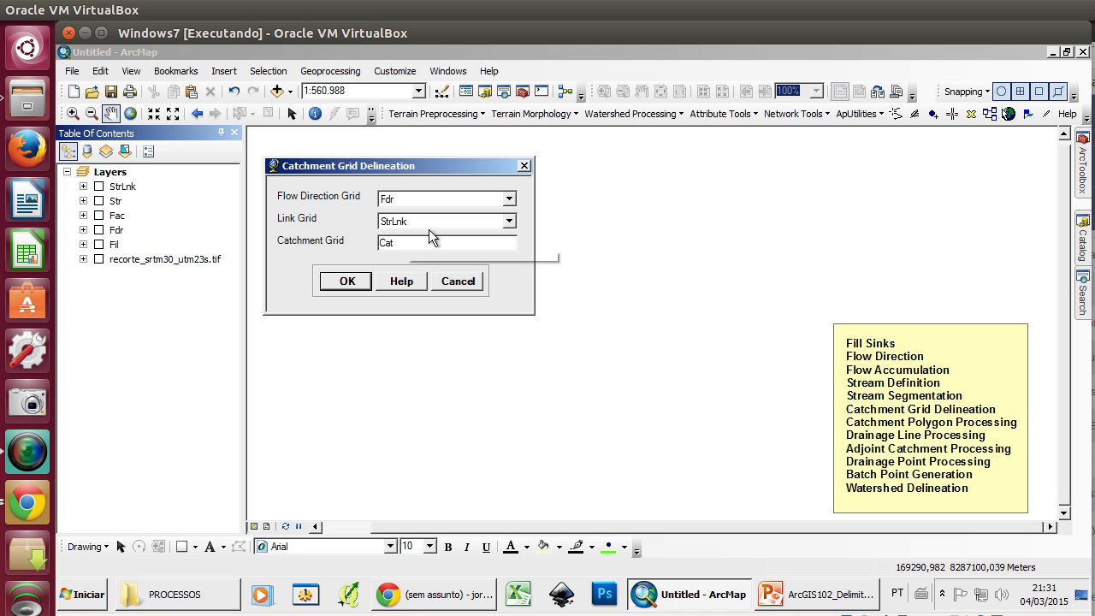
left_click(347, 289)
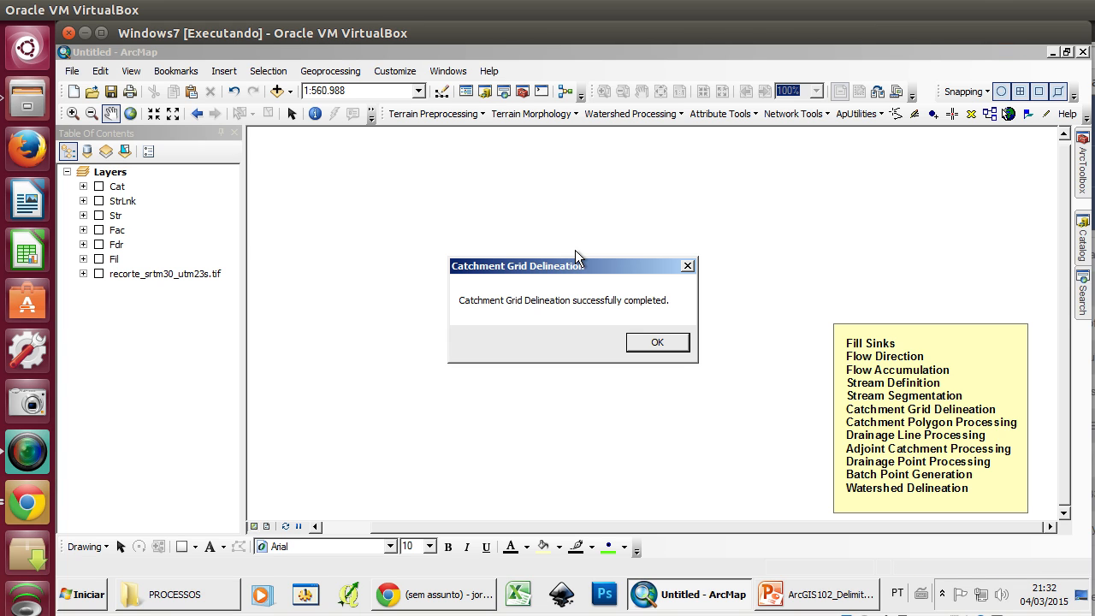
left_click(647, 341)
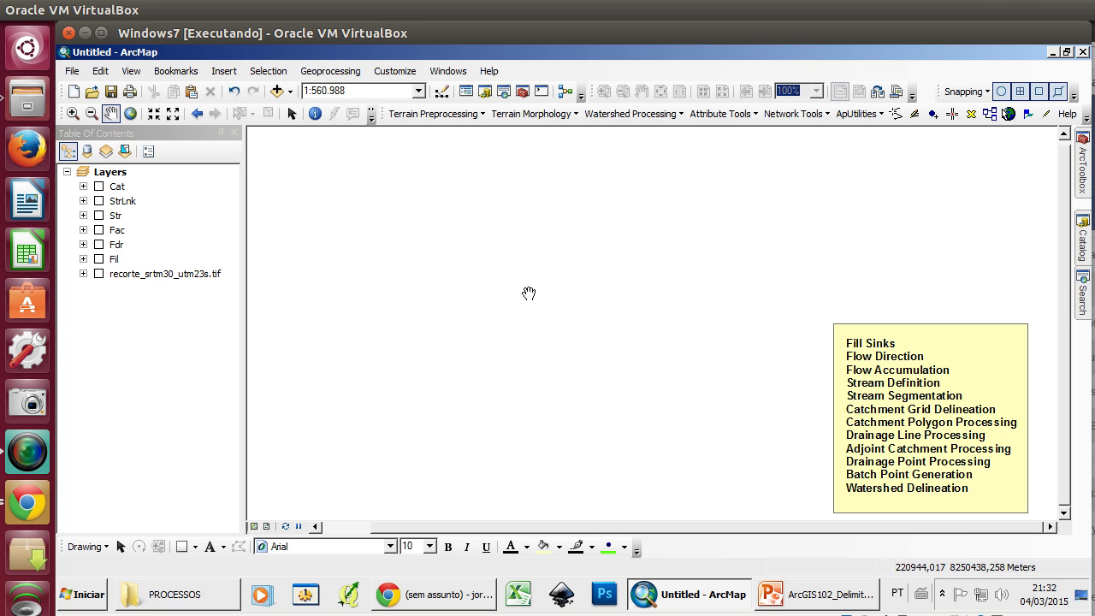
- Turn on the Cat layer and view its catchments more closely at 1:250.000
left_click(99, 186)
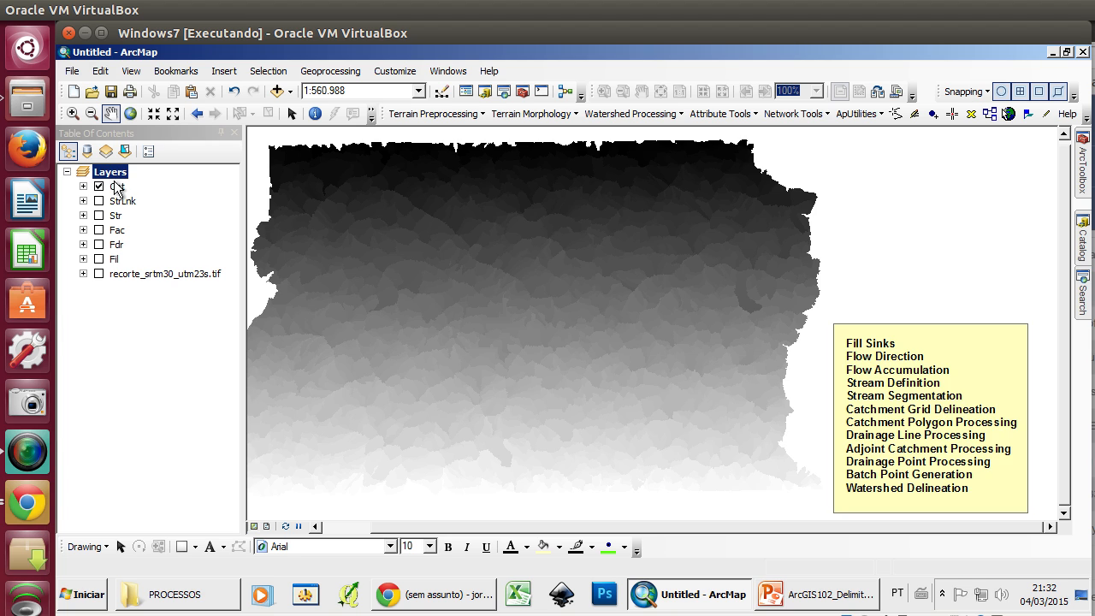
mouse_move(567, 379)
left_mouse_down()
mouse_move(606, 363)
mouse_move(518, 359)
mouse_move(538, 366)
left_mouse_up()
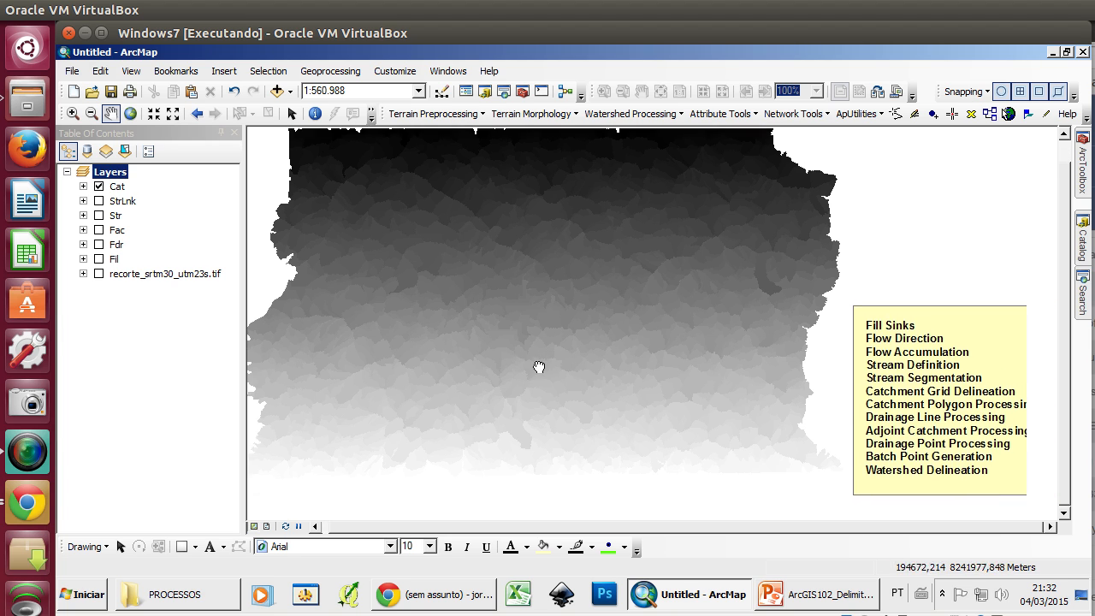
scroll(550, 366, "down", 1)
scroll(345, 325, "down", 1)
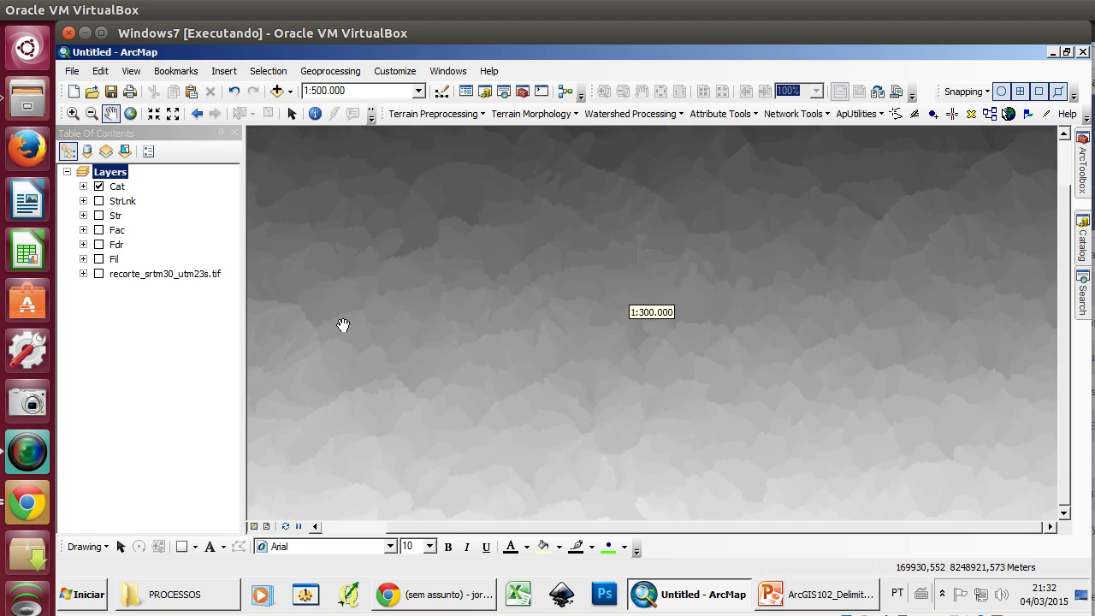
- Symbolize the Cat layer with unique values based on the VALUE field
left_click(118, 188)
left_click(84, 186)
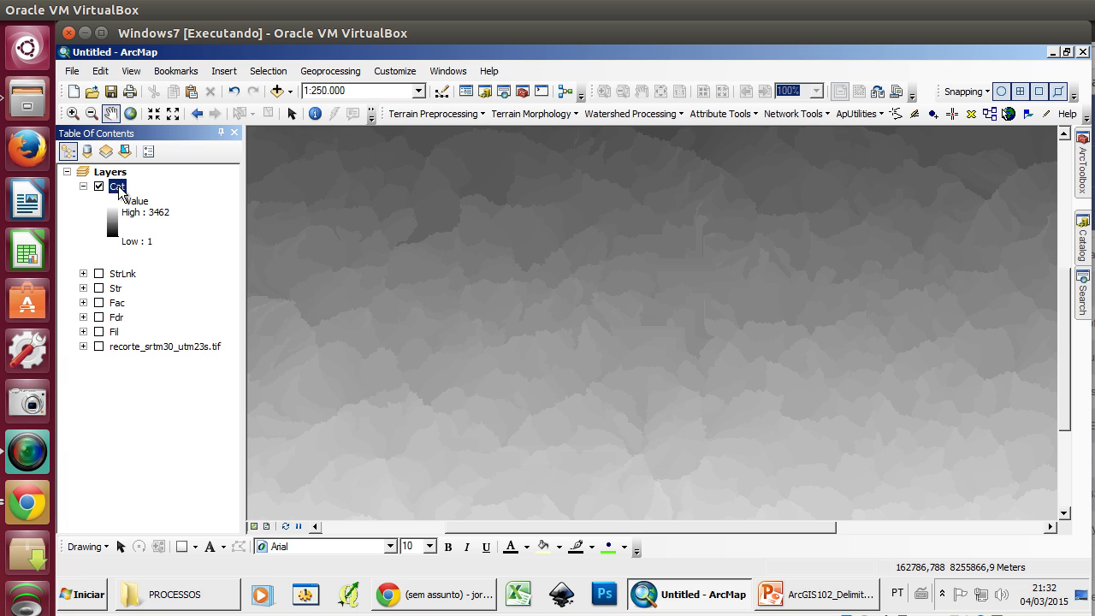
double_click(118, 187)
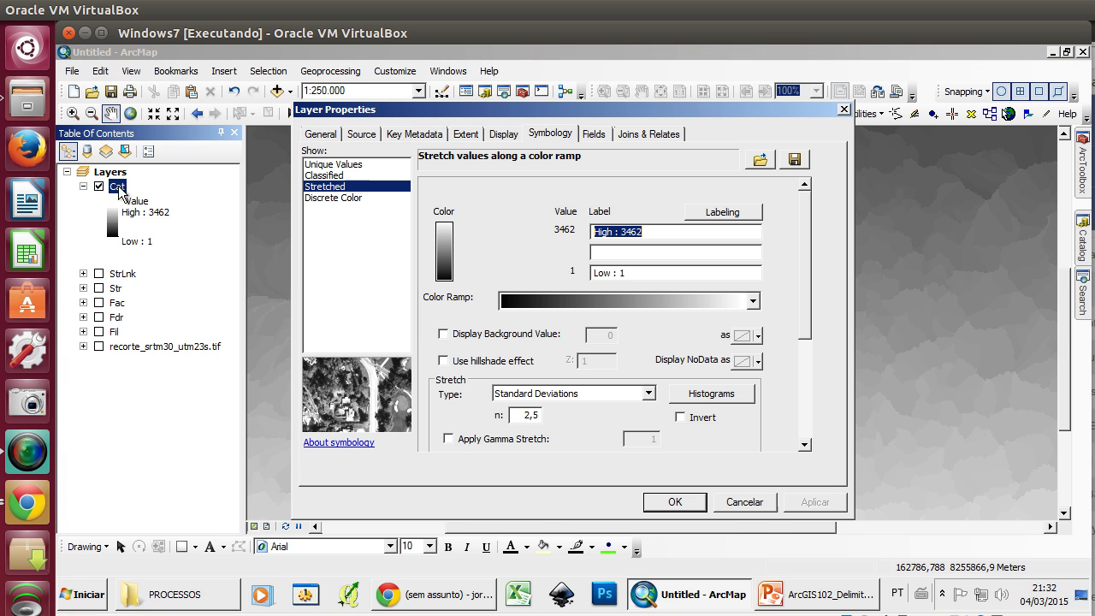
left_click(332, 165)
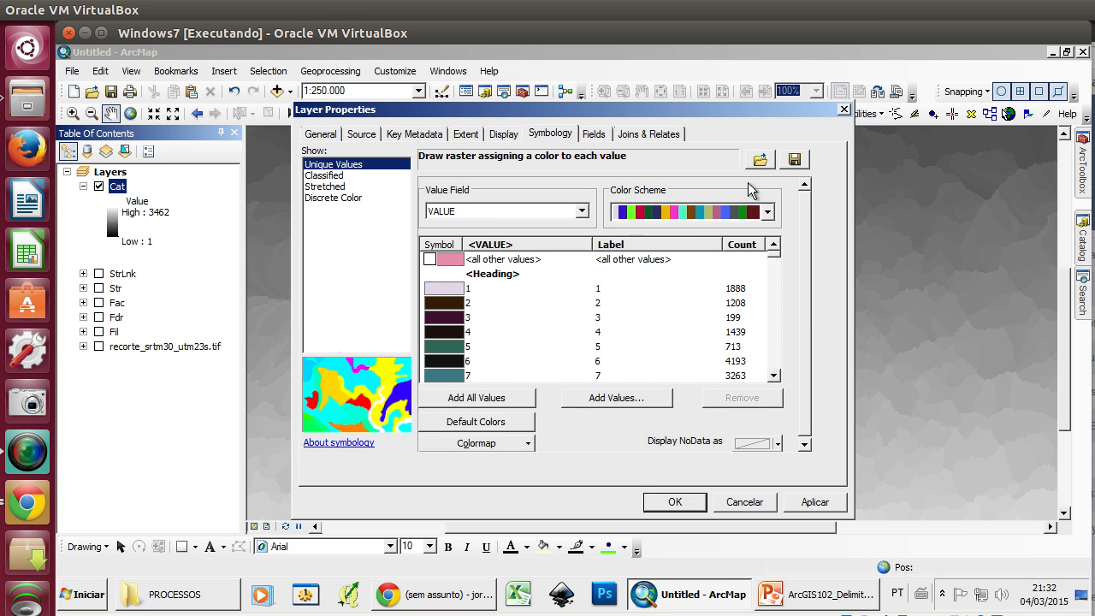
left_click(659, 501)
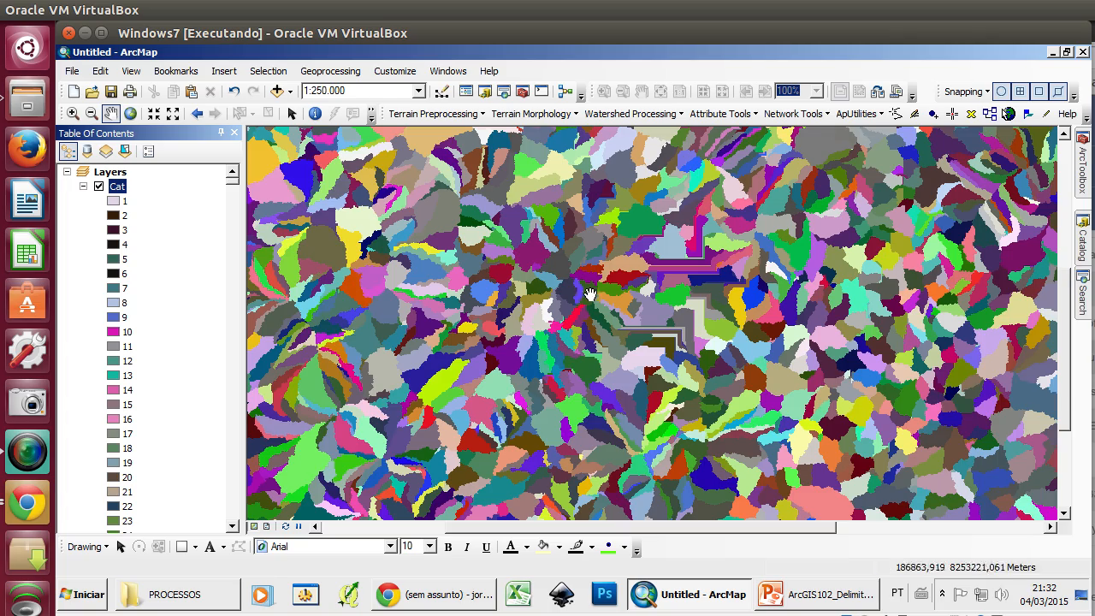
- Examine the uniquely coloured Cat catchments across the study area, out to its eastern and western edges
left_click_drag(738, 400, 570, 383)
left_click_drag(739, 398, 614, 368)
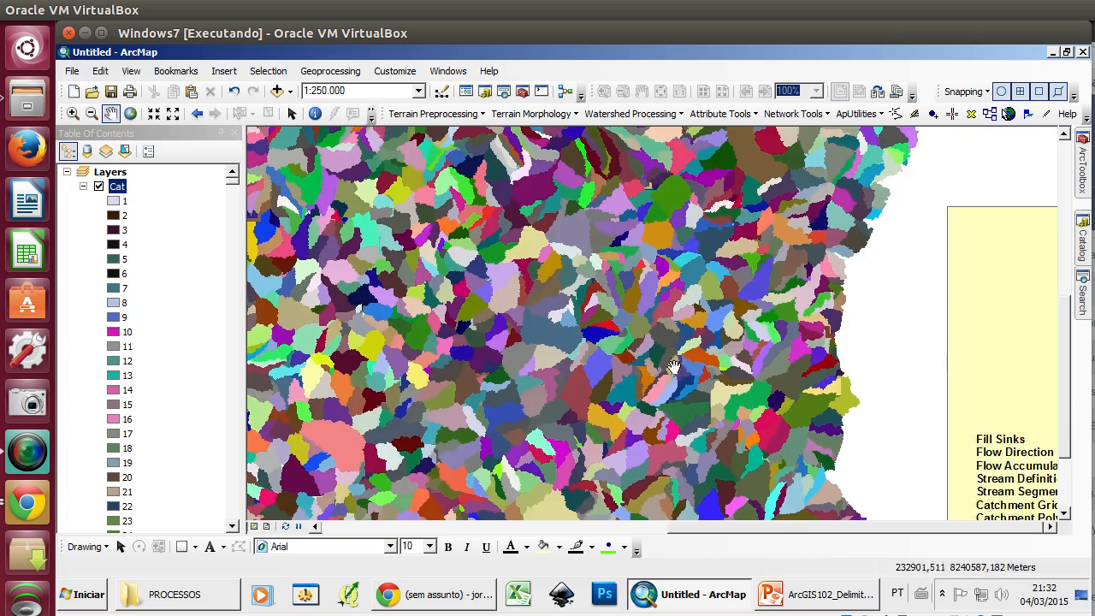
scroll(674, 368, "up", 2)
left_click_drag(401, 409, 554, 414)
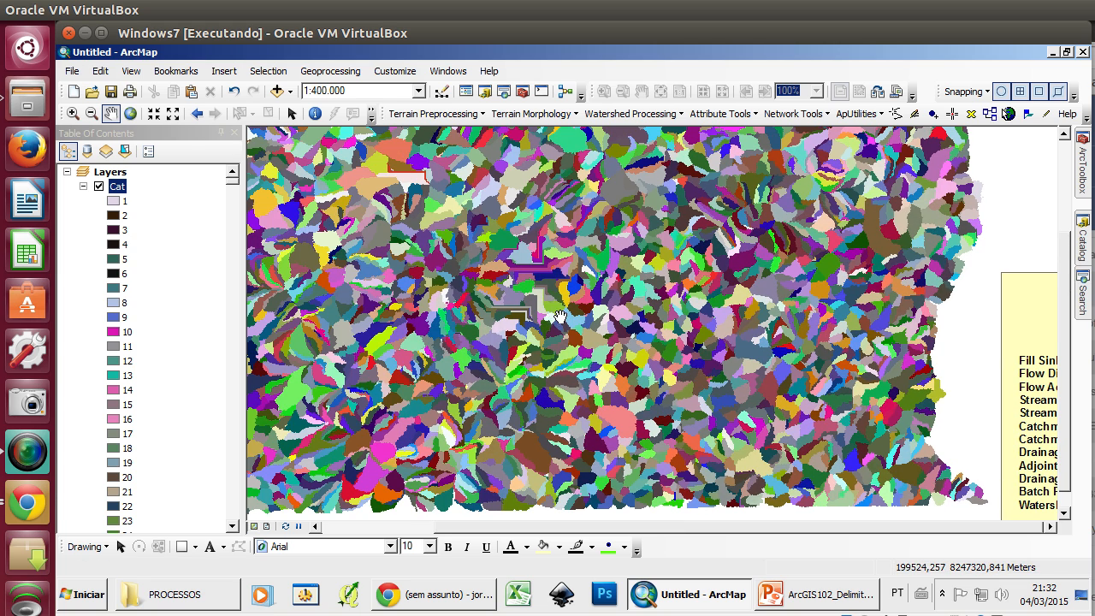
left_click_drag(678, 277, 815, 293)
left_click_drag(594, 293, 594, 328)
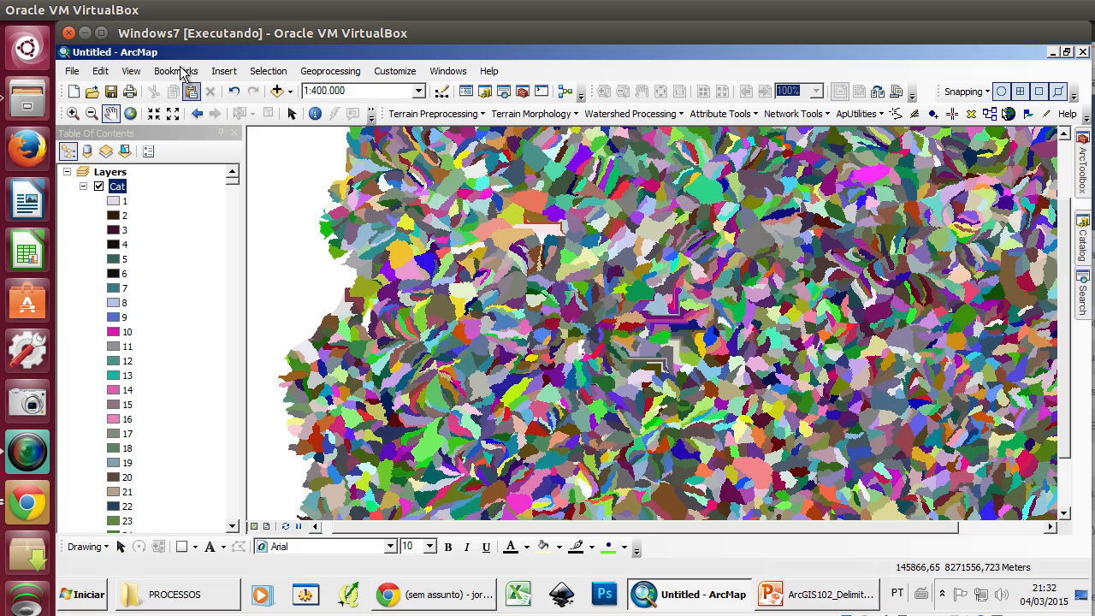
- Return to the bookmarked full extent and turn off the Cat layer with its legend collapsed
left_click(180, 71)
left_click(197, 129)
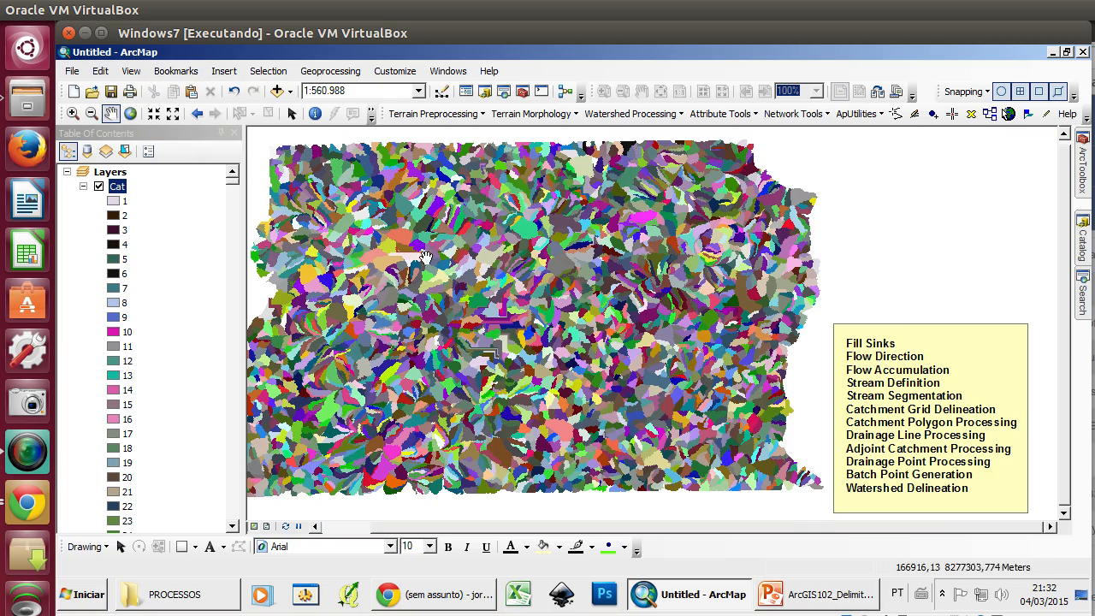
left_click(83, 187)
left_click(98, 187)
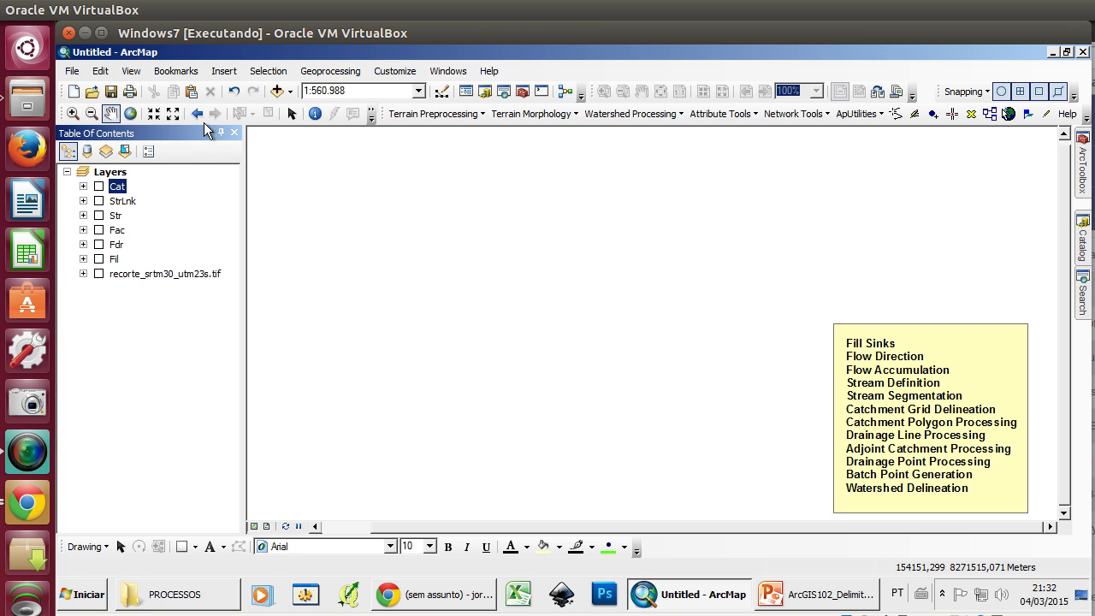
- Run Catchment Polygon Processing with catchment grid Cat and output feature class Catchment, and select the resulting layer
left_click(431, 113)
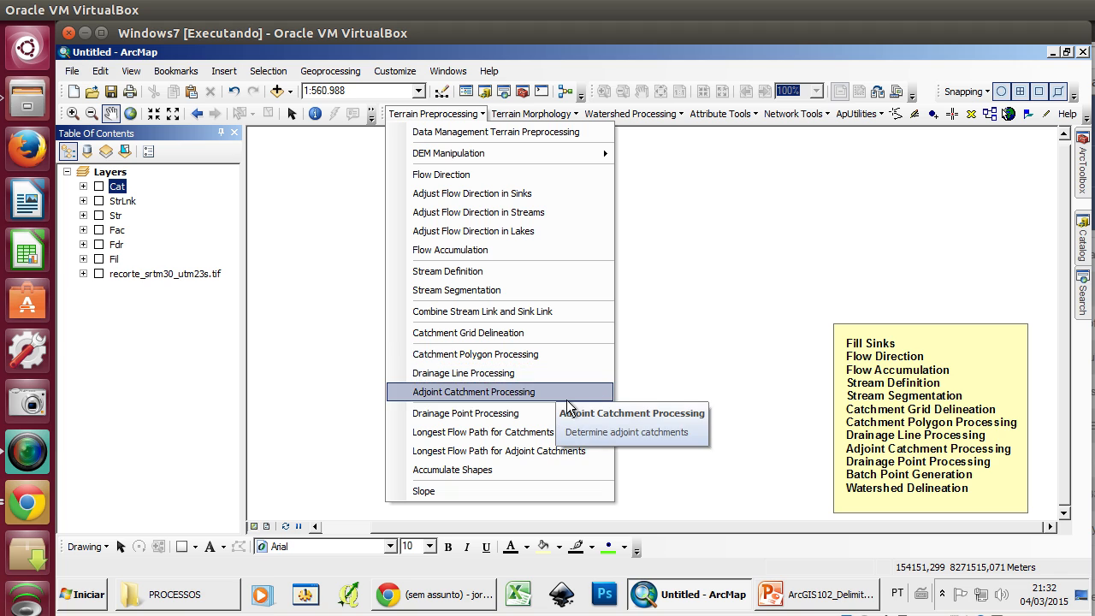
left_click(565, 354)
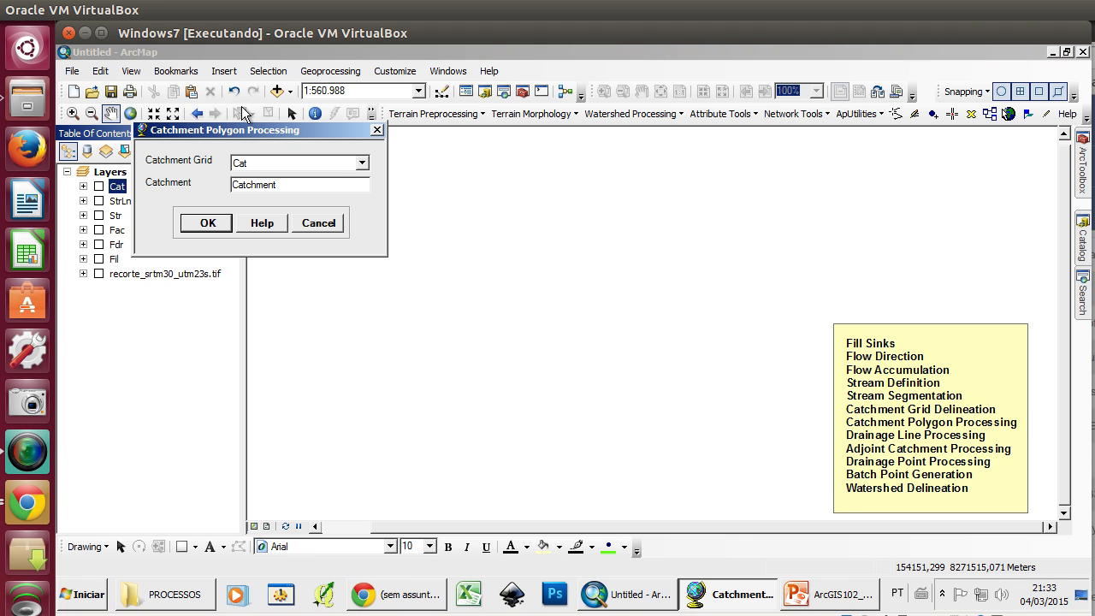
left_click_drag(261, 136, 476, 193)
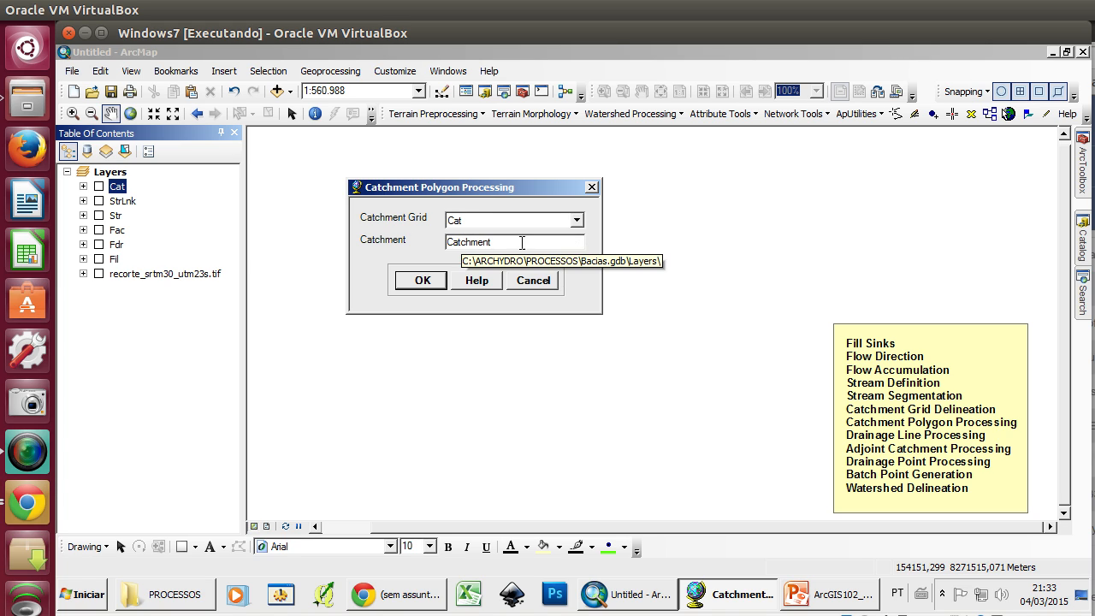
left_click(426, 279)
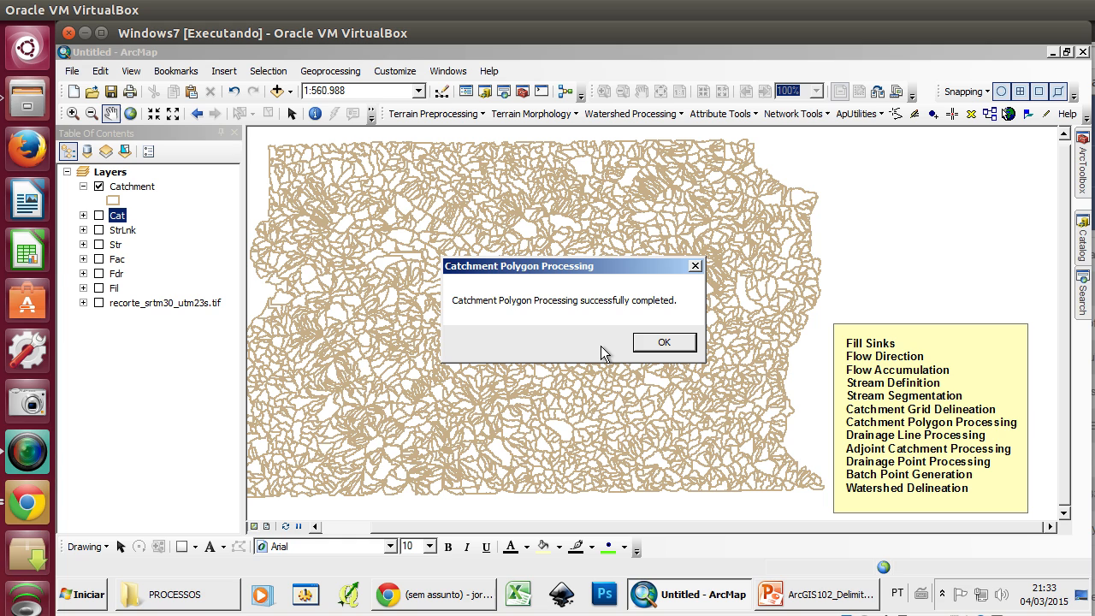
left_click(664, 342)
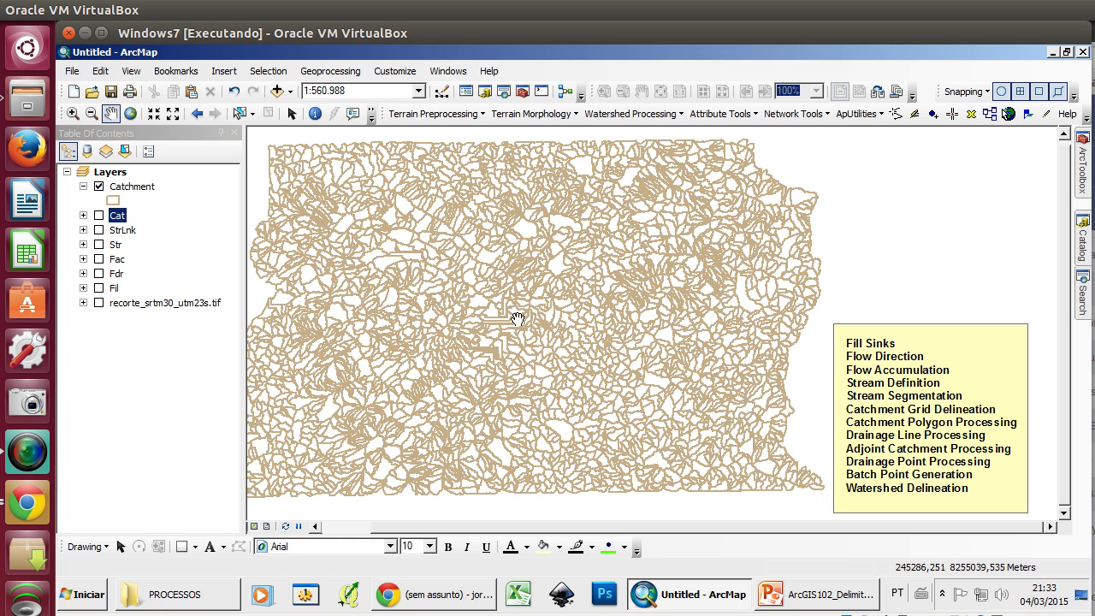
left_click(135, 184)
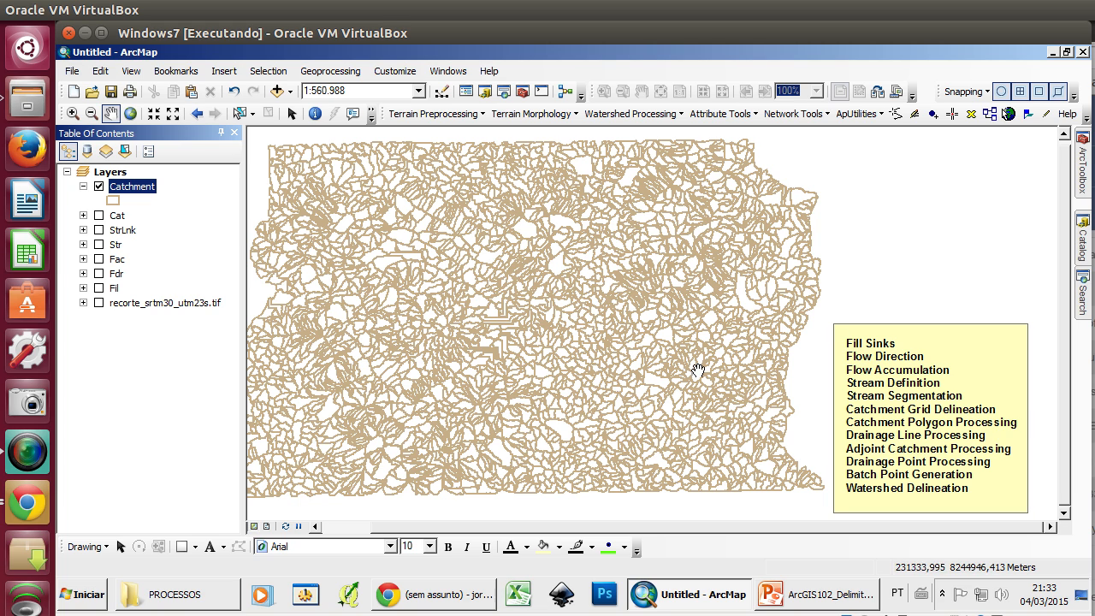
- Locate the Catchment feature class in the Layers dataset of Bacias.gdb in the catalog
left_click(1082, 241)
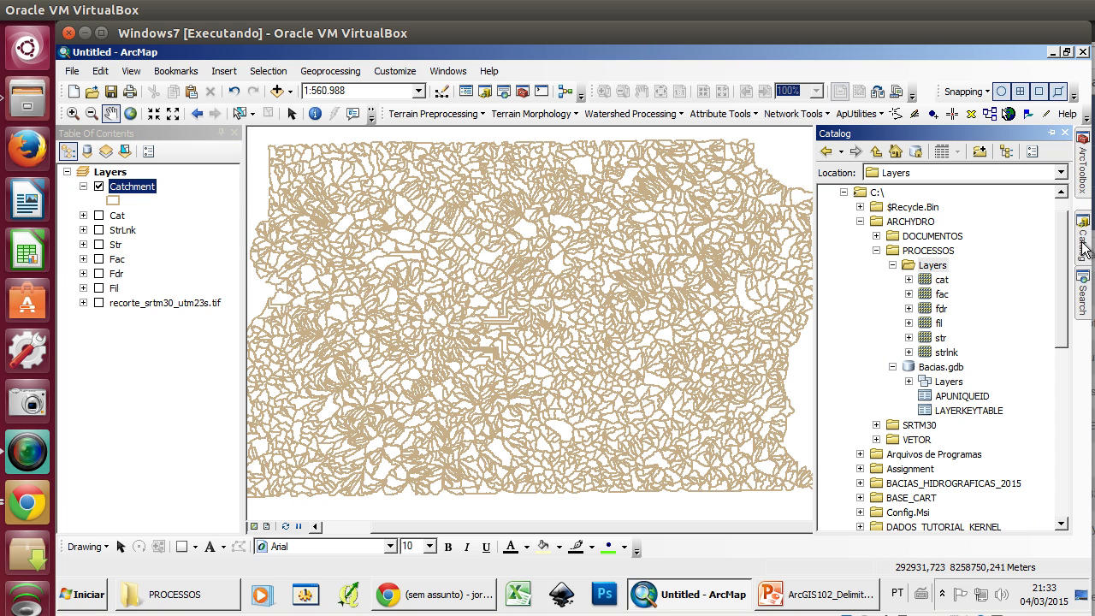
left_click(909, 380)
left_click(972, 396)
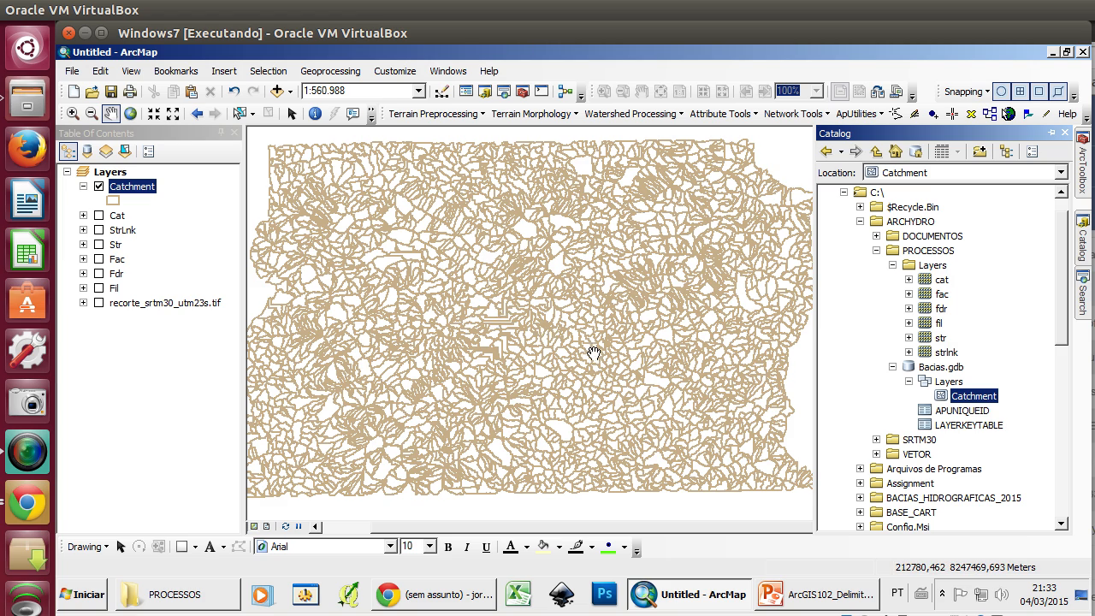
- Turn on the Cat layer and set the outline color of the Catchment polygons to magenta
scroll(594, 353, "down", 4)
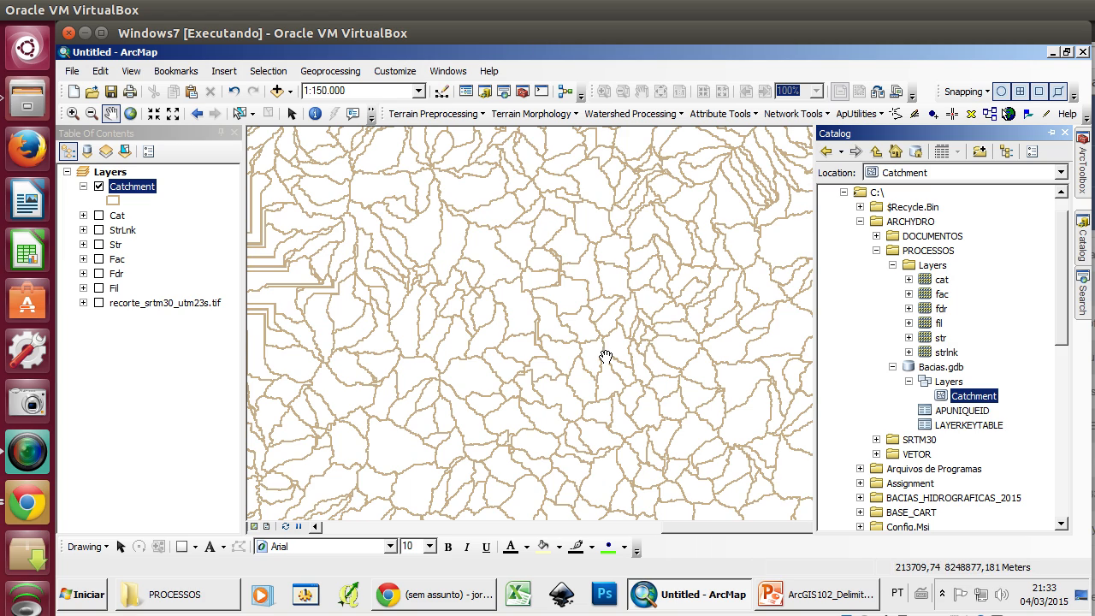
left_click(115, 216)
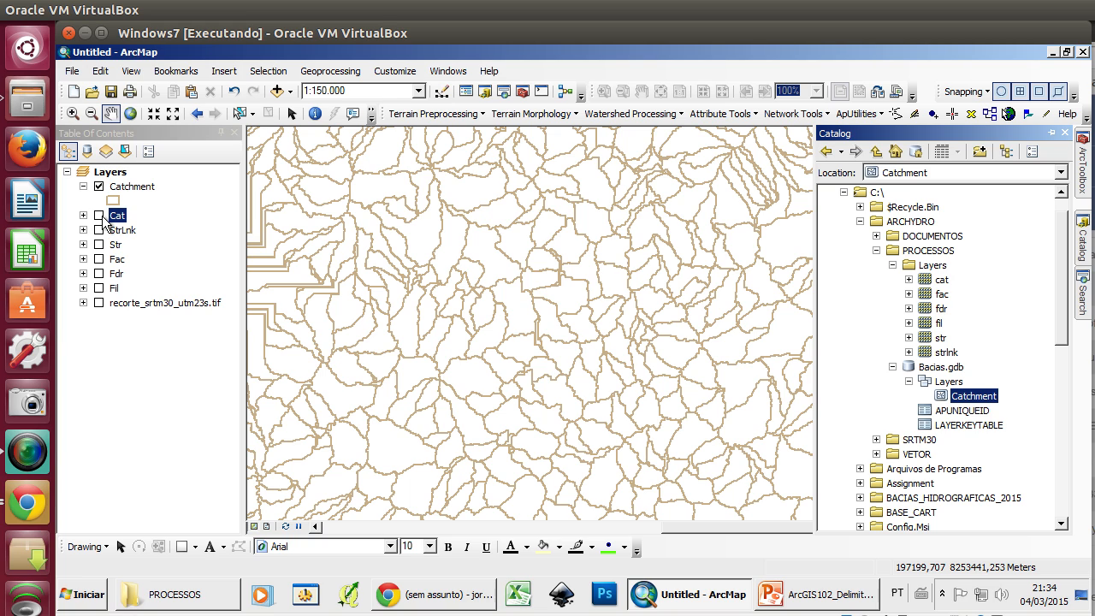
left_click(99, 216)
left_click(115, 200)
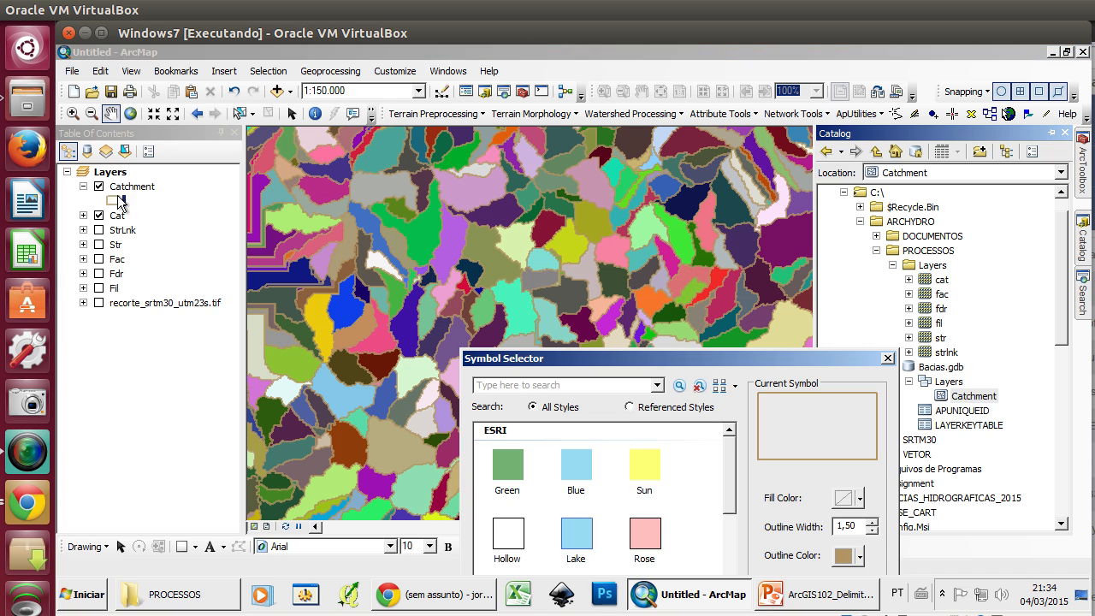
left_click_drag(665, 354, 517, 111)
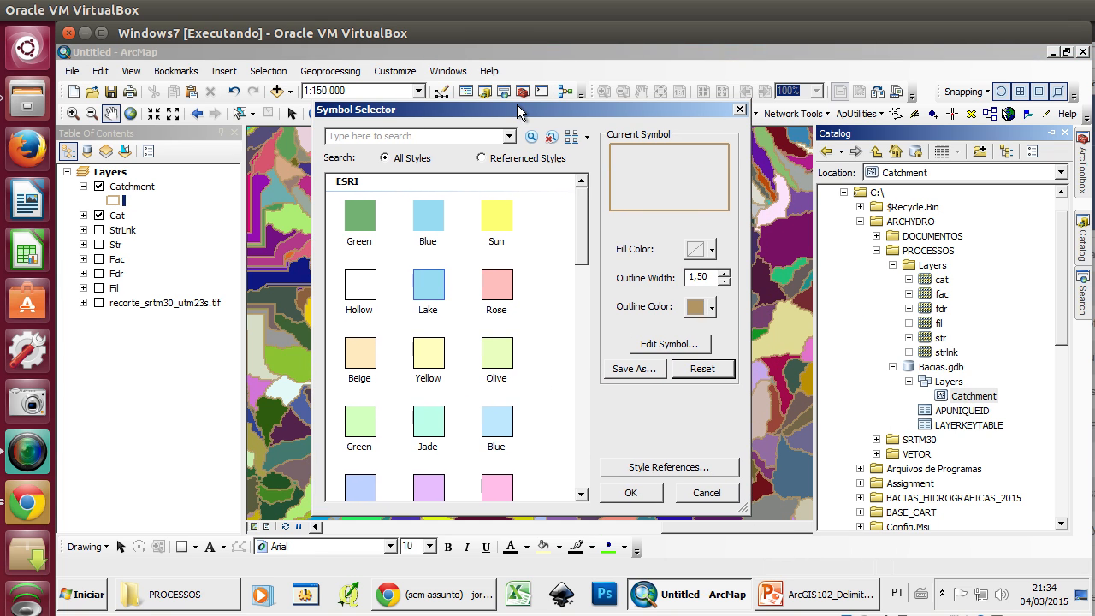
left_click(711, 306)
left_click(863, 382)
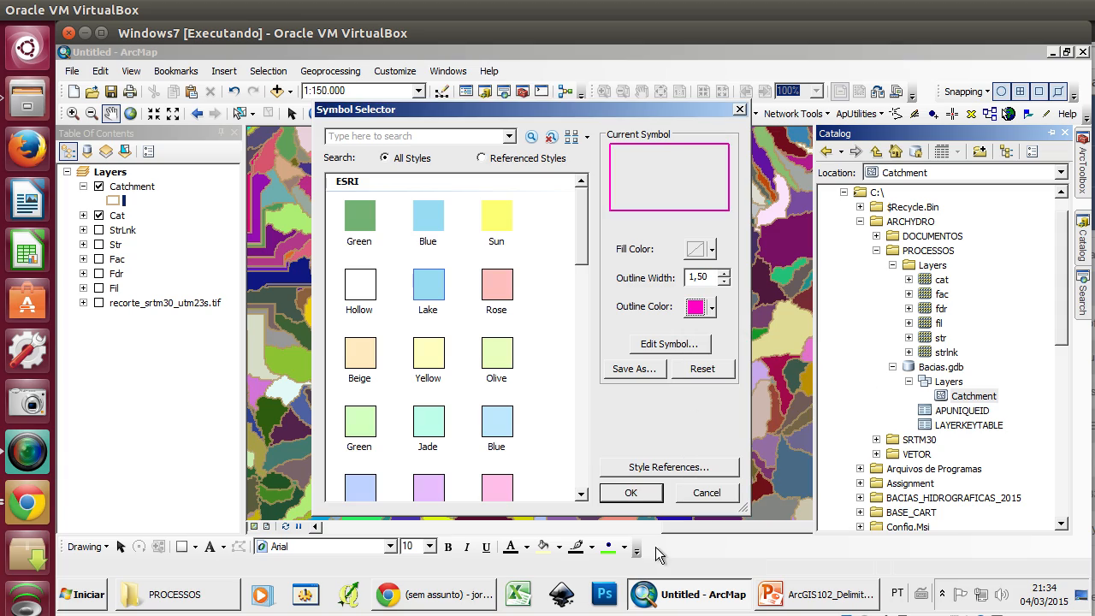
left_click(630, 494)
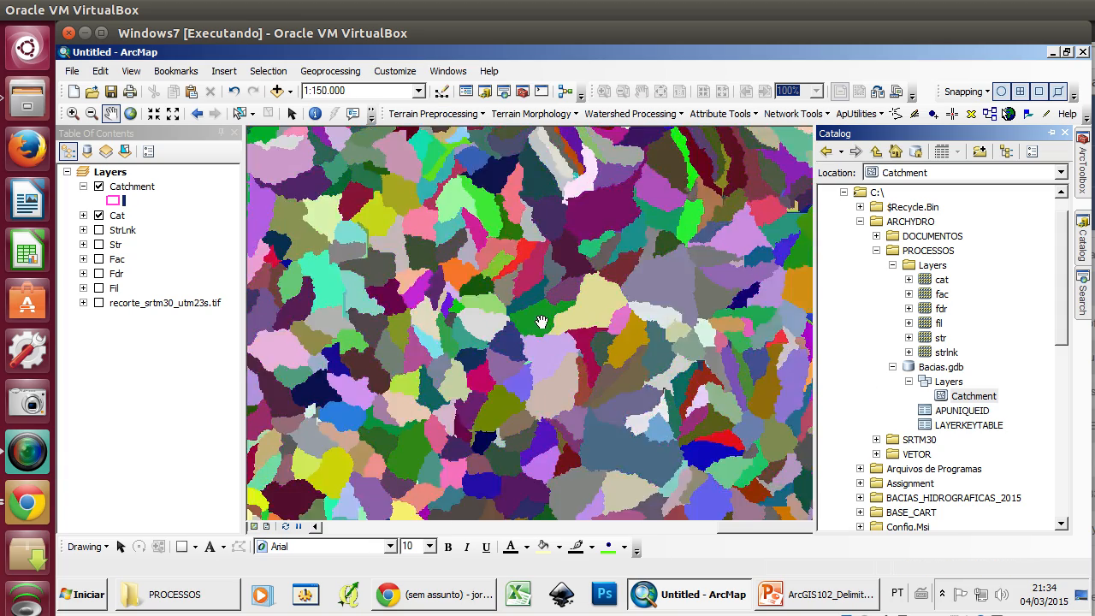
- Return the map to Bookmark 1 and hide the Cat and Catchment layers, collapsing the Catchment legend
scroll(624, 264, "down", 3)
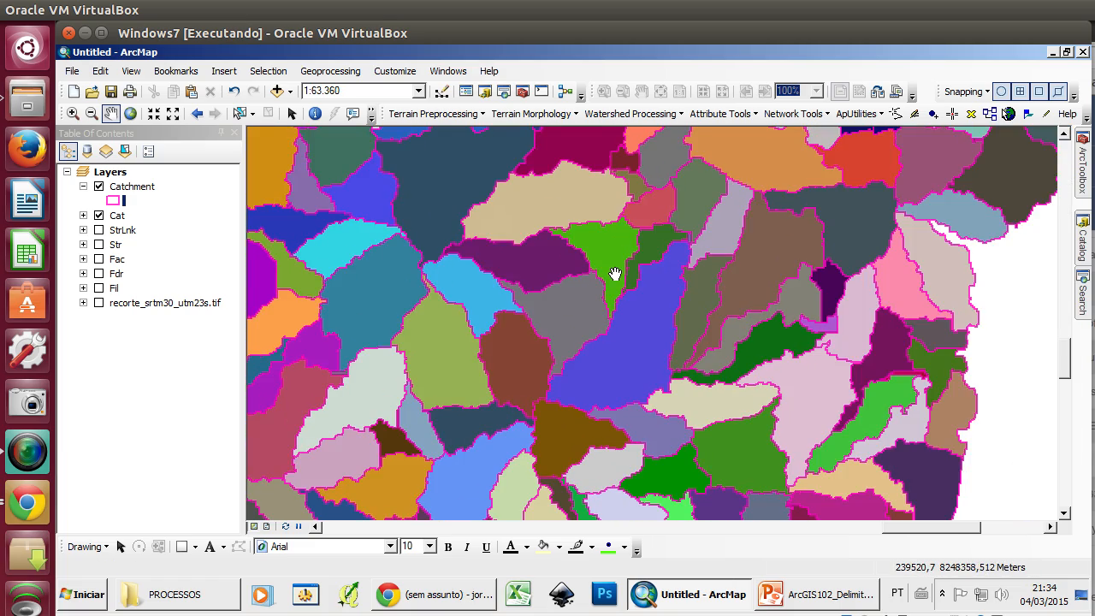
scroll(616, 272, "up", 3)
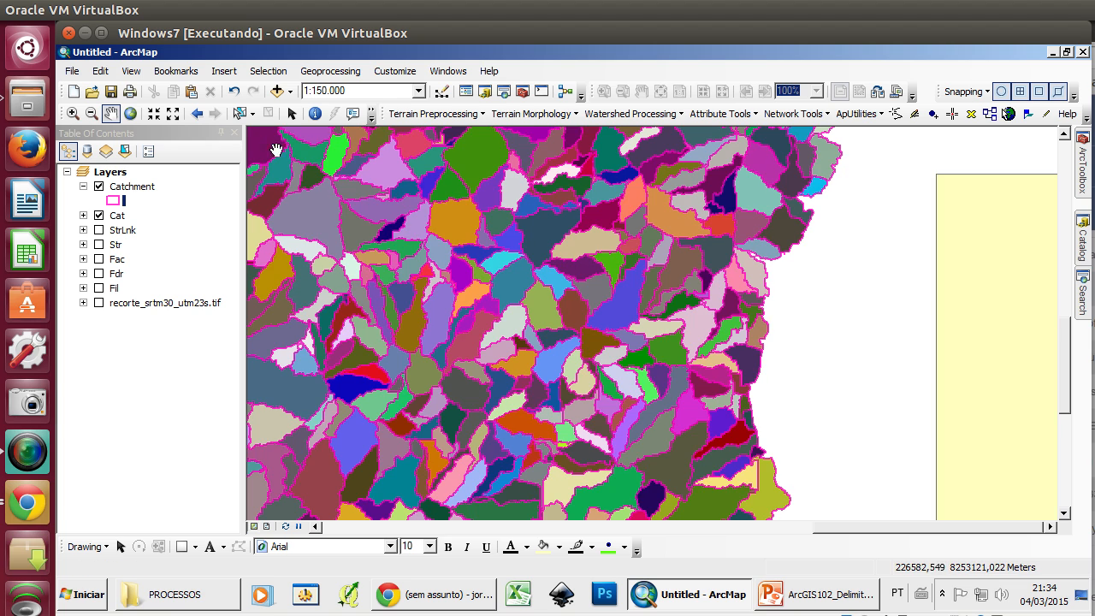
left_click(175, 71)
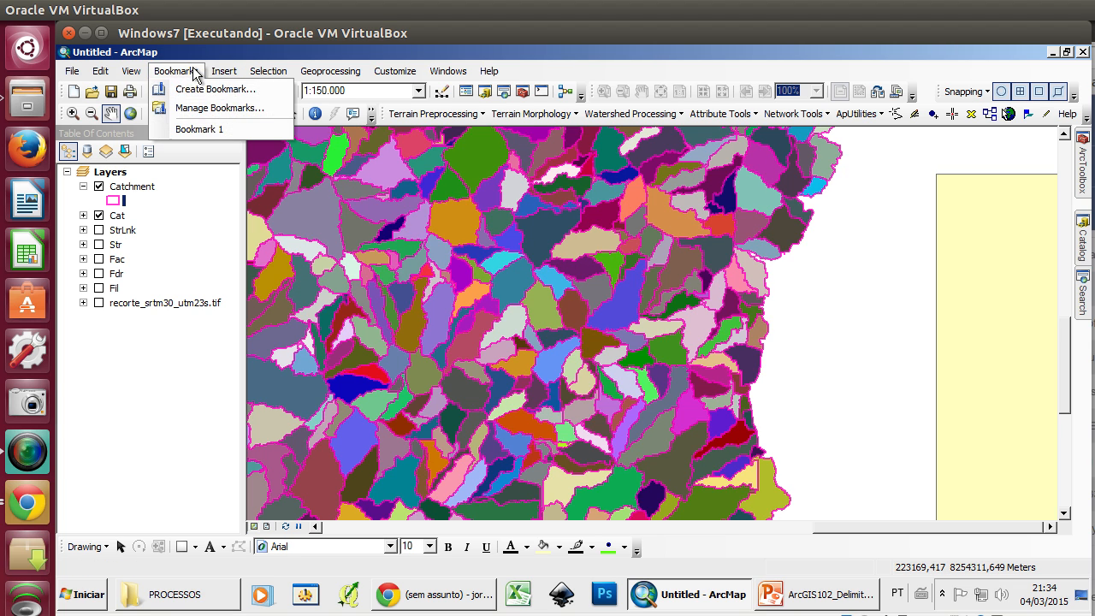
left_click(208, 129)
left_click(98, 215)
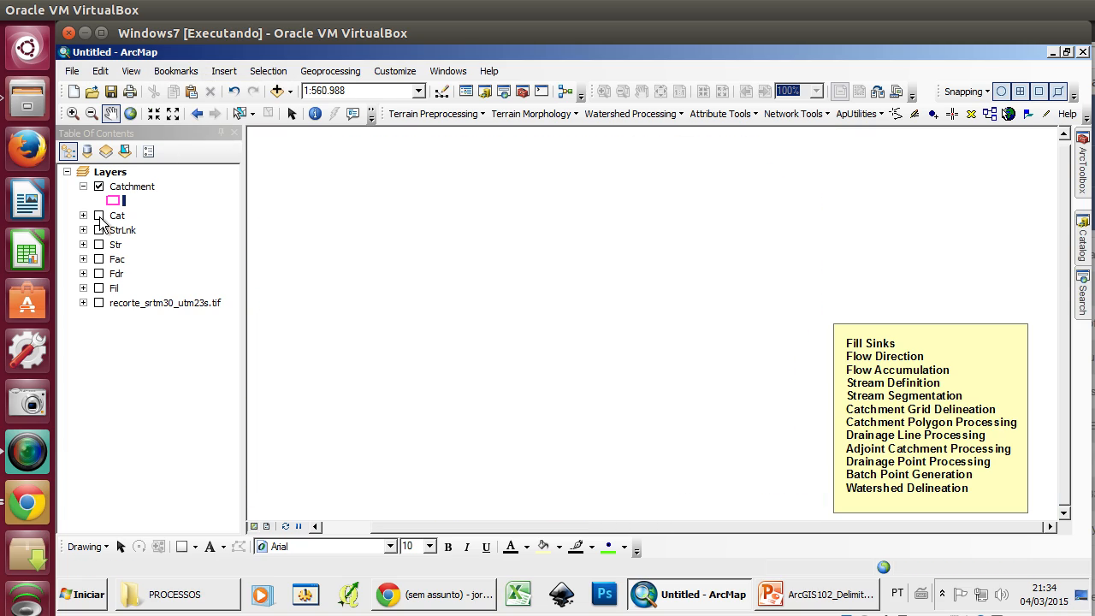
left_click(98, 186)
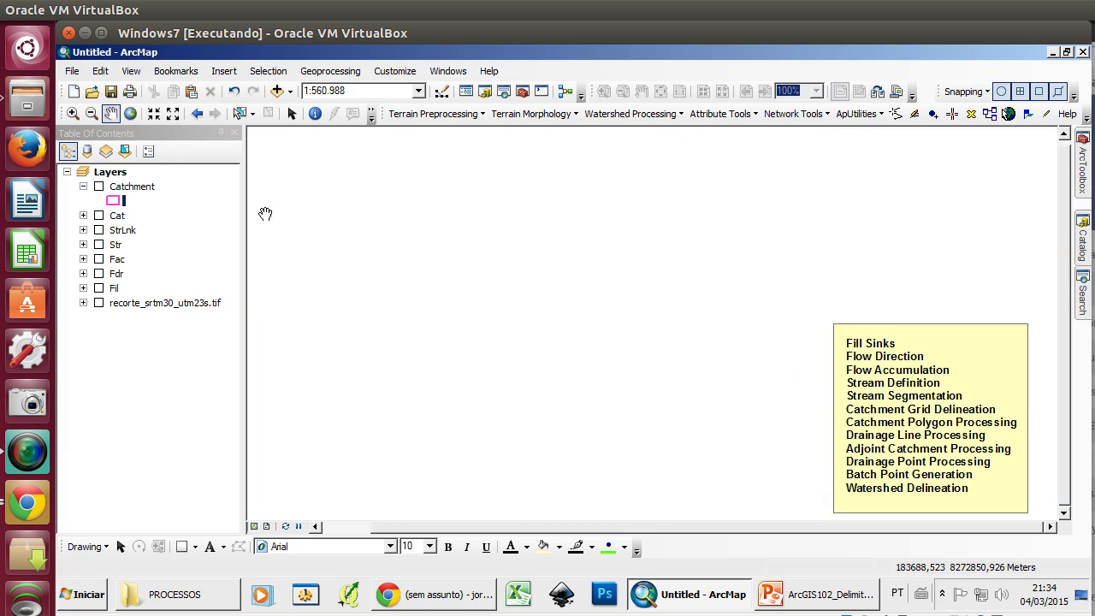
left_click(83, 186)
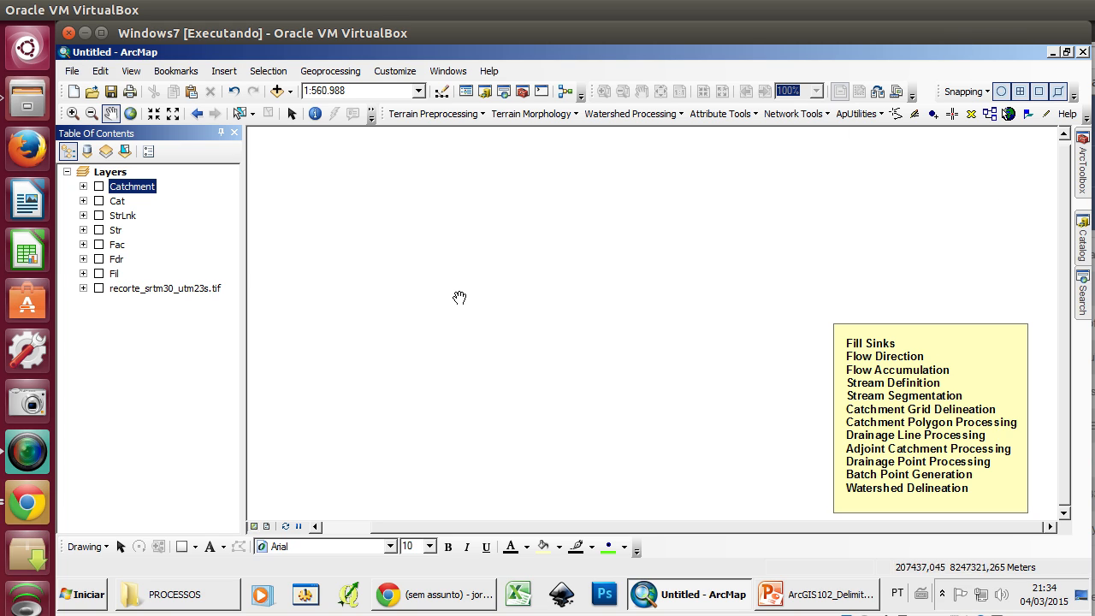
- Display the Cat and StrLnk layers in turn to review them, leaving both hidden
left_click(98, 203)
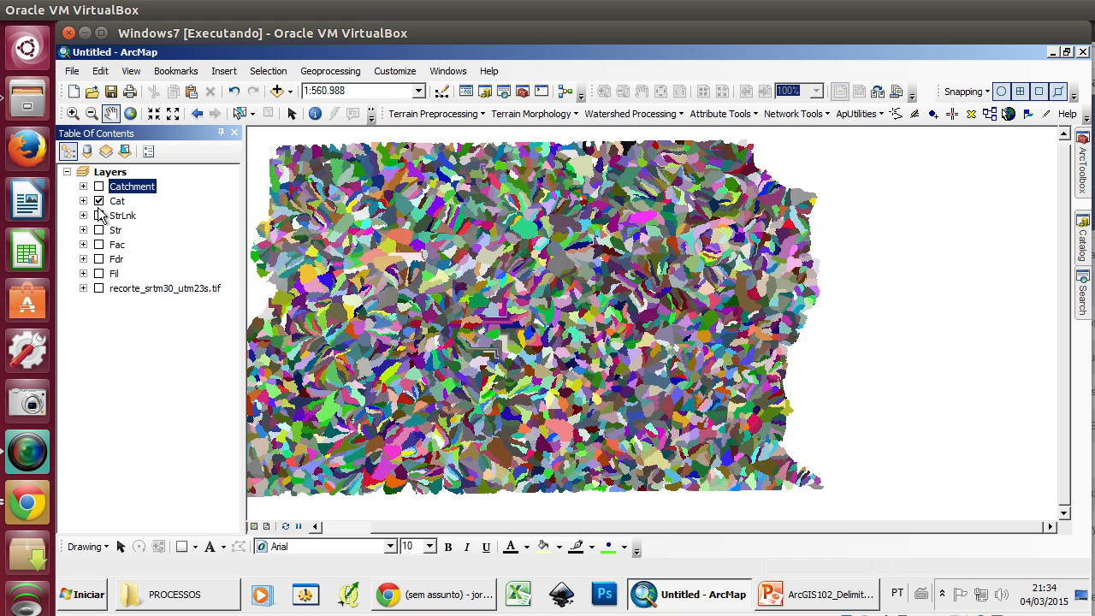
left_click(98, 215)
left_click(97, 201)
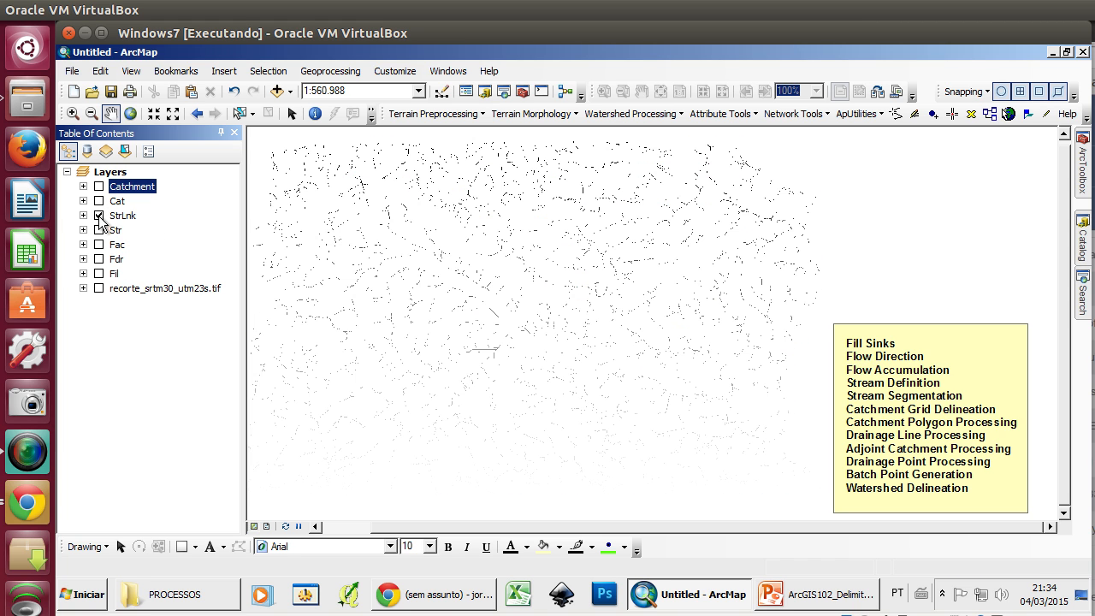
left_click(98, 216)
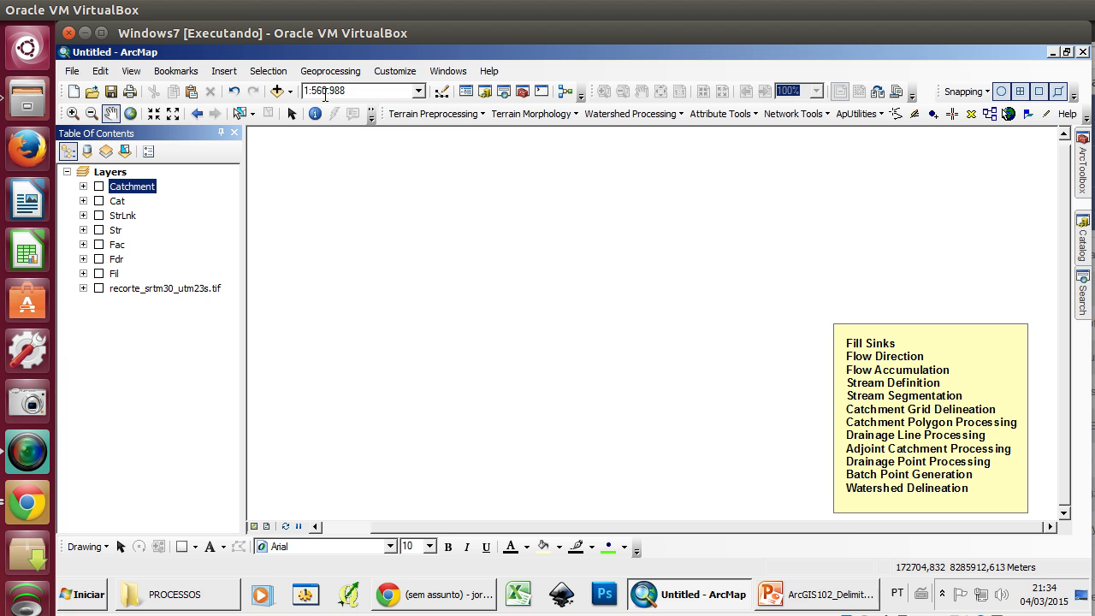
- Try to run Drainage Line Processing on the unsaved map document
left_click(444, 113)
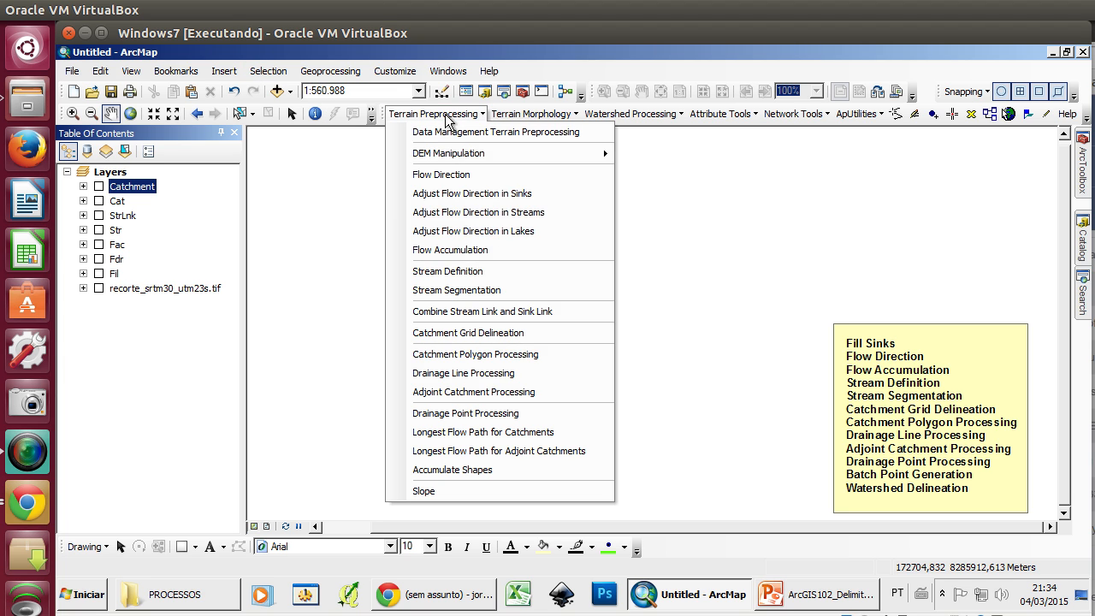
left_click(548, 374)
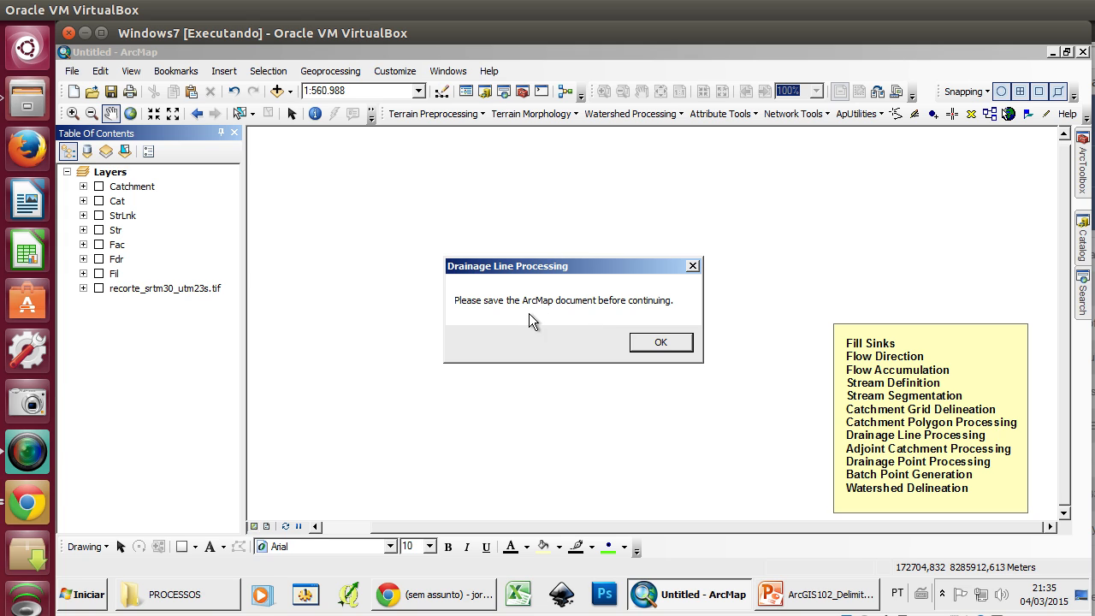
left_click(658, 341)
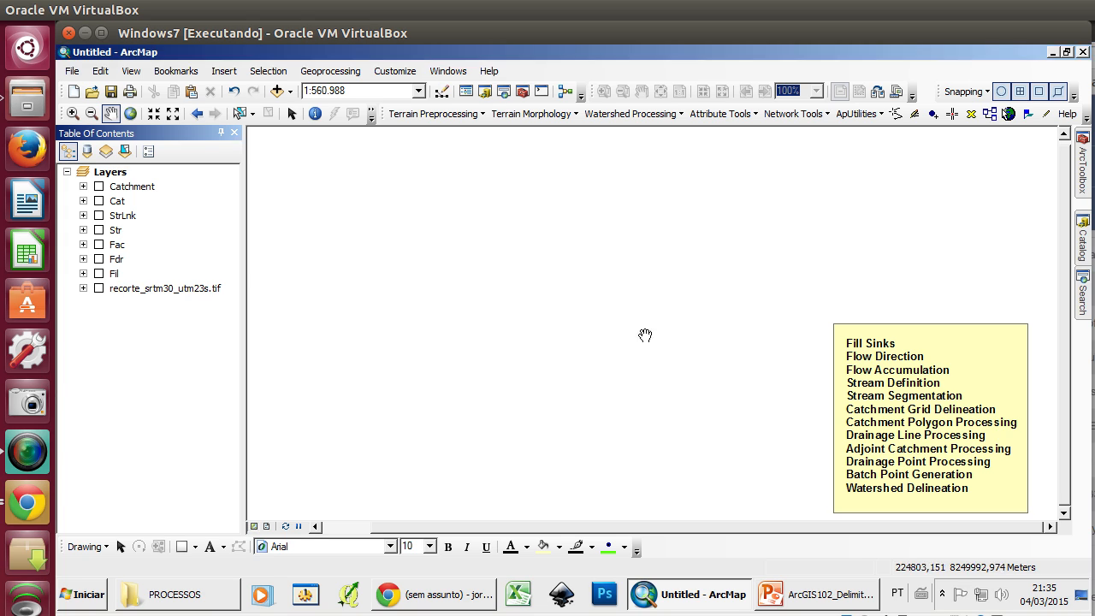
- Save the map document as archydro.mxd in the C:\ARCHYDRO\DOCUMENTOS folder
left_click(72, 71)
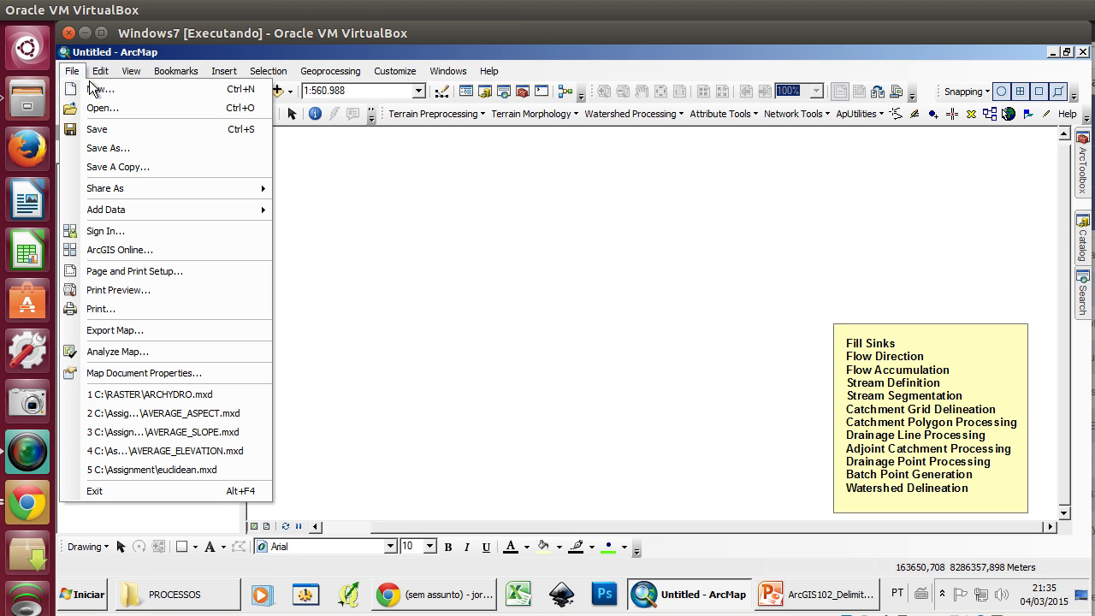
left_click(190, 144)
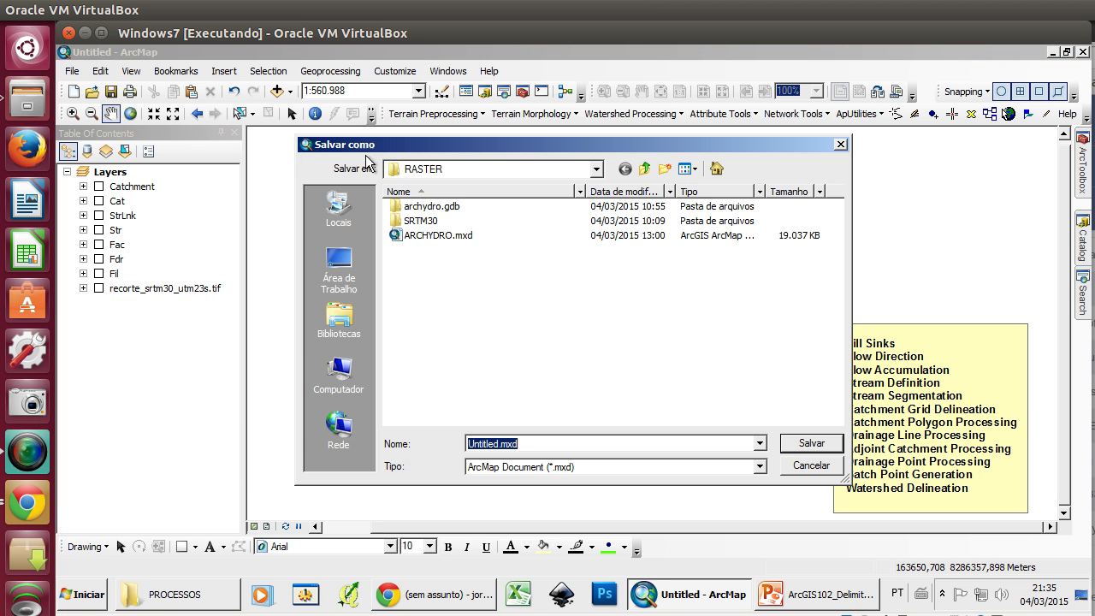
left_click(504, 170)
left_click(453, 284)
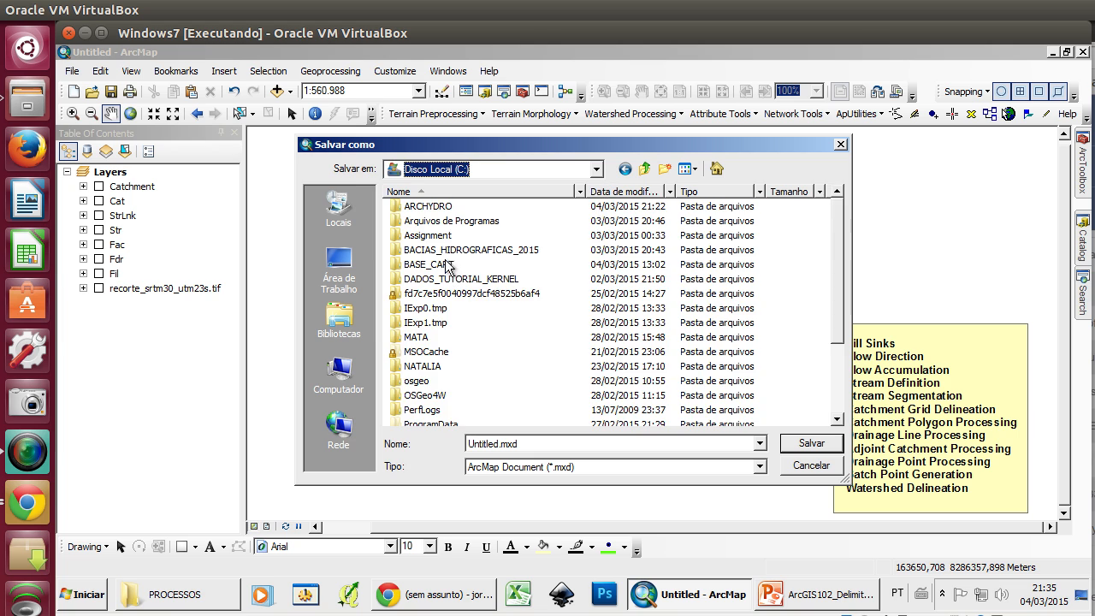
double_click(428, 209)
double_click(432, 208)
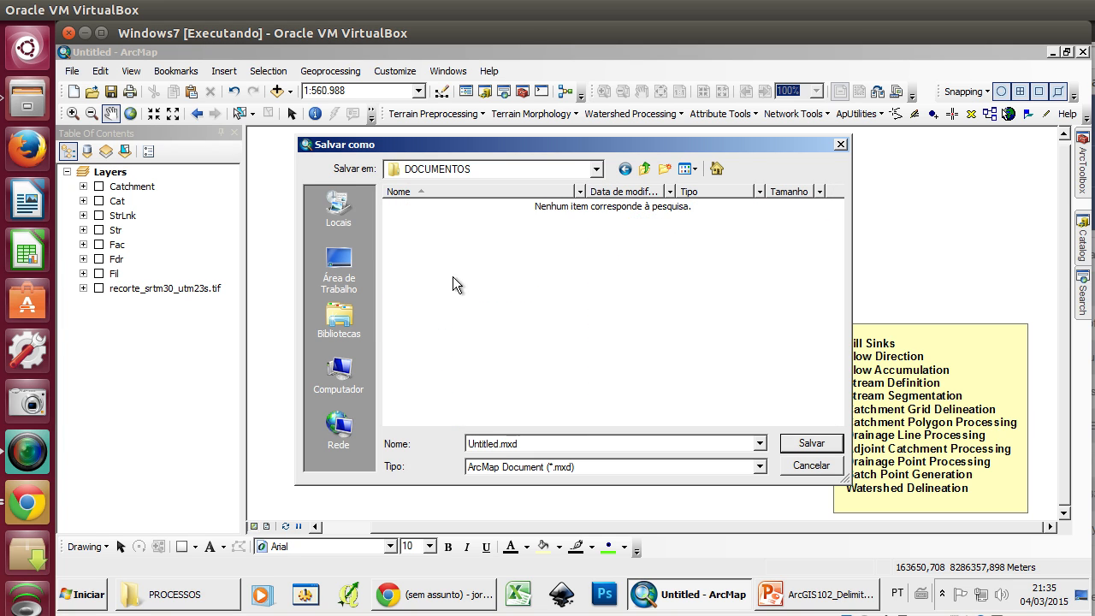
left_click(500, 444)
left_click_drag(500, 444, 396, 424)
type("ae")
left_click(814, 442)
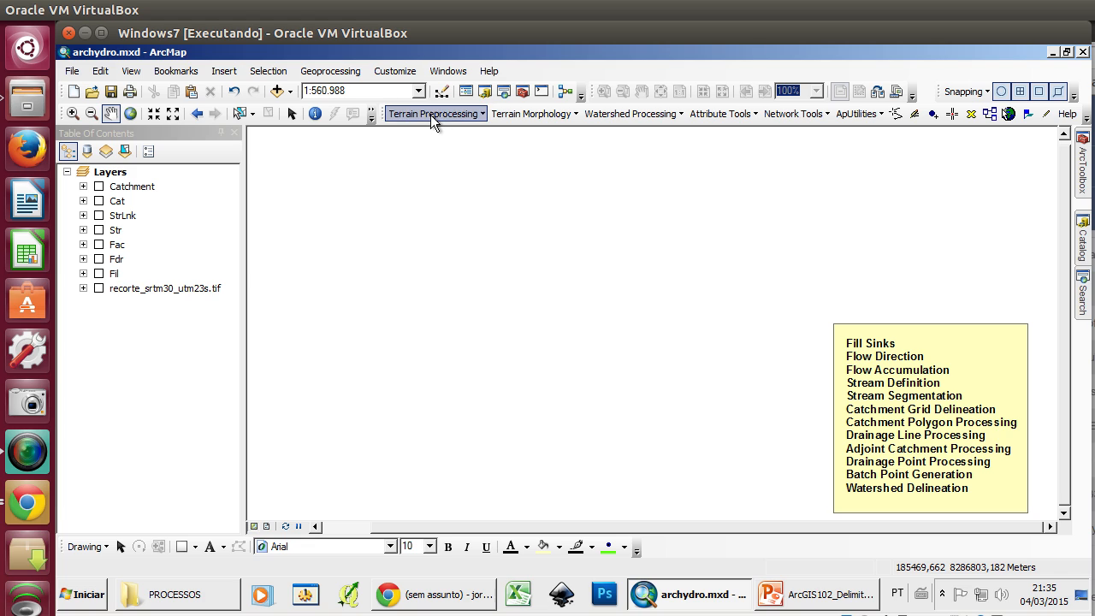
- Run Drainage Line Processing with StrLnk as stream link grid, Fdr as flow direction grid and DrainageLine as output
left_click(185, 135)
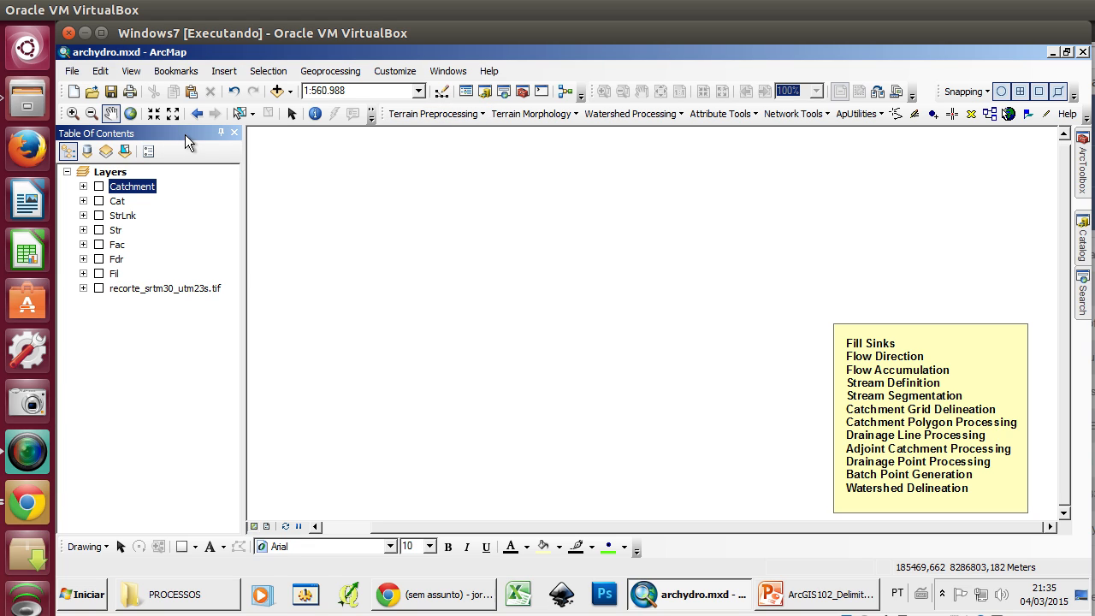
left_click(433, 114)
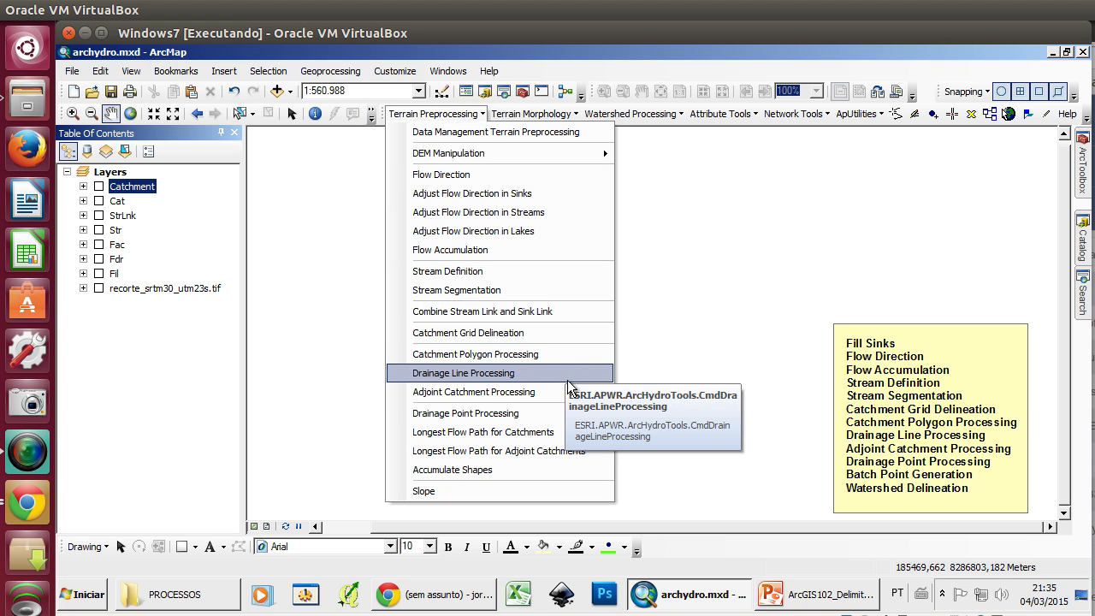
left_click(553, 380)
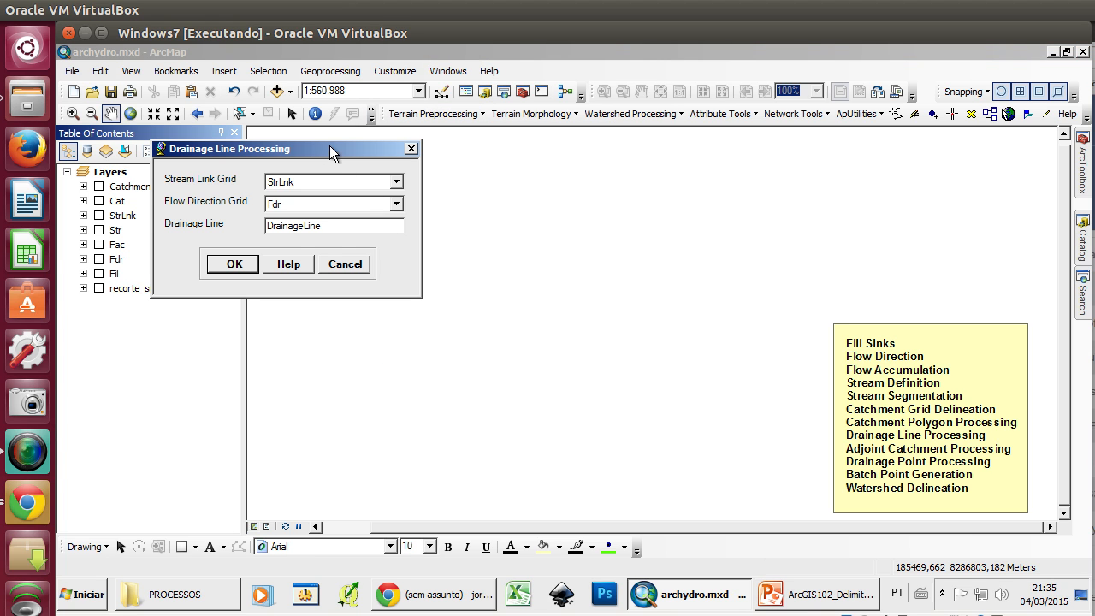
left_click_drag(329, 149, 488, 186)
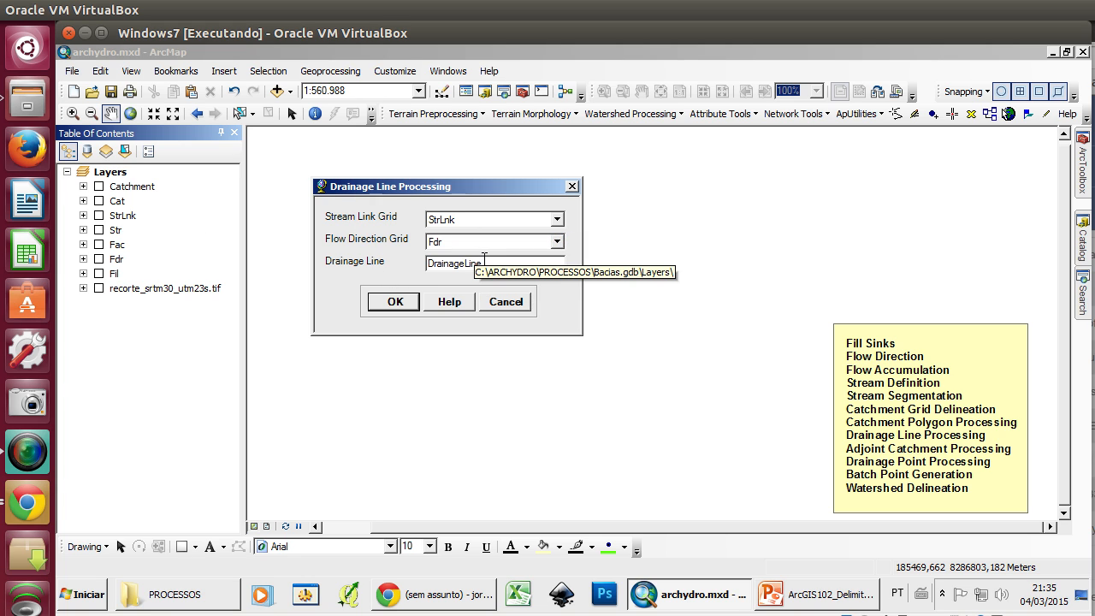
left_click(398, 302)
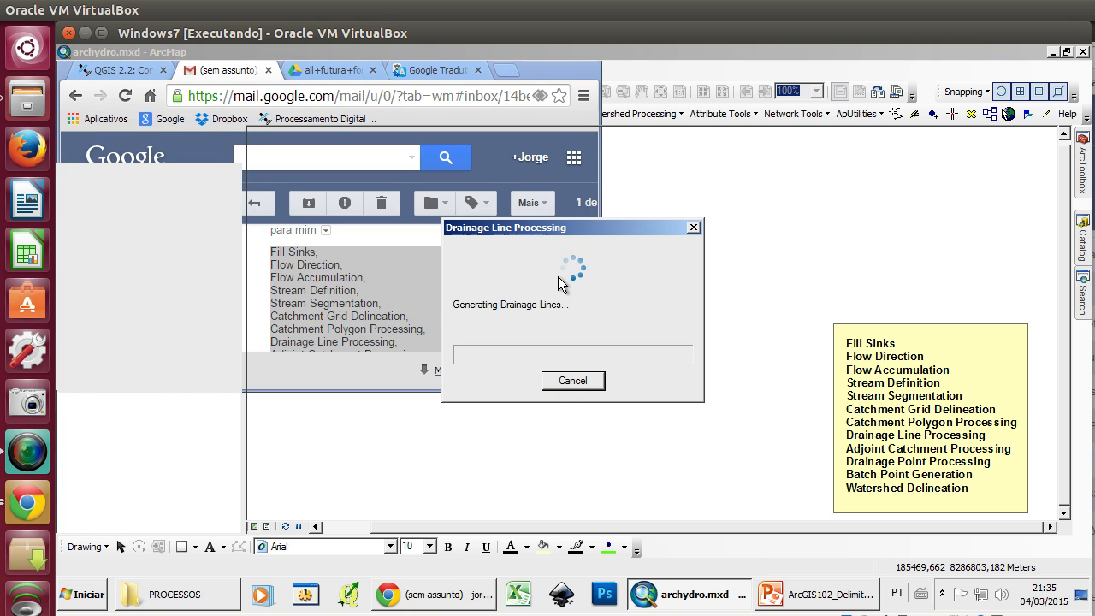
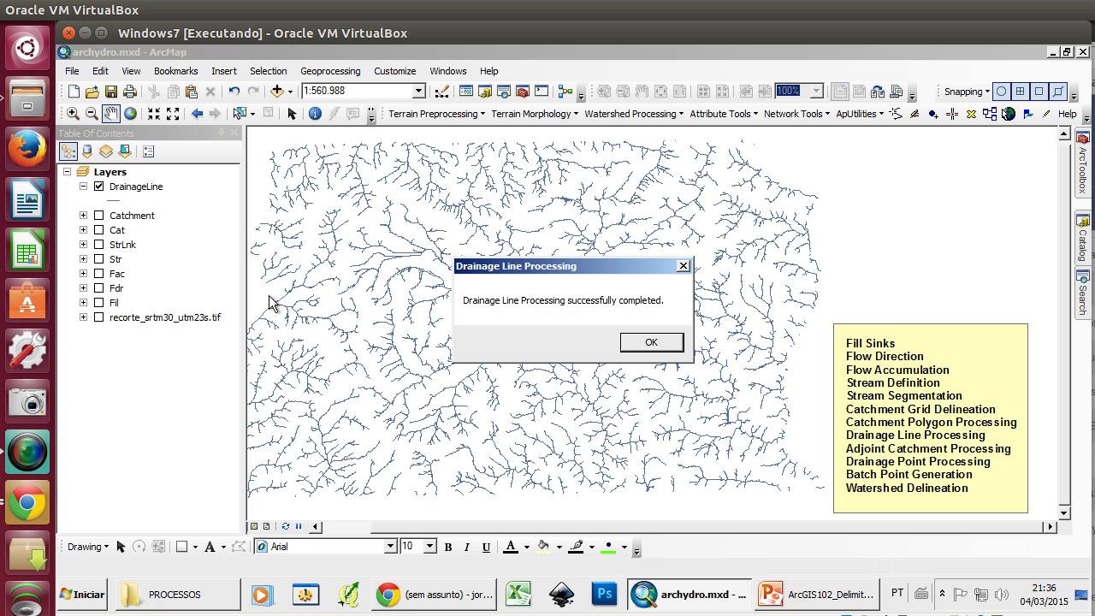
left_click(655, 343)
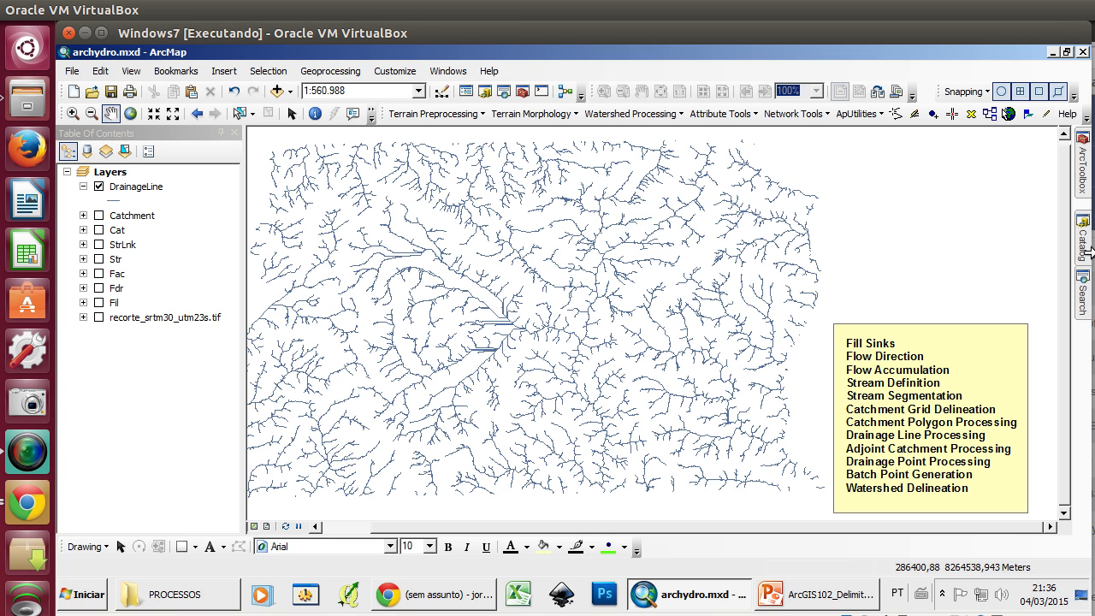
- Locate the DrainageLine feature class in the Layers dataset of Bacias.gdb in the catalog
mouse_move(1088, 250)
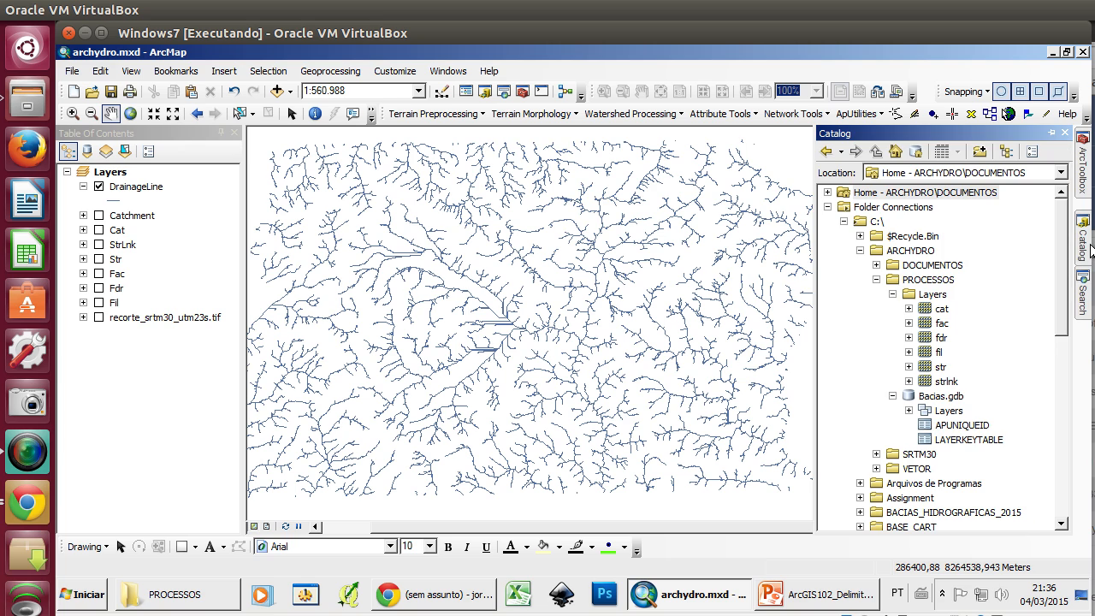
left_click(918, 400)
left_click(908, 411)
left_click(974, 439)
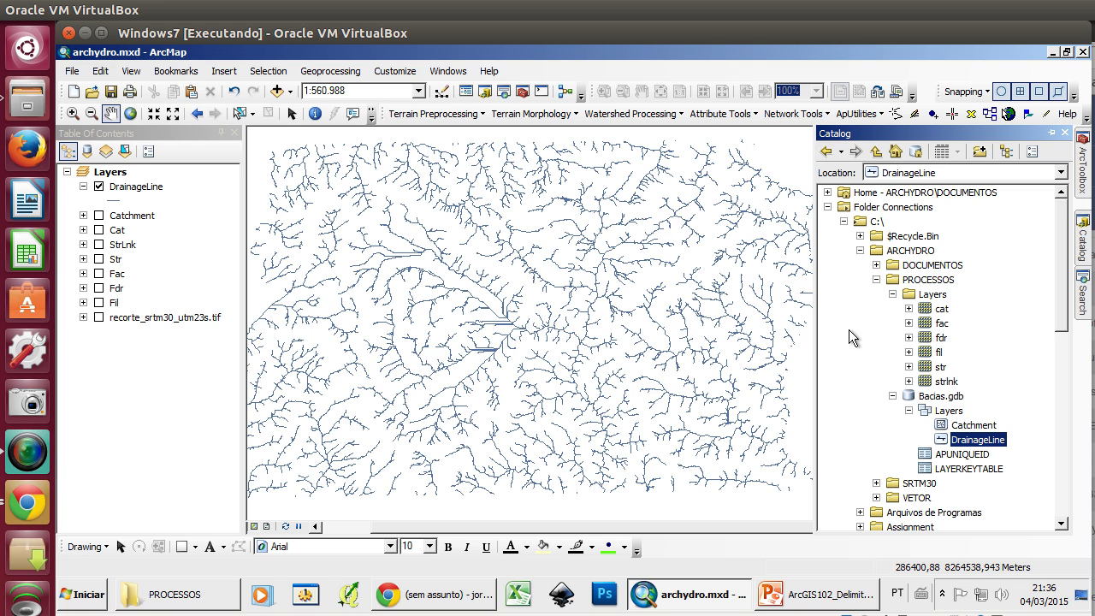
left_click(168, 131)
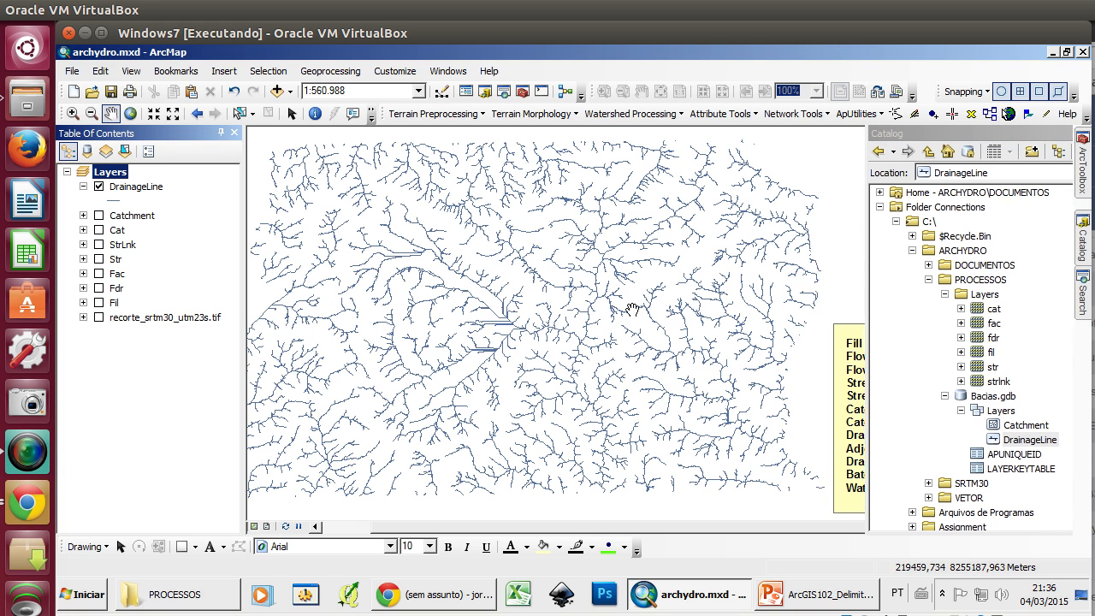
- Change the DrainageLine layer's line symbol colour to red
scroll(632, 309, "up", 3)
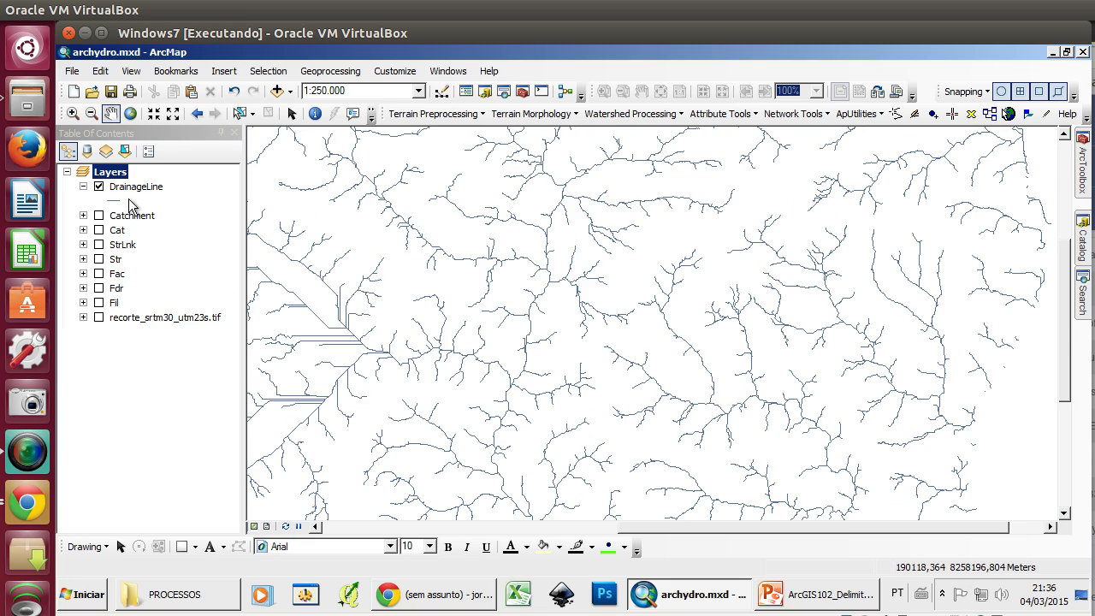
left_click(120, 201)
left_click(691, 245)
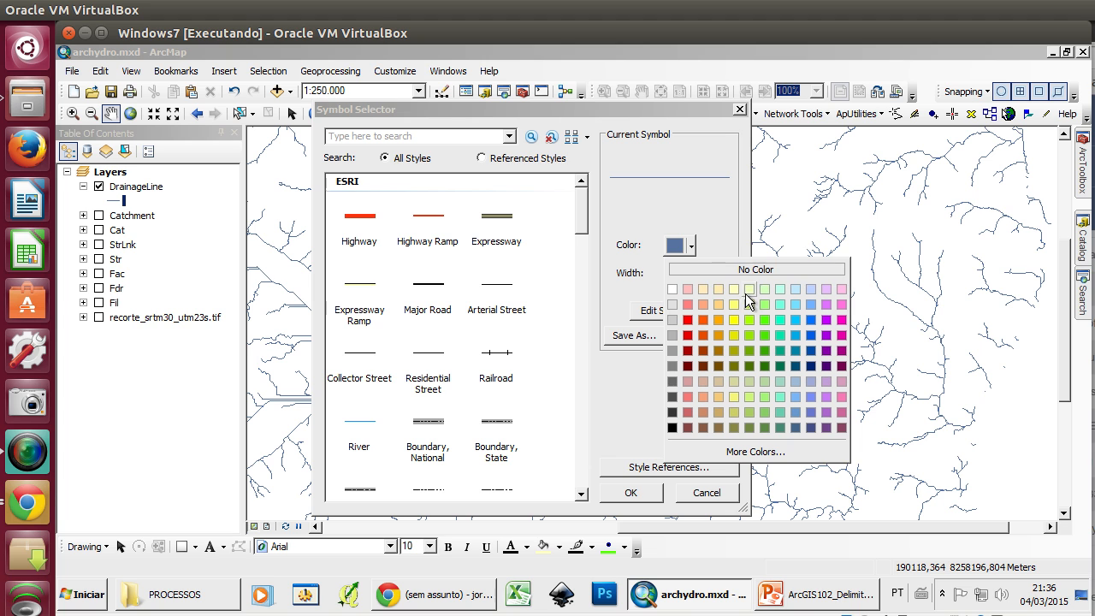
left_click(691, 319)
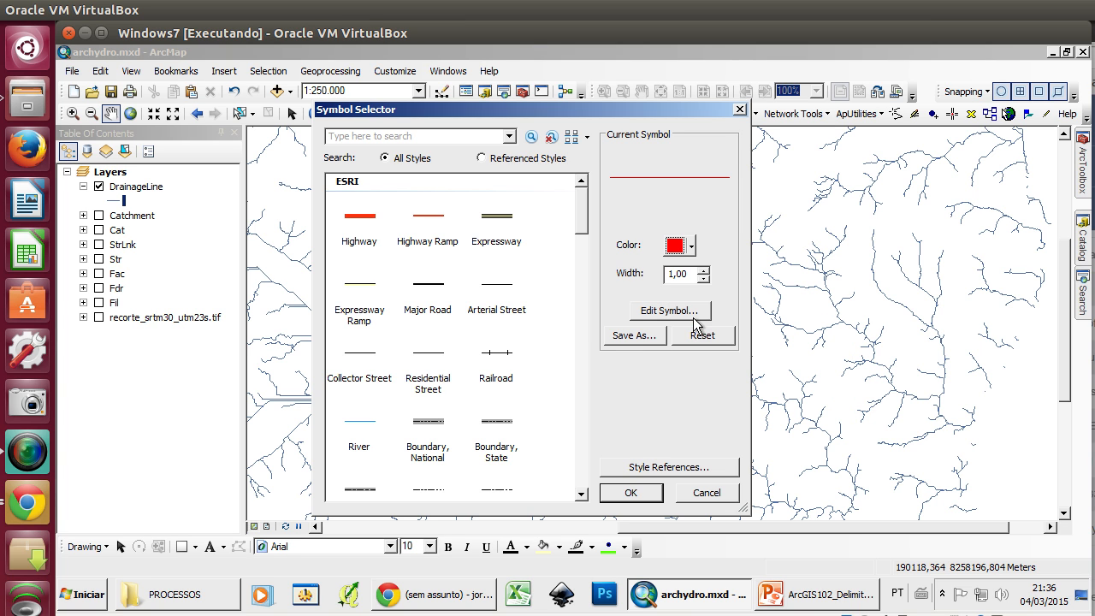
left_click(637, 493)
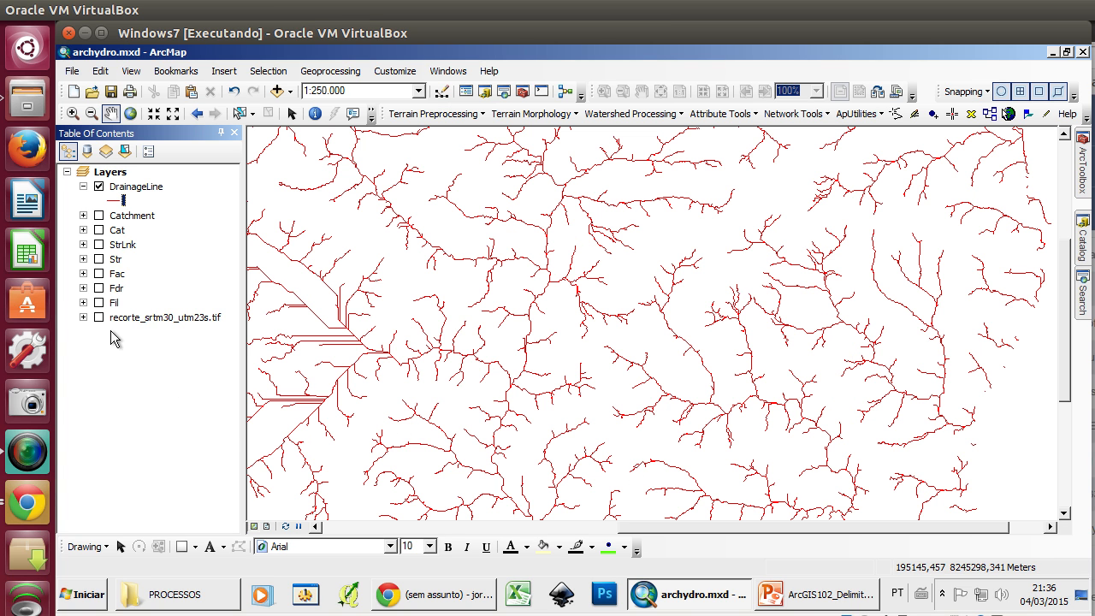
- Display recorte_srtm30_utm23s.tif beneath the drainage lines and examine how the streams follow the relief across the area
left_click(99, 317)
scroll(684, 316, "up", 2)
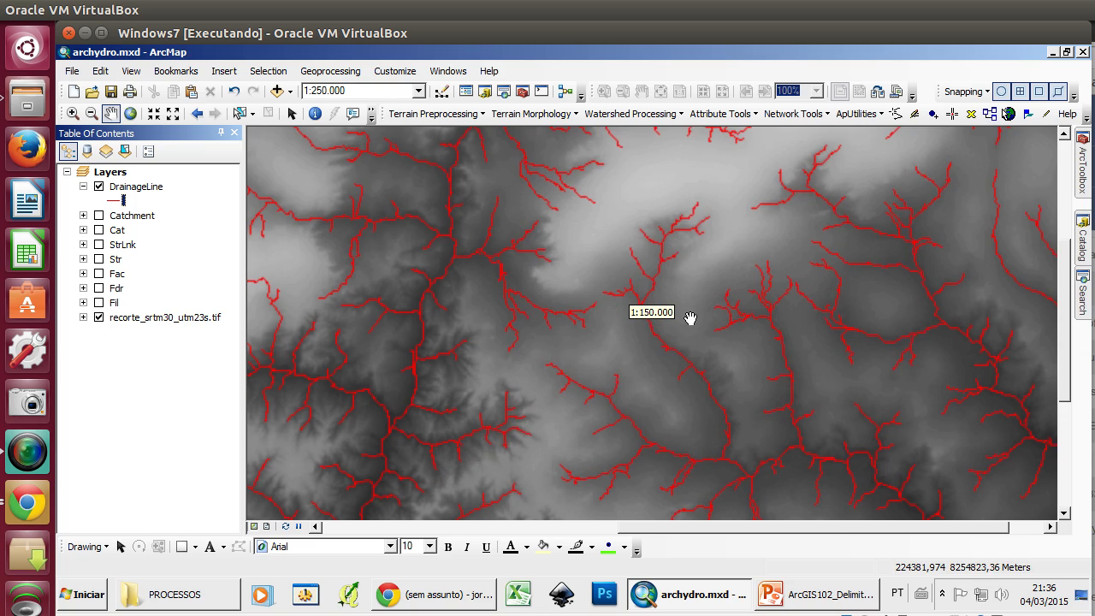
left_click_drag(541, 144, 615, 346)
left_click_drag(609, 300, 606, 394)
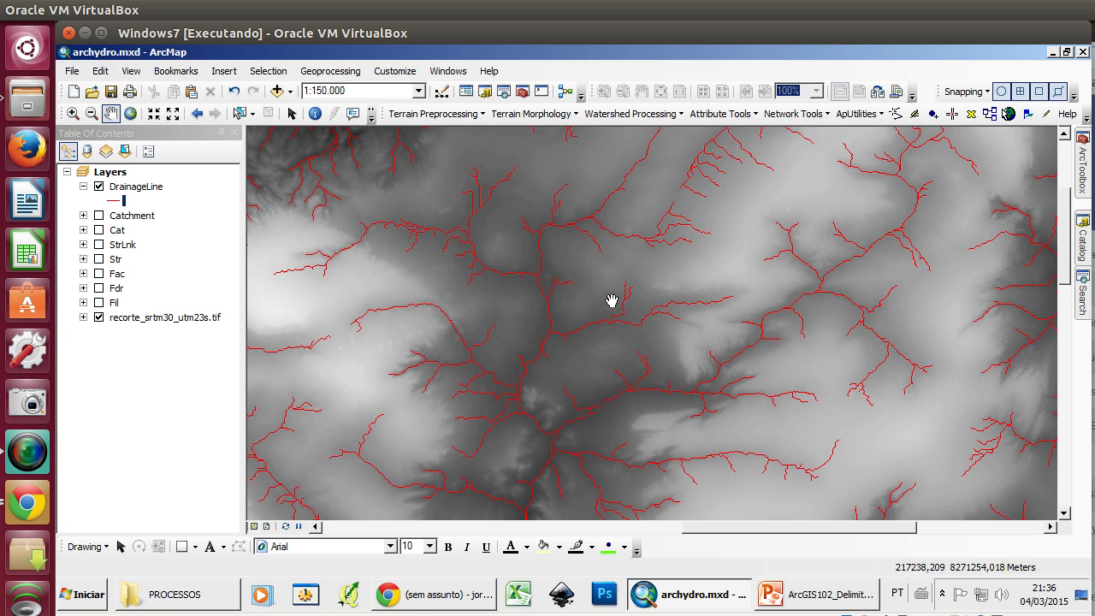
left_click_drag(611, 300, 597, 330)
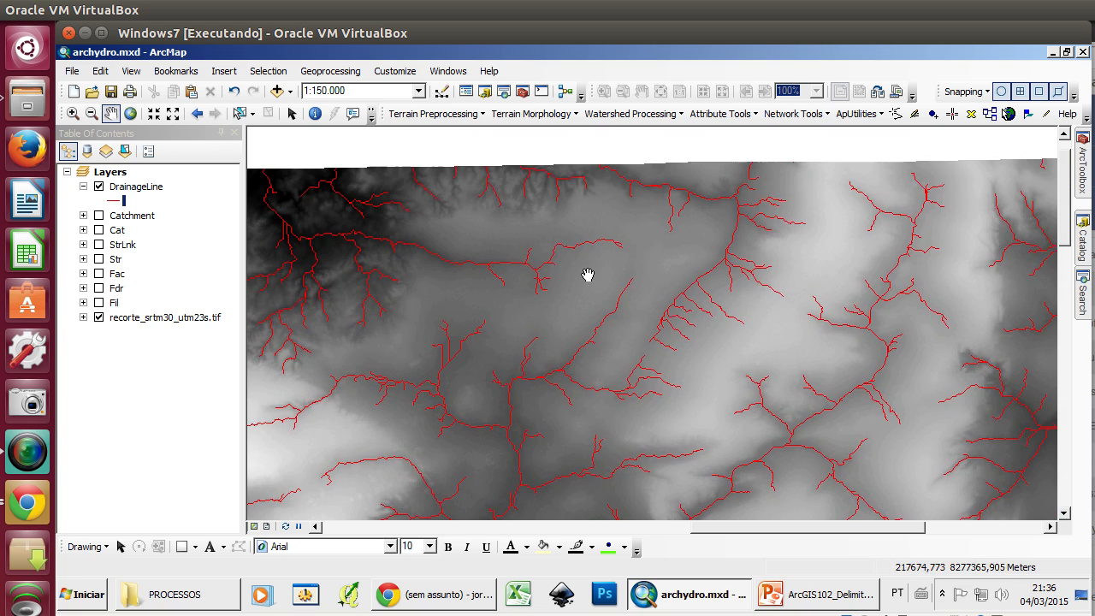
left_click_drag(586, 274, 544, 217)
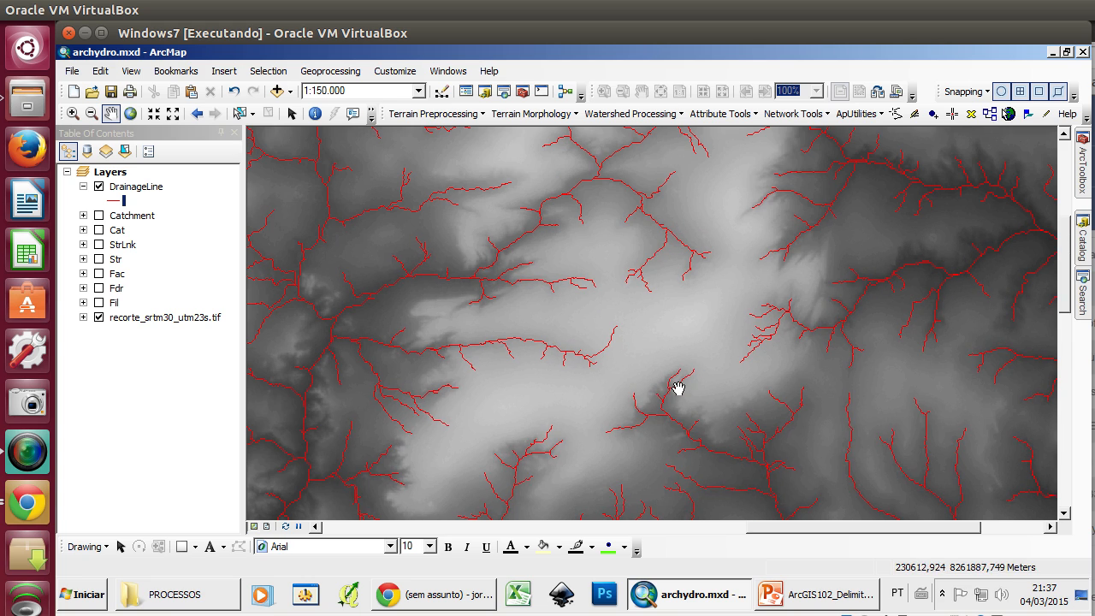
left_click_drag(677, 388, 642, 469)
left_click_drag(711, 402, 591, 398)
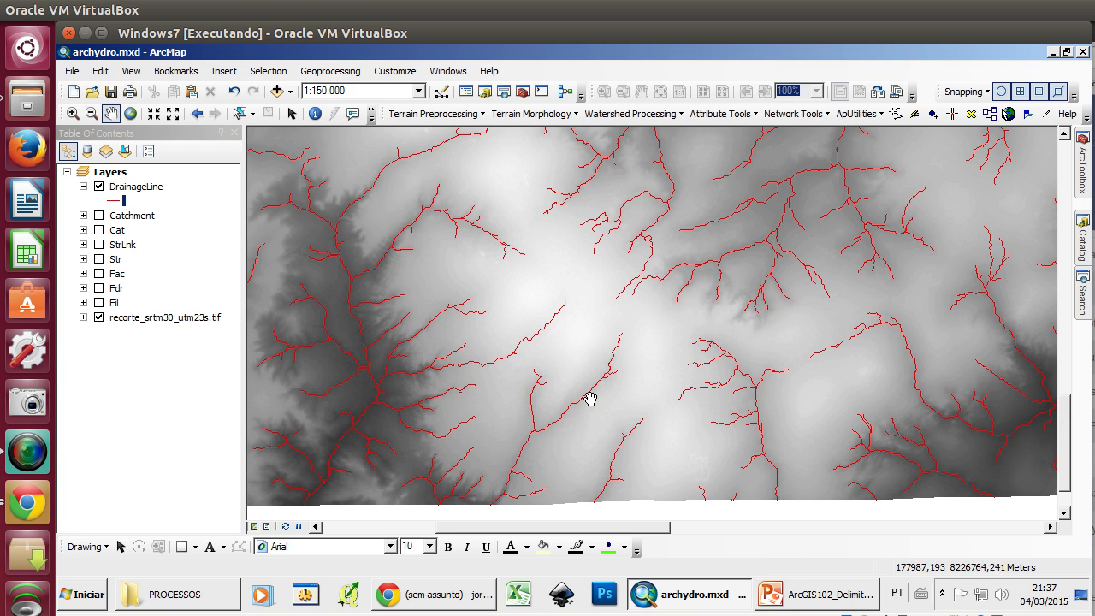
- Inspect the DrainageLine attribute table, then close it
left_click(139, 189)
left_click_drag(721, 305, 631, 402)
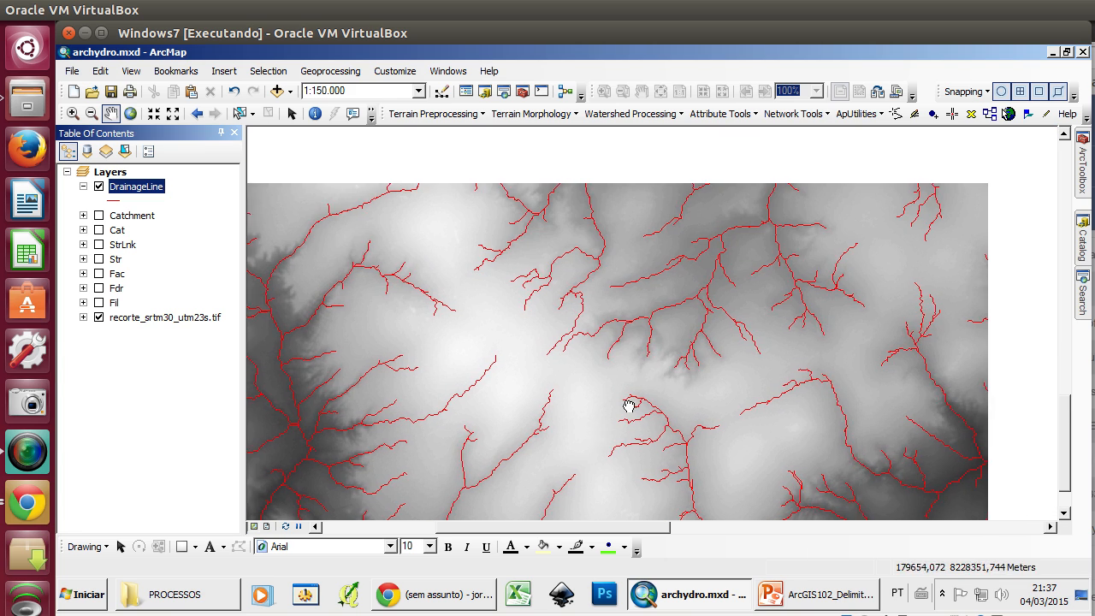
right_click(149, 188)
left_click(243, 232)
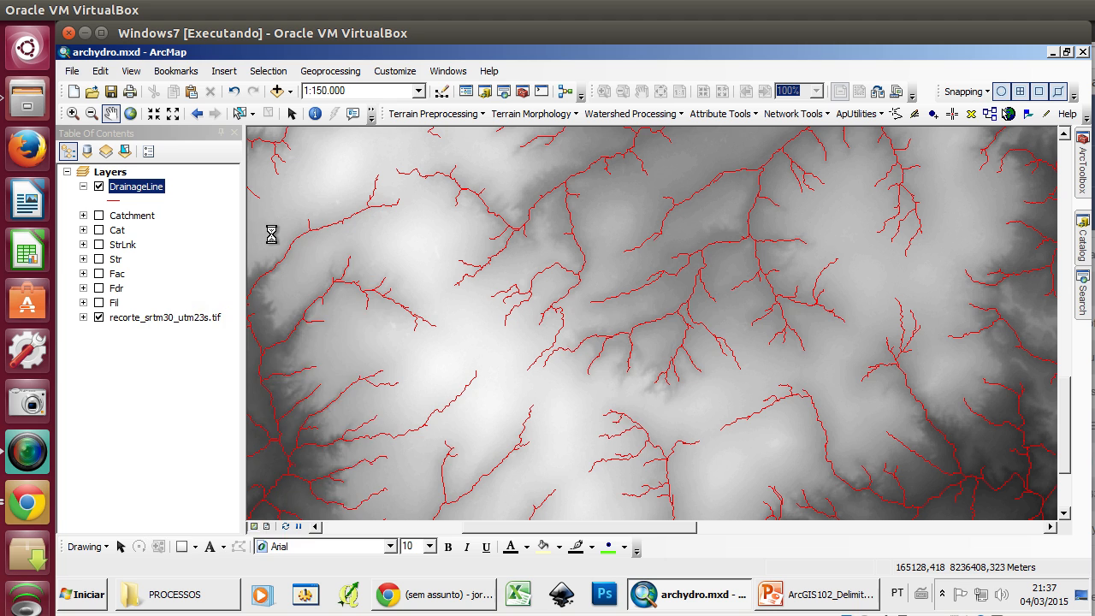
left_click_drag(512, 318, 488, 150)
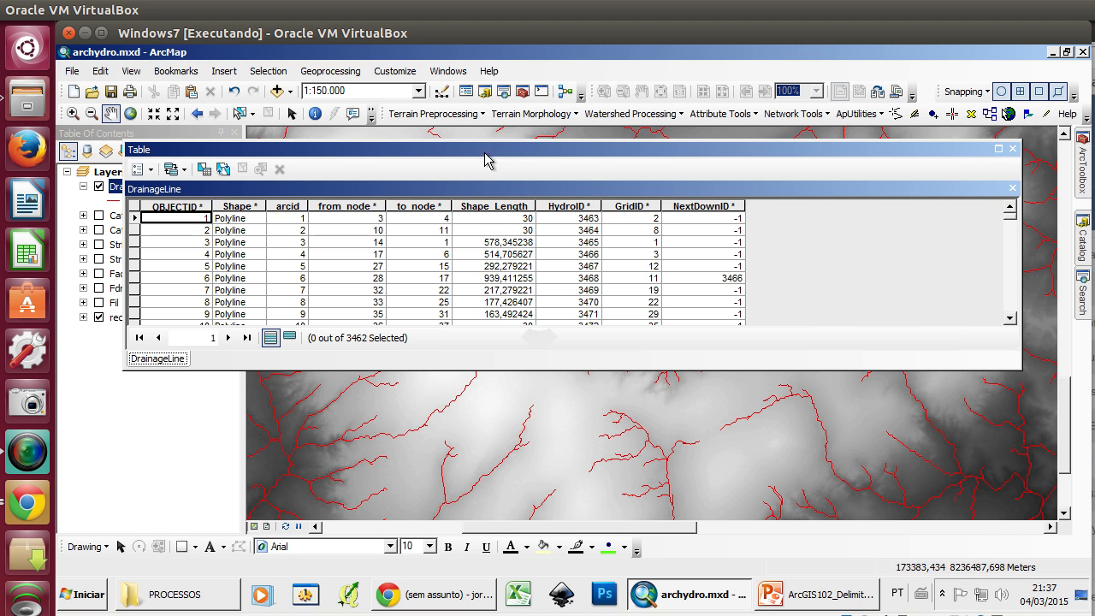
left_click(1011, 148)
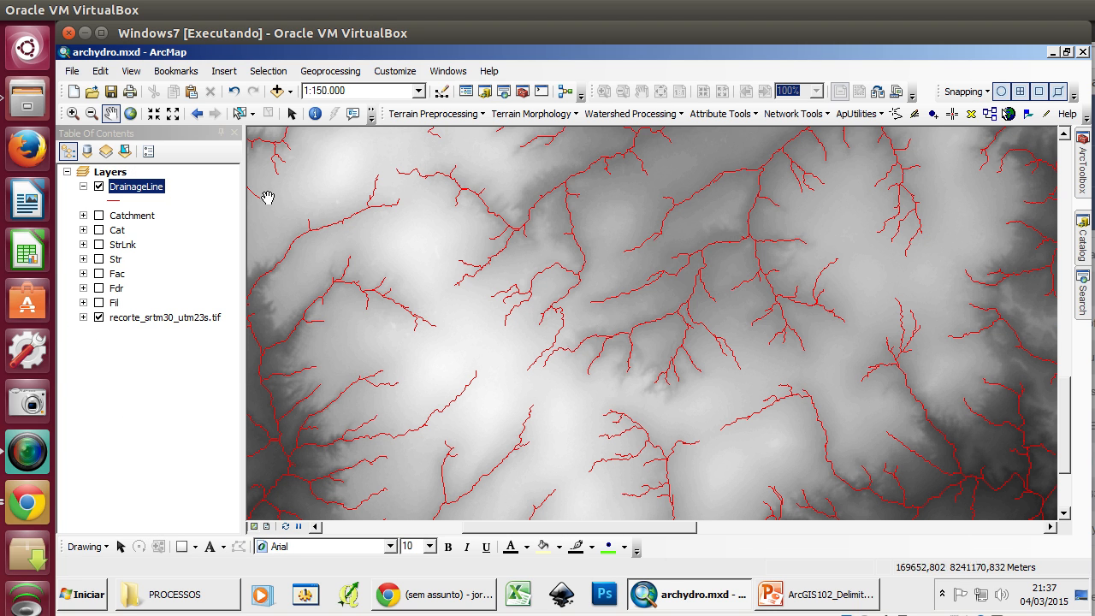
- Hide the DrainageLine and recorte_srtm30_utm23s.tif layers and return the map to the Bookmark 1 extent
left_click(99, 188)
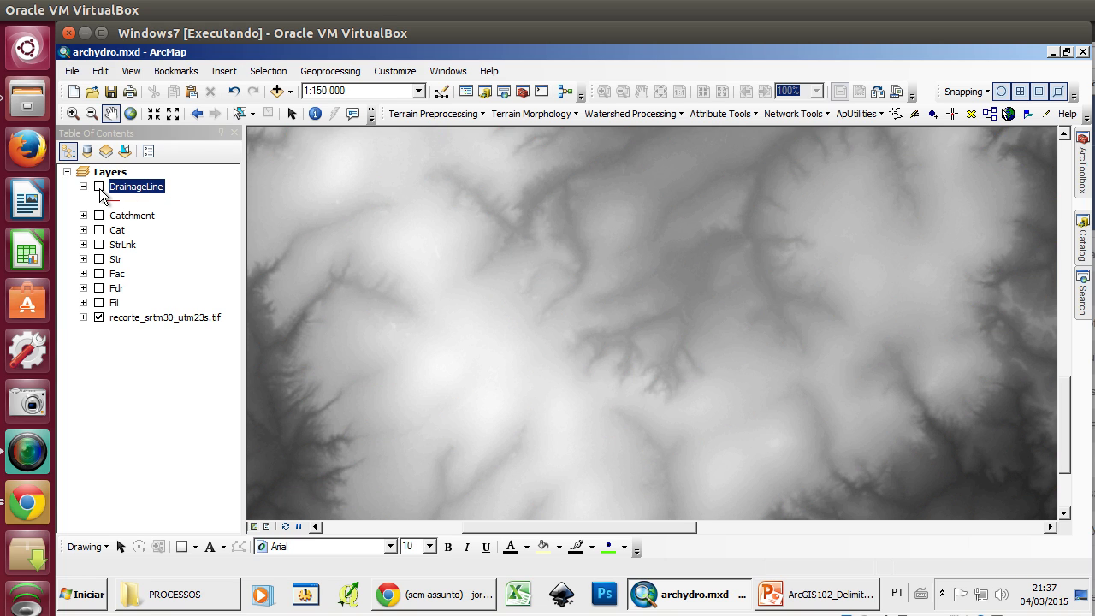
left_click(99, 318)
left_click(171, 71)
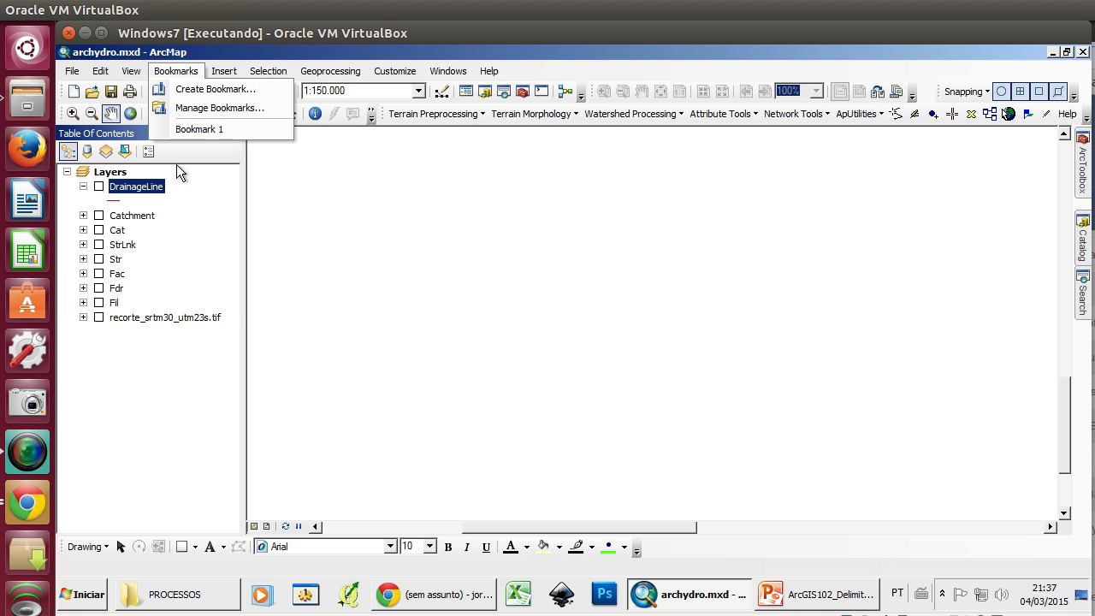
left_click(213, 129)
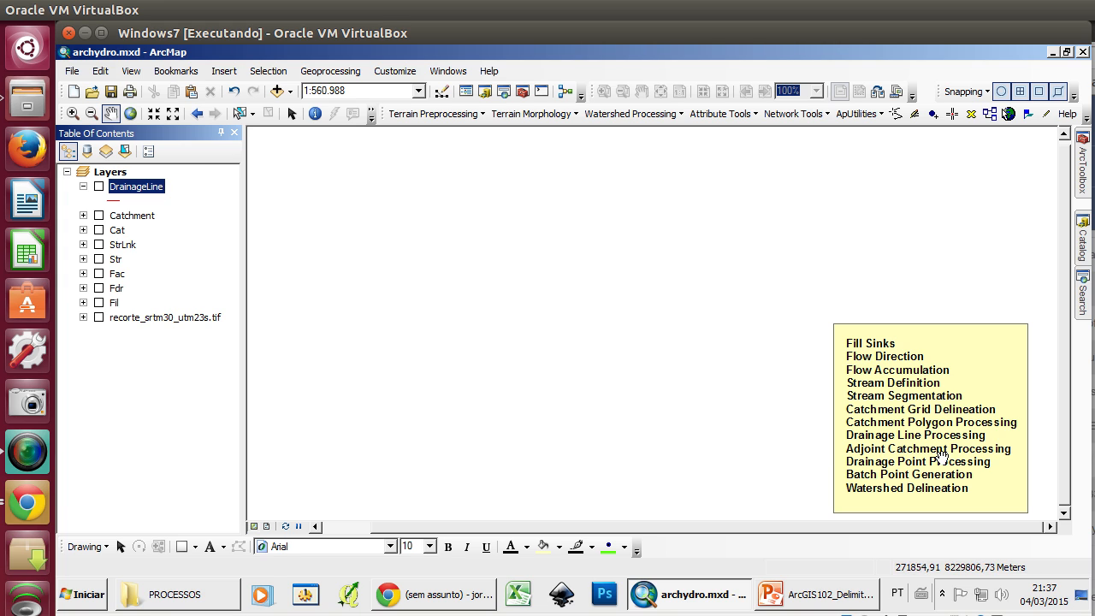
- Run Adjoint Catchment Processing with DrainageLine as drainage line, Catchment as catchment and AdjointCatchment as output
left_click(440, 119)
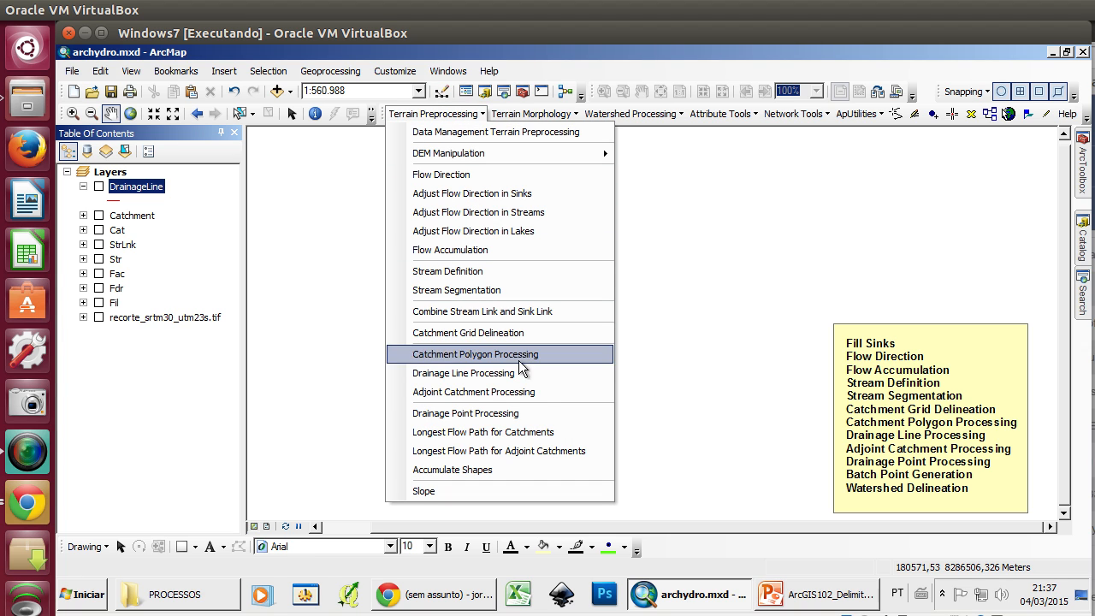
left_click(554, 391)
left_click_drag(144, 69, 462, 197)
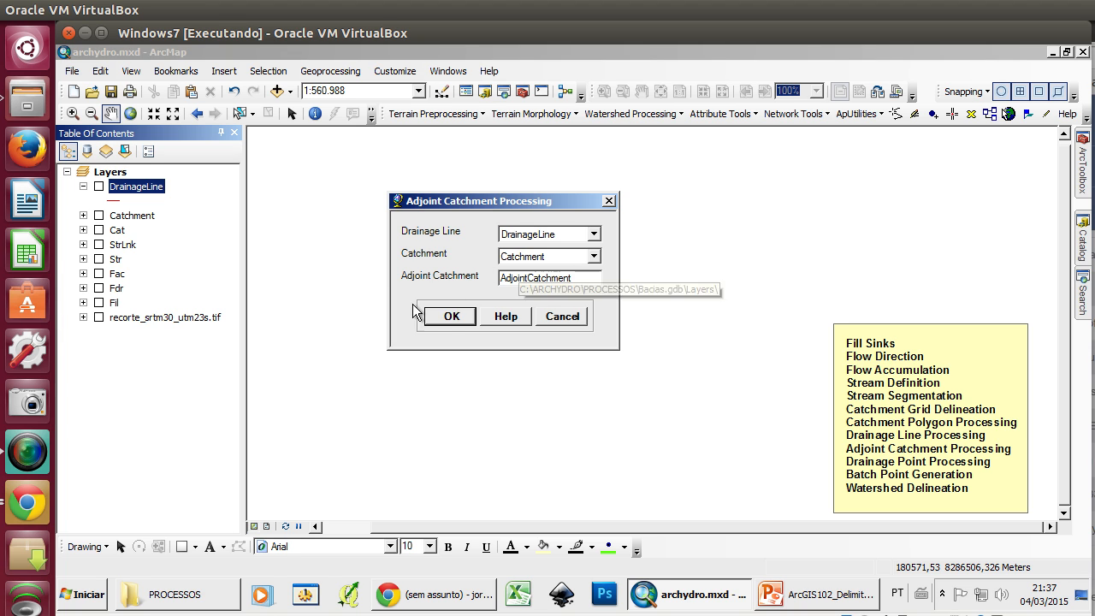
left_click(446, 315)
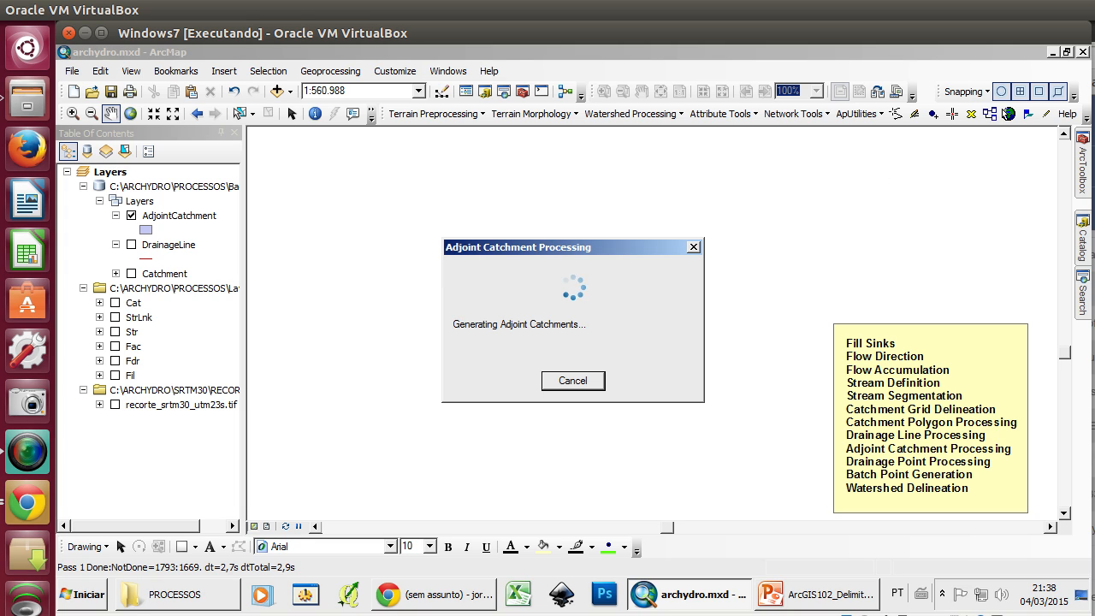
key("alt+Tab")
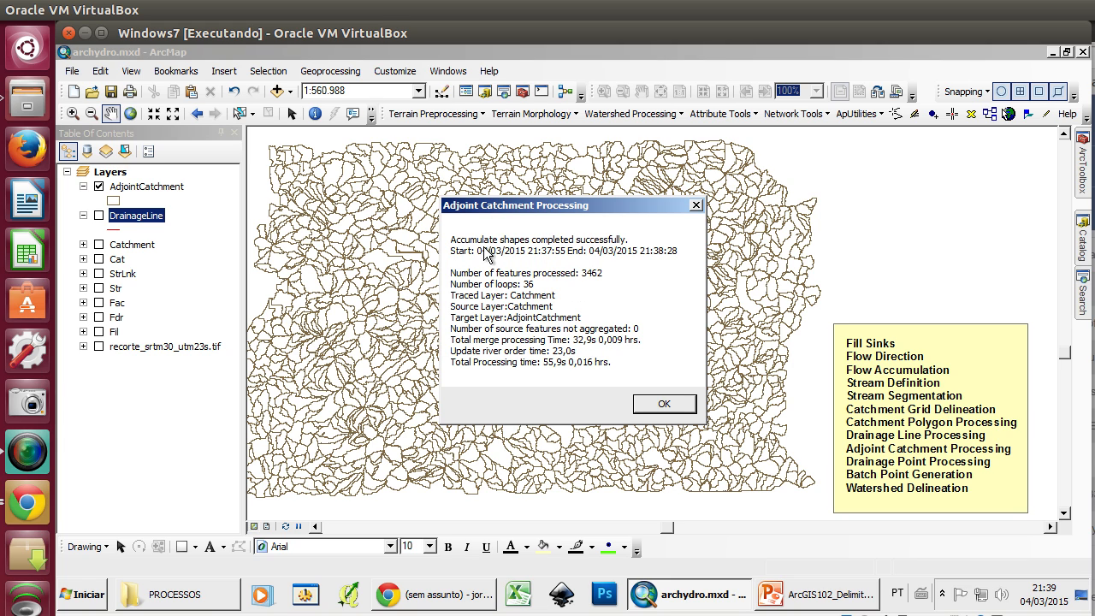
left_click(663, 402)
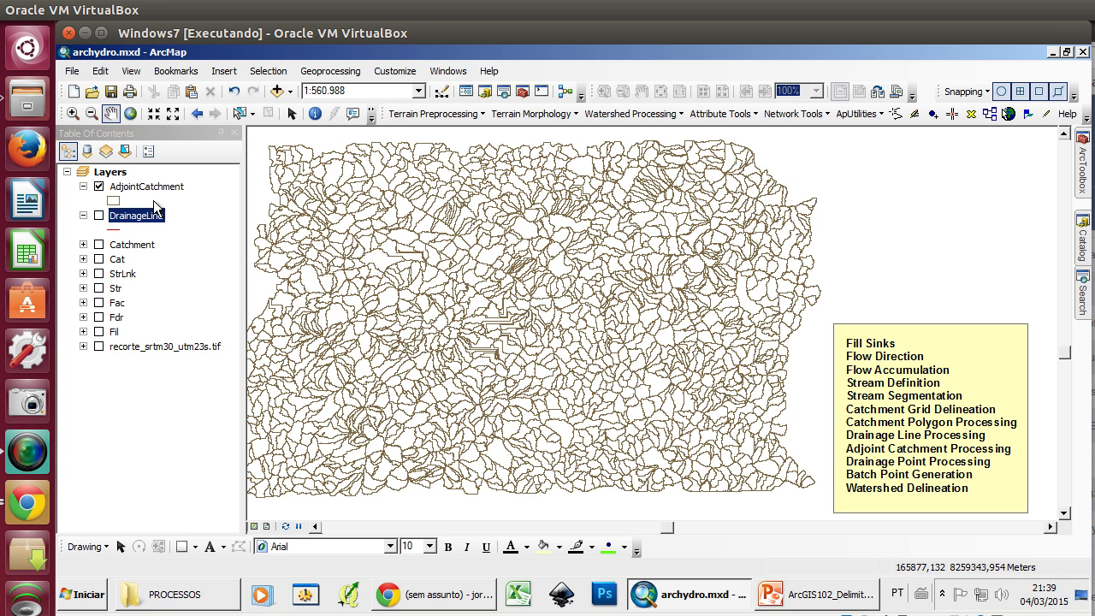
- Collapse the legends of the AdjointCatchment and DrainageLine layers
left_click(145, 188)
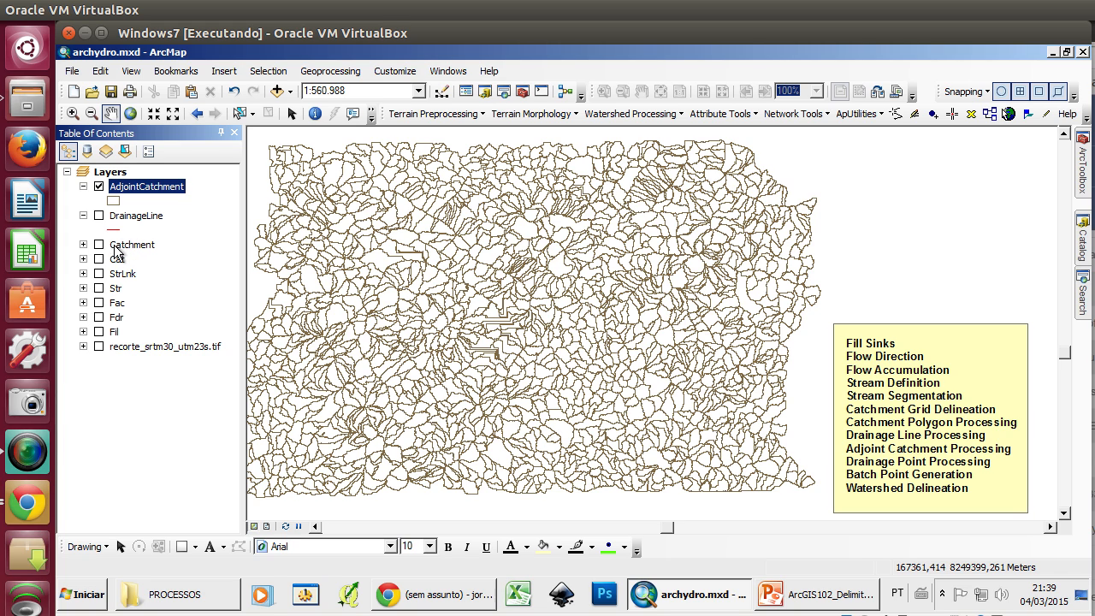
left_click(83, 185)
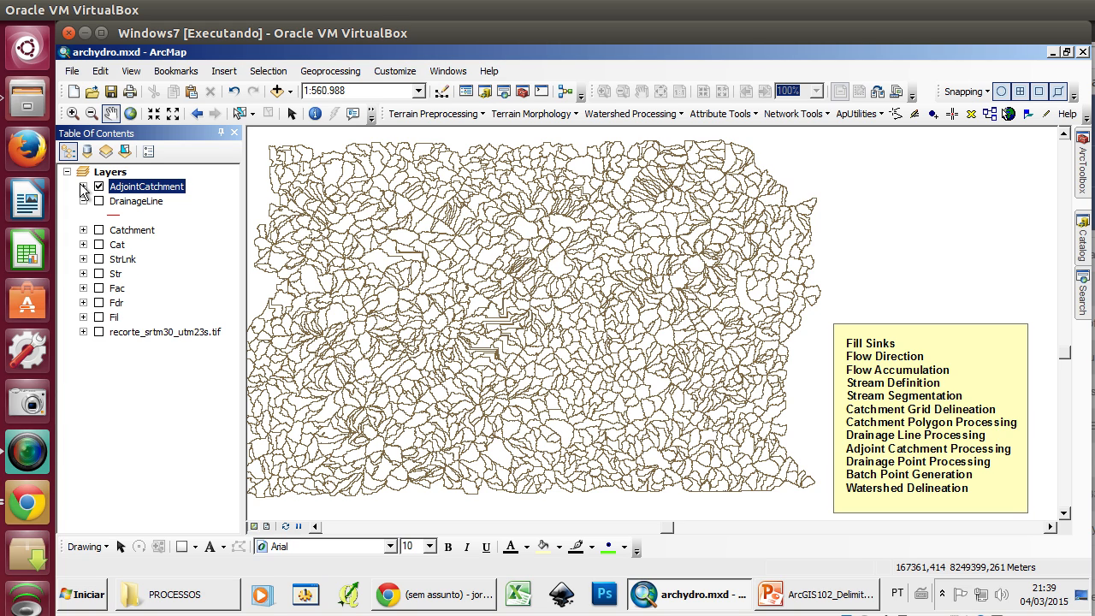
left_click(83, 201)
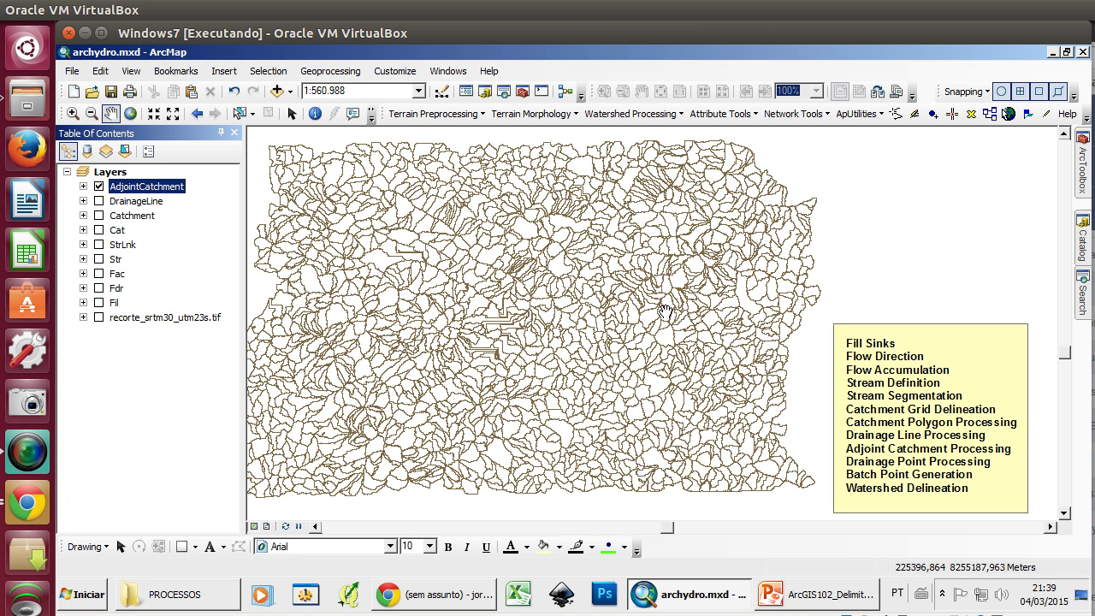
- Hide AdjointCatchment, display DrainageLine over recorte_srtm30_utm23s.tif, and examine the drainage in the southeastern part of the map
left_click(98, 317)
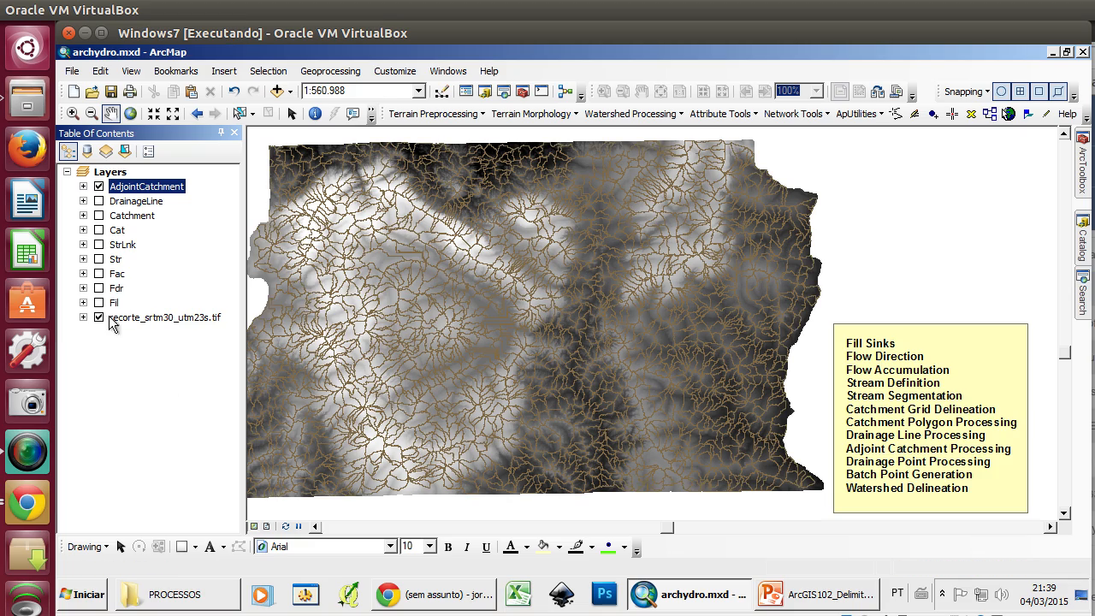
left_click(98, 187)
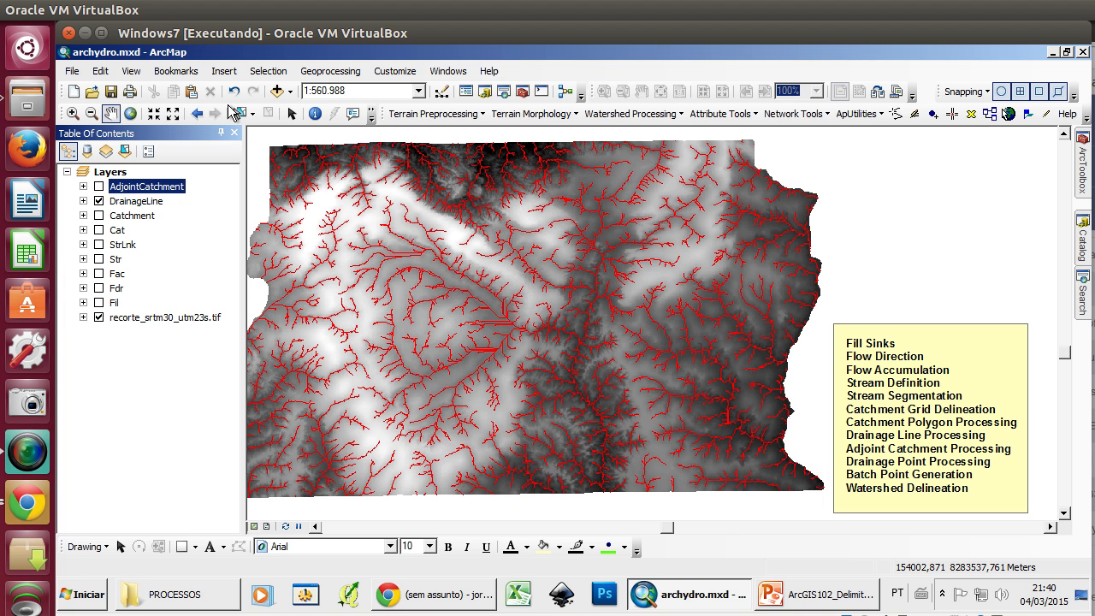
left_click(73, 113)
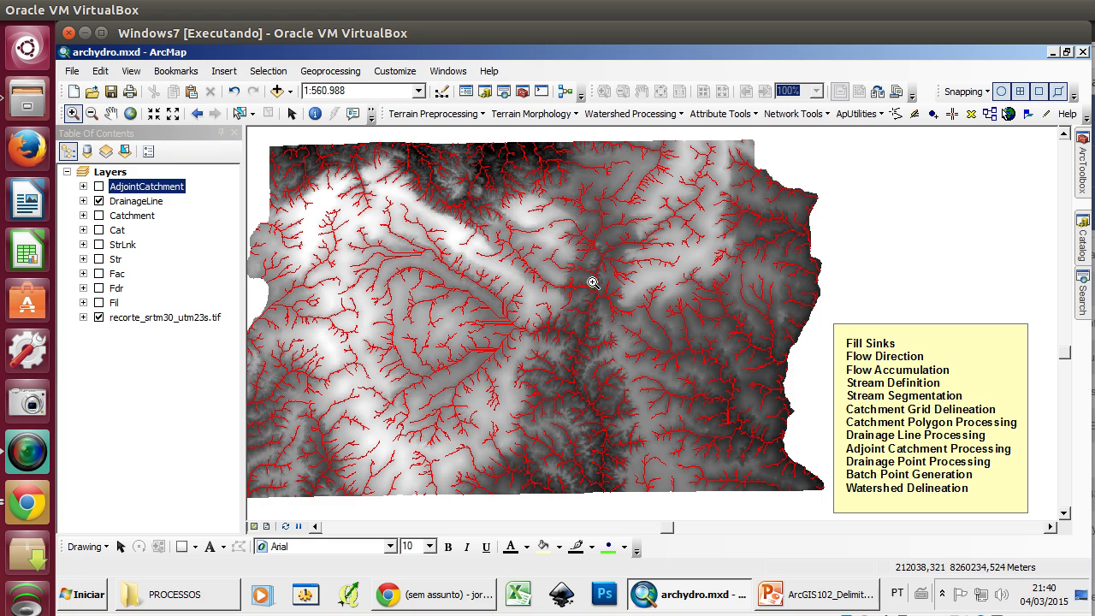
left_click_drag(592, 282, 862, 504)
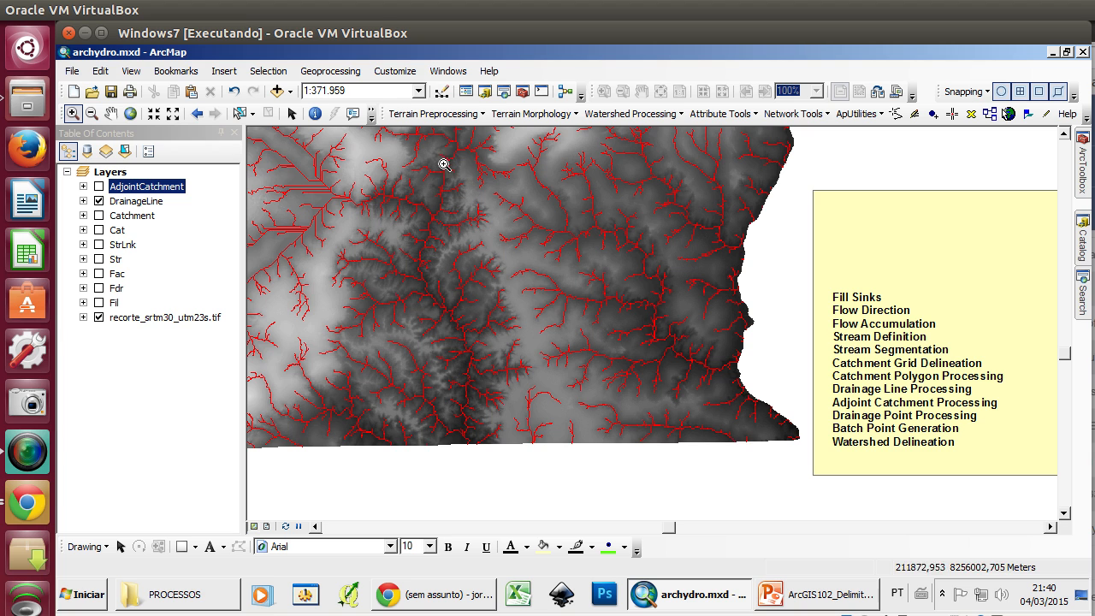
left_click_drag(443, 164, 845, 484)
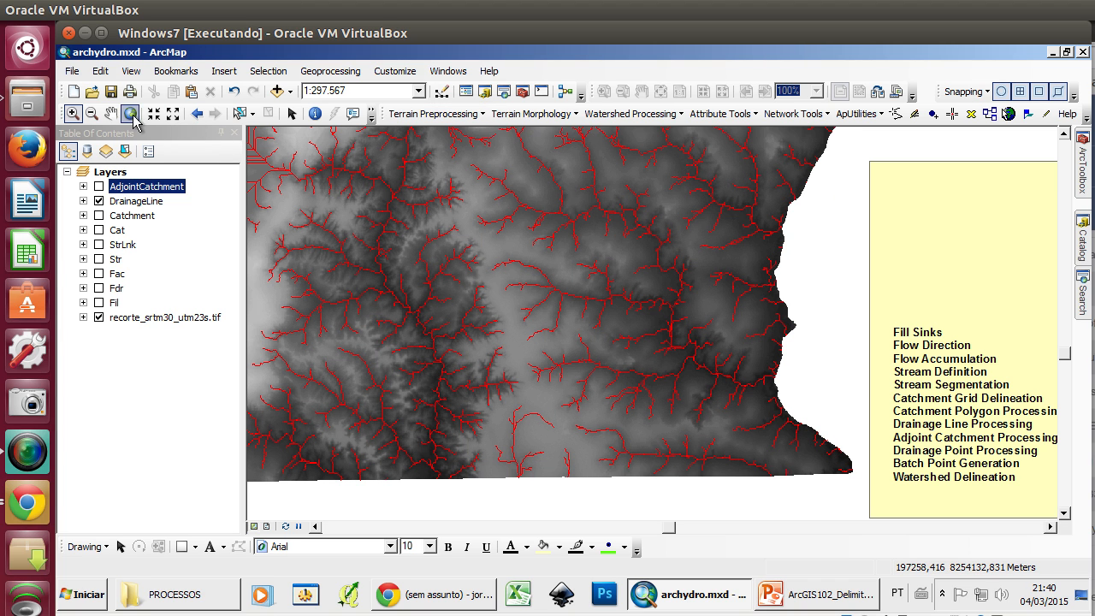
left_click(111, 113)
scroll(532, 384, "down", 4)
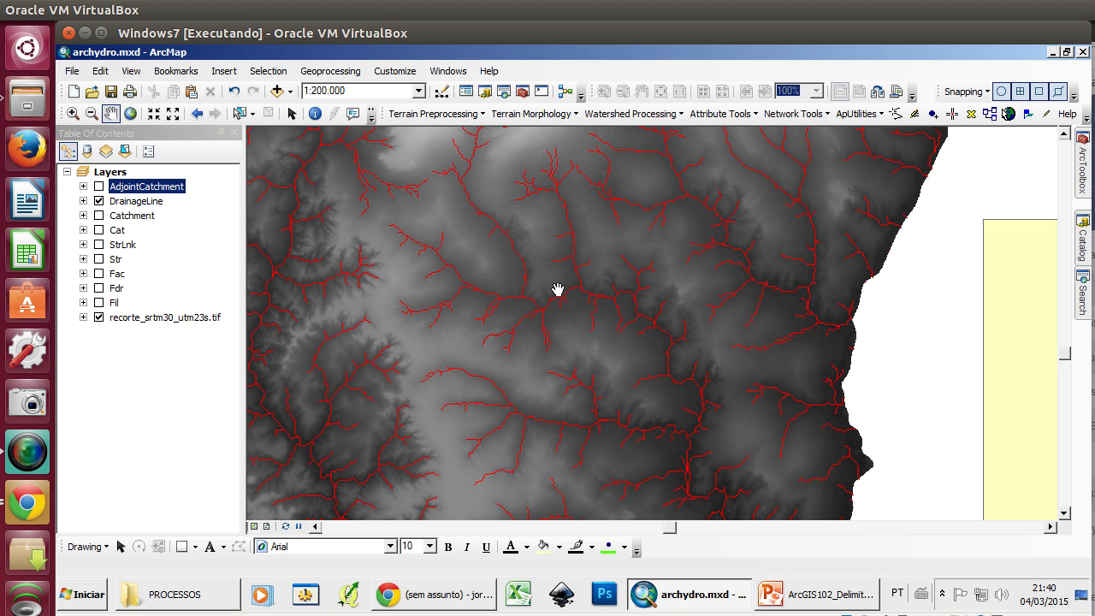
- Check the drainage lines briefly against the Cat grid and the elevation raster in the southeast, and return the map to Bookmark 1
left_click(99, 230)
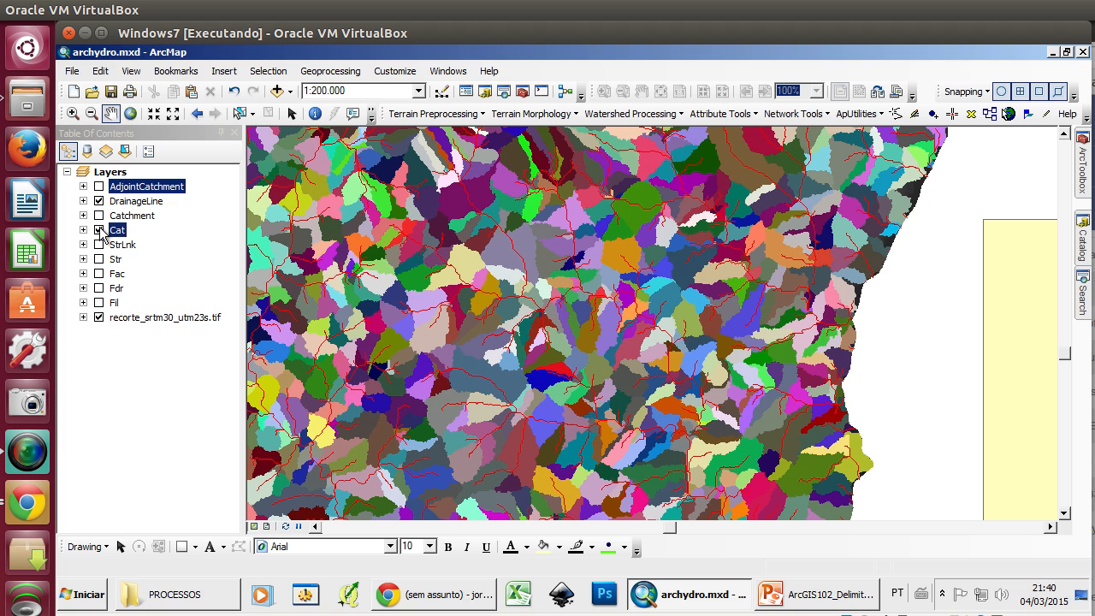
left_click(99, 230)
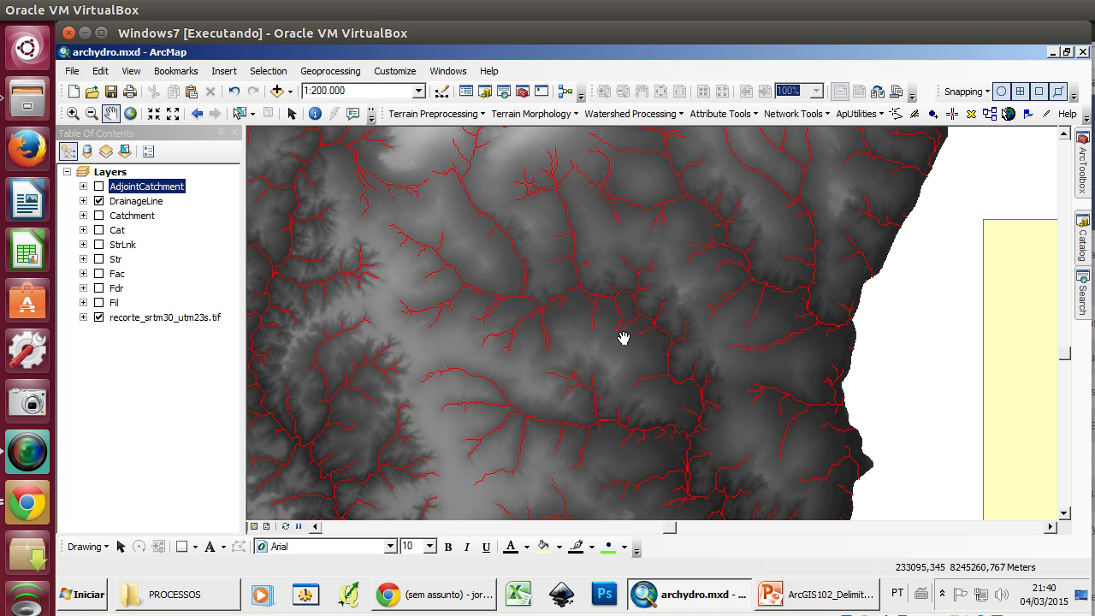
left_click_drag(691, 410, 669, 218)
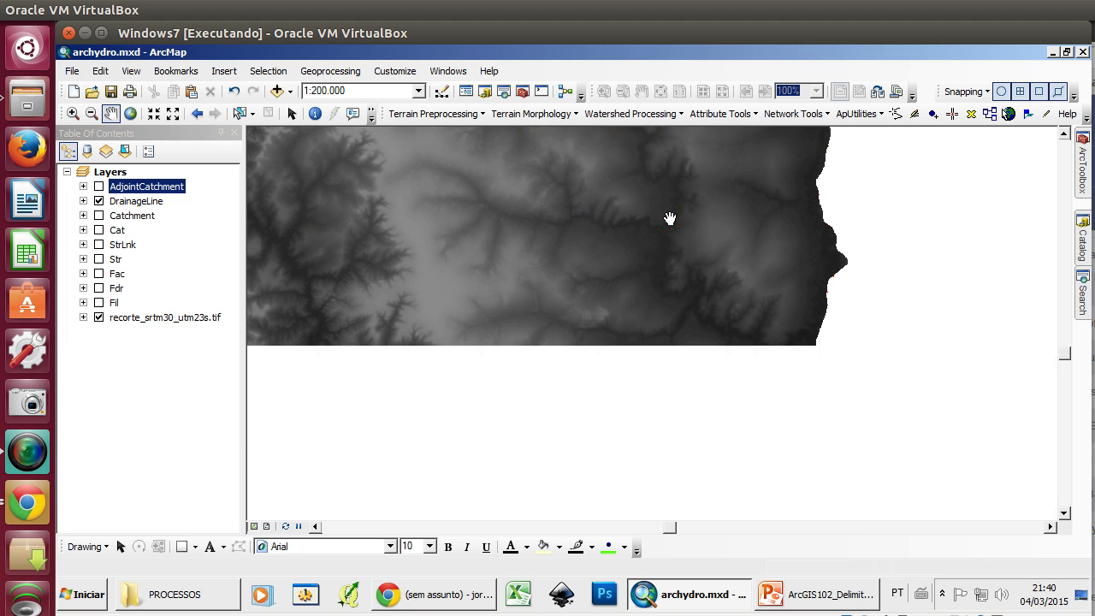
left_click_drag(685, 324, 686, 406)
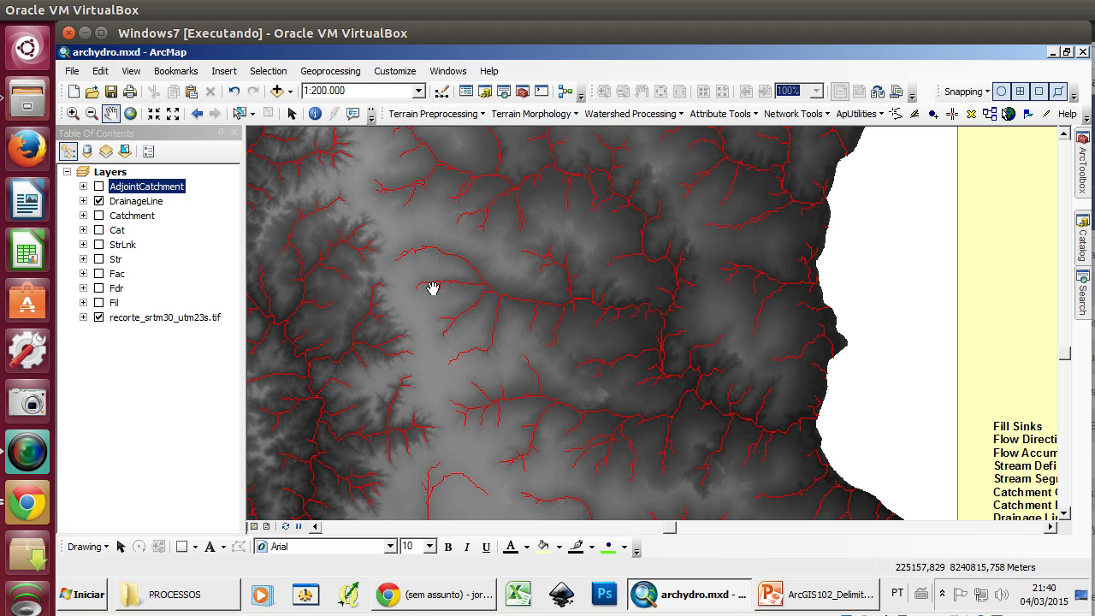
scroll(554, 295, "down", 2)
left_click(177, 71)
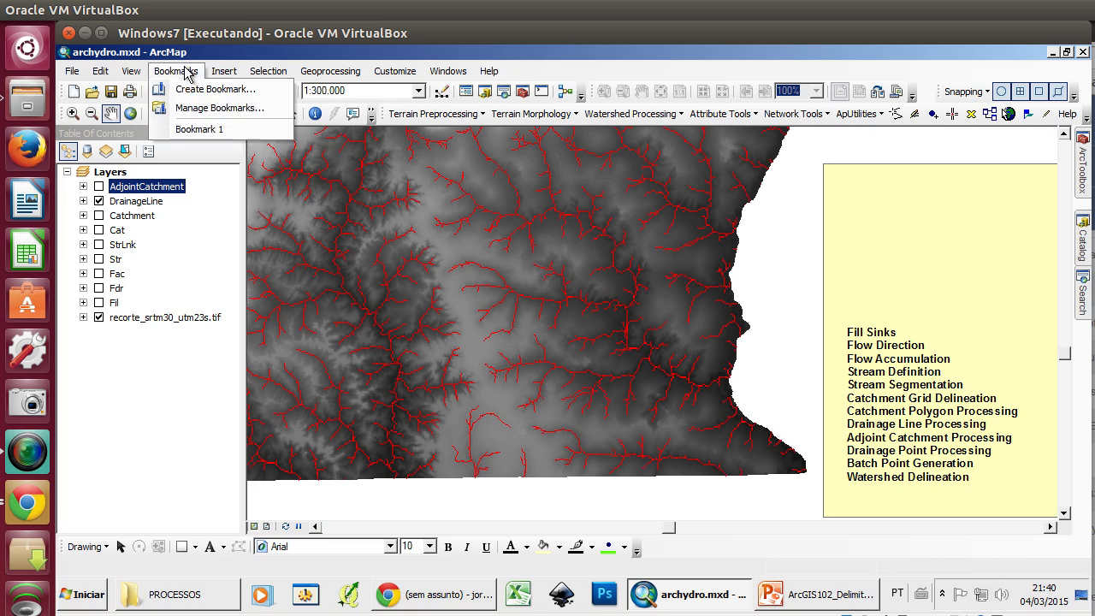
left_click(203, 130)
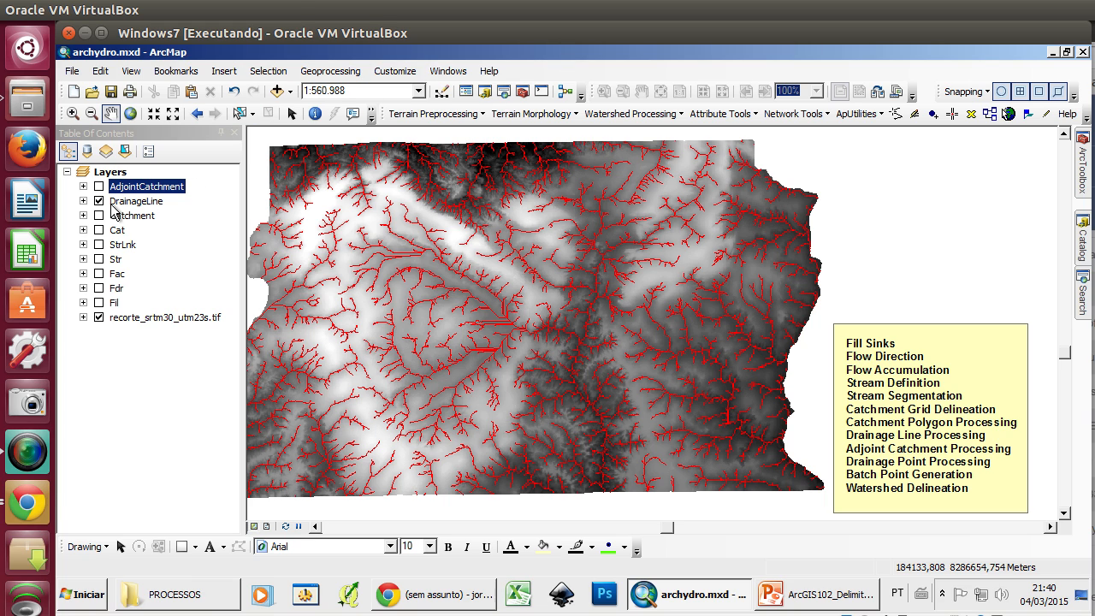
- Run Drainage Point Processing with Fac as flow accumulation grid, Cat as catchment grid, Catchment as catchment and DrainagePoint as output
left_click(436, 114)
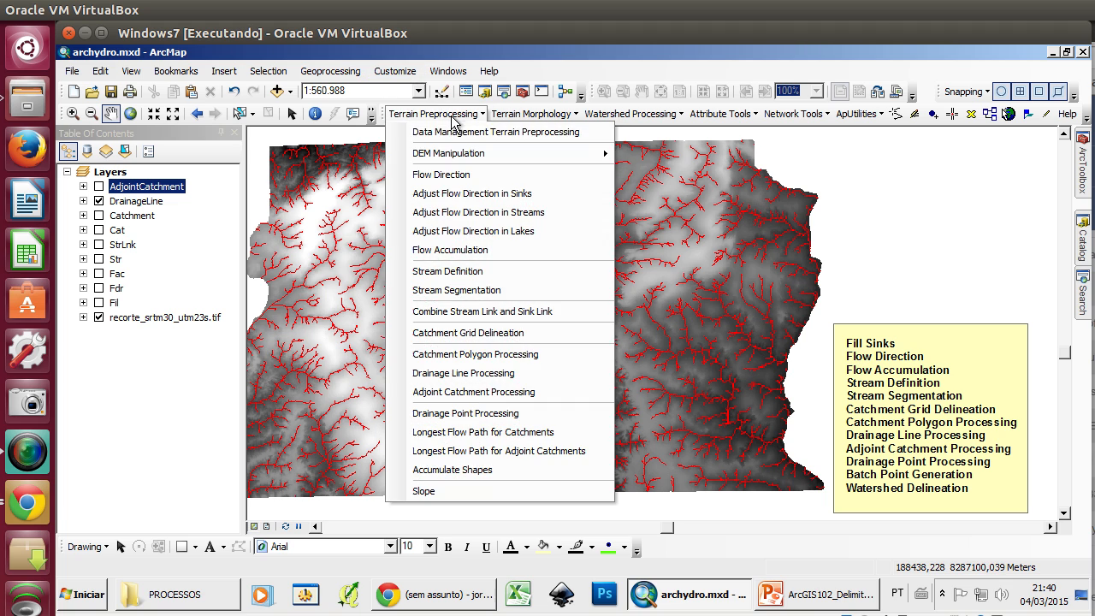
left_click(545, 416)
left_click_drag(253, 91, 505, 212)
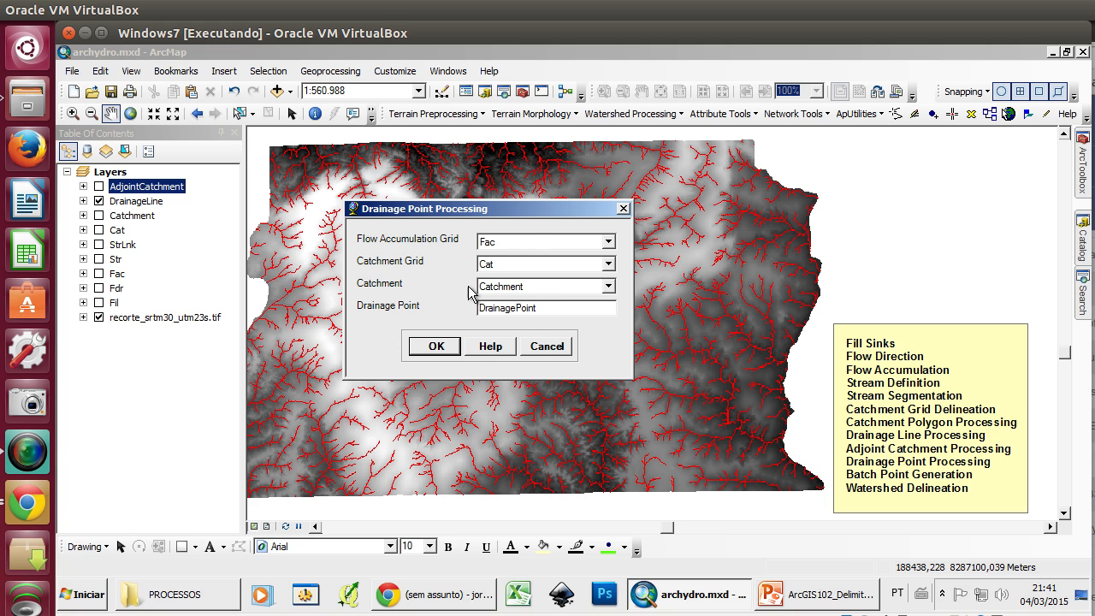
left_click(436, 346)
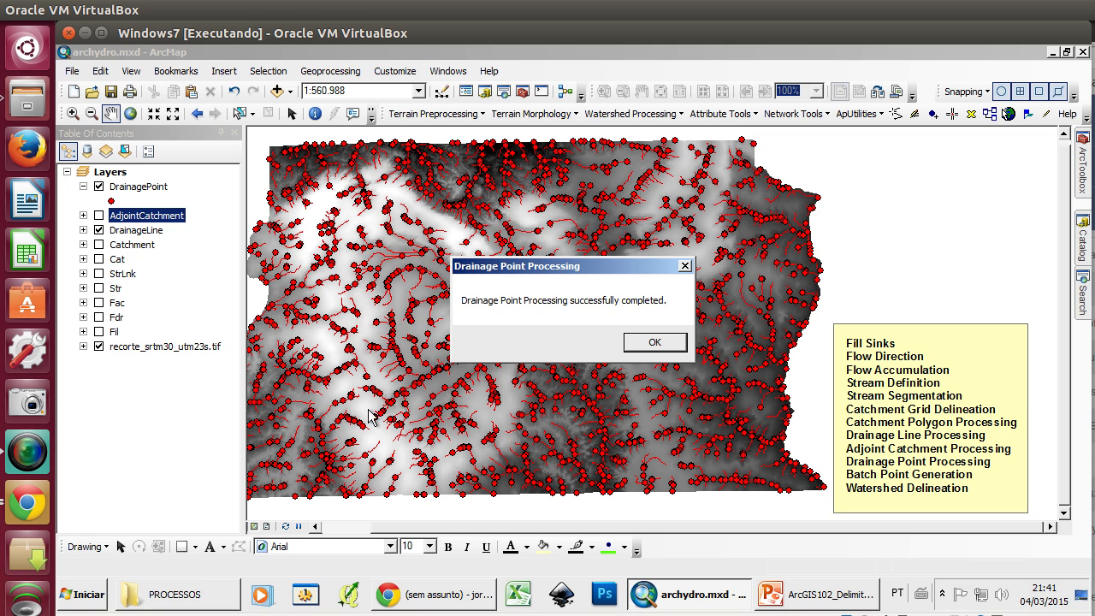
left_click(629, 343)
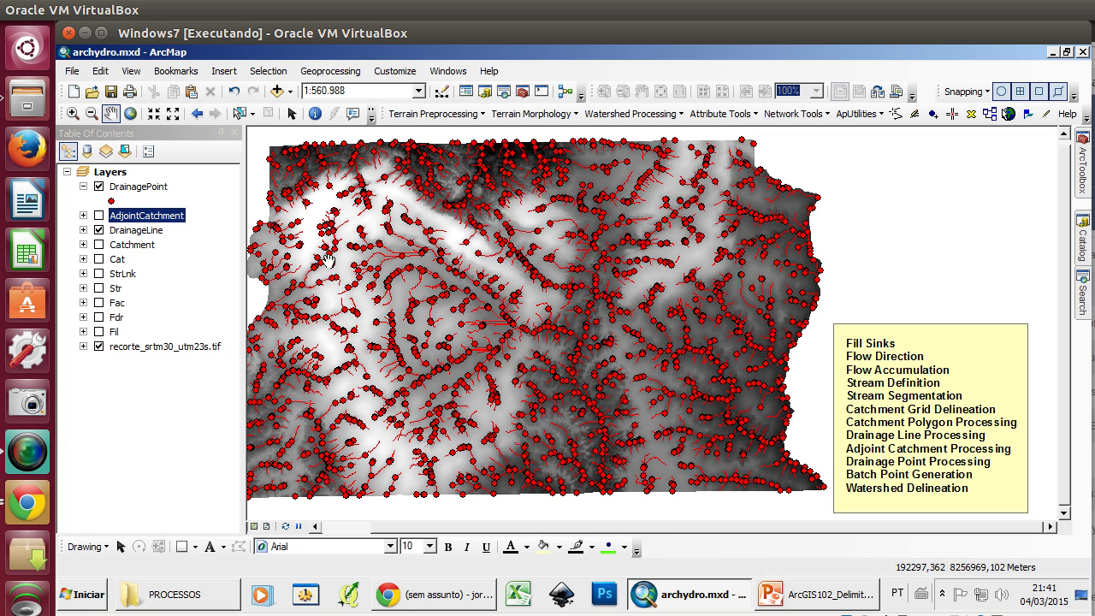
- Recolour the DrainagePoint markers light yellow and remove their outline
left_click(111, 200)
left_click(691, 247)
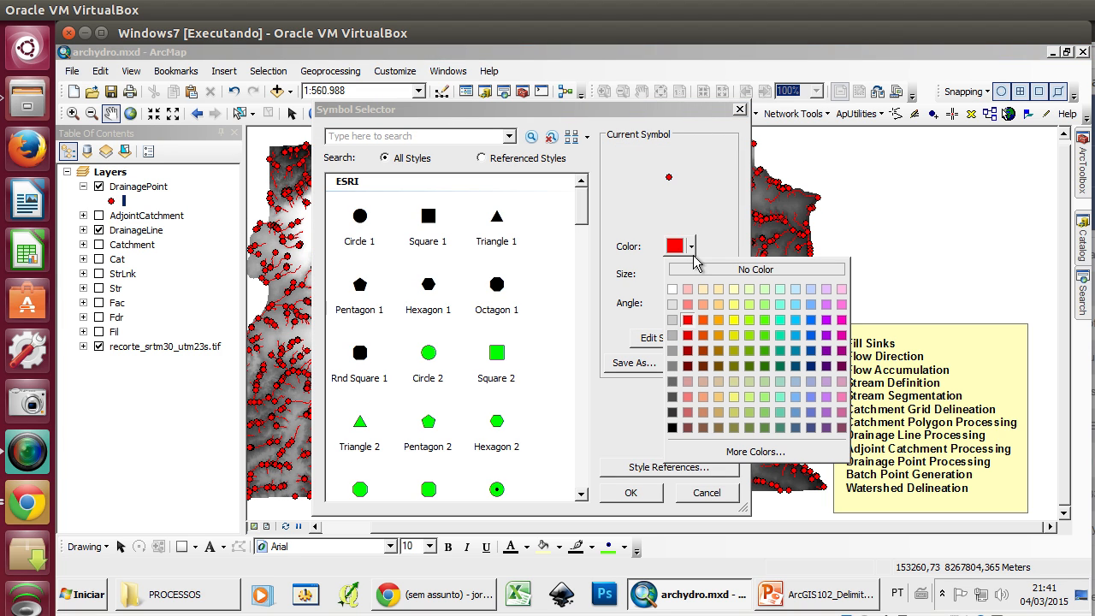
left_click(733, 305)
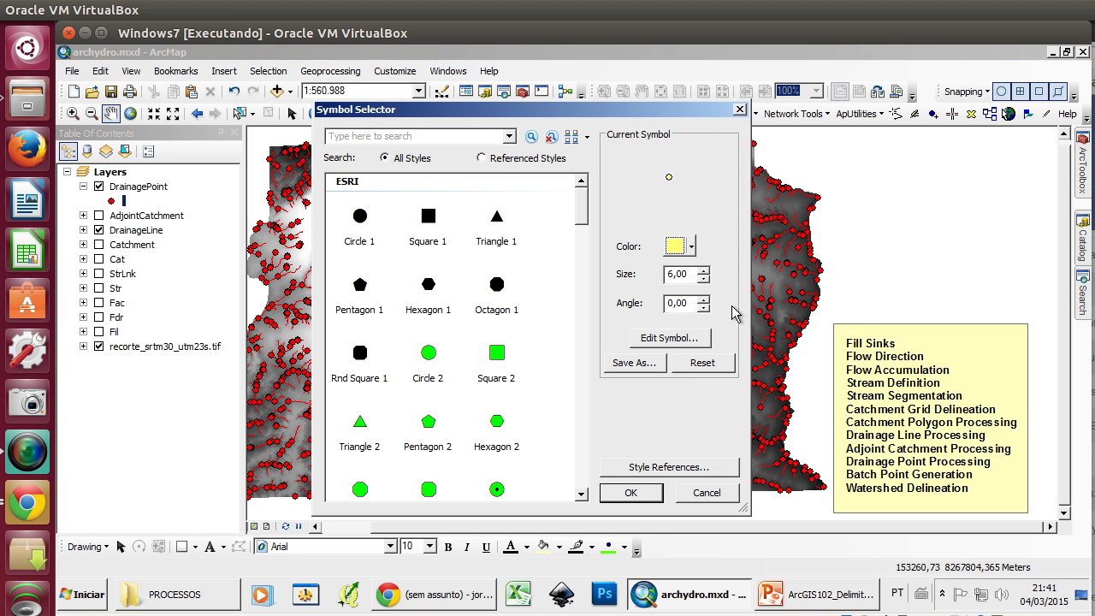
left_click(631, 492)
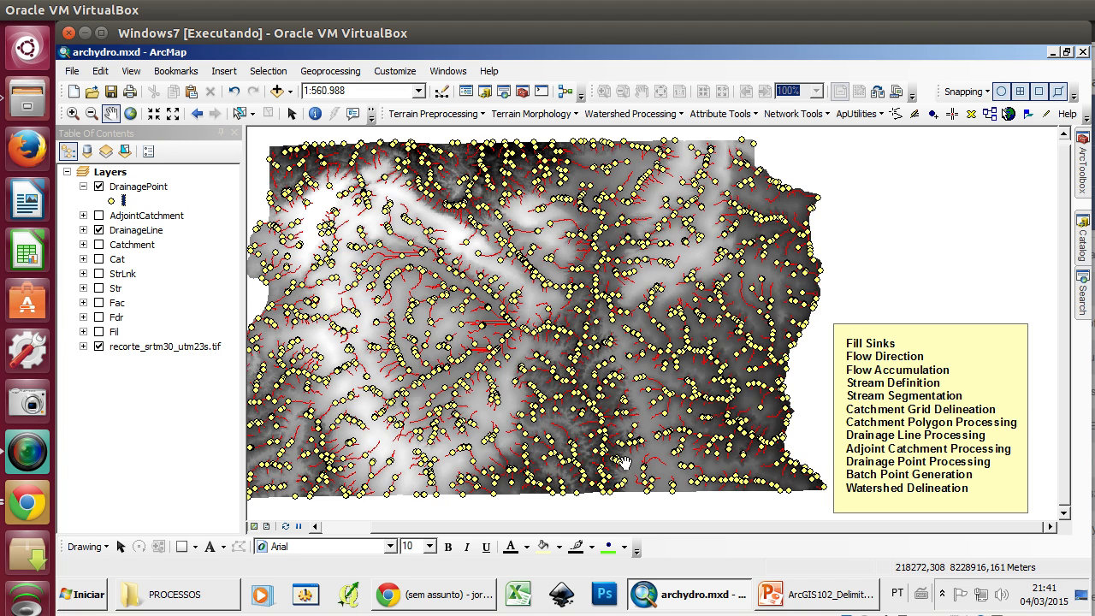
left_click(111, 200)
left_click(643, 336)
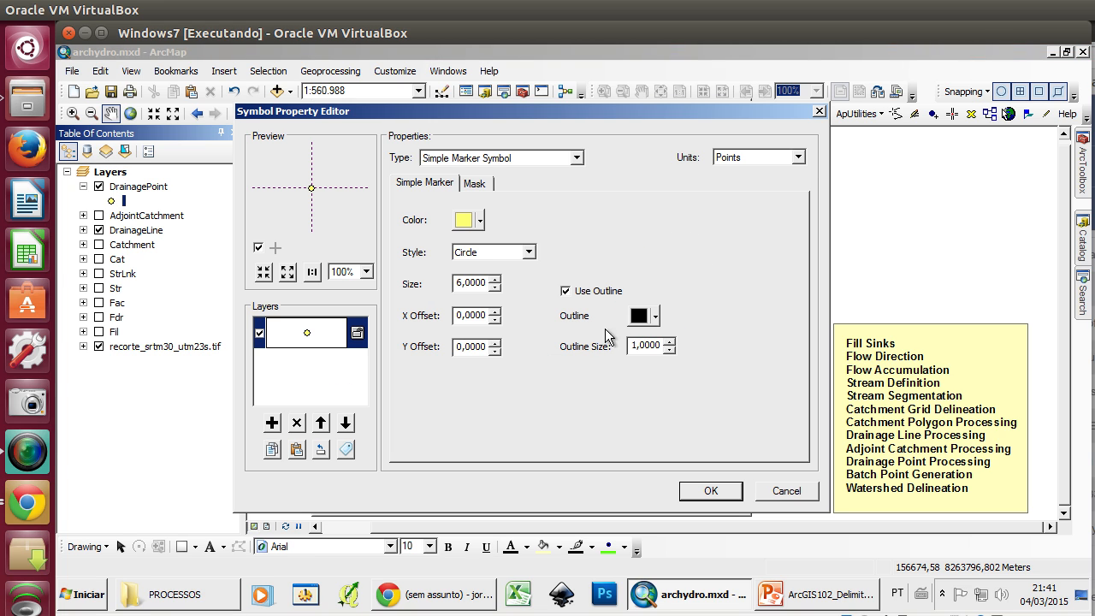
left_click(590, 291)
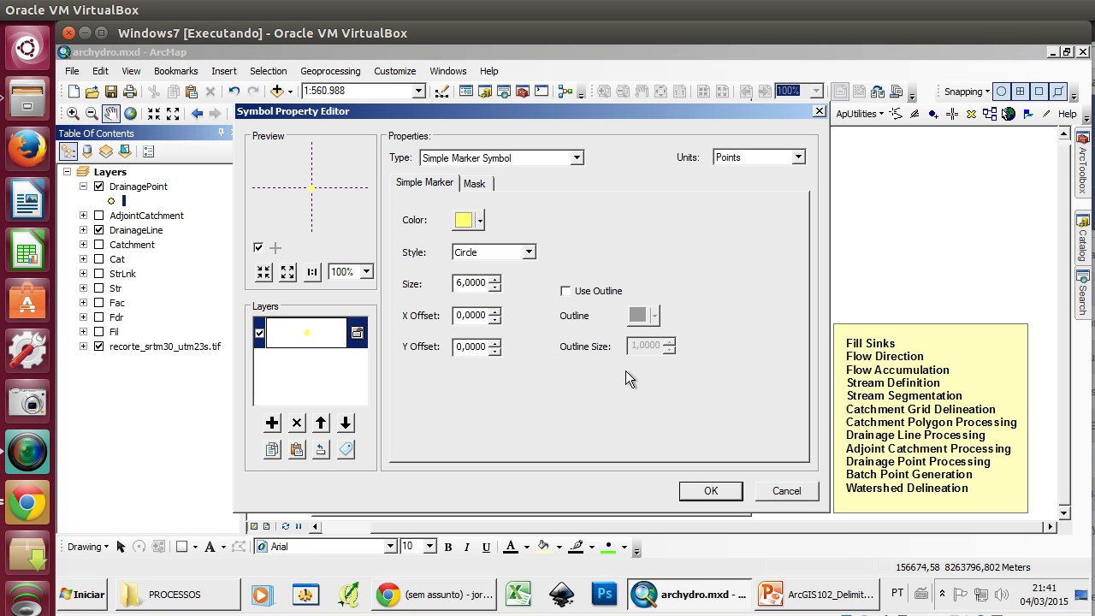
left_click(706, 491)
left_click(633, 492)
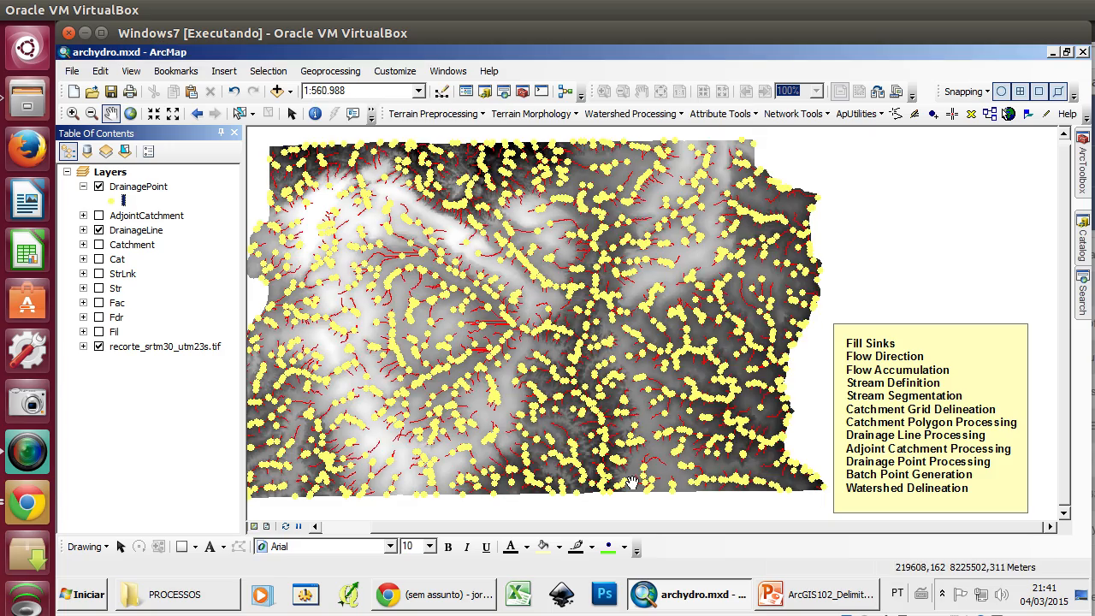
- Change the DrainagePoint layer's marker to the green Circle 3 symbol at size 9
scroll(674, 402, "up", 5)
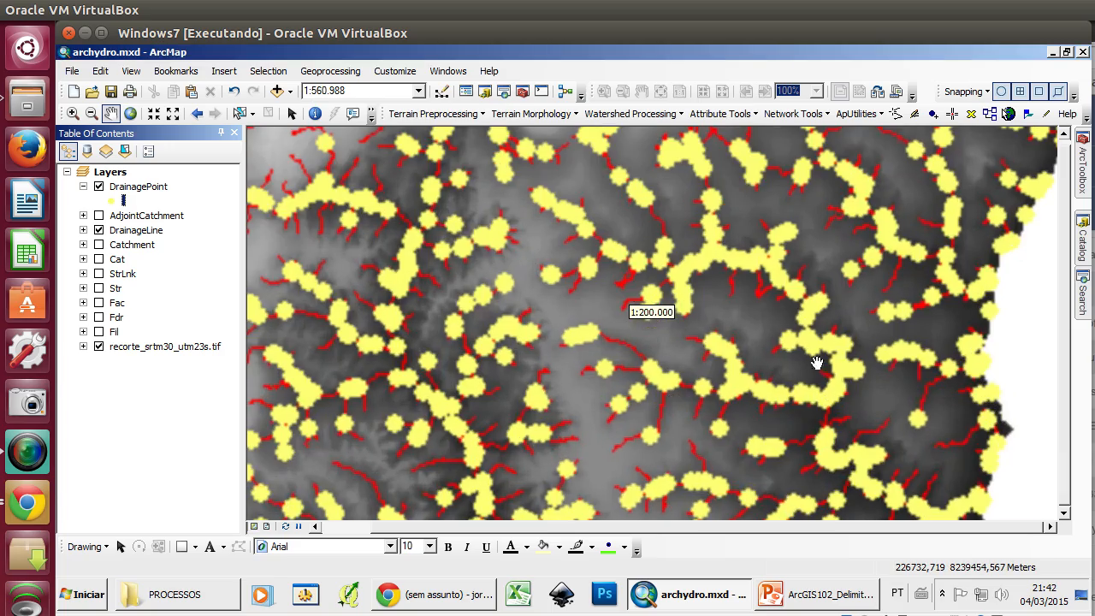
scroll(818, 364, "up", 5)
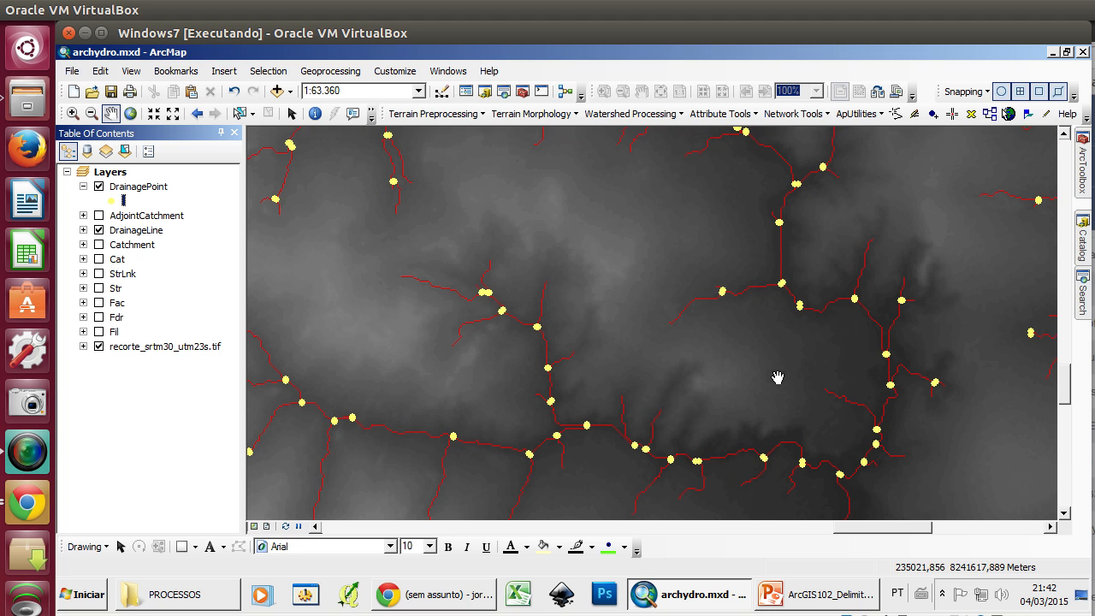
scroll(734, 381, "up", 1)
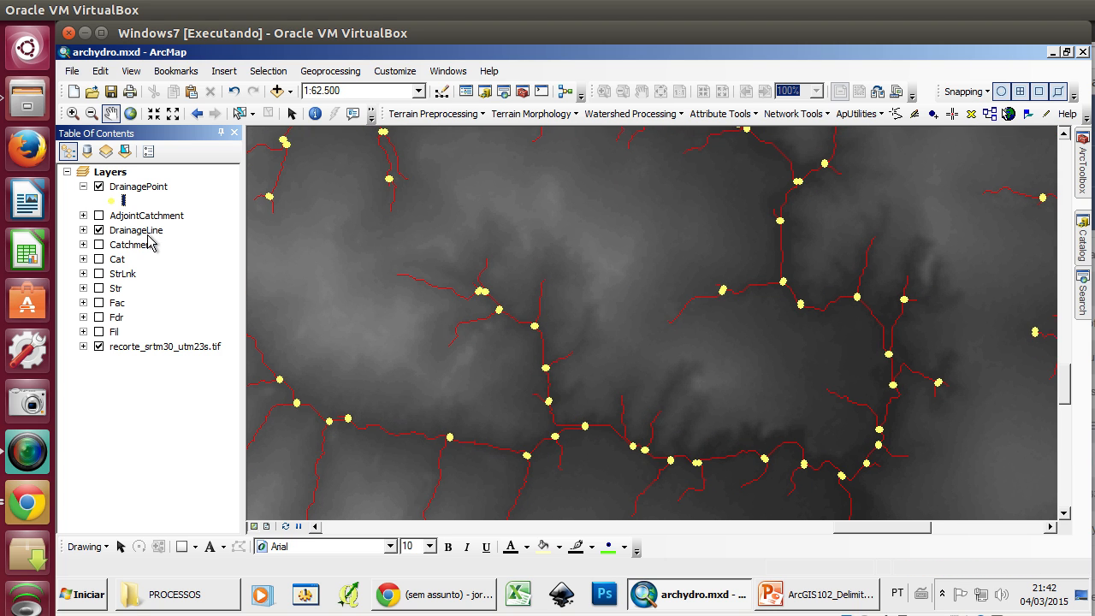
left_click(112, 200)
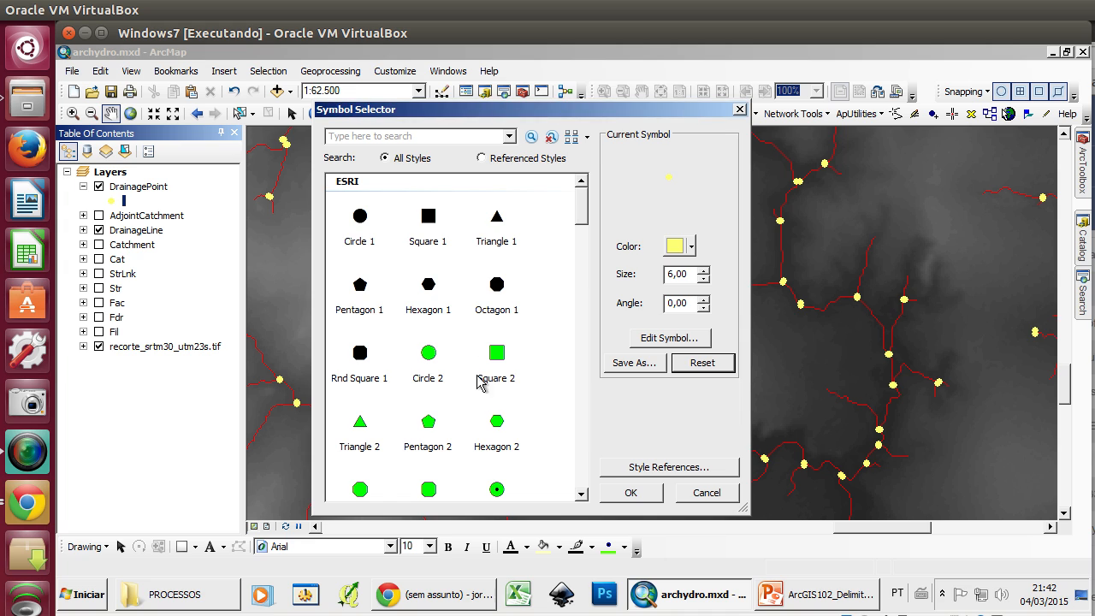
left_click(511, 496)
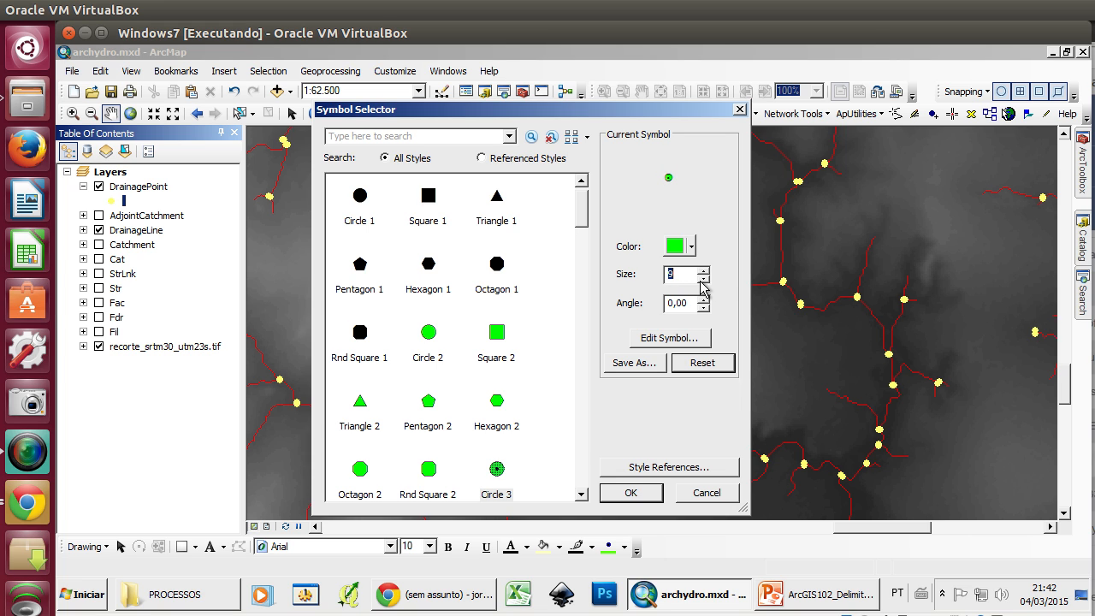
left_click(630, 493)
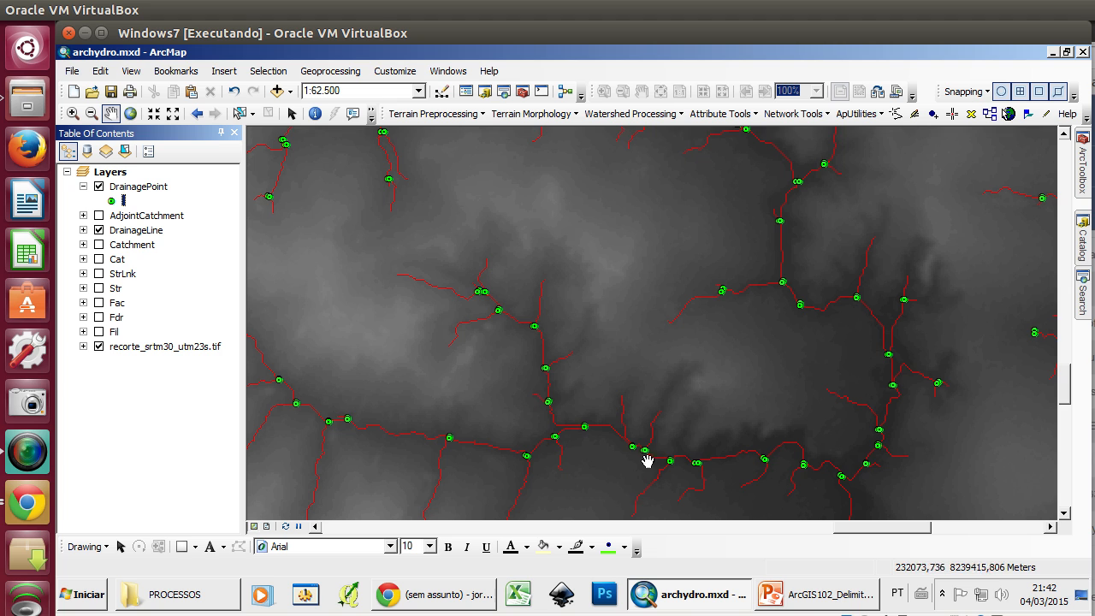
- Examine the drainage points in the eastern part of the map, down to a close view of a confluence of two drainage lines
scroll(693, 359, "up", 2)
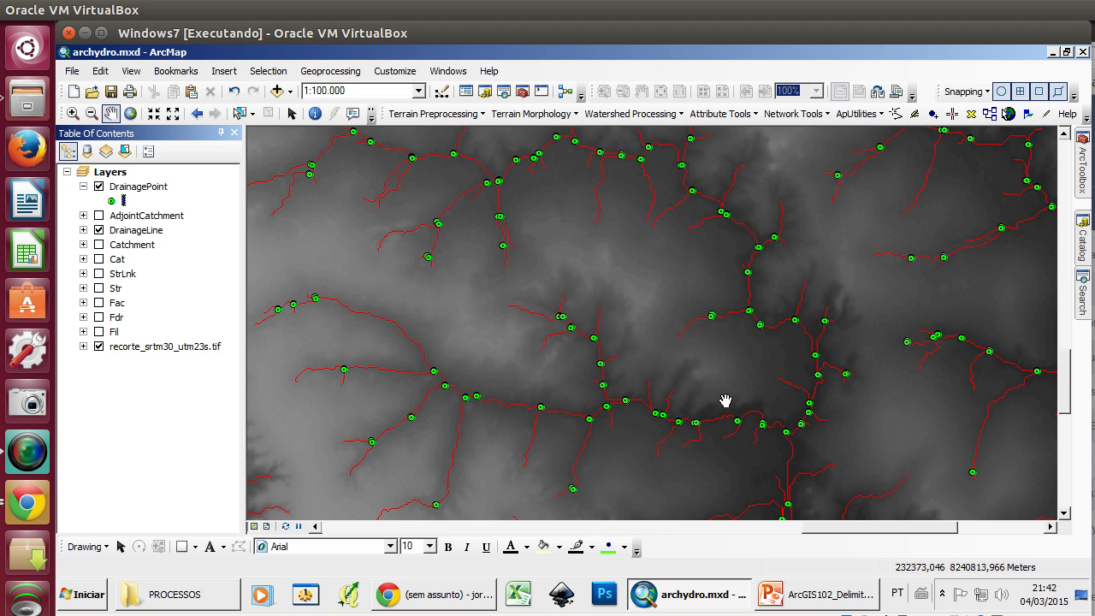
scroll(697, 337, "down", 2)
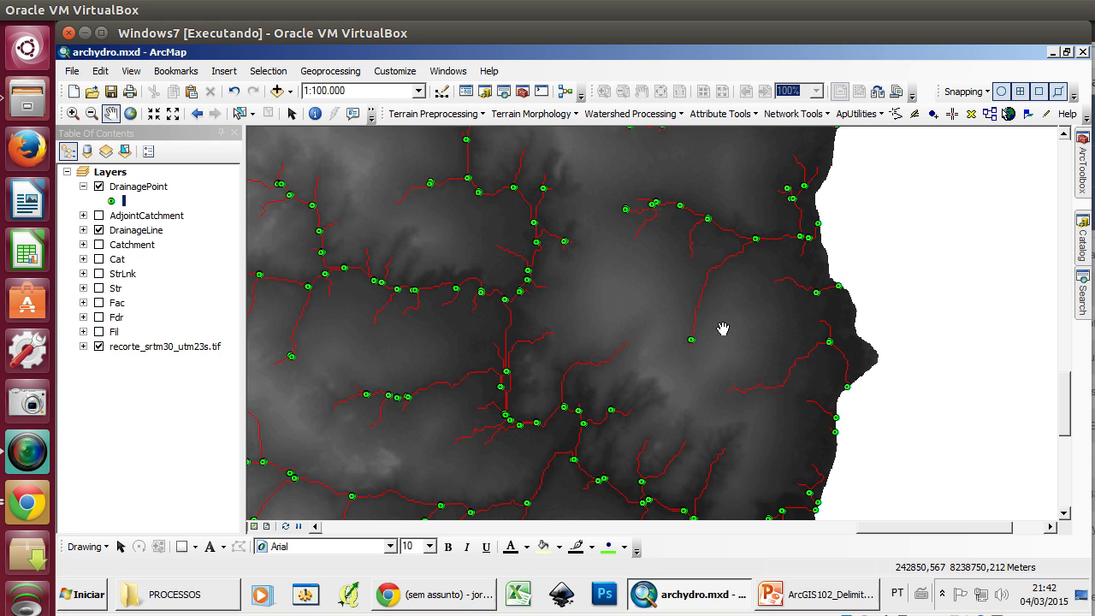
scroll(721, 320, "down", 1)
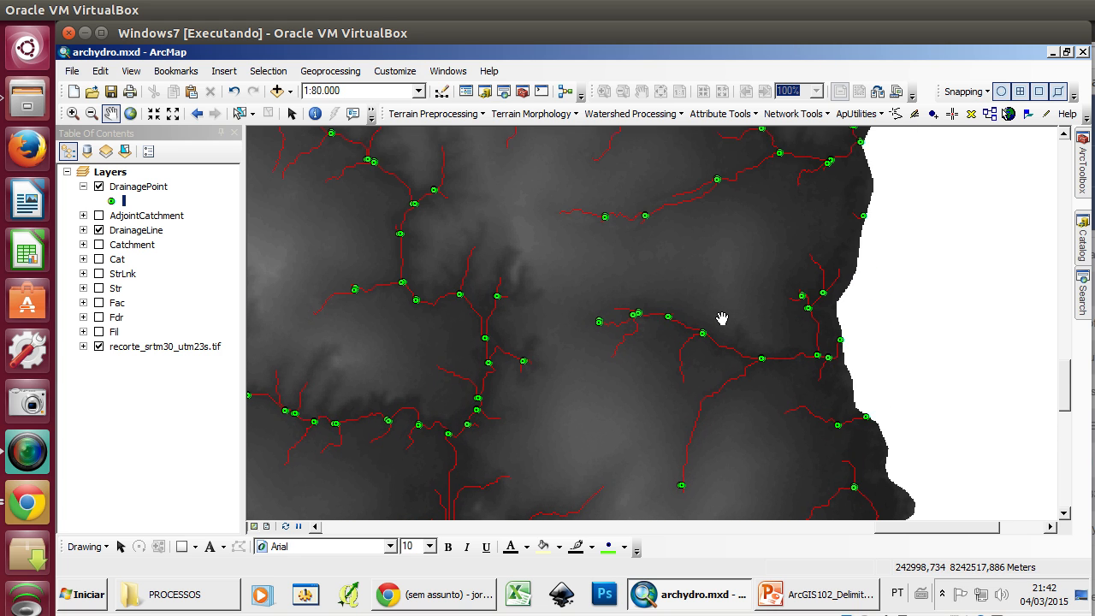
scroll(681, 322, "down", 4)
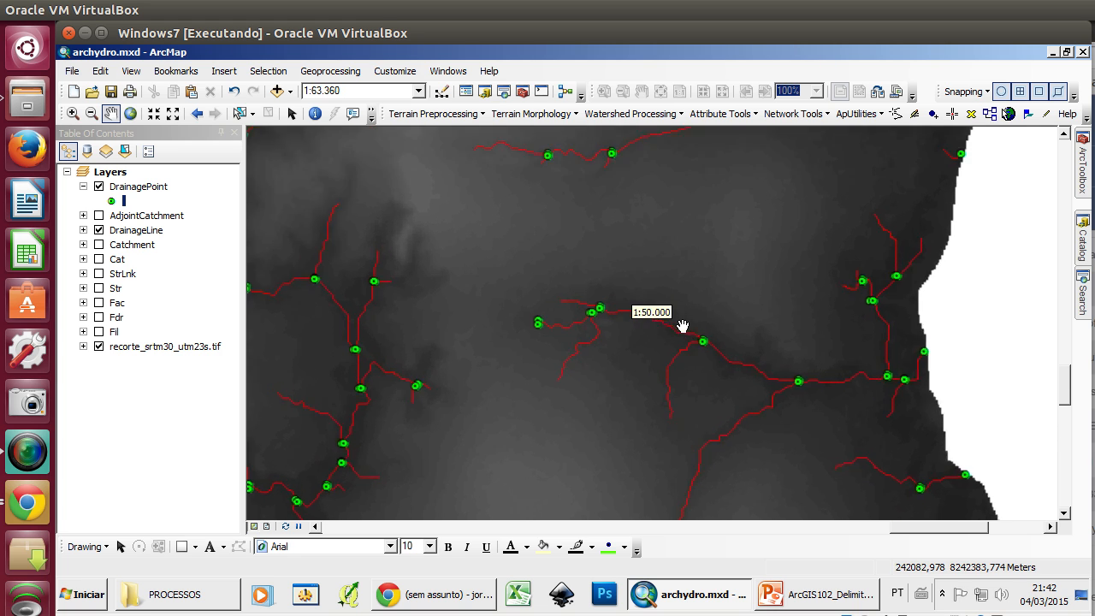
left_click_drag(690, 396, 691, 325)
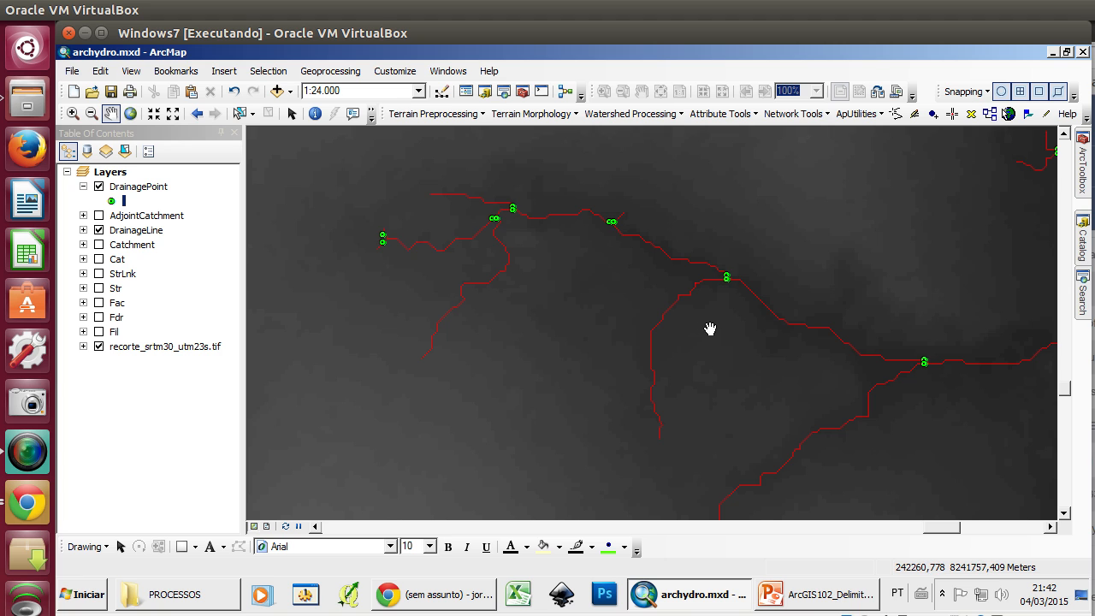
scroll(709, 328, "down", 2)
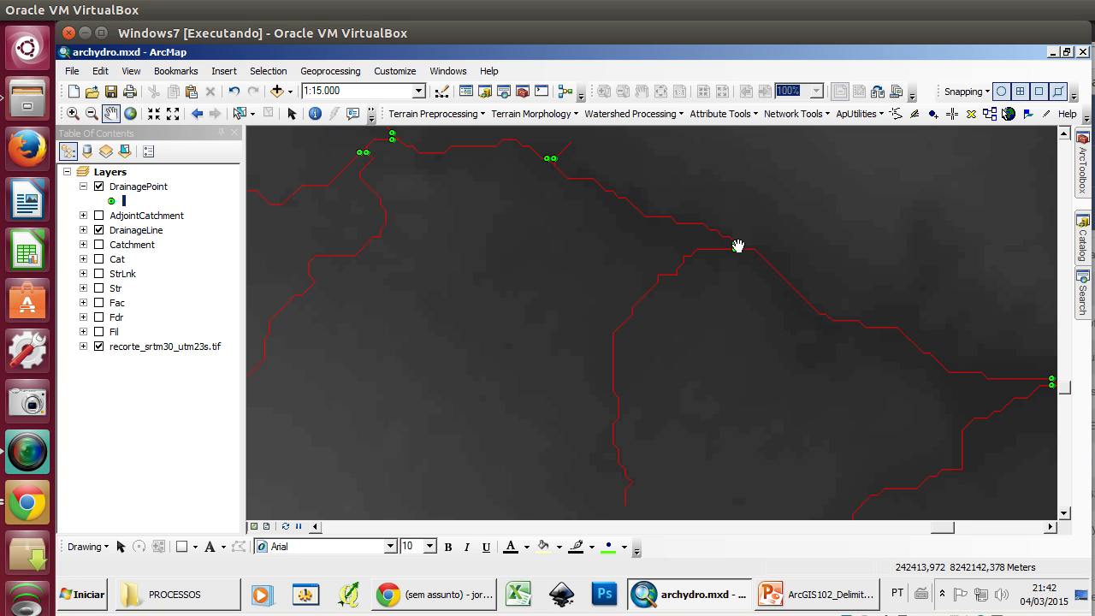
scroll(741, 250, "down", 3)
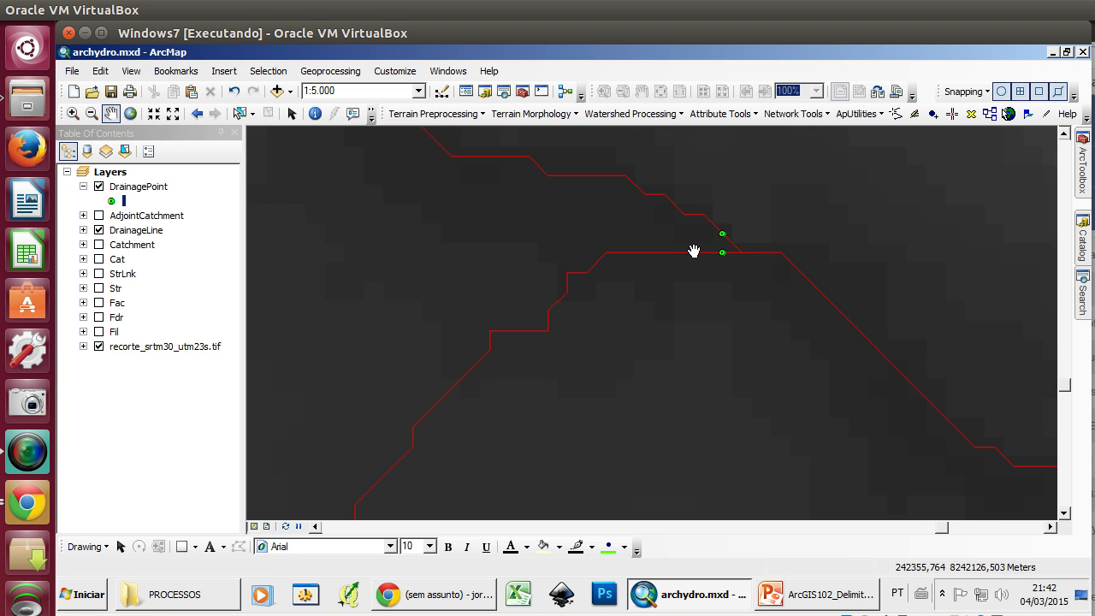
scroll(697, 240, "down", 3)
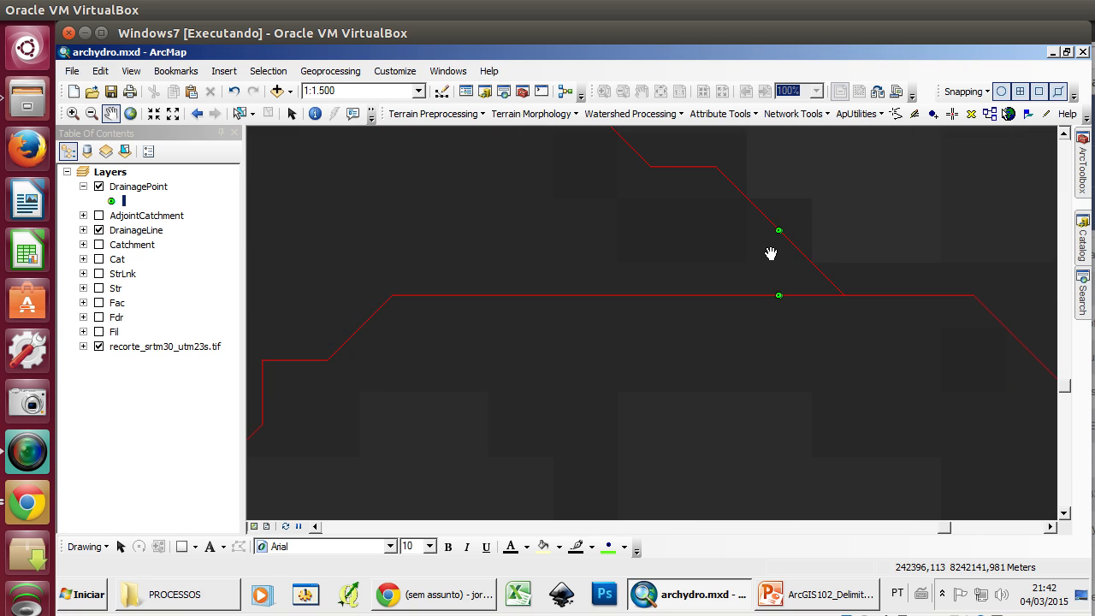
- Examine the distribution of drainage points along the drainage lines near the southern edge and on the tributaries farther northwest
scroll(762, 252, "up", 5)
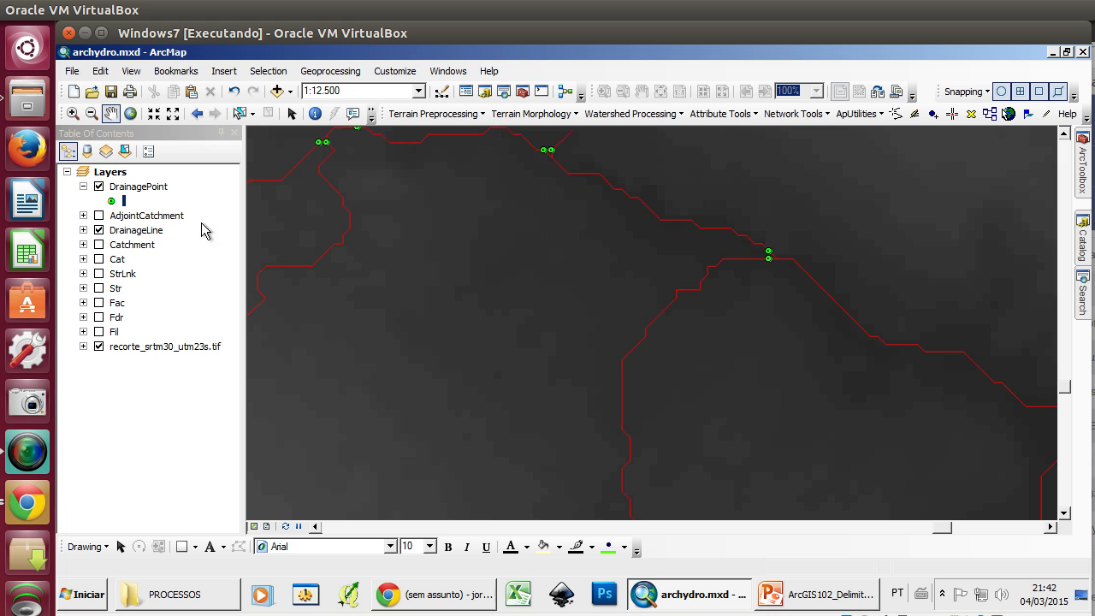
scroll(470, 268, "up", 5)
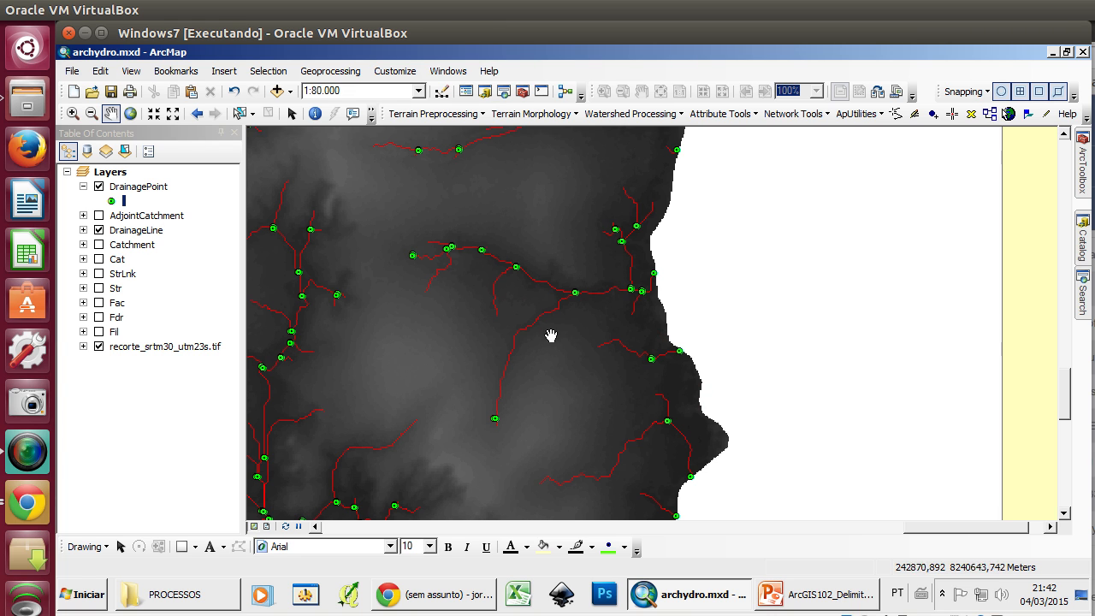
scroll(539, 396, "up", 3)
left_click_drag(403, 464, 635, 129)
scroll(673, 304, "down", 2)
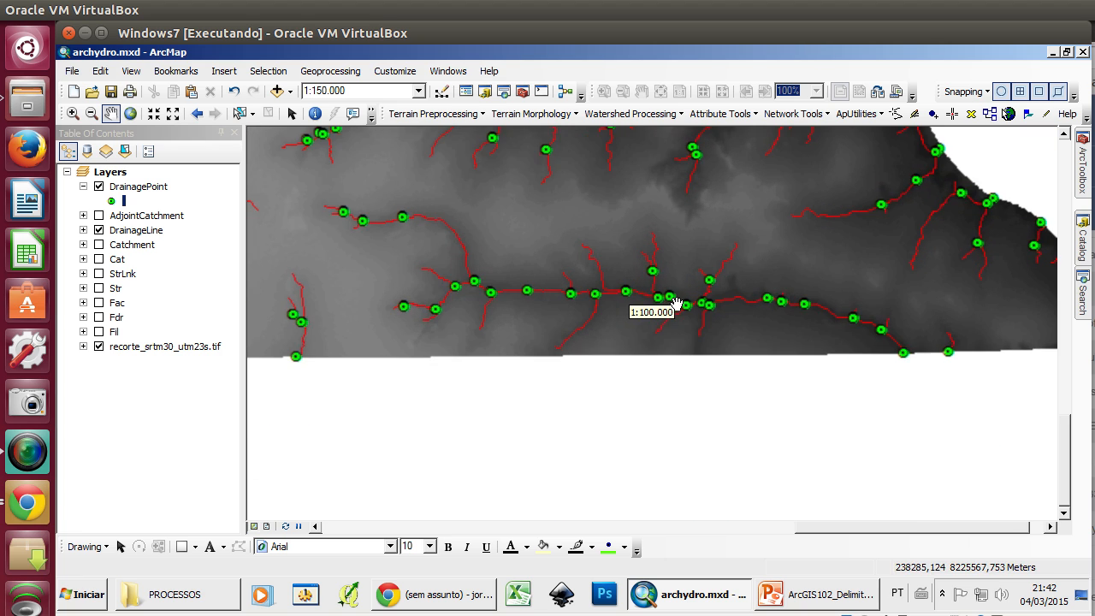
scroll(637, 419, "up", 3)
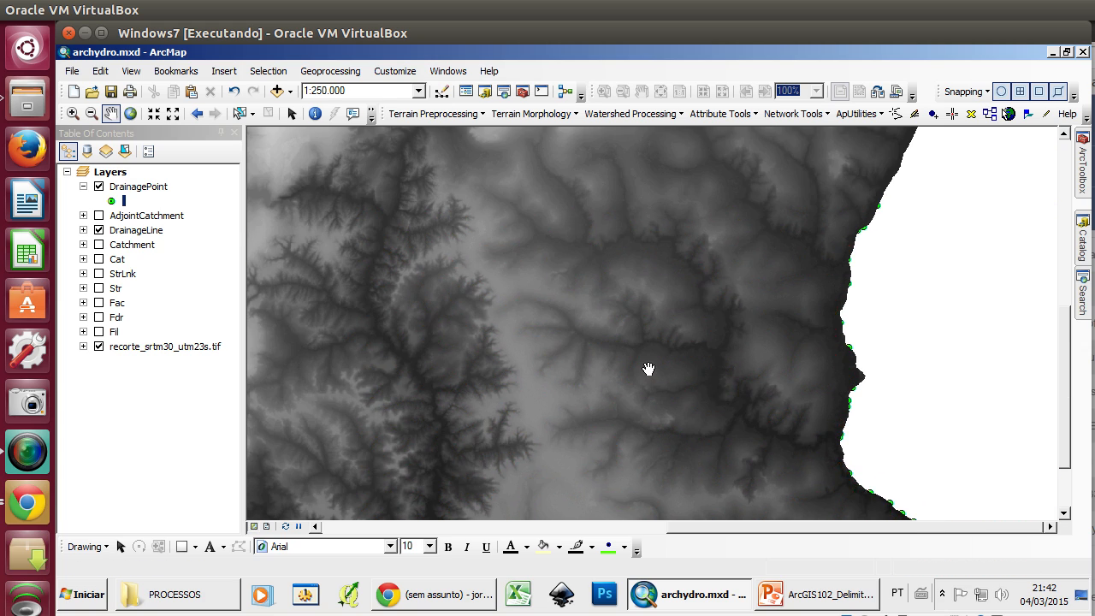
scroll(557, 325, "down", 2)
scroll(511, 377, "down", 2)
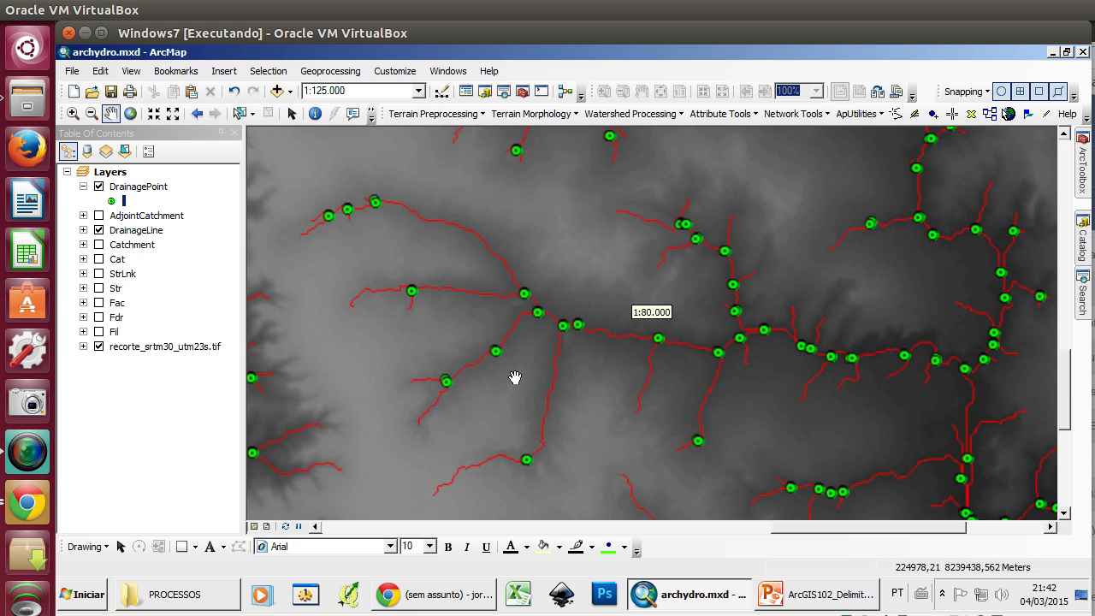
- Hide the DrainagePoint layer and draw a rough polygon graphic around the drainage basin west of the main confluence
left_click(98, 187)
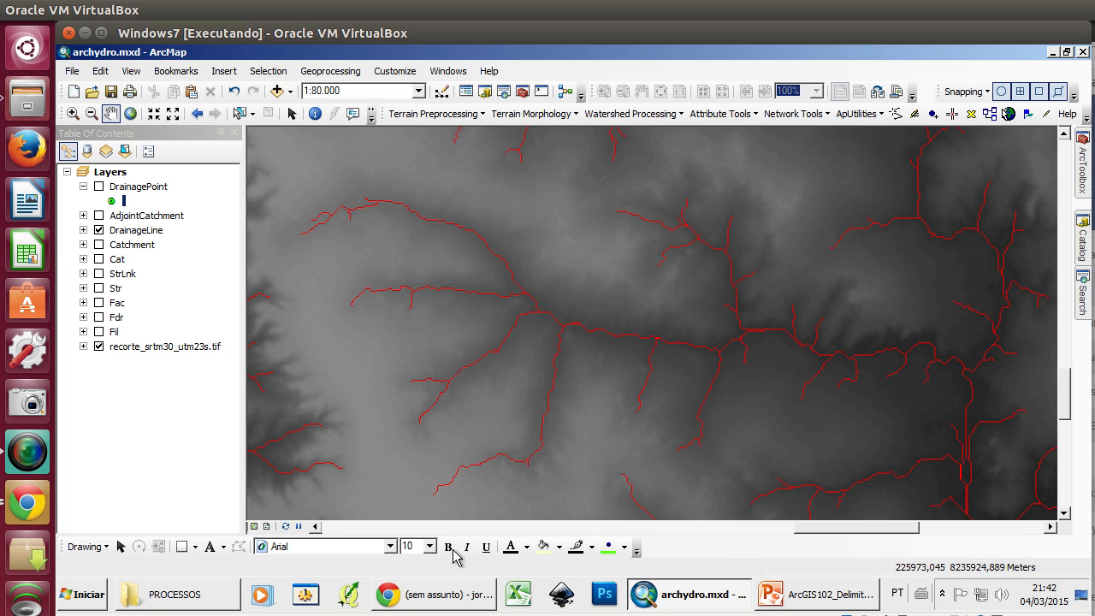
left_click(195, 548)
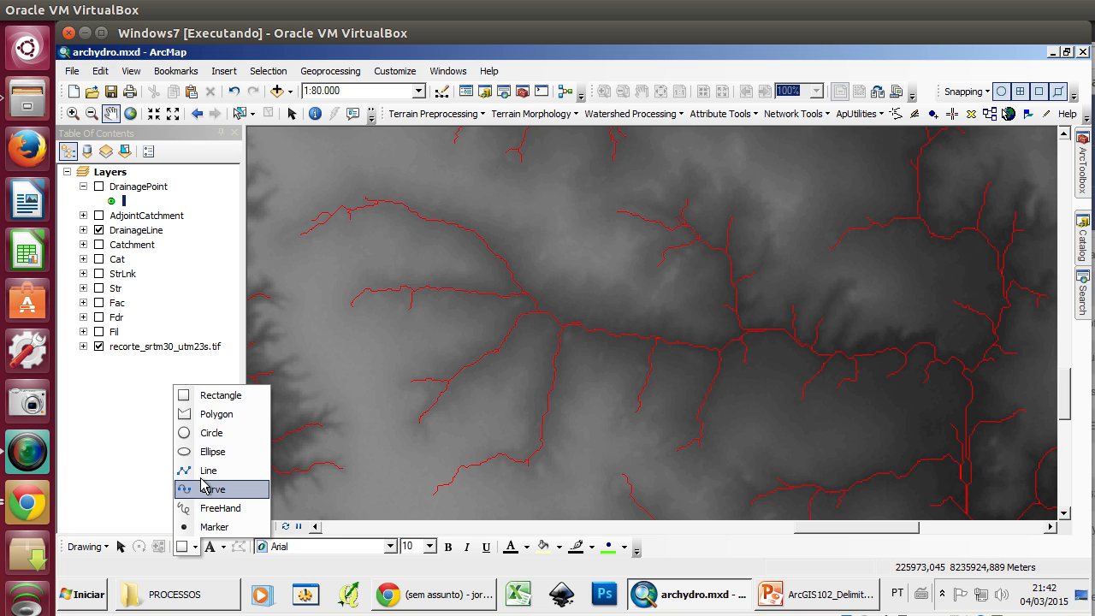
left_click(210, 414)
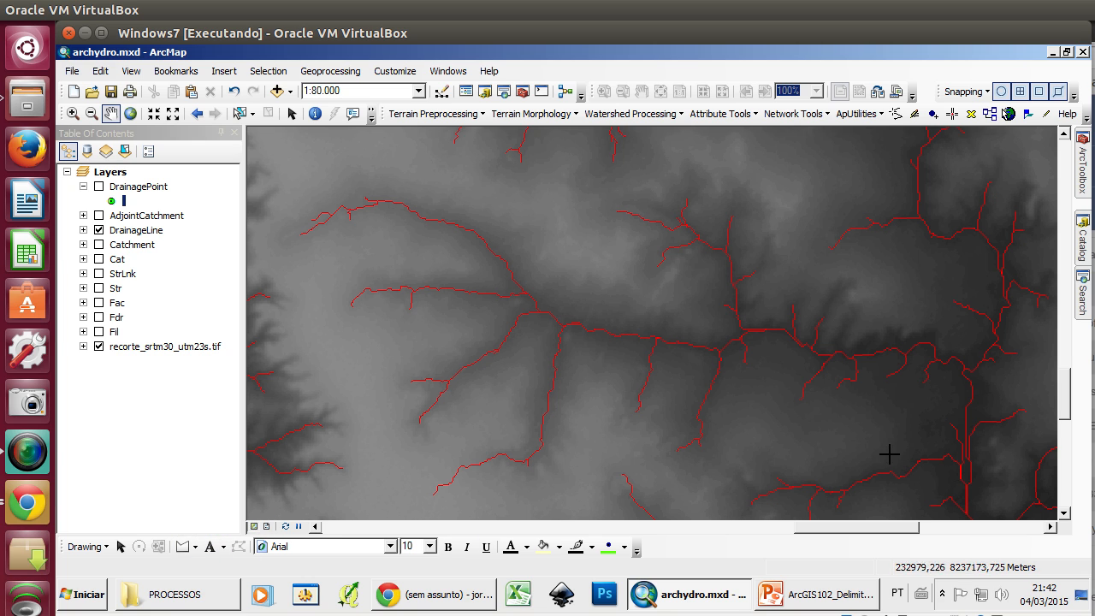
left_click(952, 396)
left_click(793, 487)
left_click(695, 479)
left_click(616, 462)
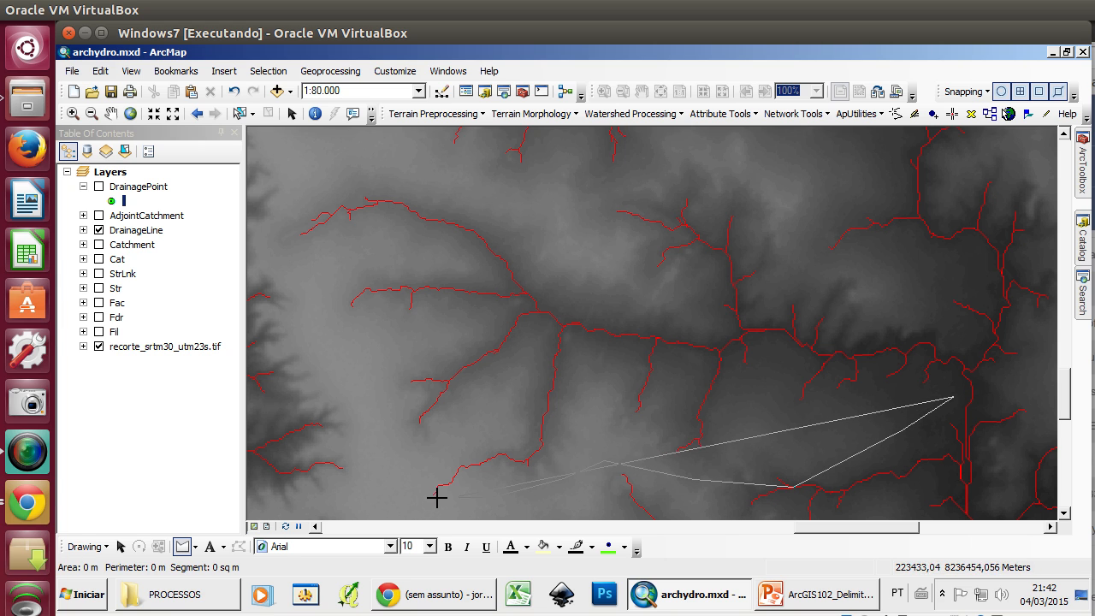
left_click(416, 492)
left_click(292, 273)
left_click(281, 248)
left_click(283, 189)
left_click(303, 161)
left_click(325, 159)
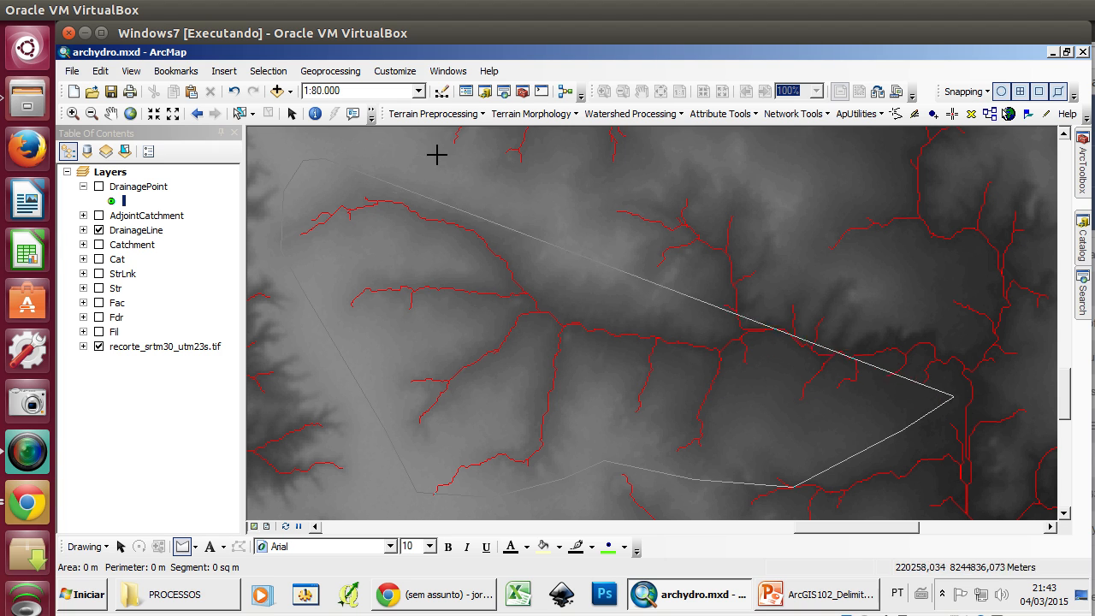
left_click(451, 155)
left_click(496, 184)
left_click(569, 221)
double_click(596, 250)
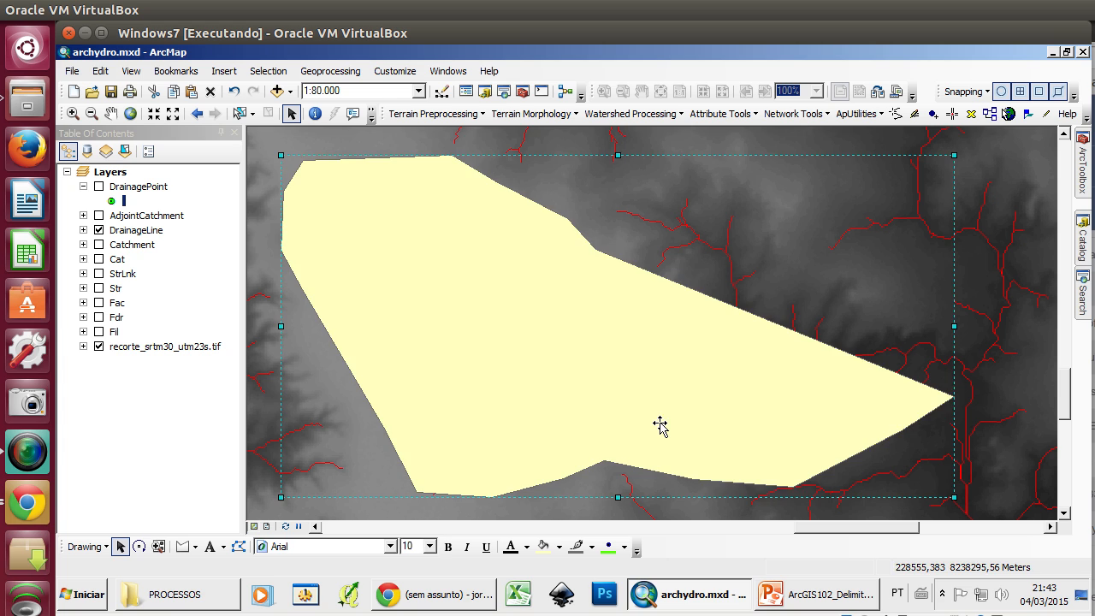
- Delete the basin polygon graphic and show the DrainagePoint layer again
key("Delete")
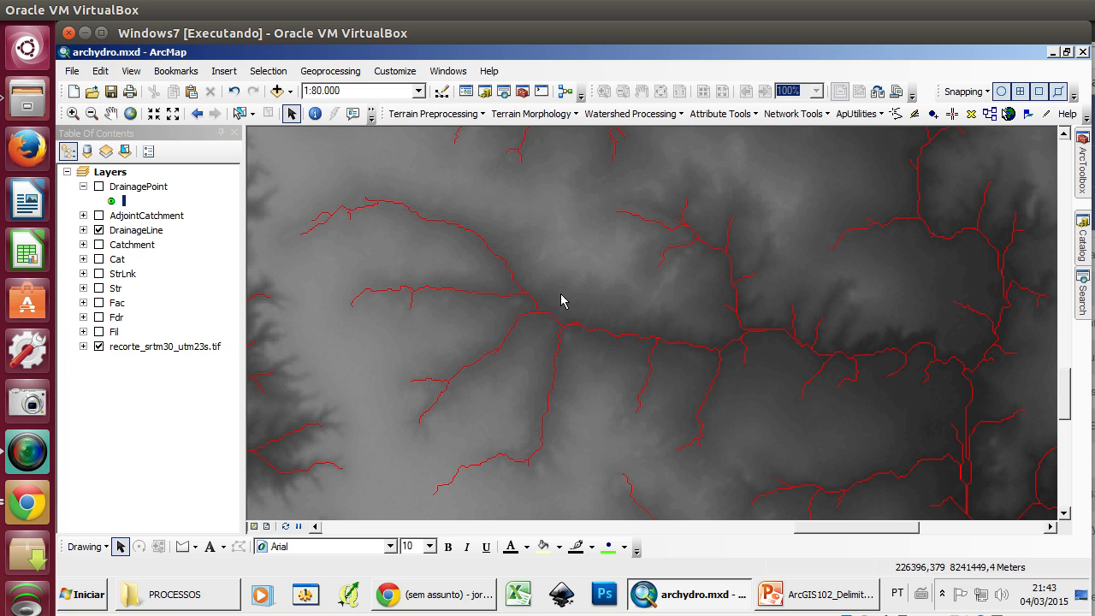
left_click(98, 188)
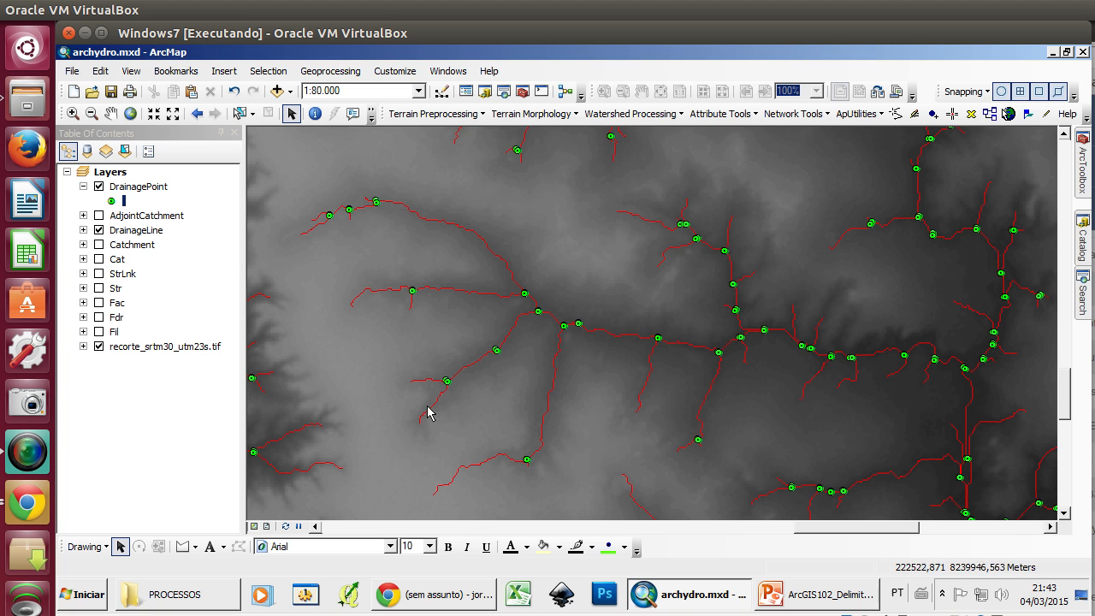
- Create a point layer named BatchPoint with Batch Point Generation, ready for use at the basin's outlet confluence
scroll(980, 380, "up", 5)
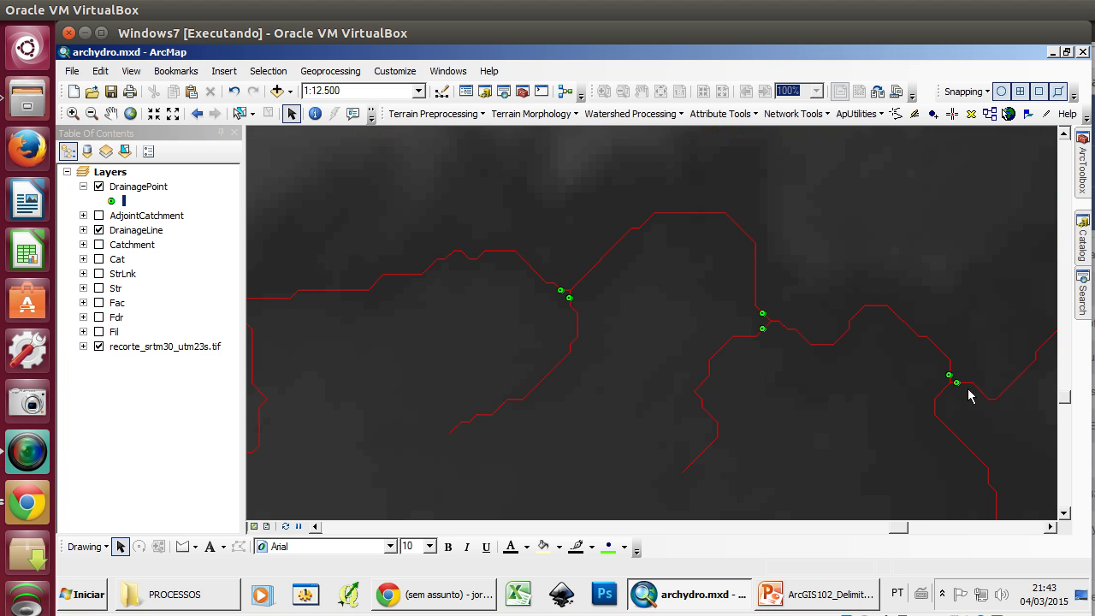
scroll(968, 388, "up", 4)
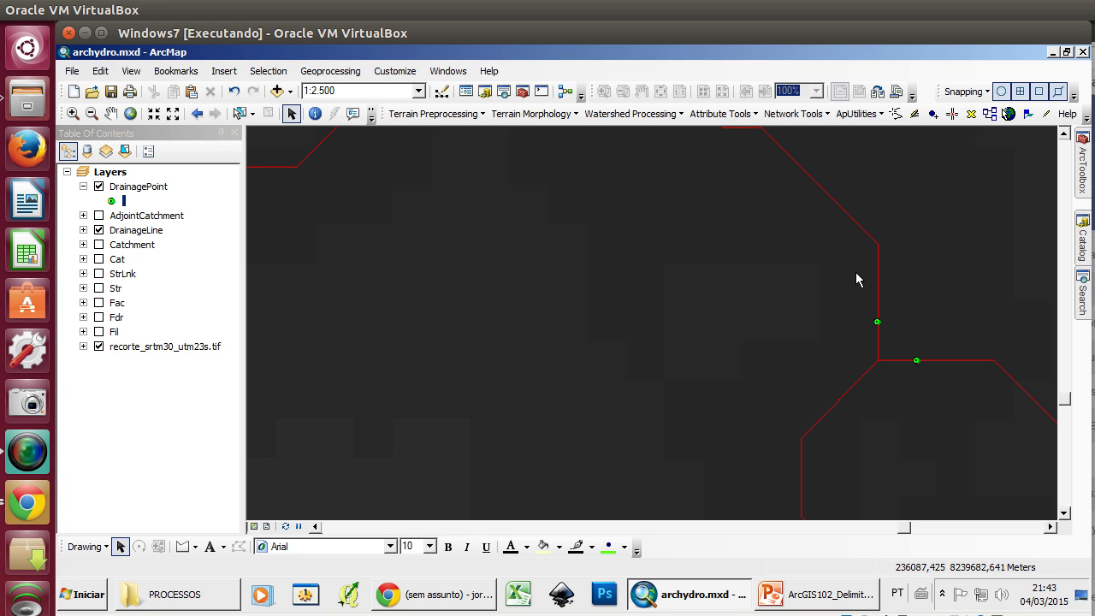
scroll(496, 262, "down", 2)
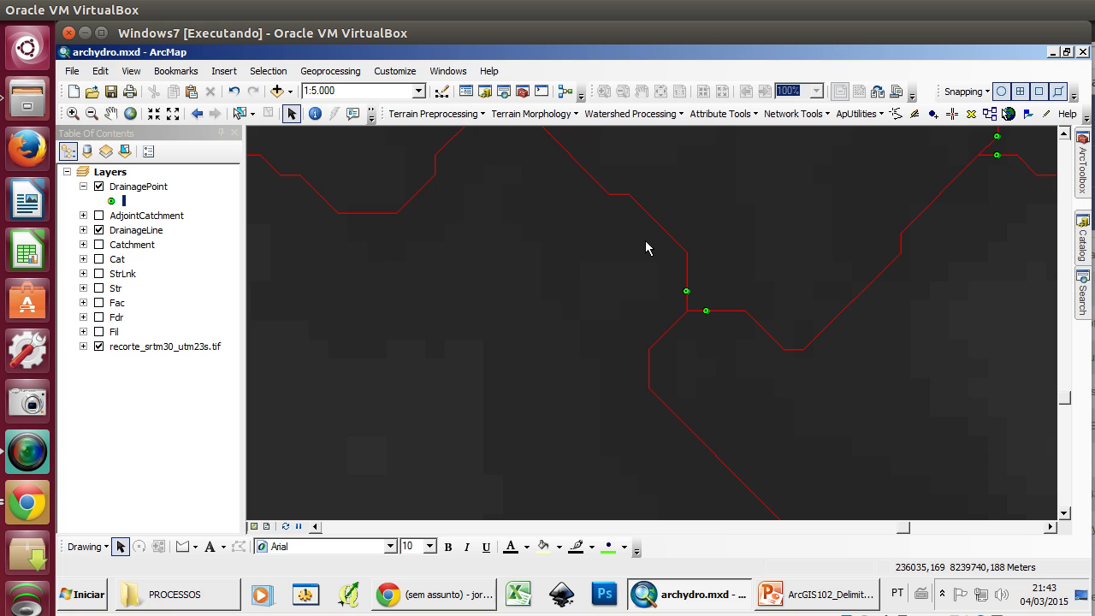
left_click(972, 115)
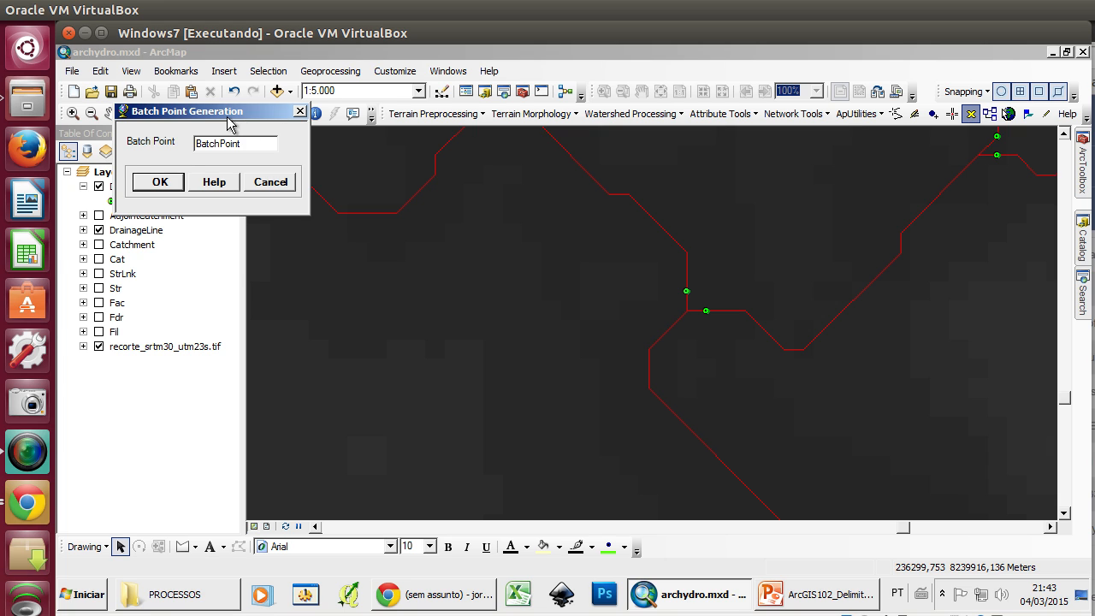
left_click_drag(231, 124, 383, 266)
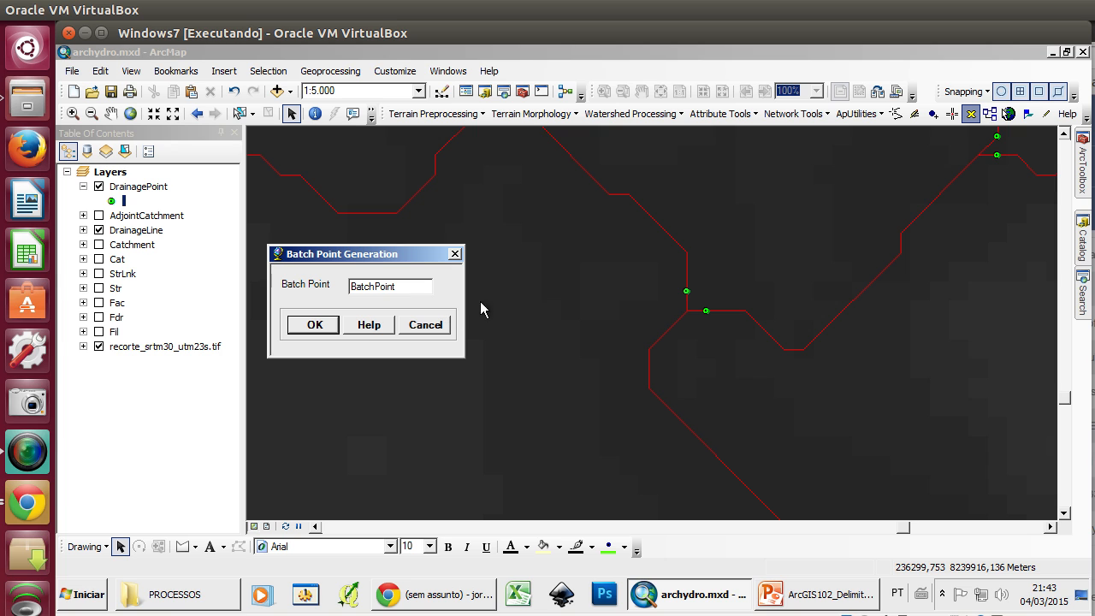
key("Return")
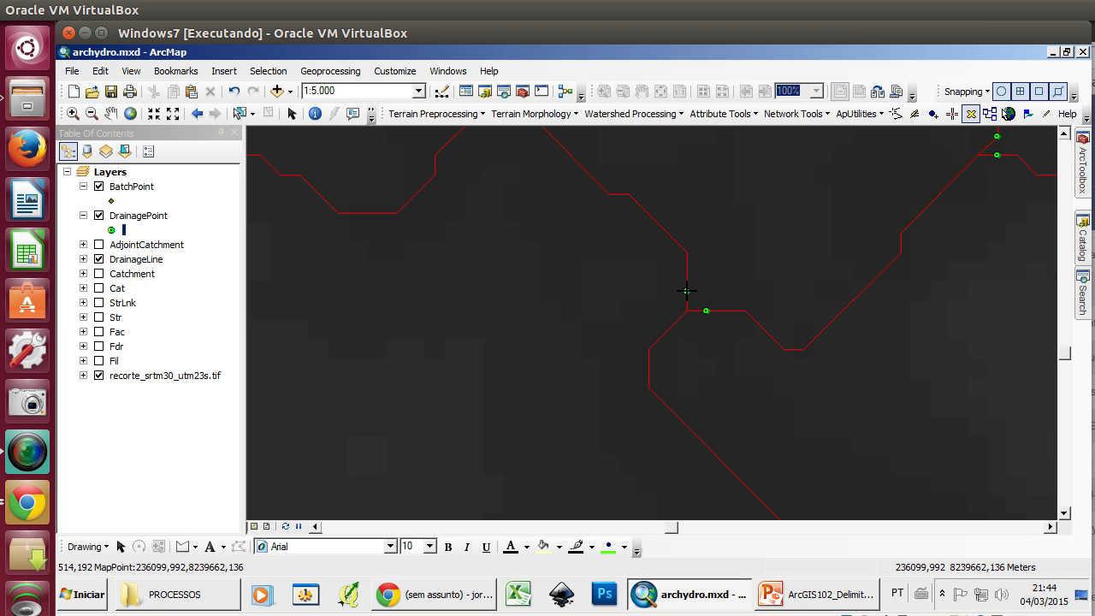
- Place an Outlet batch point on the drainage point just north of the confluence, with BaciaTeste1 as its name and description
left_click(686, 291)
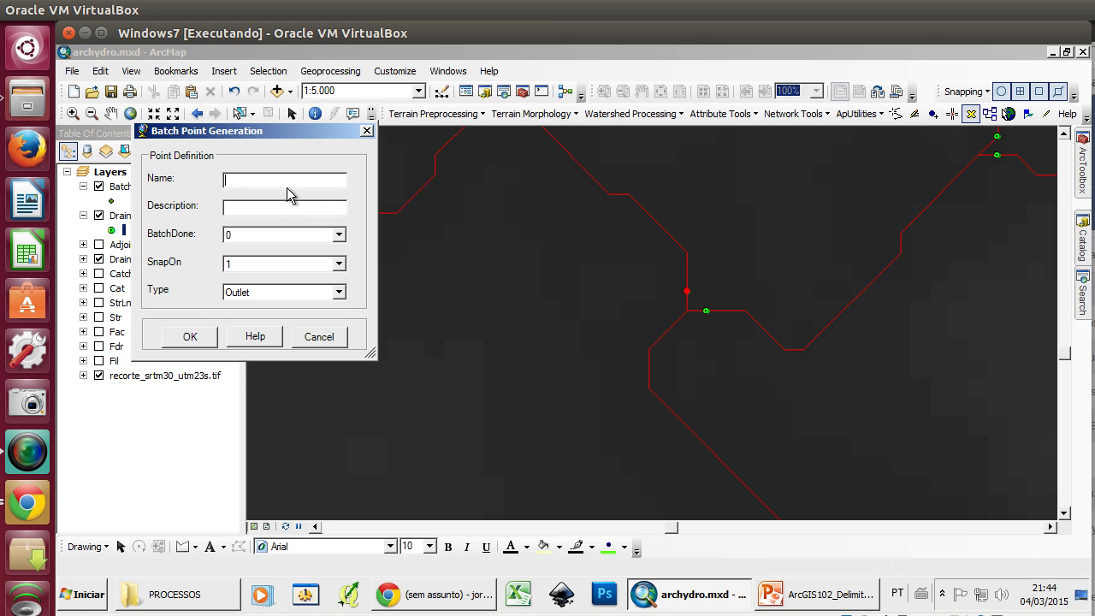
type("BaciaTeste1")
left_click_drag(291, 186, 222, 184)
right_click(251, 176)
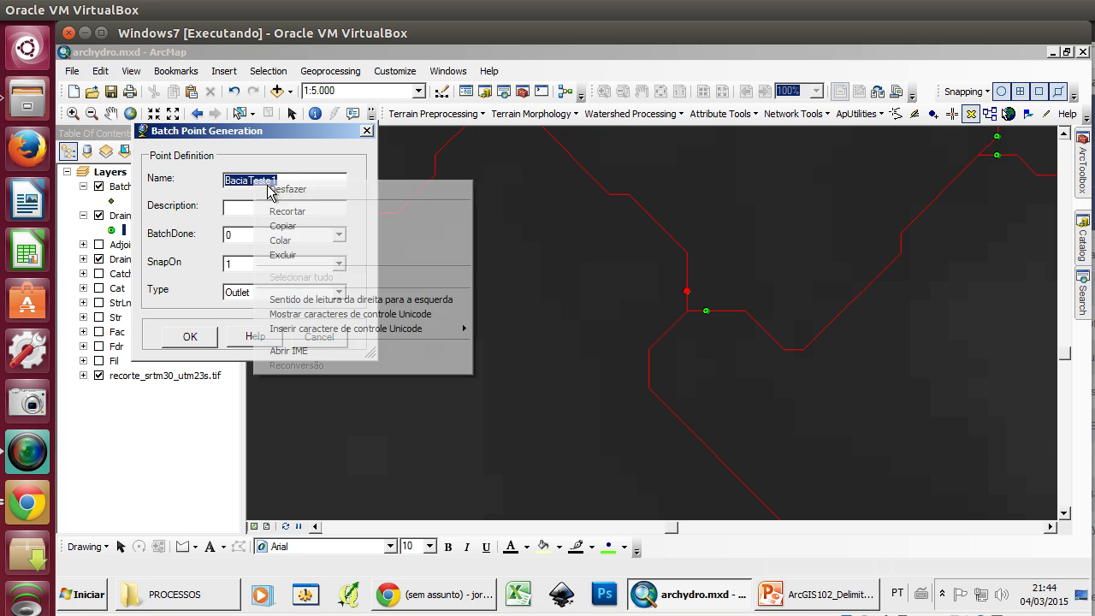
left_click(313, 227)
key("Tab")
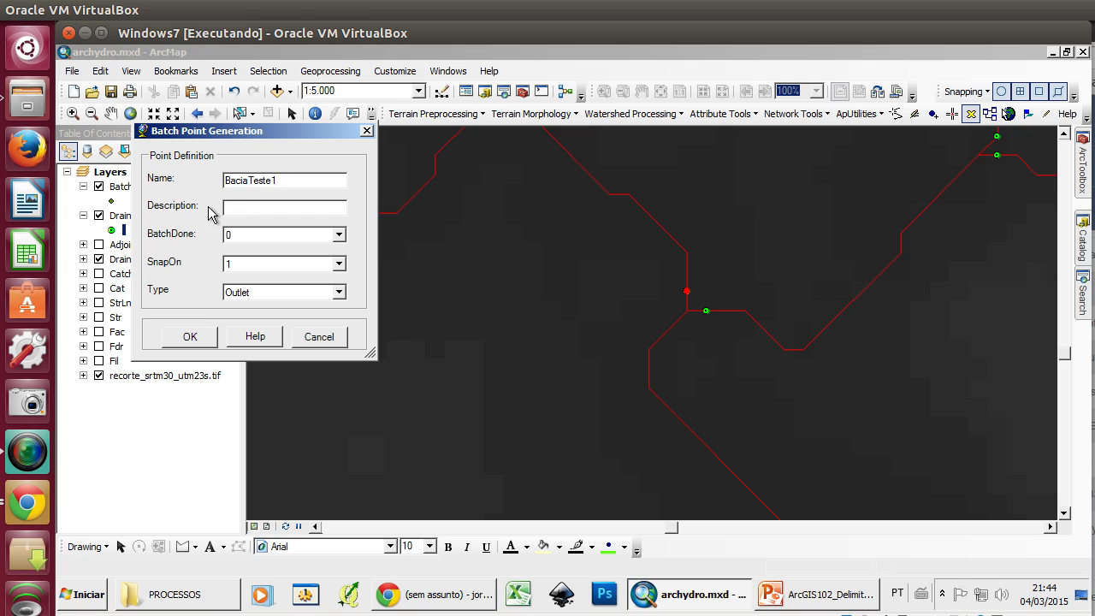
key("ctrl+v")
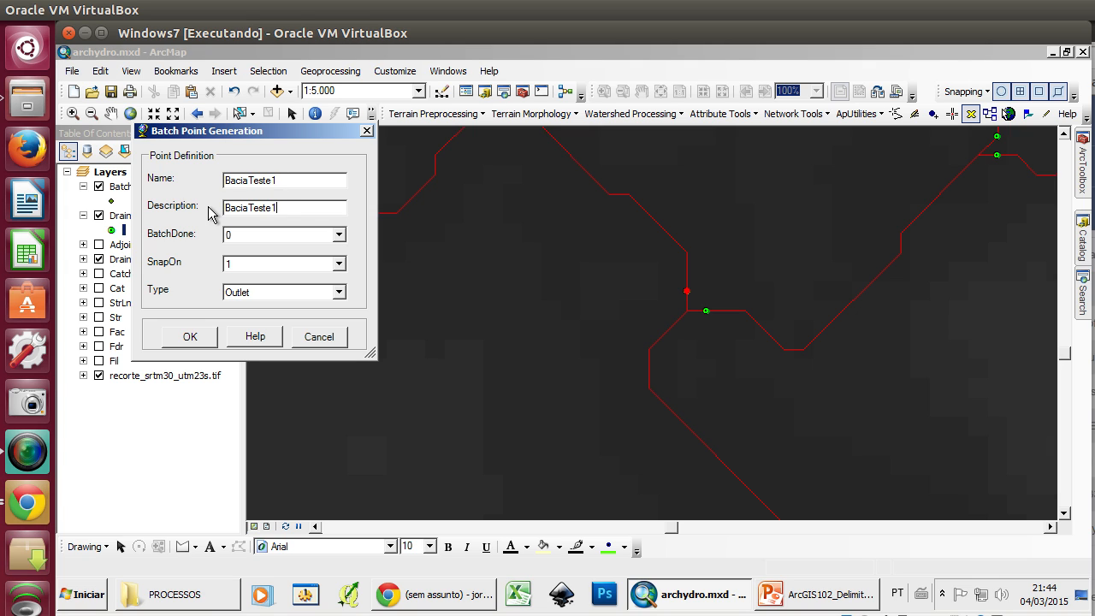
left_click(190, 337)
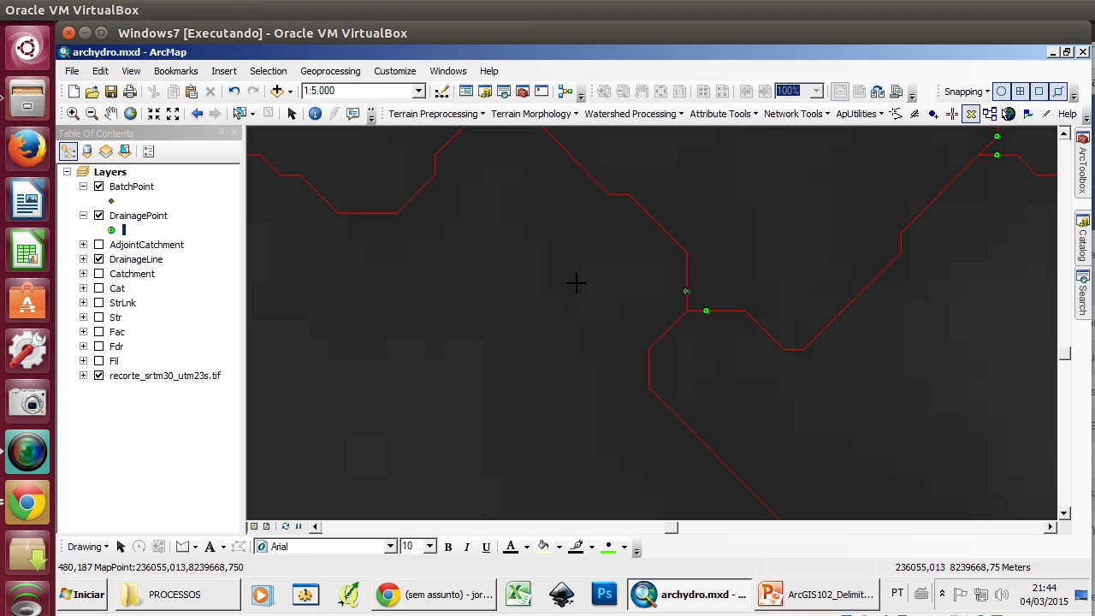
- Hide the DrainagePoint layer and view the batch point within the surrounding drainage network
left_click(131, 188)
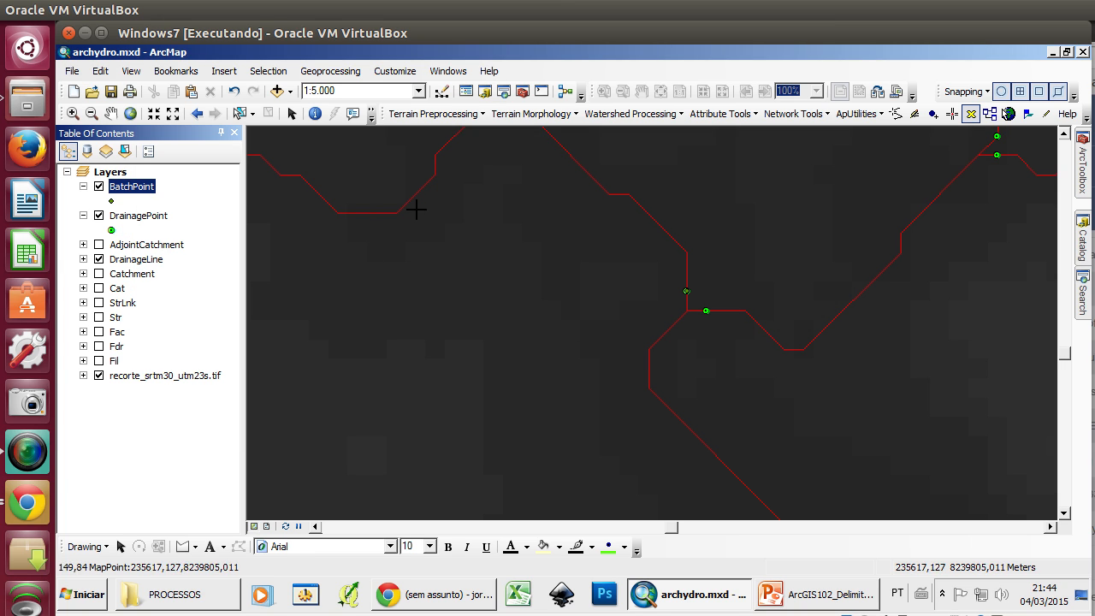
scroll(634, 287, "down", 2)
scroll(634, 287, "up", 3)
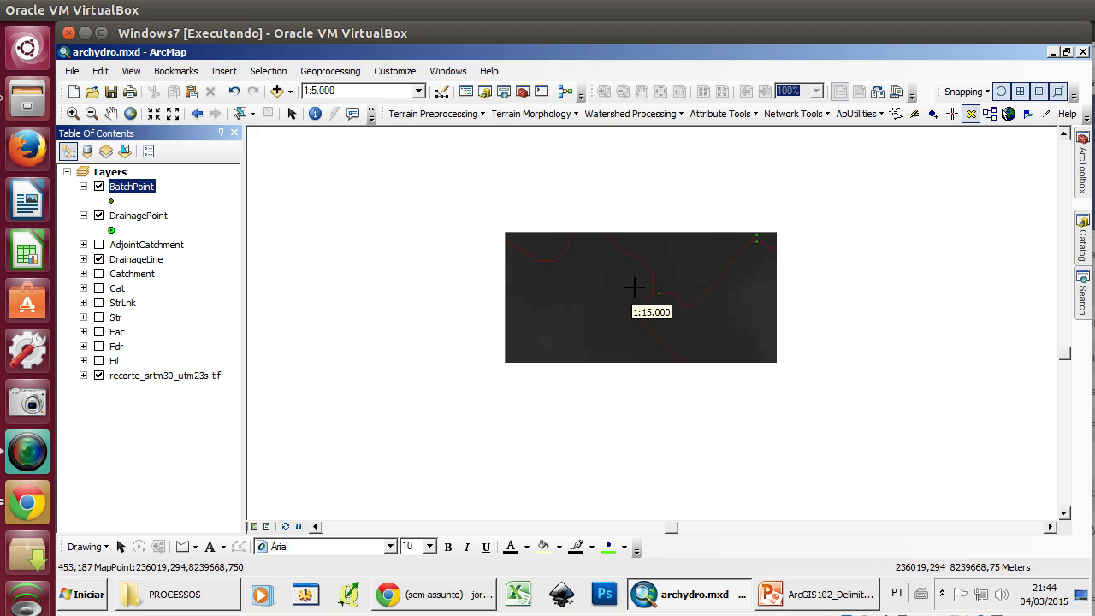
scroll(570, 258, "up", 2)
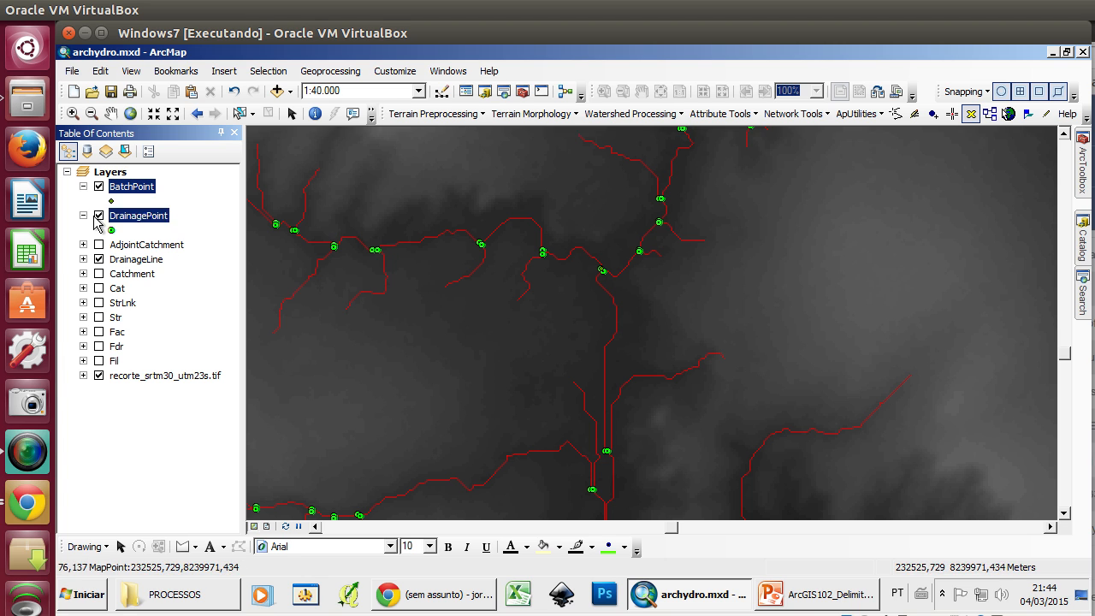
left_click(99, 216)
left_click(110, 114)
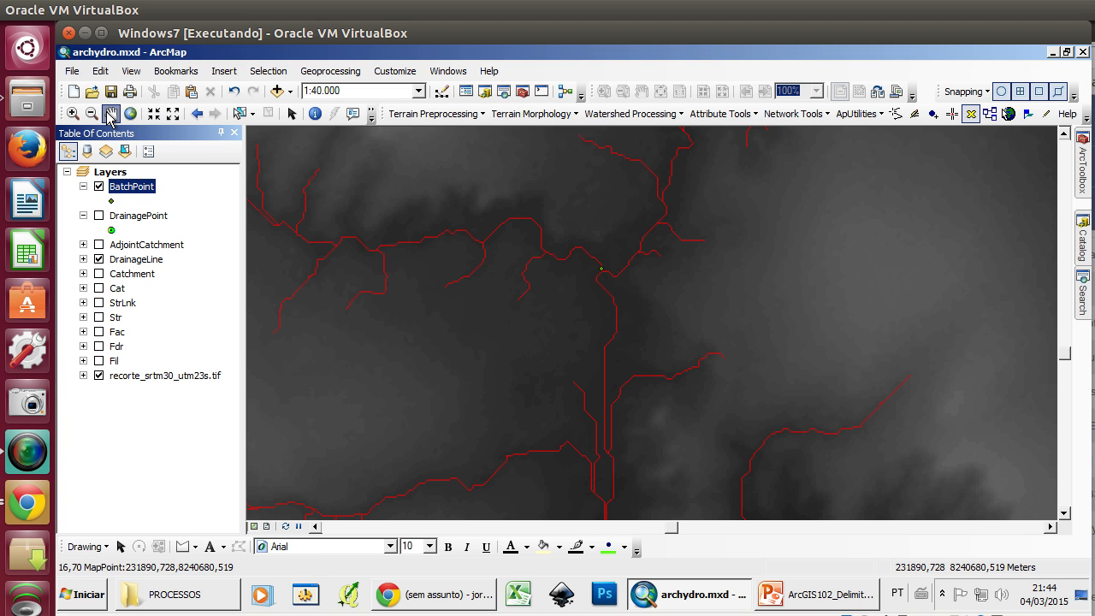
mouse_move(725, 369)
left_mouse_down()
mouse_move(749, 379)
mouse_move(721, 386)
left_mouse_up()
scroll(738, 386, "up", 2)
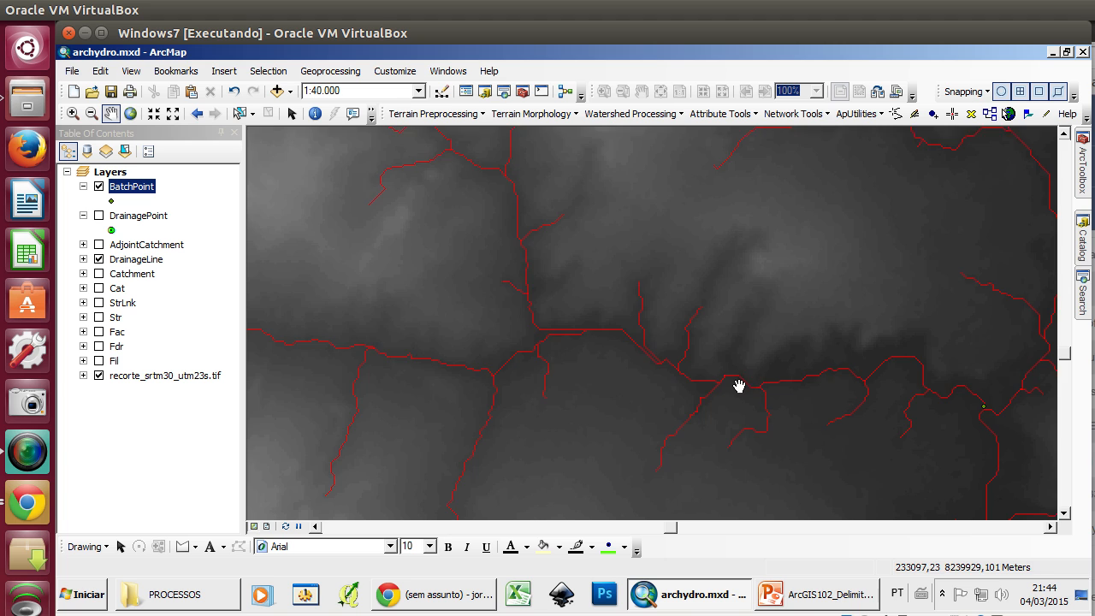
scroll(736, 387, "up", 3)
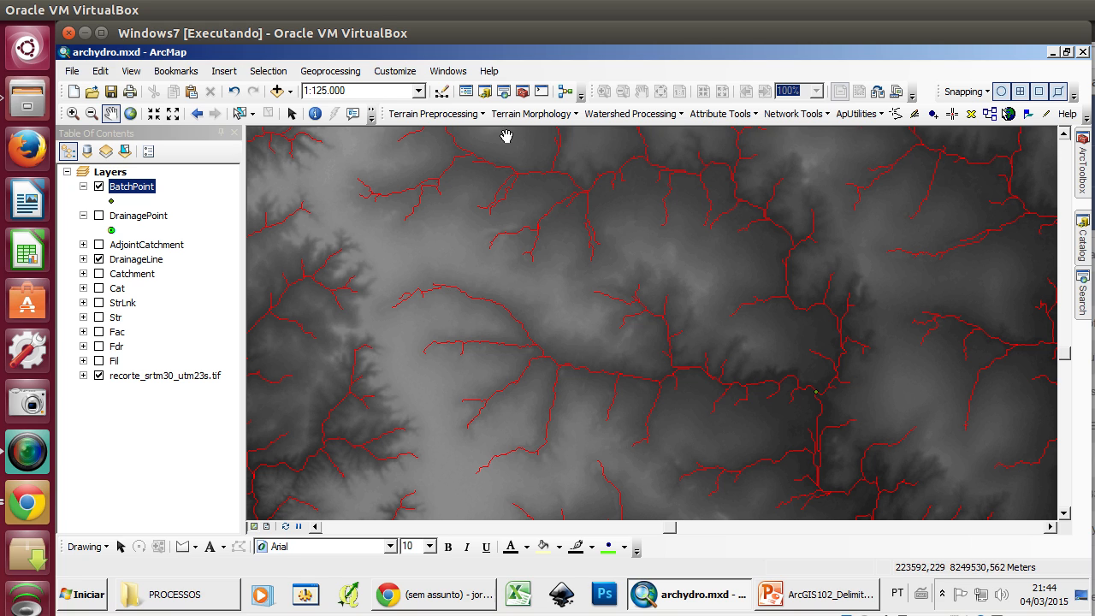
- Run Batch Watershed Delineation on BatchPoint using Fdr, Str, a Null snap stream grid, Catchment and AdjointCatchment, outputting Watershed and WatershedPoint
left_click(635, 115)
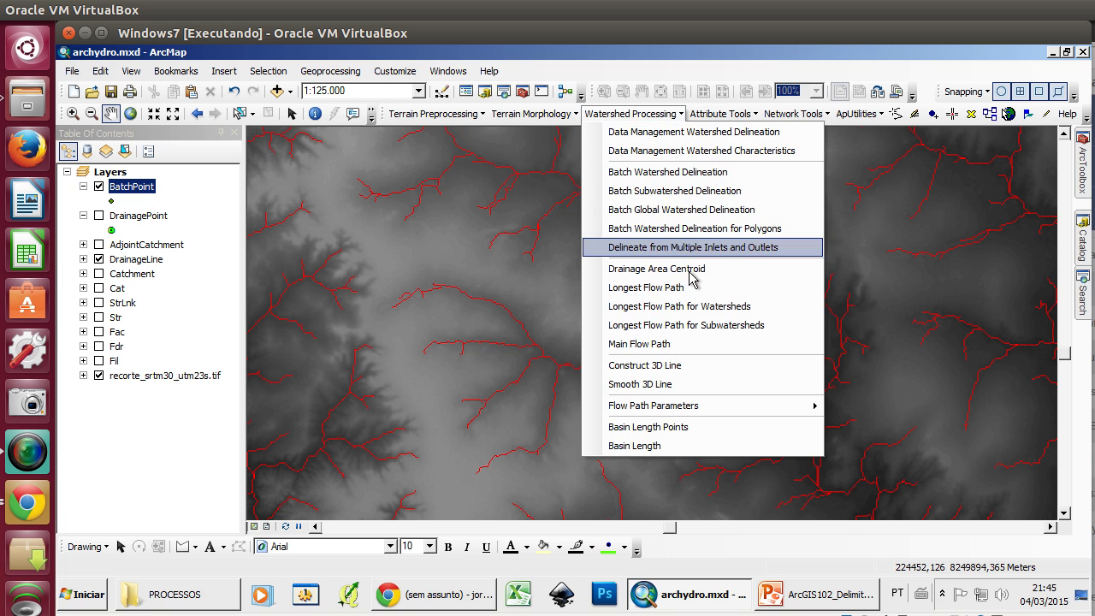
left_click(754, 174)
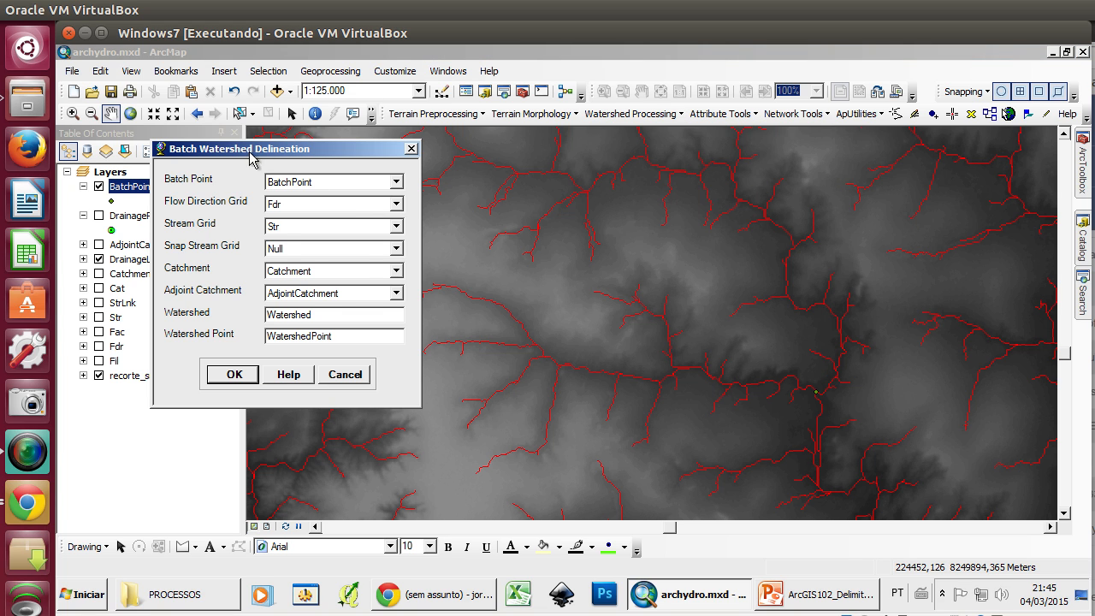
left_click_drag(265, 150, 379, 197)
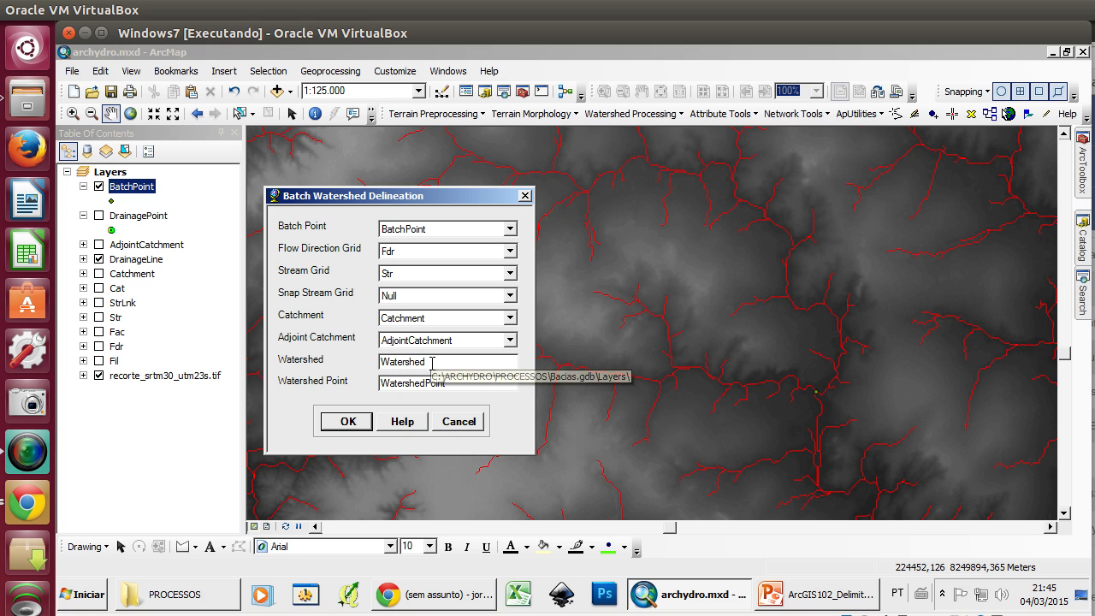
left_click(350, 422)
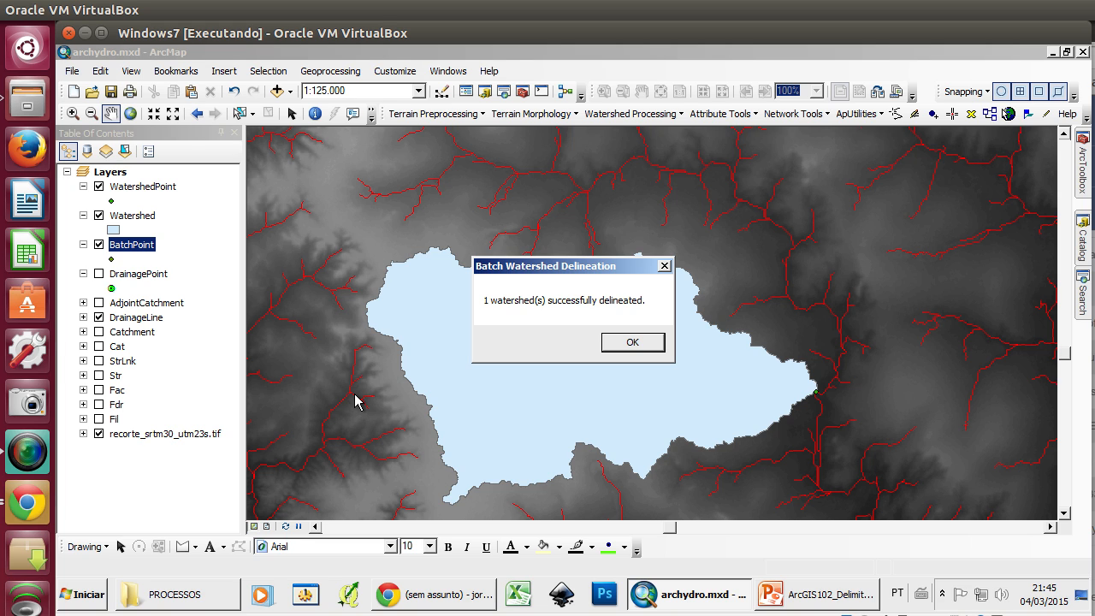
left_click(631, 343)
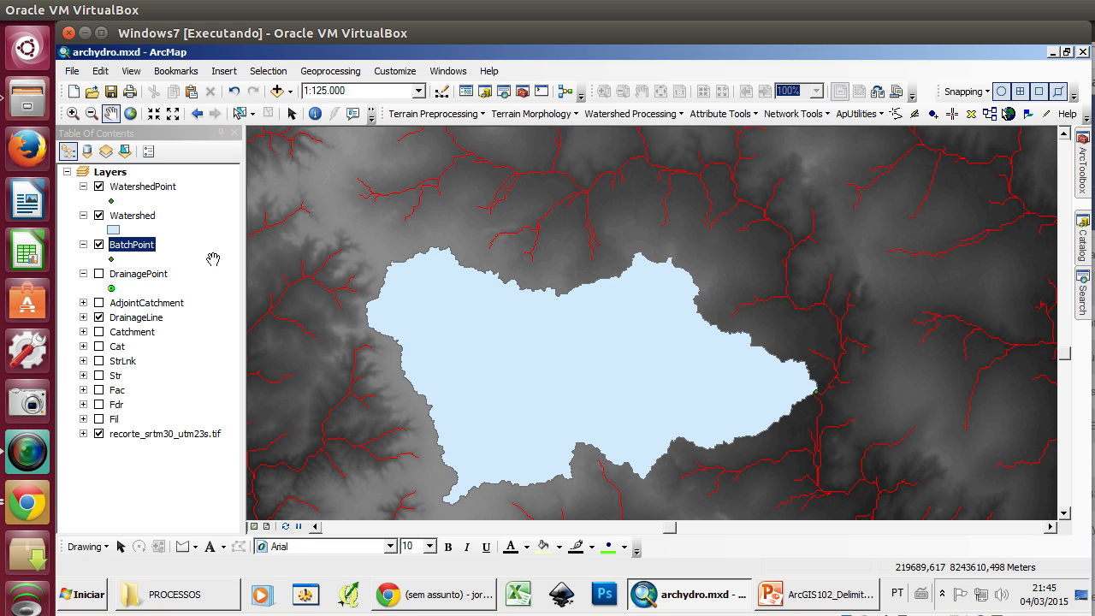
- Style the Watershed layer with the Hollow symbol, an outline width of 2 and a bright green outline
left_click(125, 229)
left_click(135, 221)
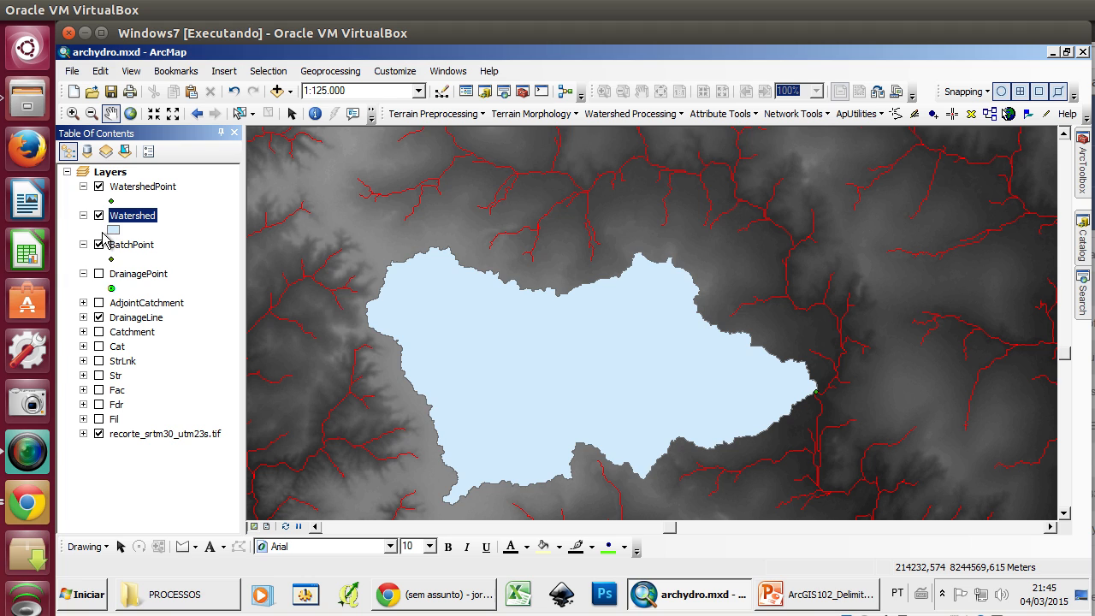
left_click(112, 231)
left_click(377, 304)
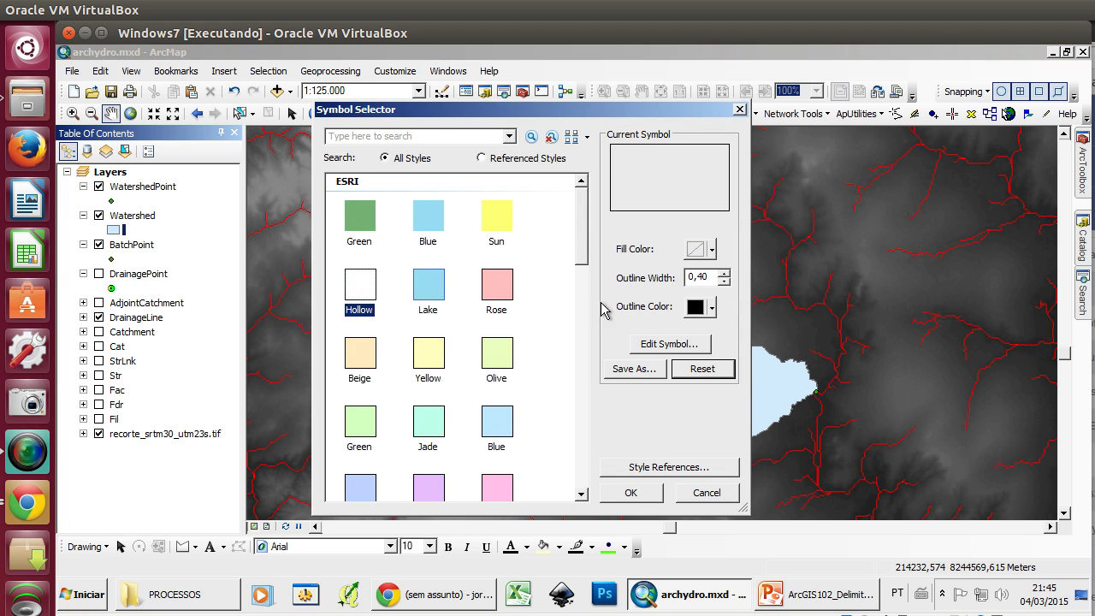
left_click(725, 281)
left_click(724, 273)
left_click(725, 274)
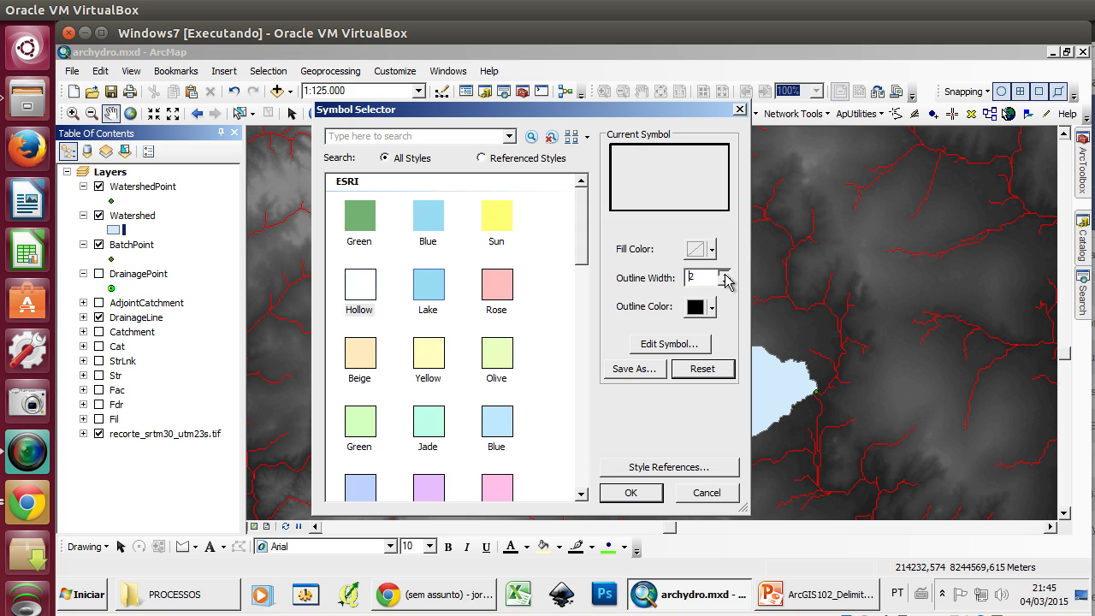
left_click(712, 307)
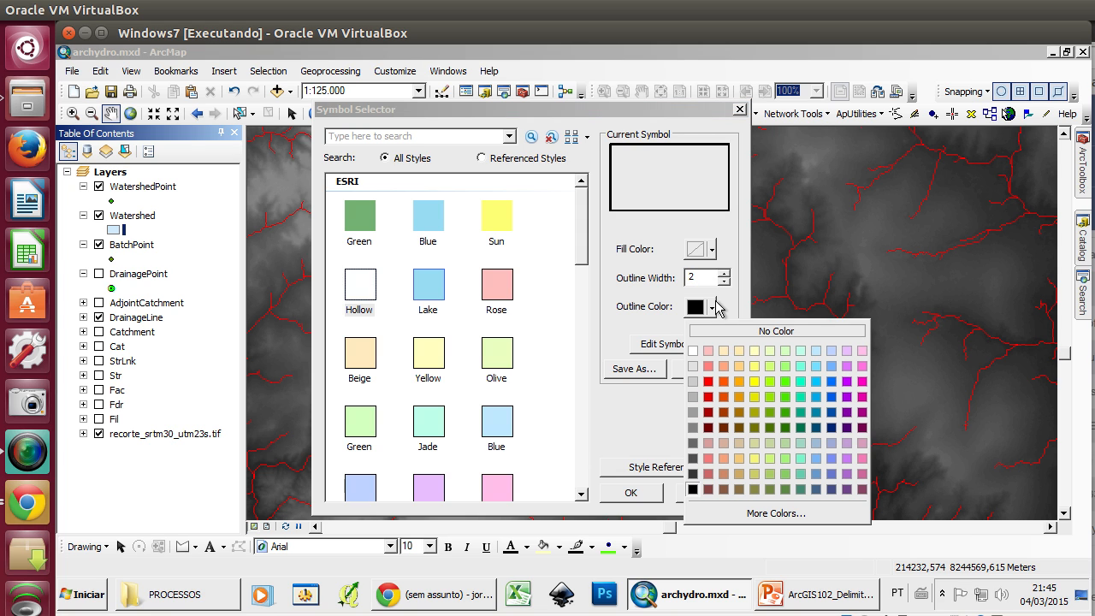
left_click(786, 383)
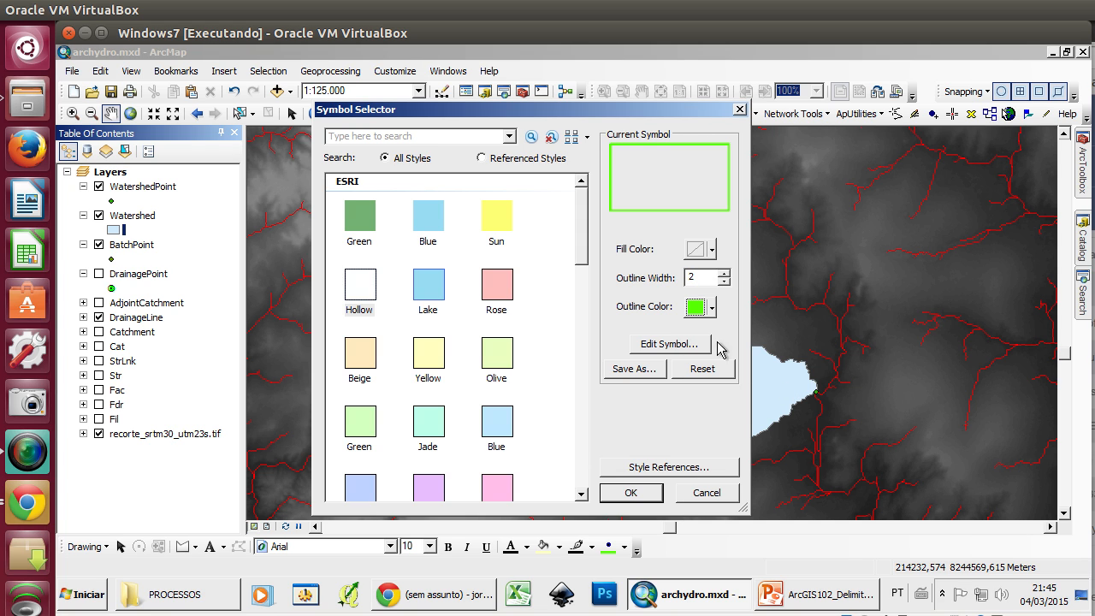
left_click(647, 493)
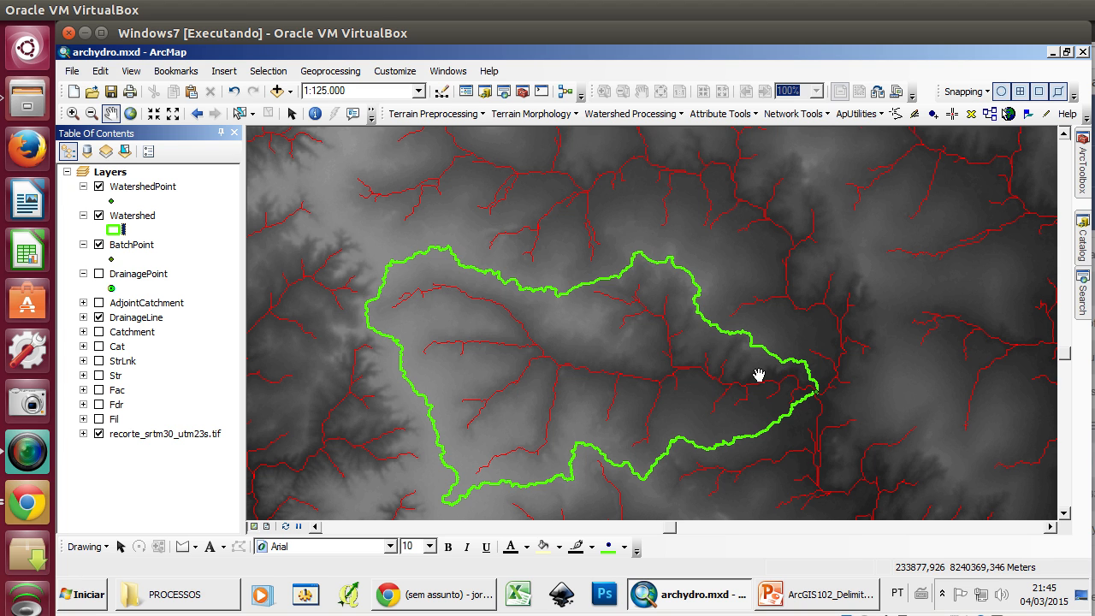
- Examine the delineated basin within the whole study area using Bookmark 1, and up close
scroll(748, 359, "up", 2)
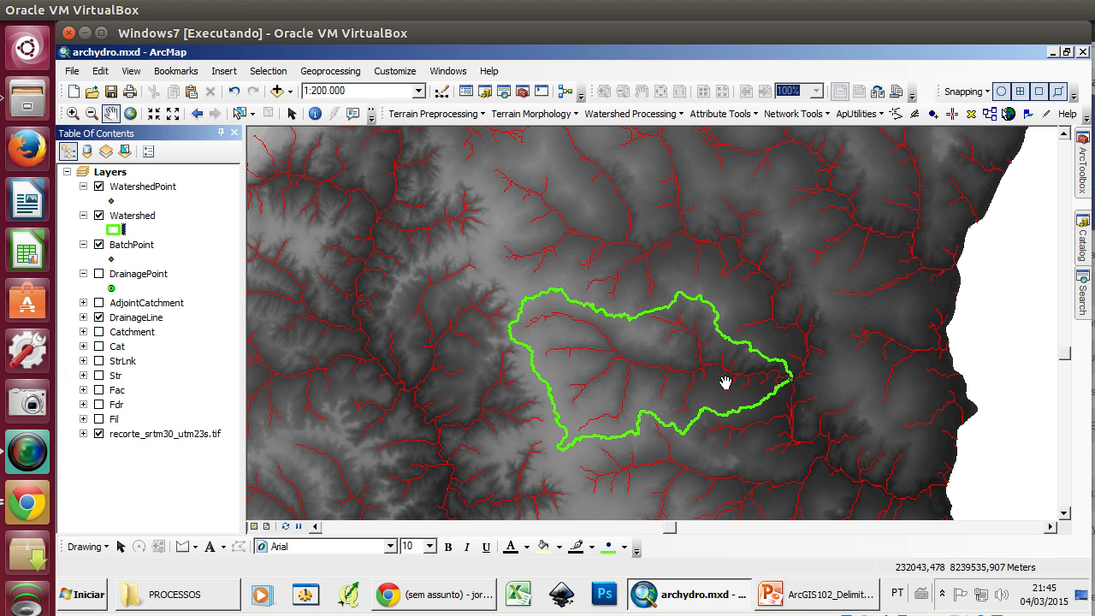
scroll(691, 440, "up", 1)
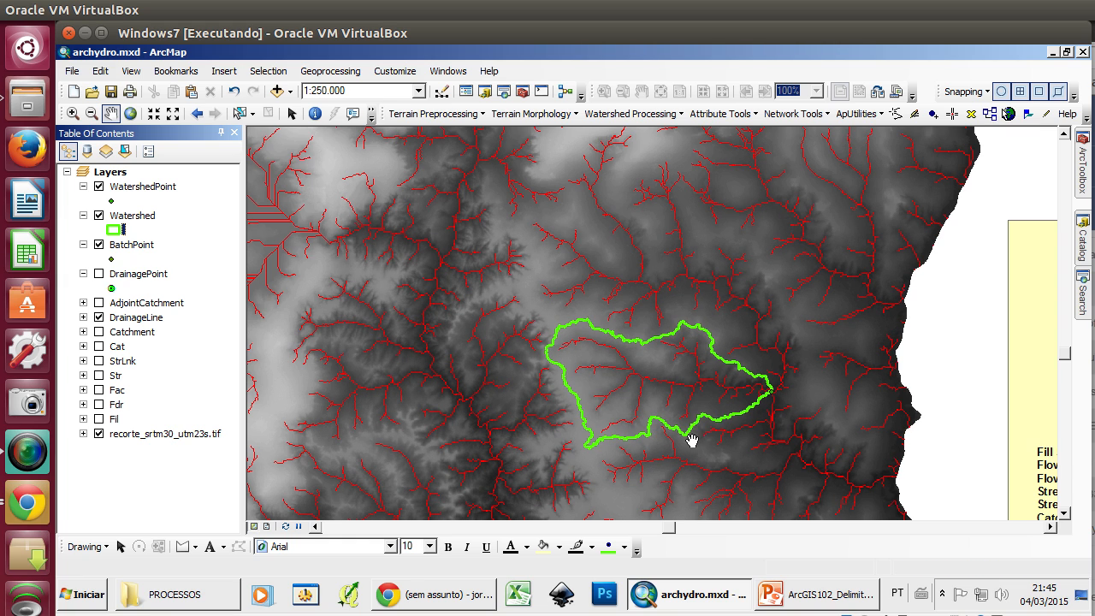
scroll(716, 407, "up", 1)
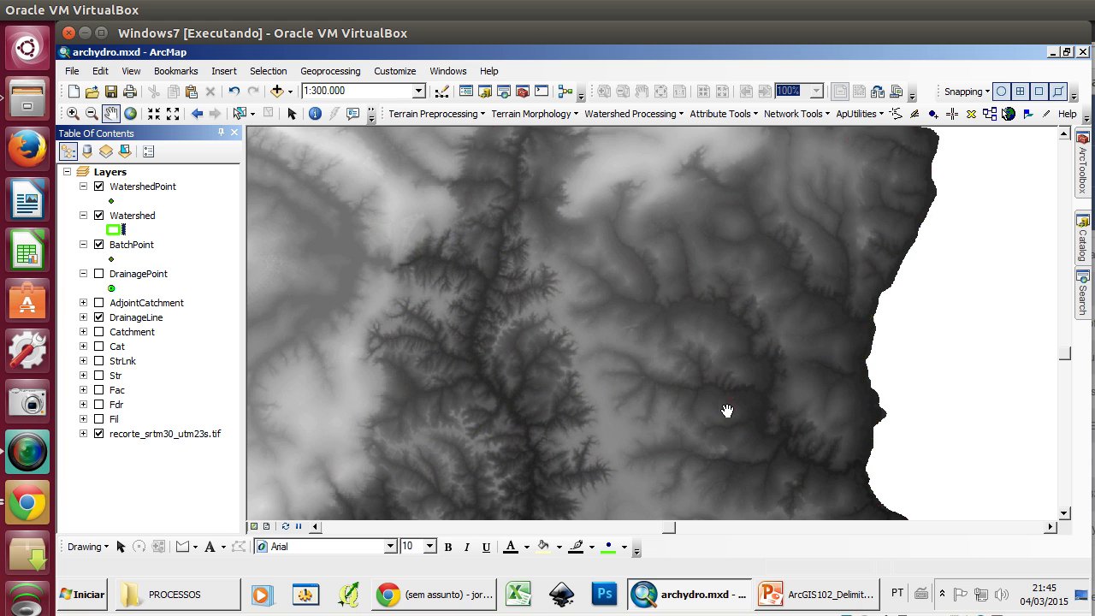
left_click(175, 71)
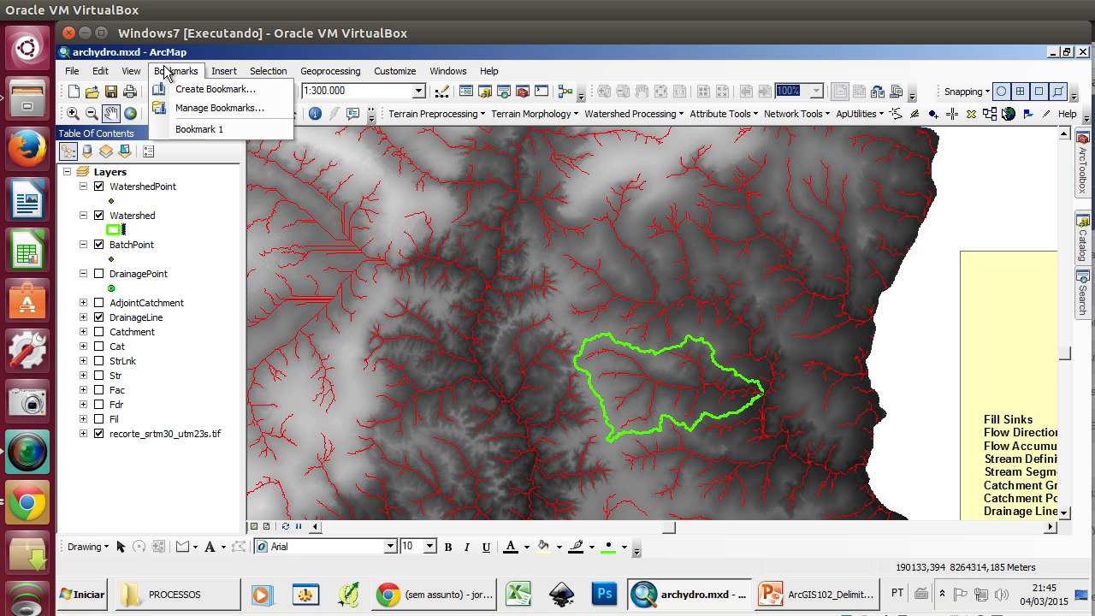
left_click(212, 127)
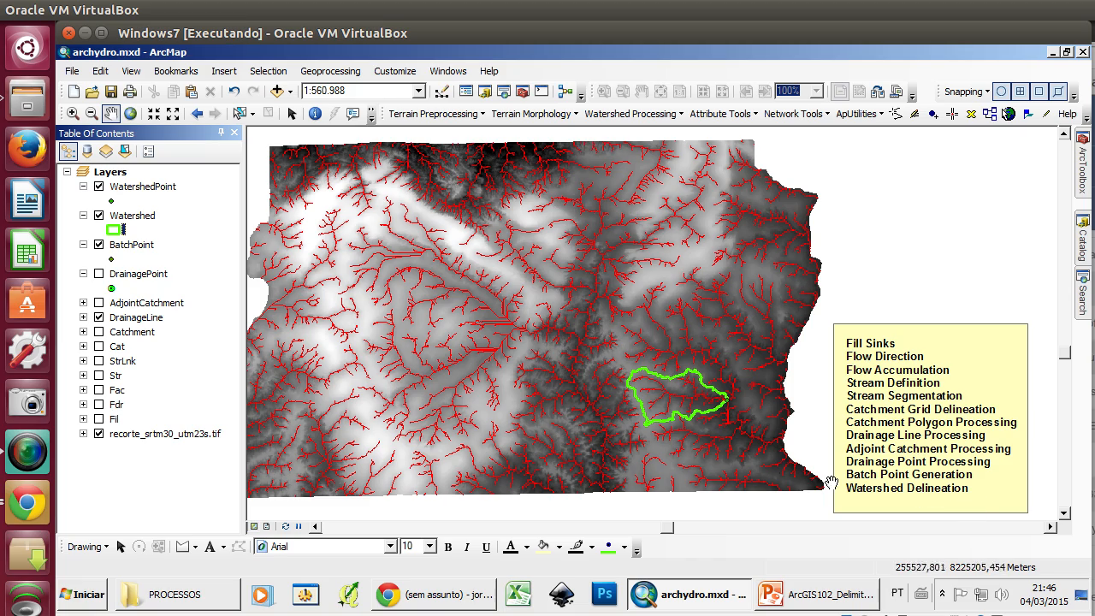
scroll(656, 413, "down", 1)
scroll(656, 413, "down", 2)
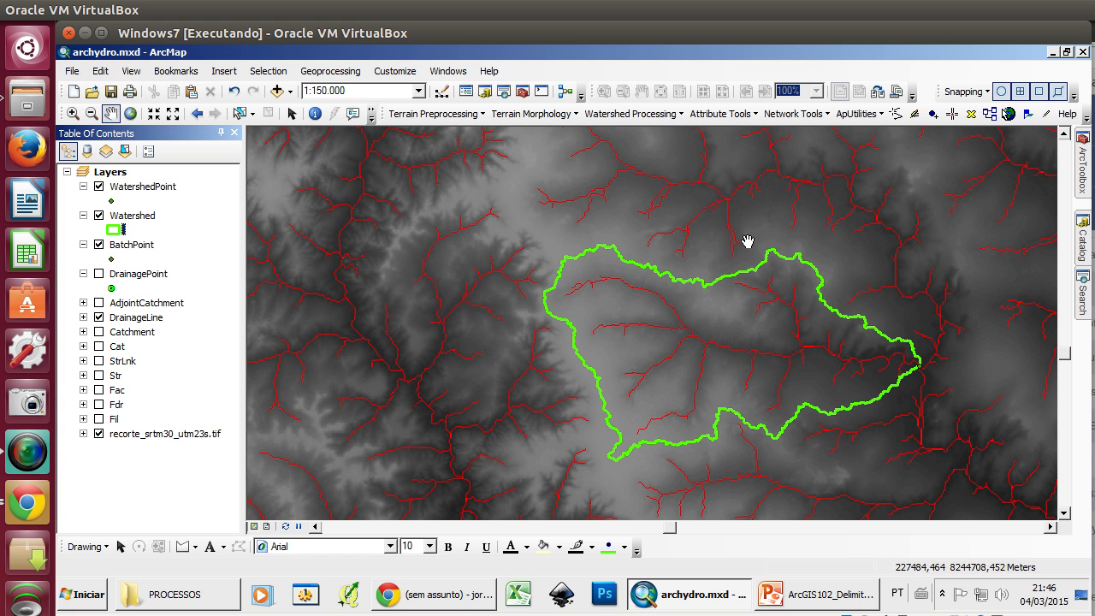
left_click_drag(789, 303, 737, 343)
- Review the perimeter, area and name recorded in the Watershed layer's attribute table, and close the table
right_click(140, 216)
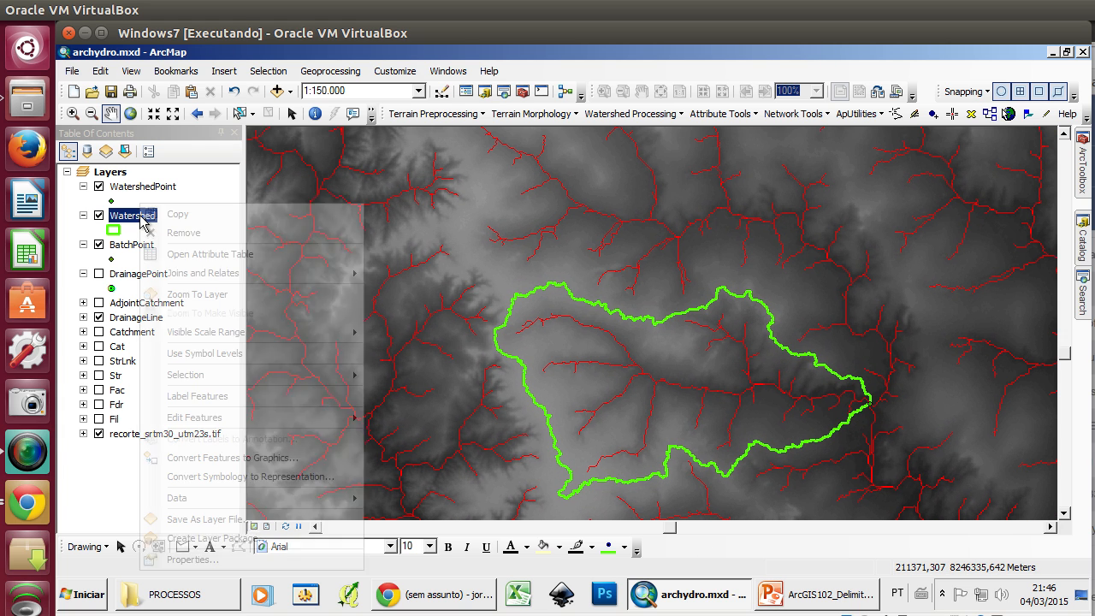
left_click(247, 260)
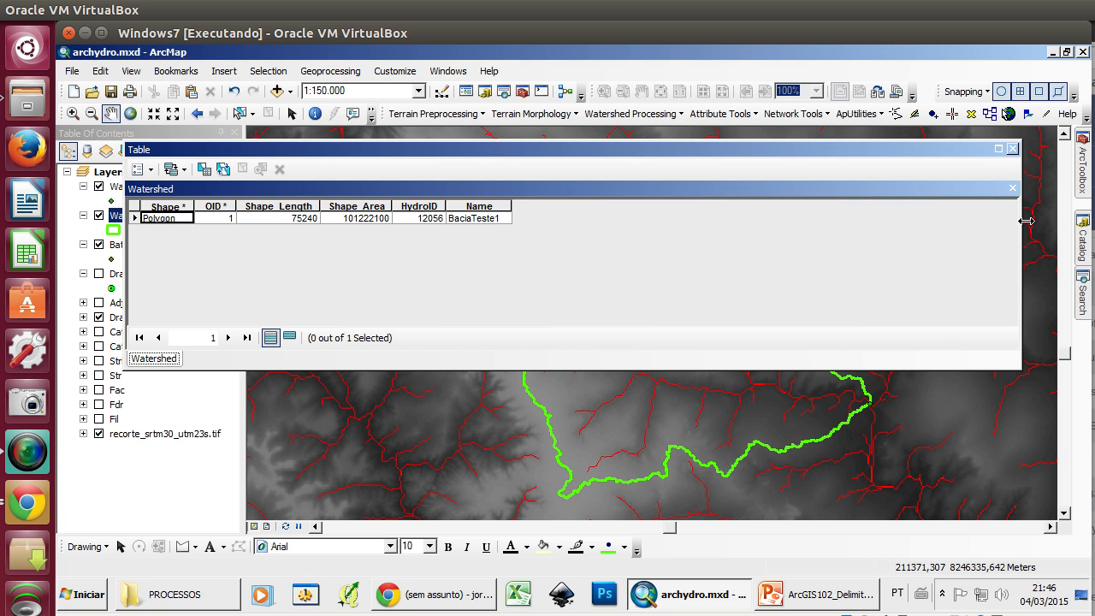
left_click_drag(1026, 221, 532, 239)
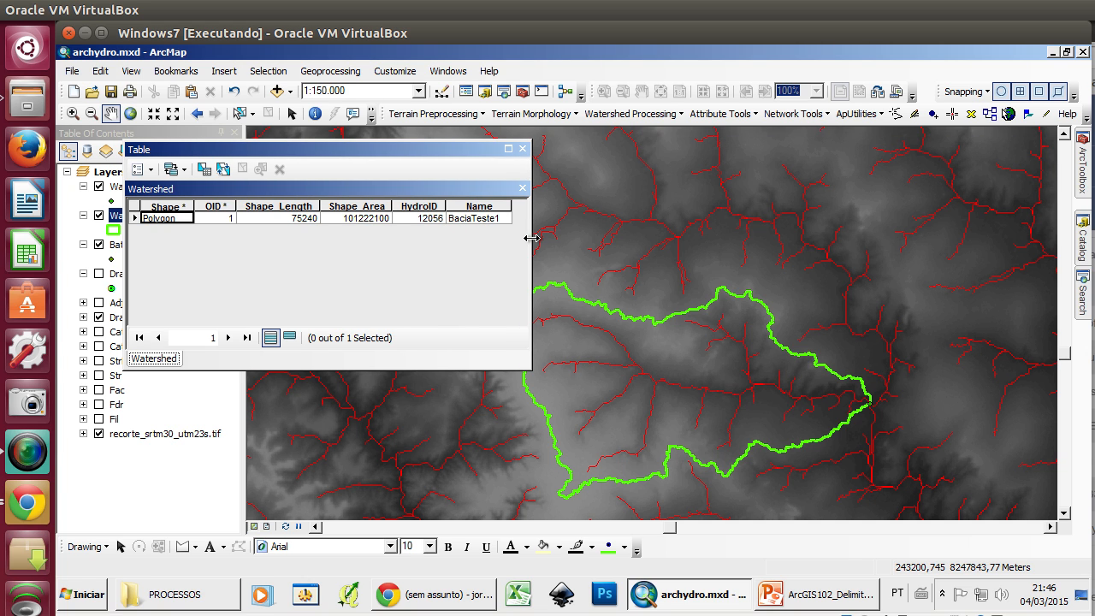
left_click(522, 149)
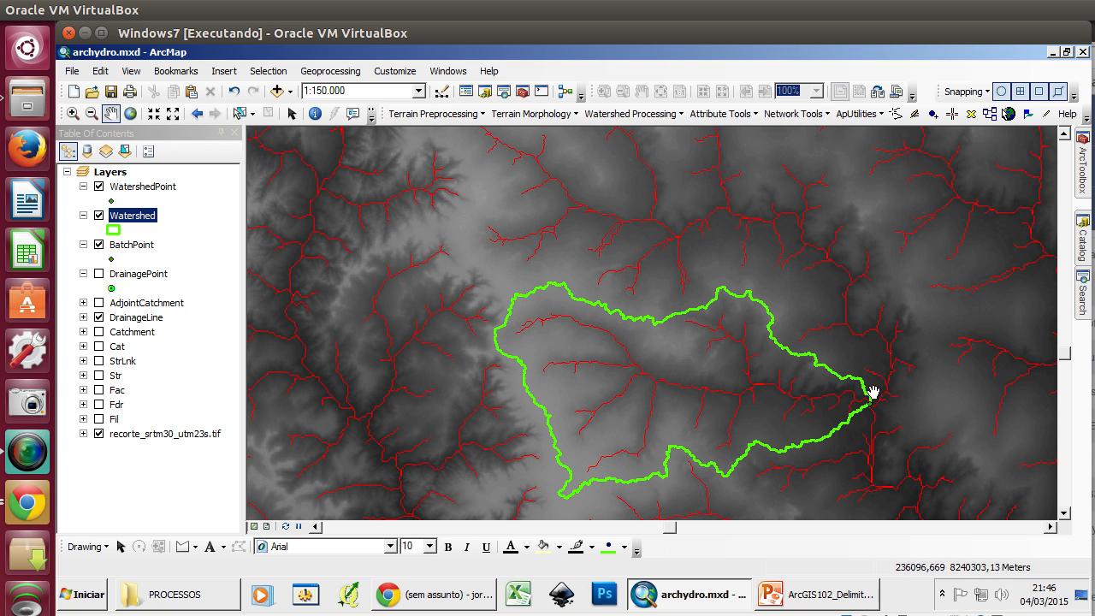
- Remove the Watershed, WatershedPoint and BatchPoint layers from the map
right_click(146, 221)
left_click(192, 236)
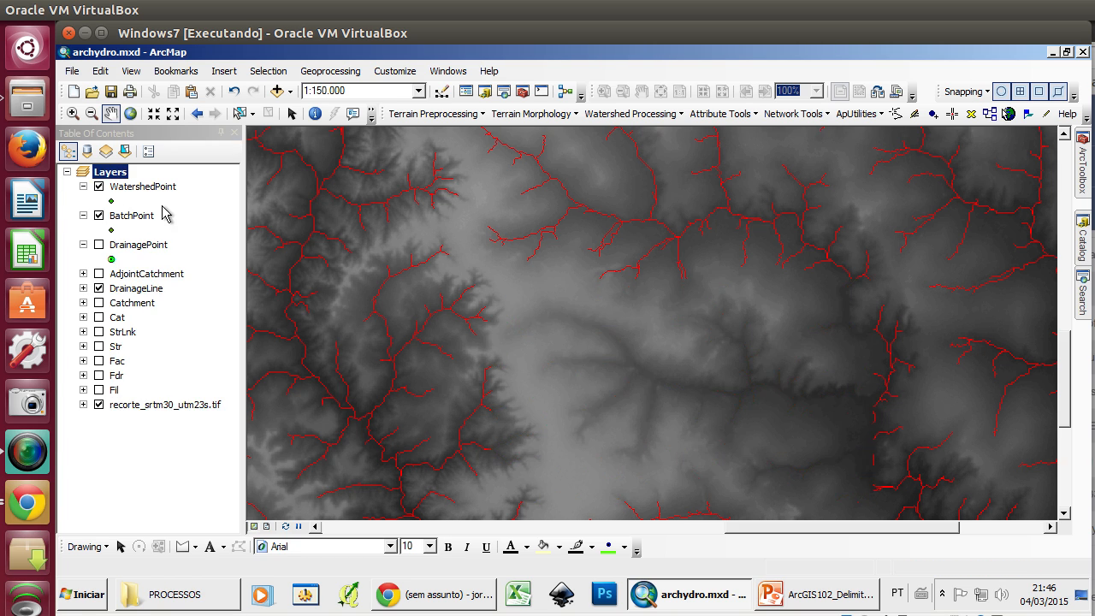
right_click(144, 187)
left_click(216, 215)
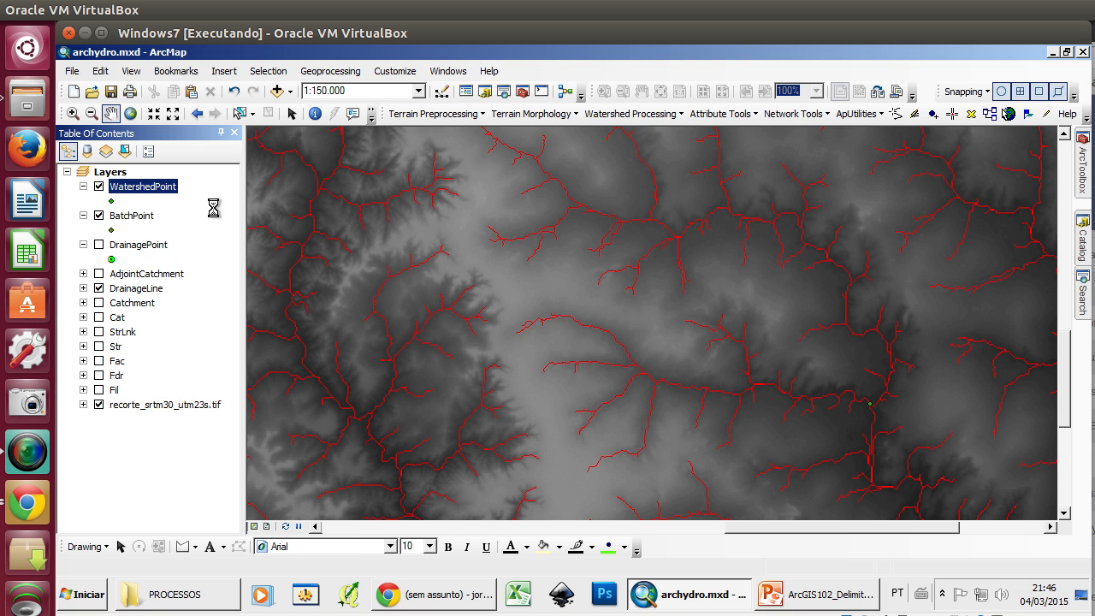
right_click(140, 190)
left_click(215, 221)
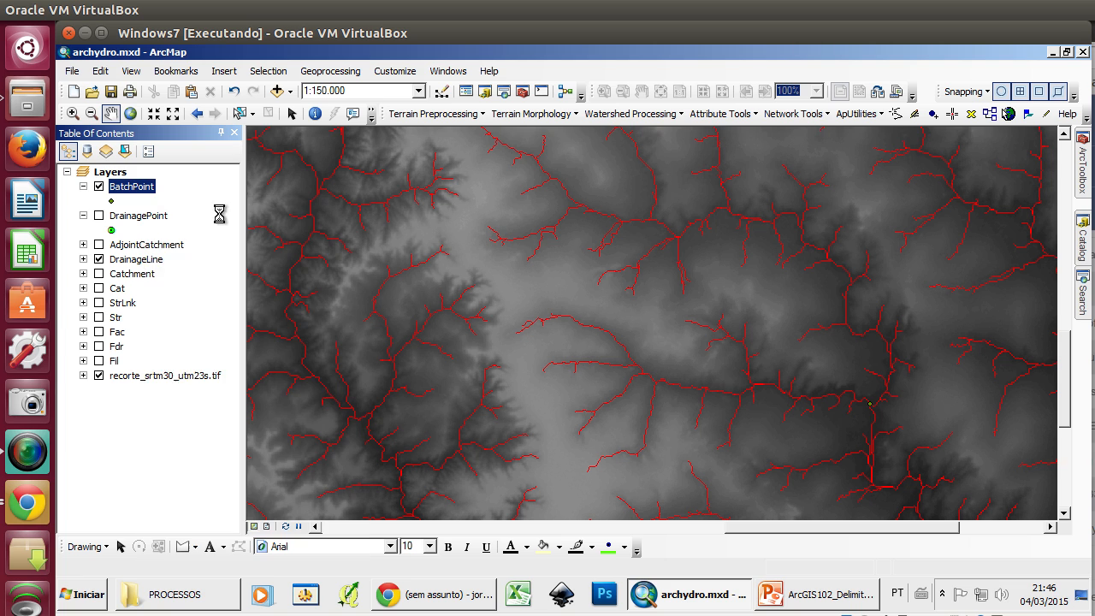
- Refresh the Layers feature dataset of Bacias.gdb in the Catalog
left_click(1081, 250)
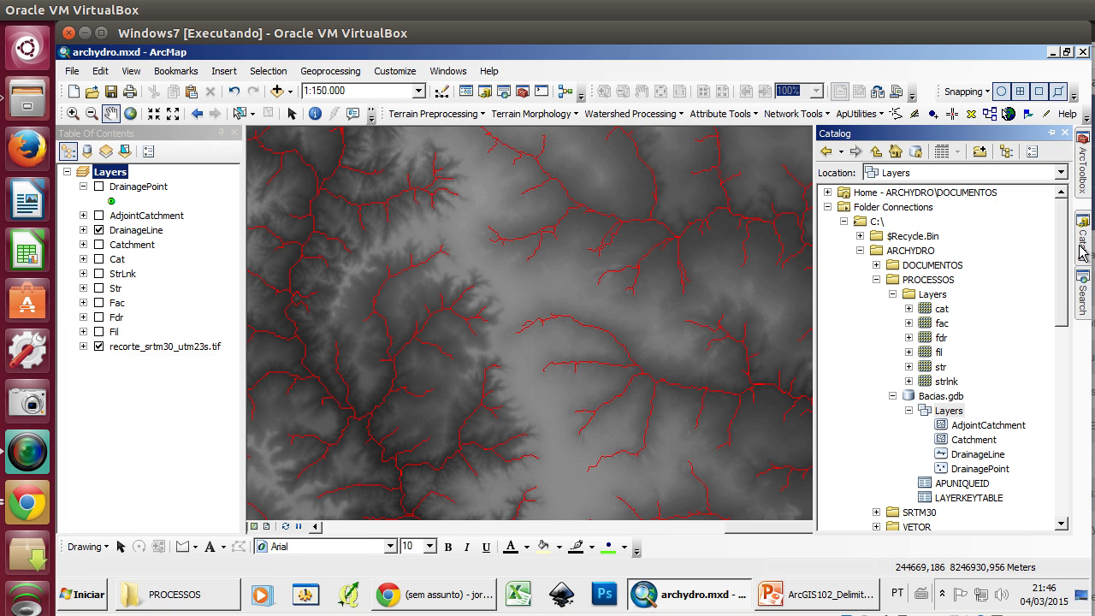
right_click(948, 412)
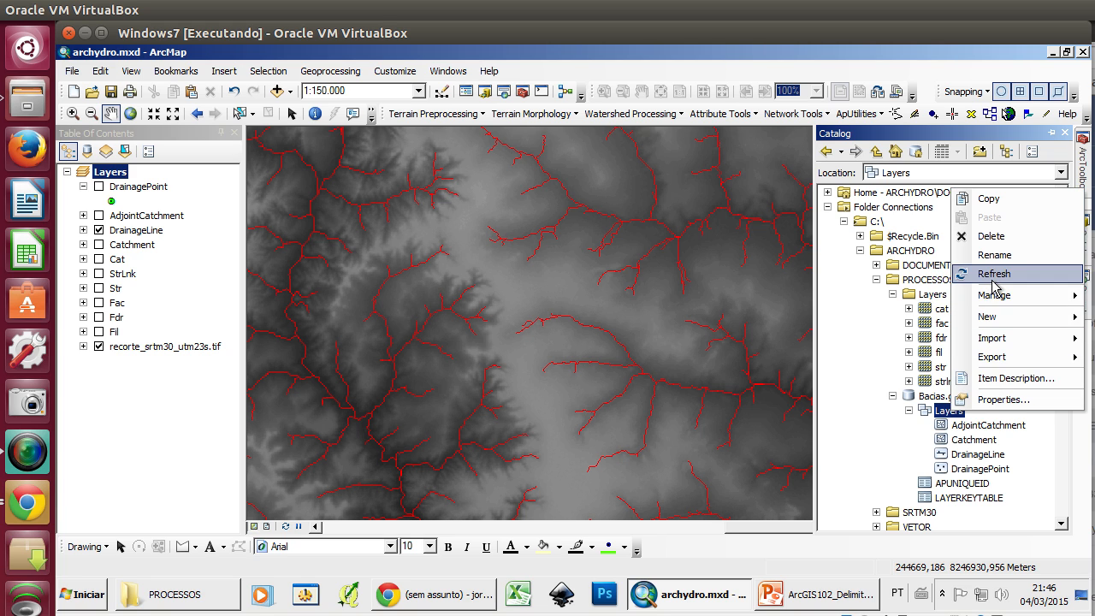
left_click(993, 275)
left_click(948, 412)
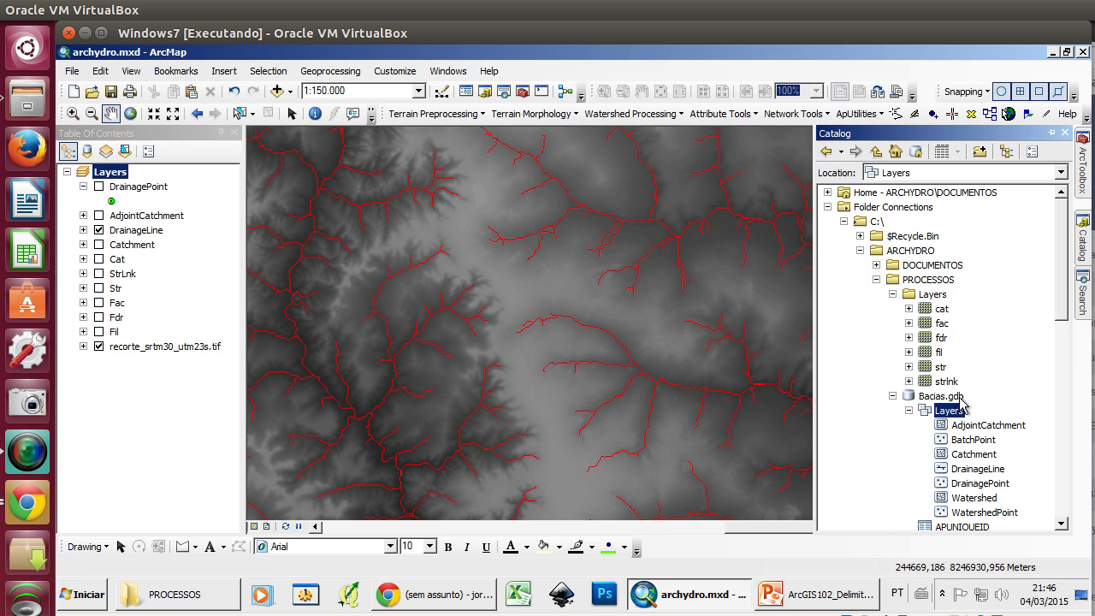
- Delete the Watershed feature class from the Layers dataset in Bacias.gdb
scroll(958, 408, "down", 3)
left_click(976, 367)
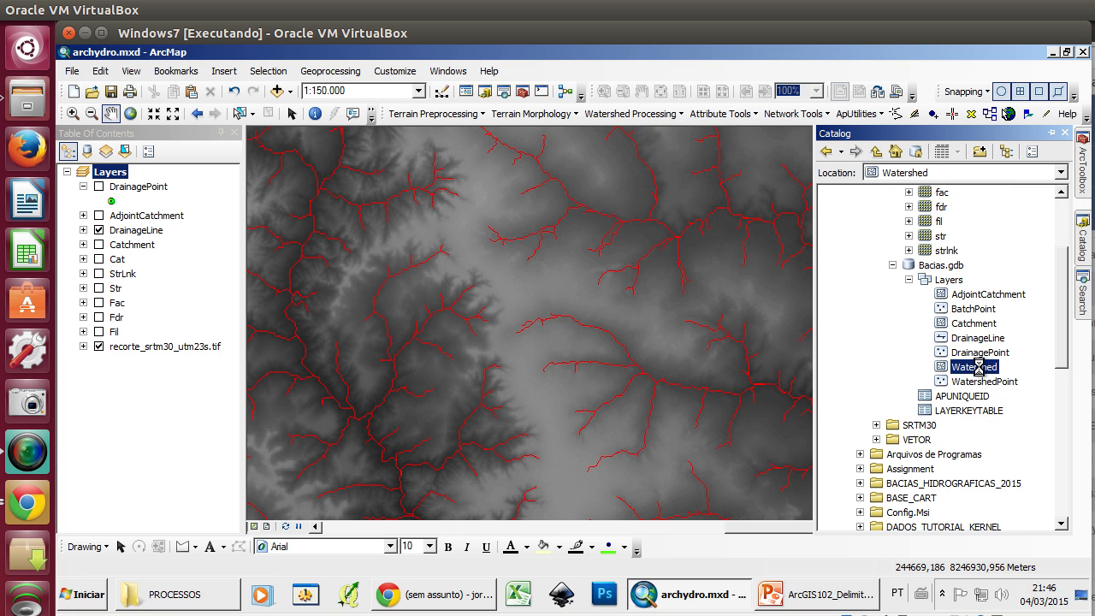
right_click(977, 368)
left_click(946, 191)
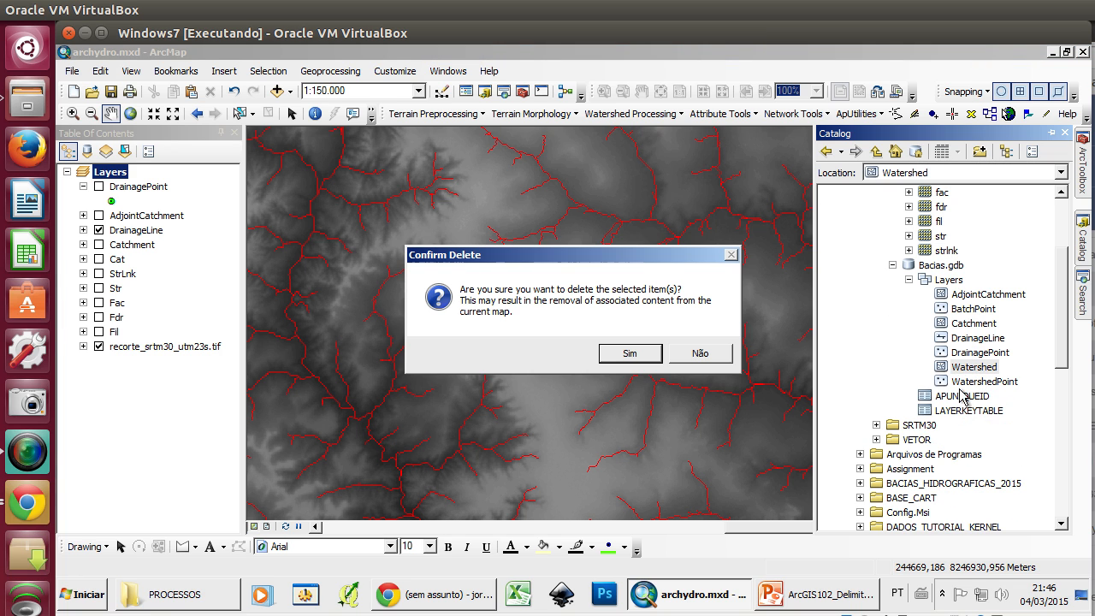
left_click(639, 352)
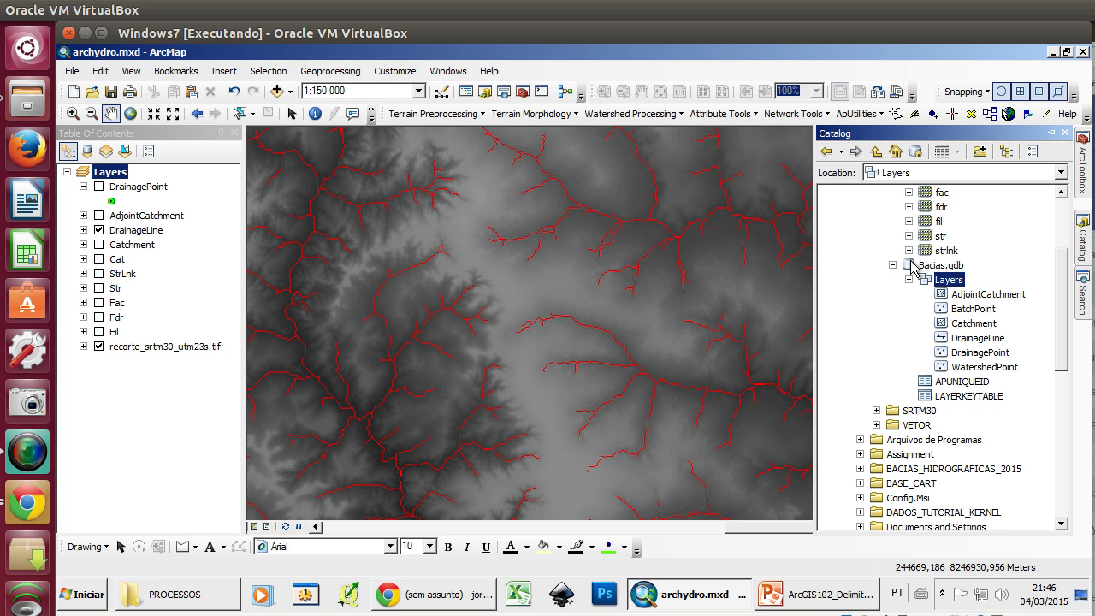
- Delete the WatershedPoint and BatchPoint feature classes from the Layers dataset in Bacias.gdb
left_click(986, 368)
right_click(973, 373)
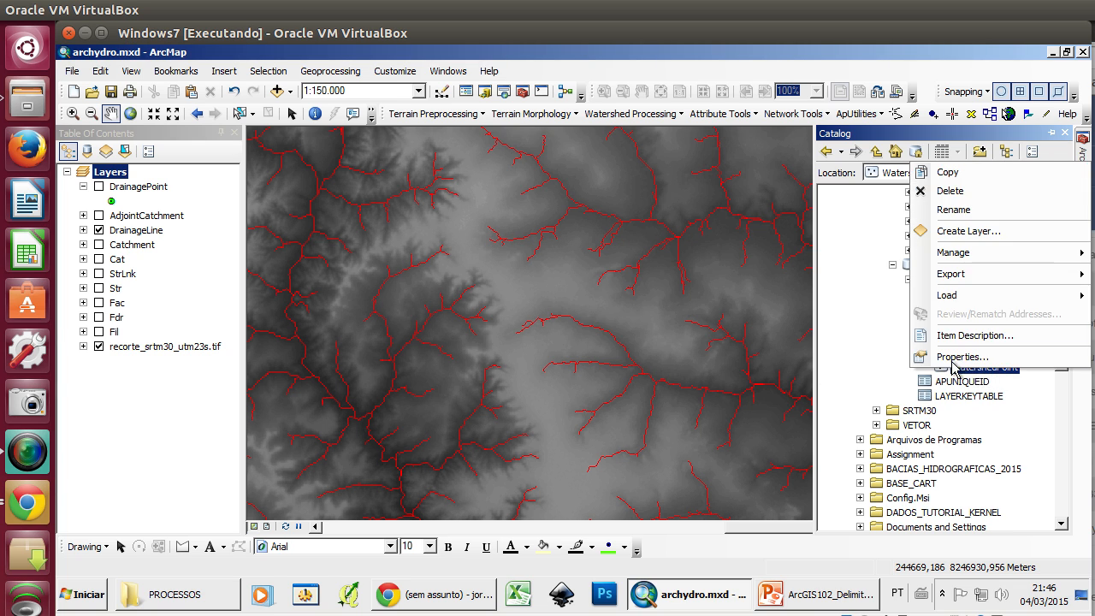
left_click(946, 193)
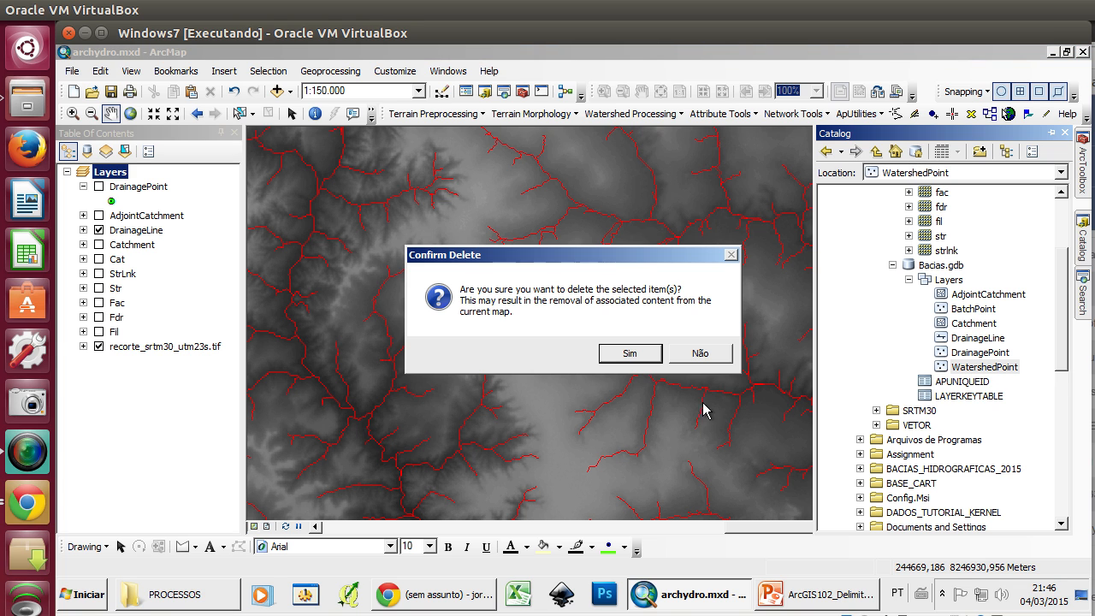
left_click(628, 355)
left_click(971, 310)
right_click(973, 310)
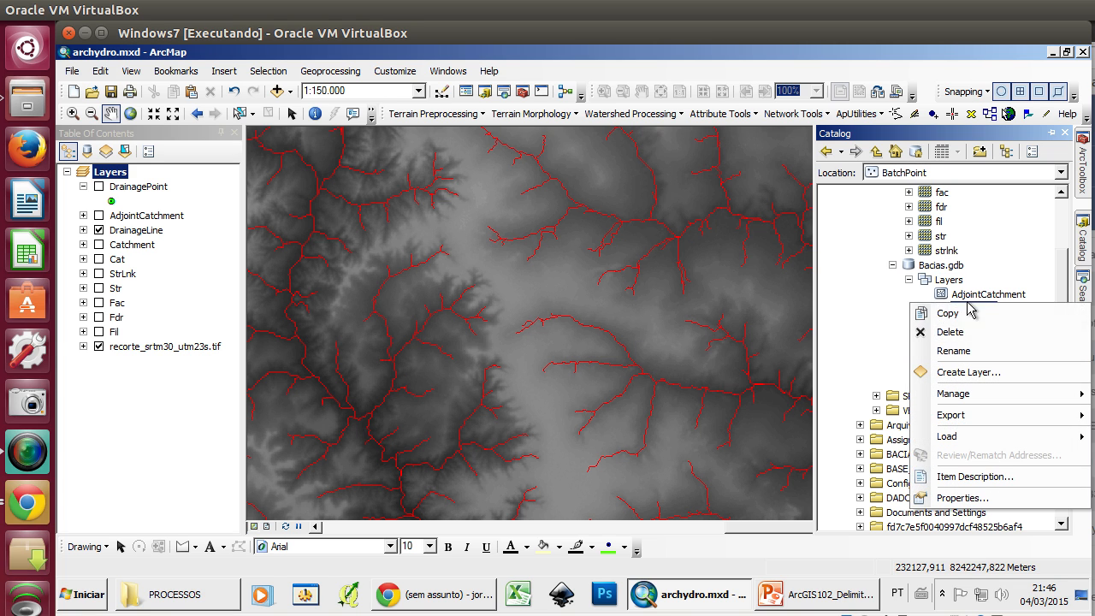
left_click(956, 330)
left_click(628, 353)
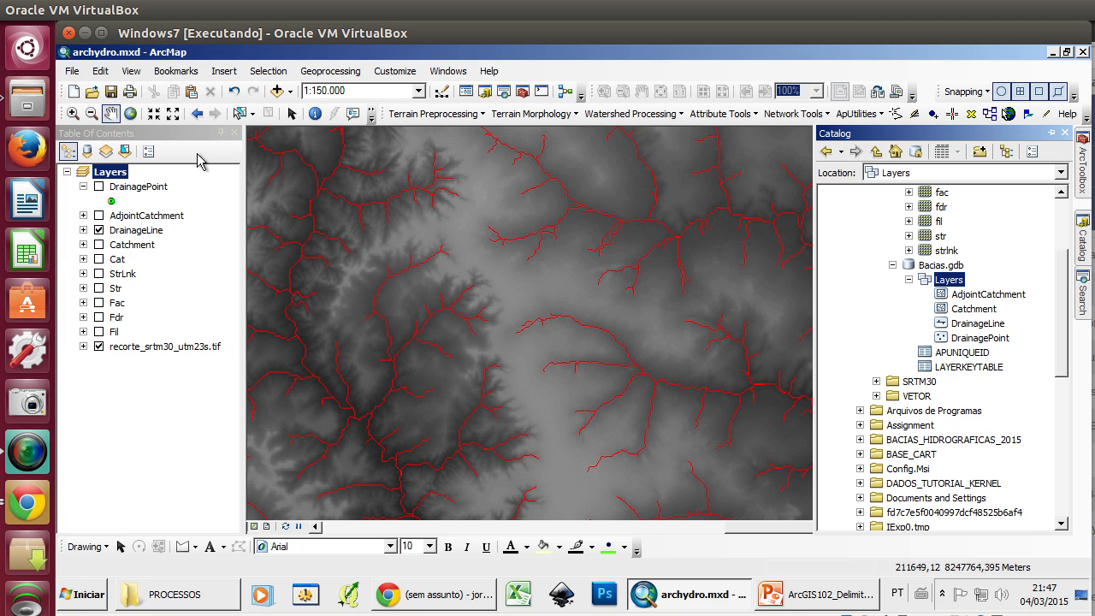
- Show the DrainagePoint layer and view the drainage points along the stream network in the area's southeast
left_click(100, 186)
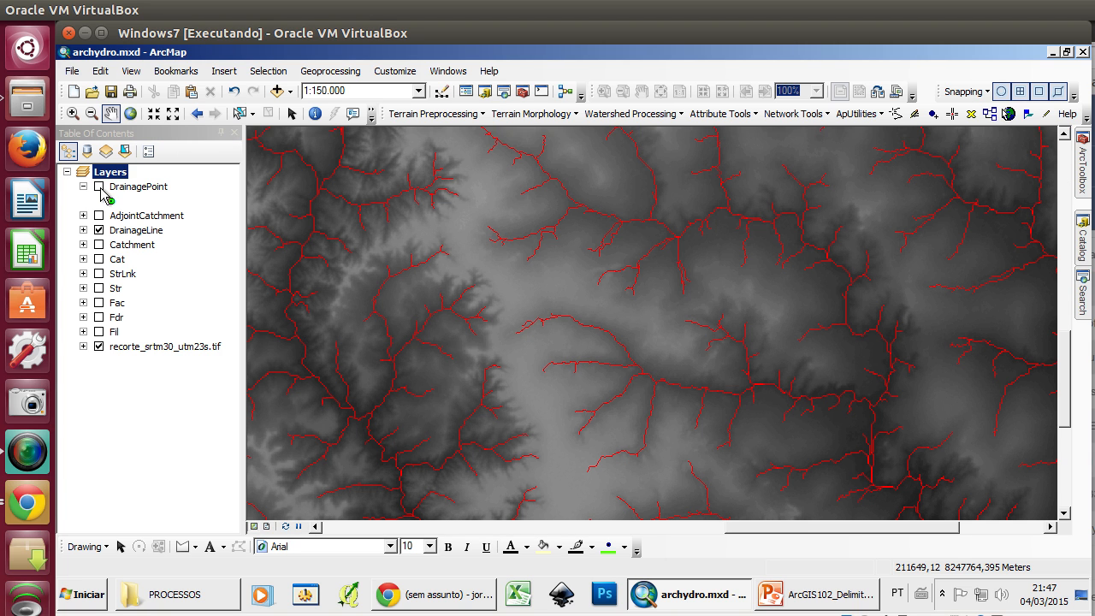
scroll(709, 305, "up", 3)
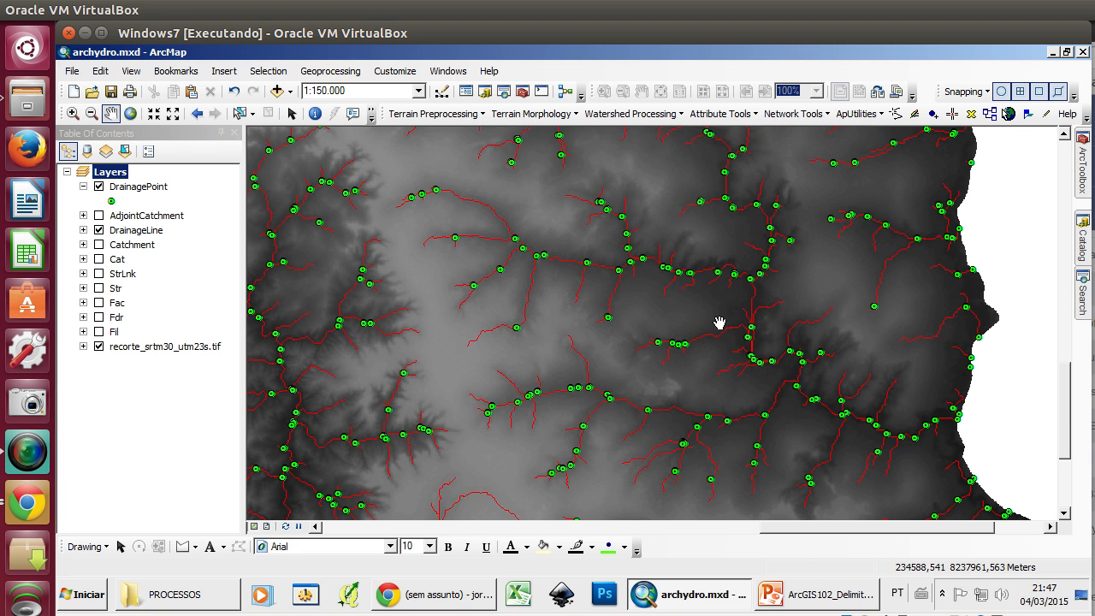
scroll(726, 377, "up", 2)
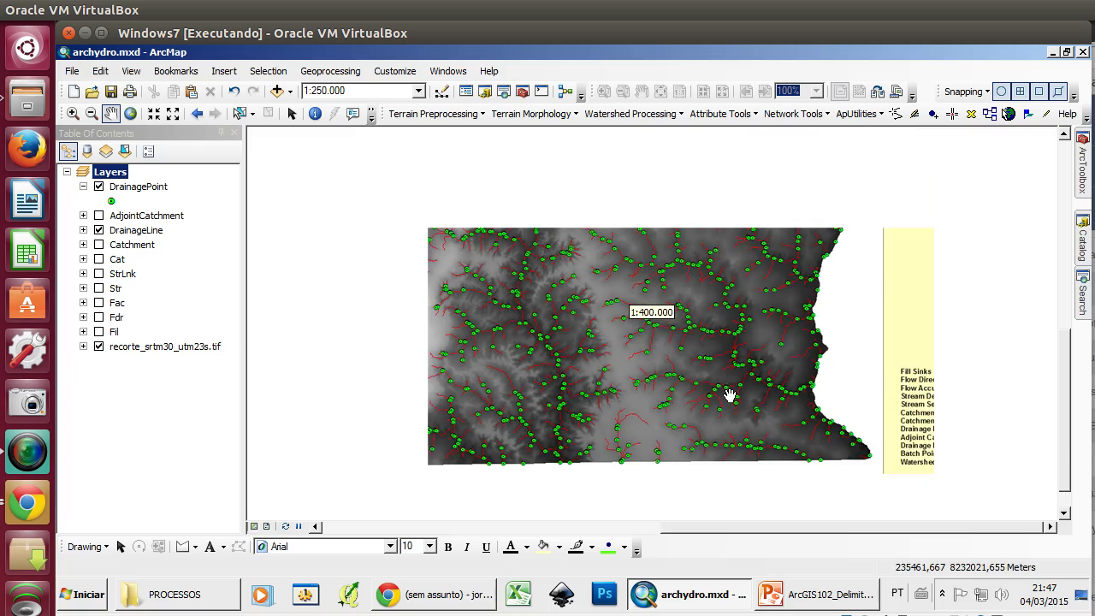
scroll(709, 313, "up", 1)
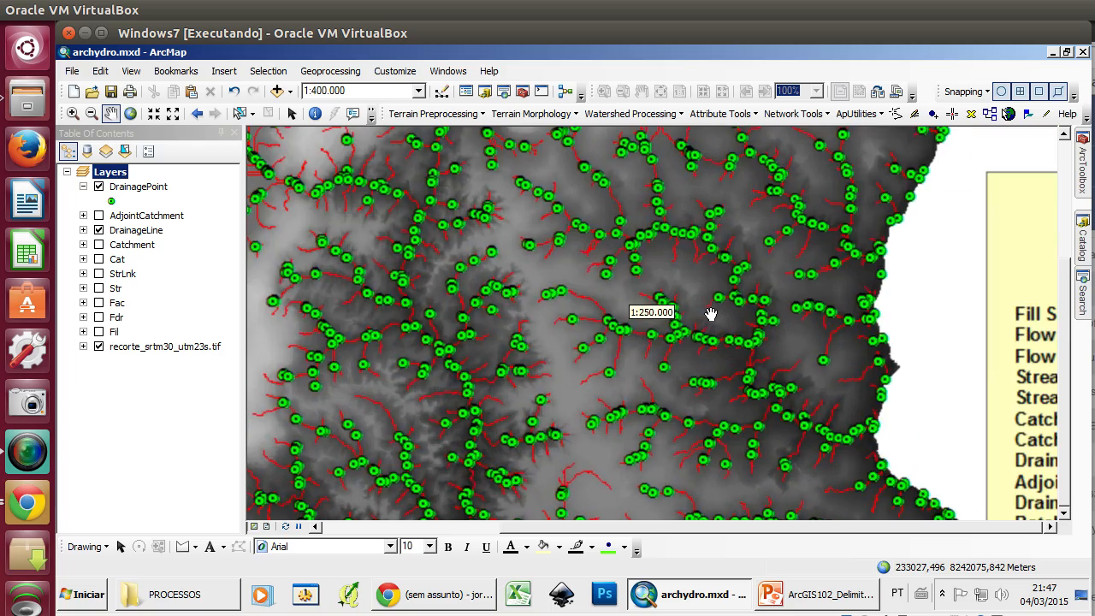
scroll(733, 340, "down", 2)
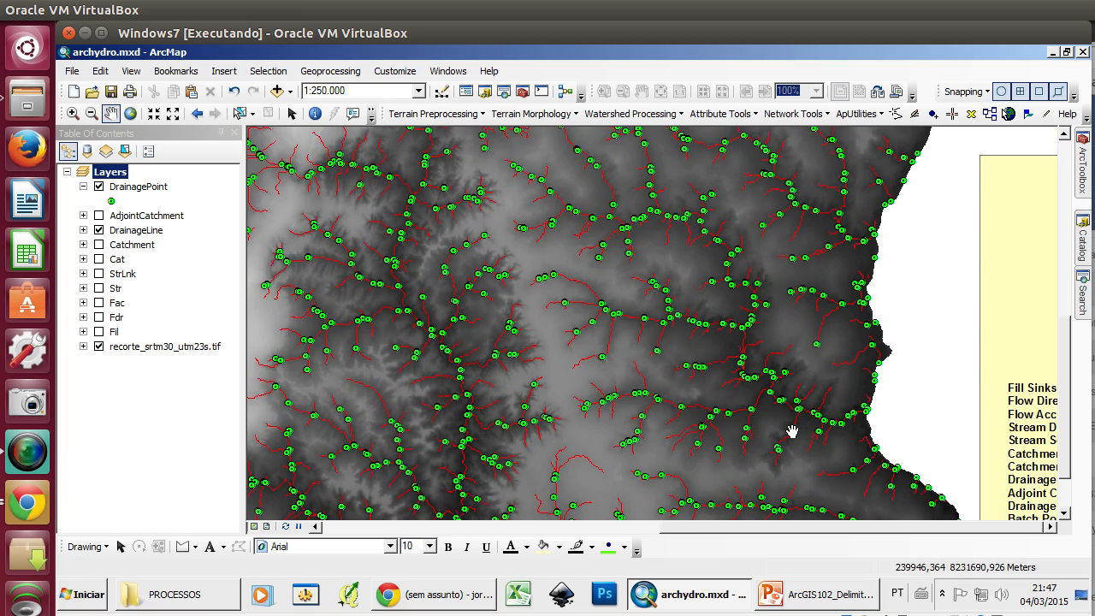
scroll(778, 427, "down", 2)
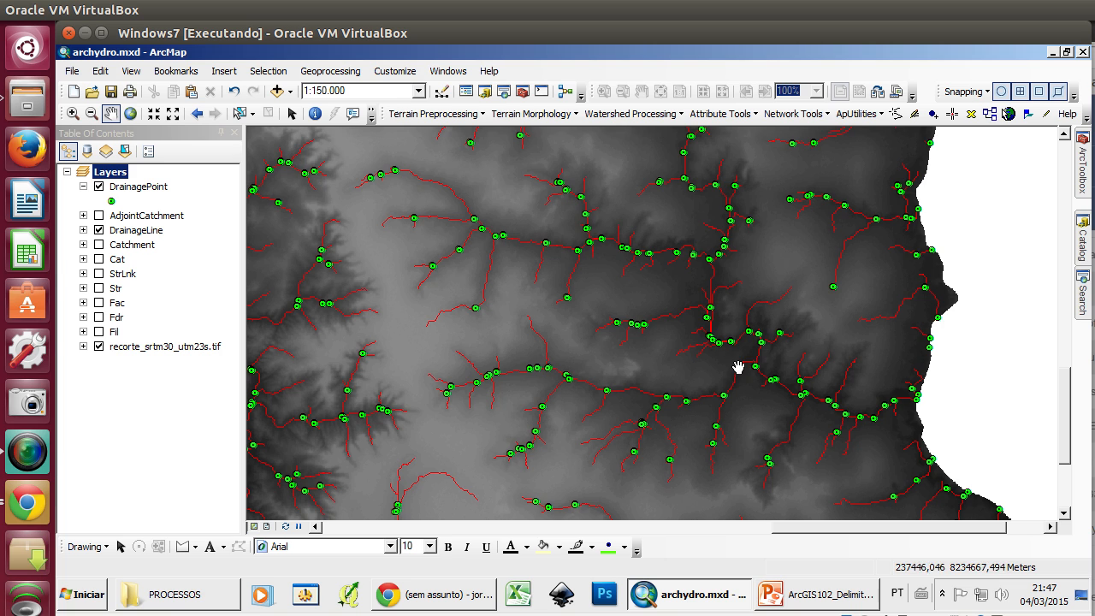
- Set up Batch Point Generation with a BatchPoint layer at the stream confluence near the east coast
left_click_drag(709, 308, 823, 405)
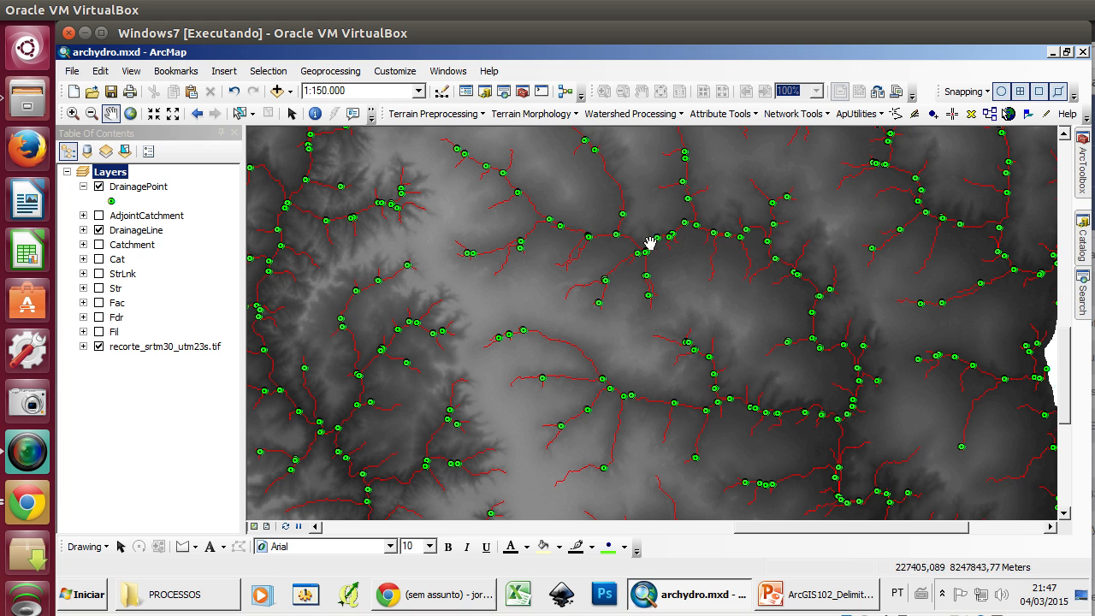
left_click_drag(648, 245, 686, 415)
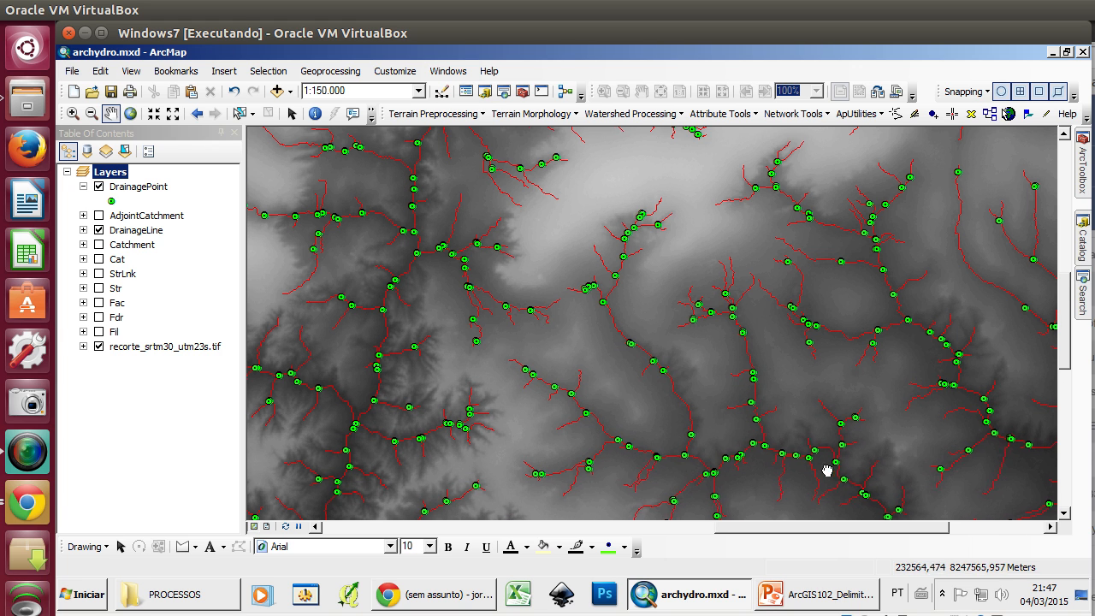
left_click_drag(829, 467, 750, 303)
scroll(774, 389, "up", 4)
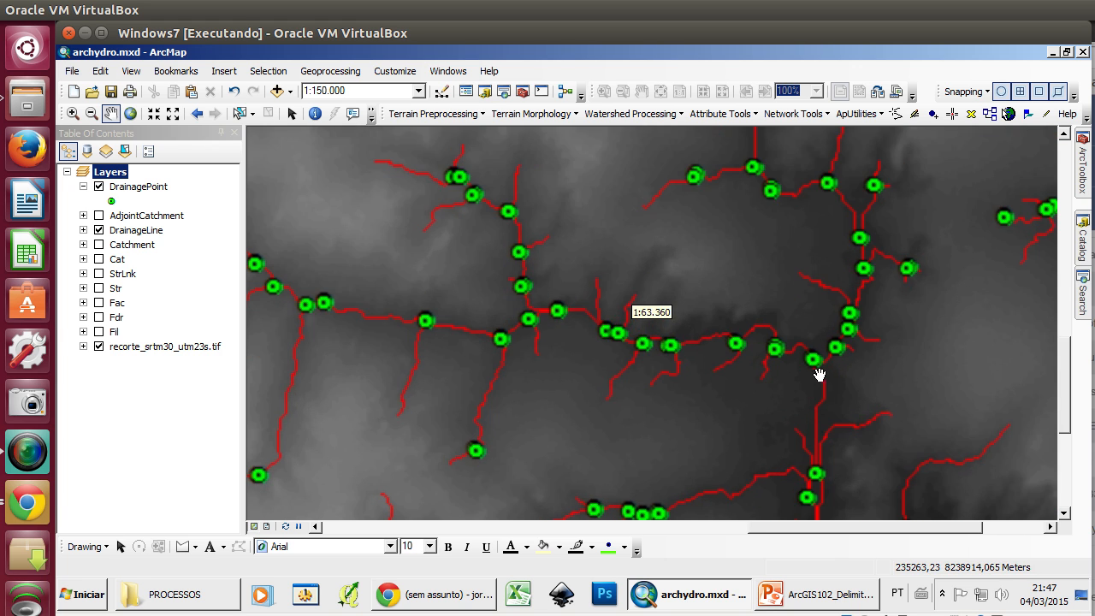
scroll(817, 368, "up", 4)
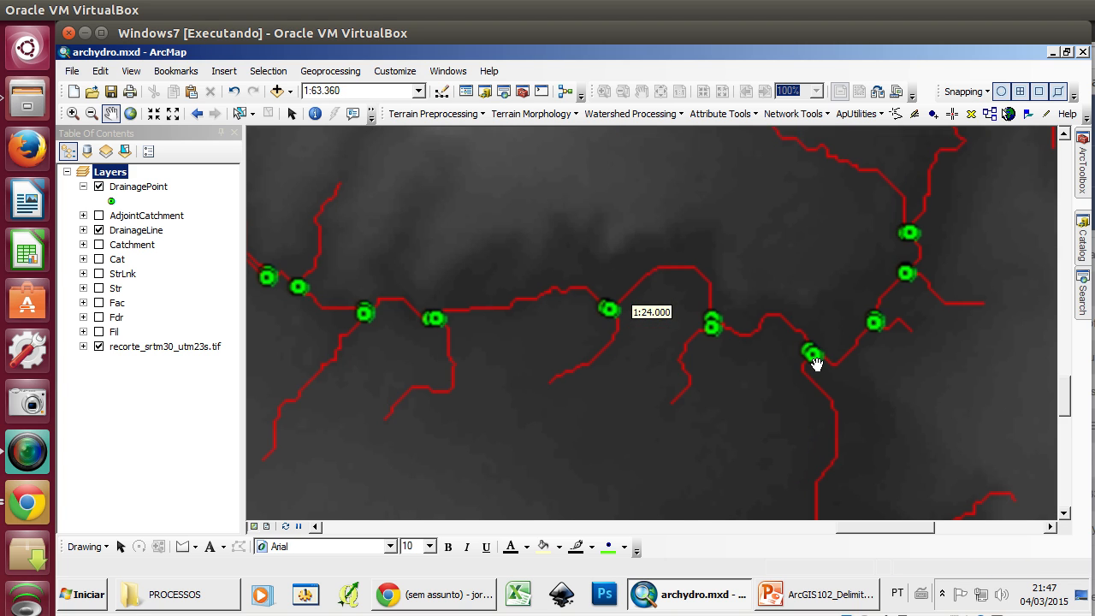
scroll(814, 364, "up", 6)
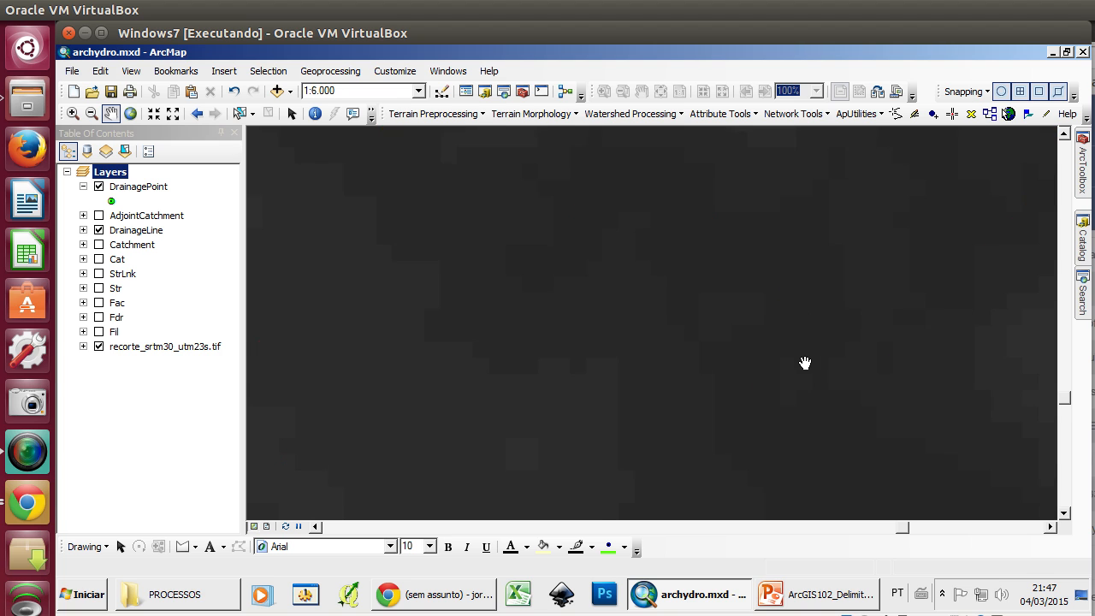
scroll(799, 351, "up", 2)
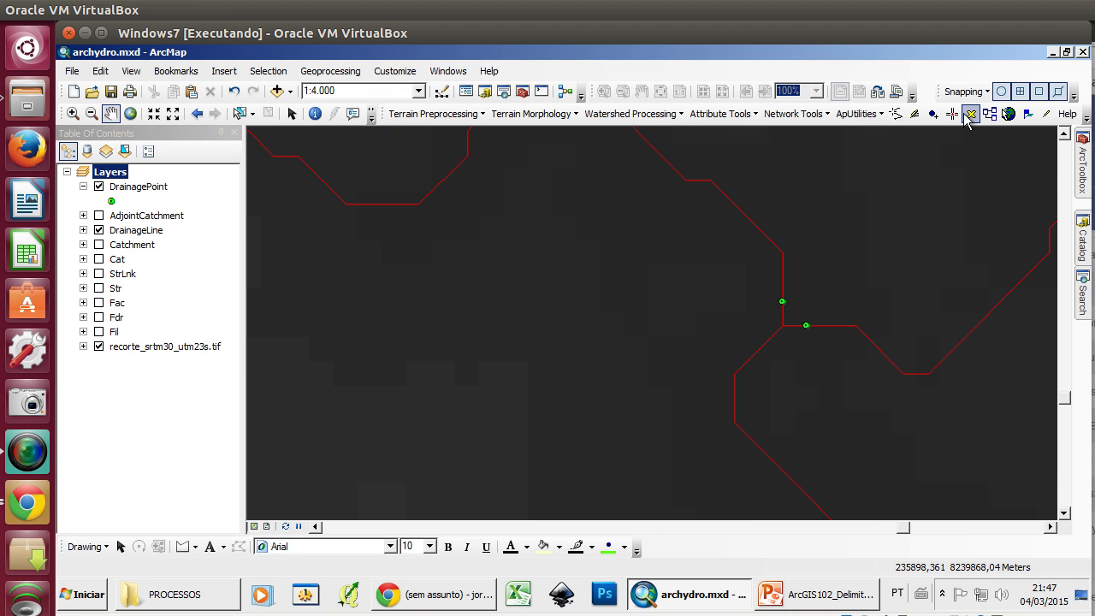
left_click(971, 114)
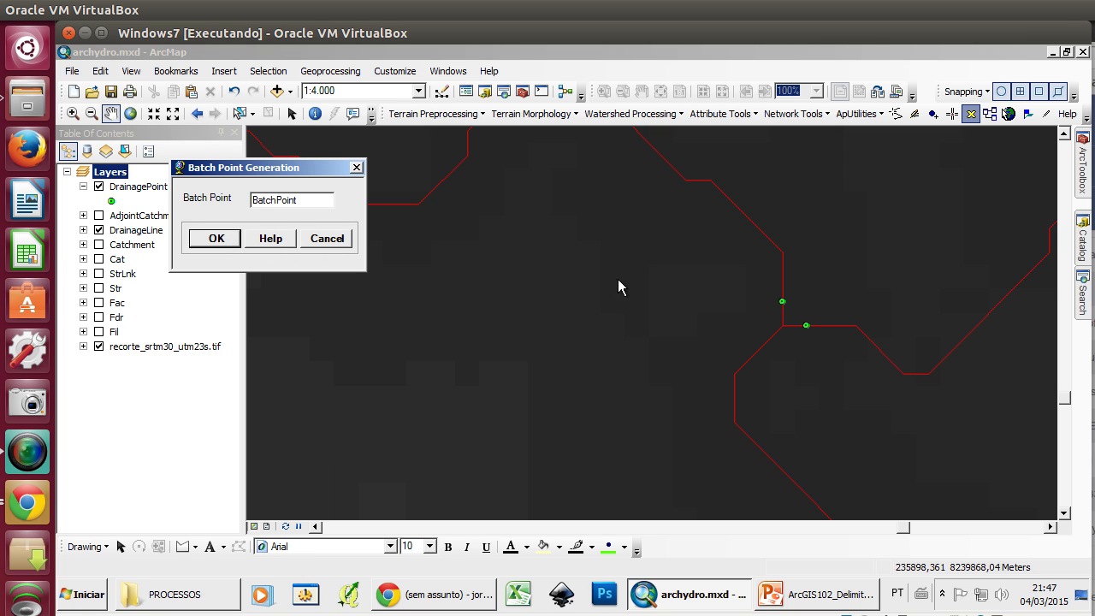
key("Return")
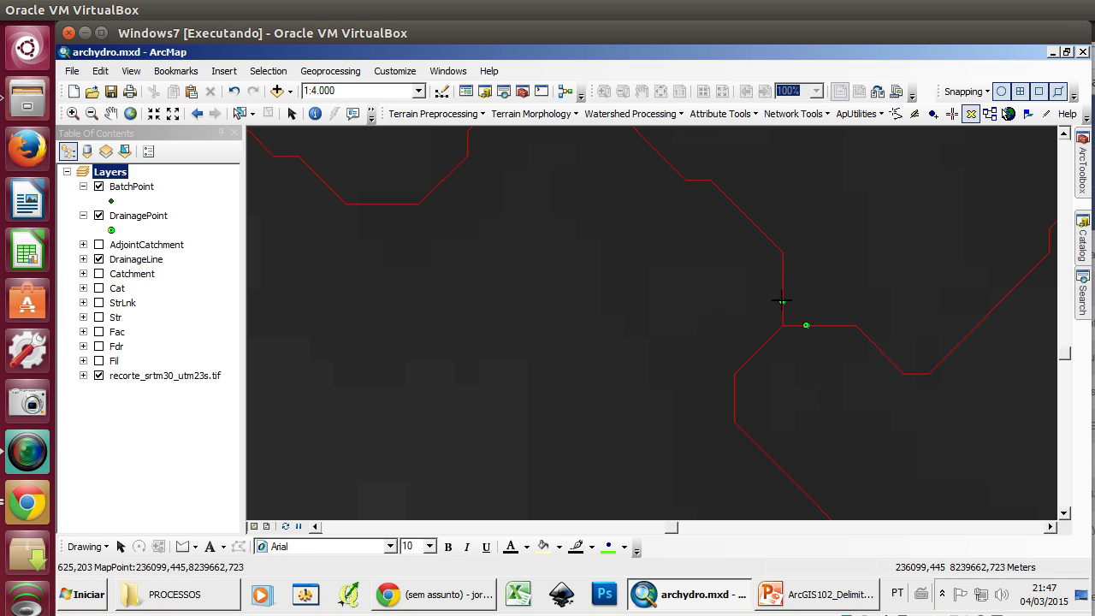
- Place two outlet batch points on the drainage points just upstream of the confluence, named and described BaciaTeste1 (north branch) and BaciaTeste2 (east branch)
left_click(782, 301)
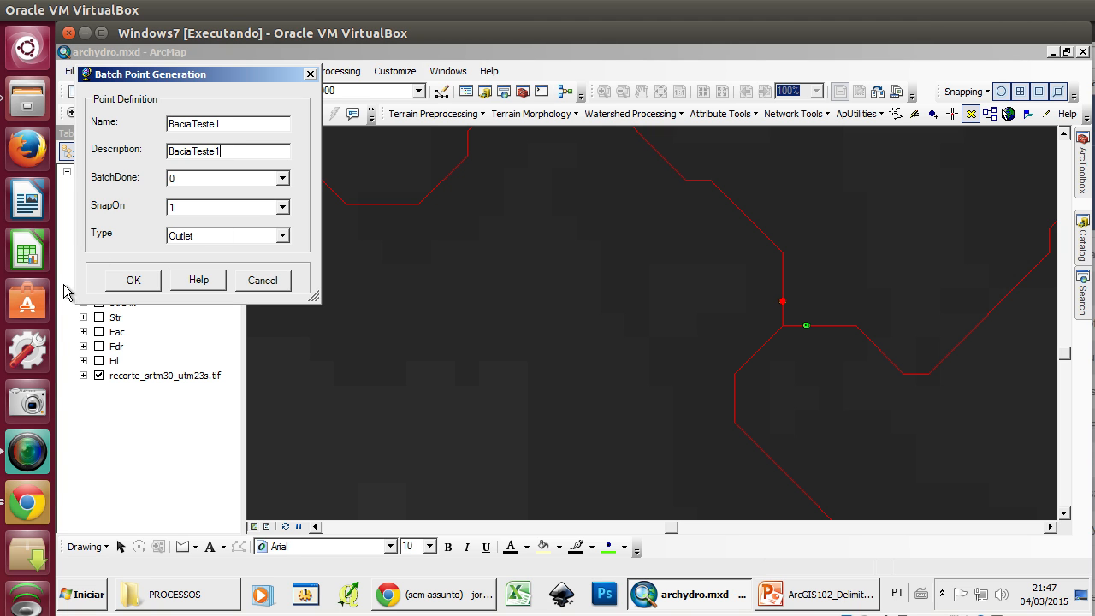
left_click(130, 279)
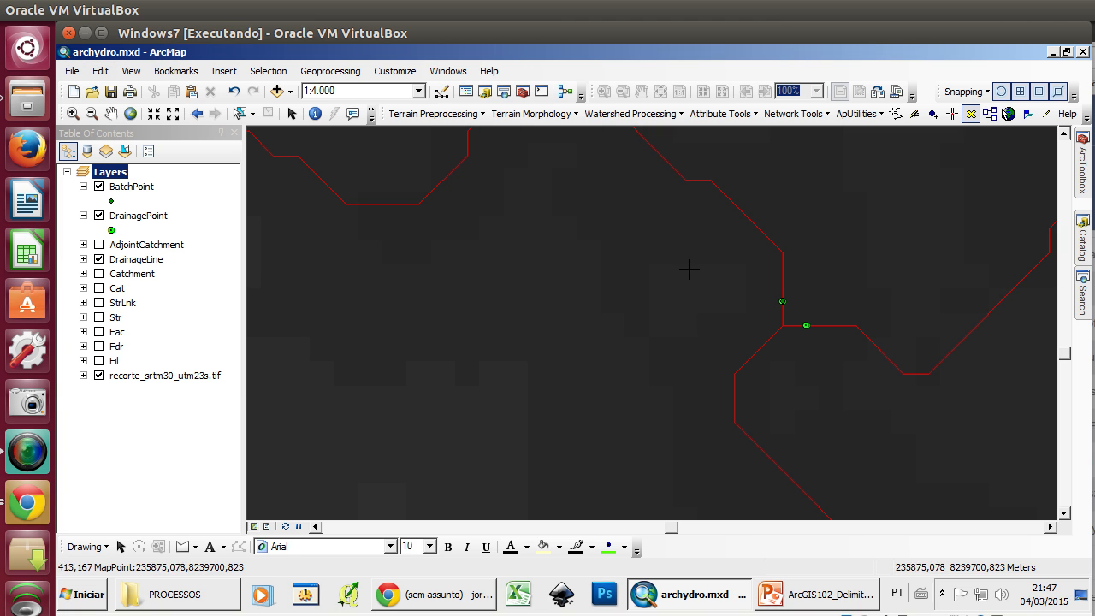
left_click(806, 325)
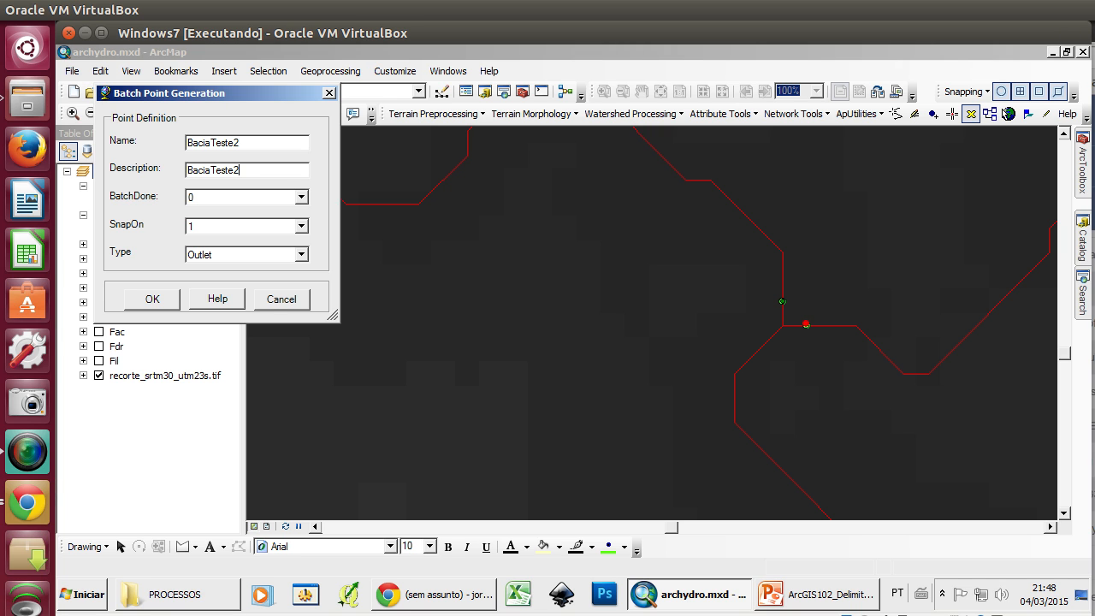
left_click(145, 301)
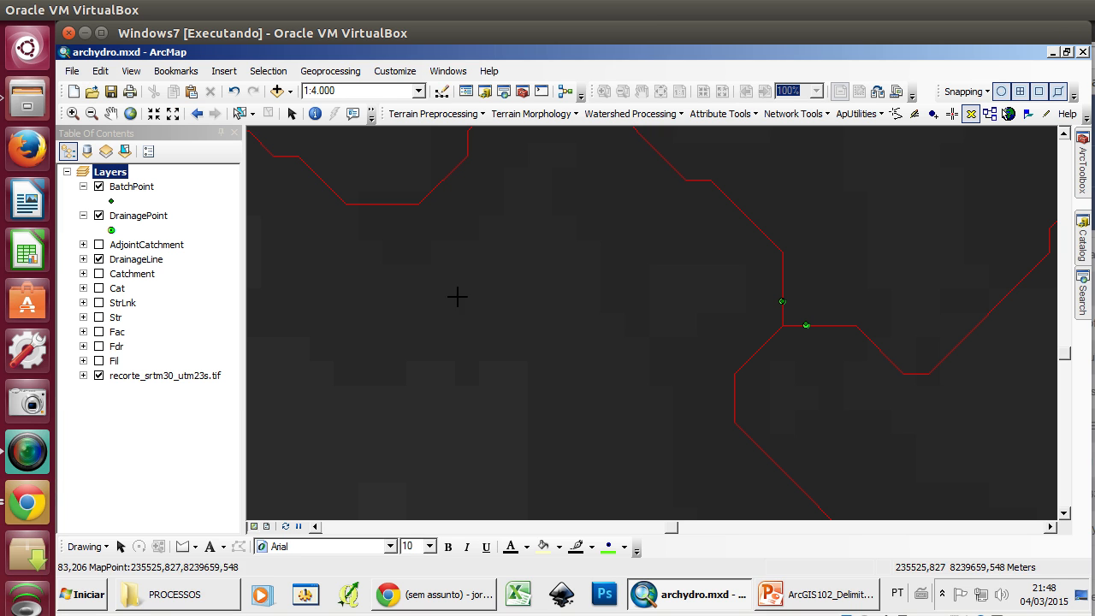
- Run Batch Watershed Delineation on BatchPoint with the Fdr, Str, Catchment and AdjointCatchment inputs, outputting Watershed and WatershedPoint
left_click(646, 114)
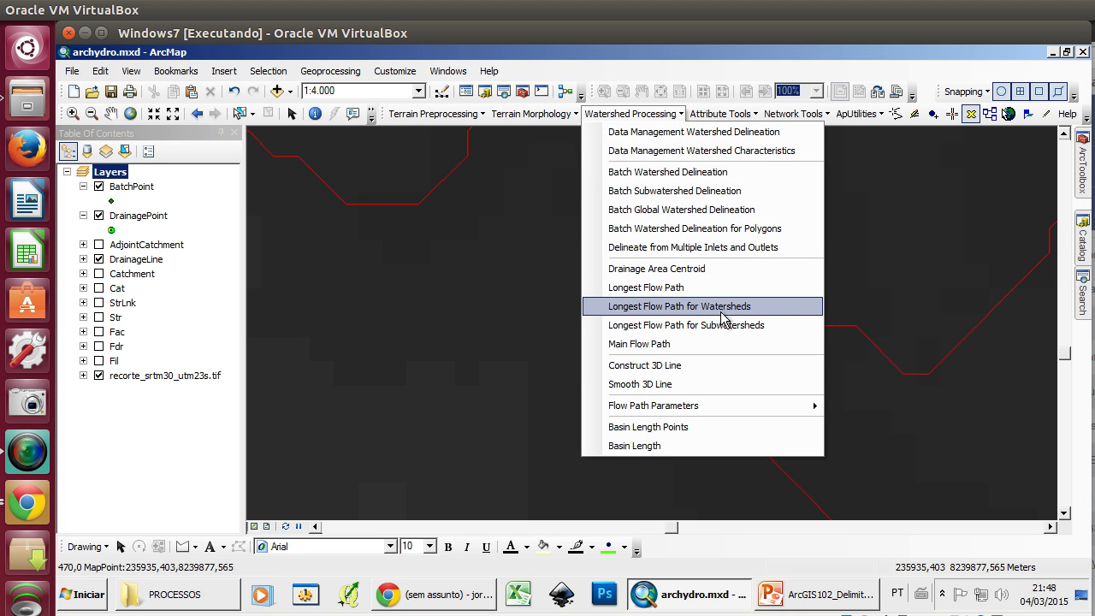
left_click(746, 171)
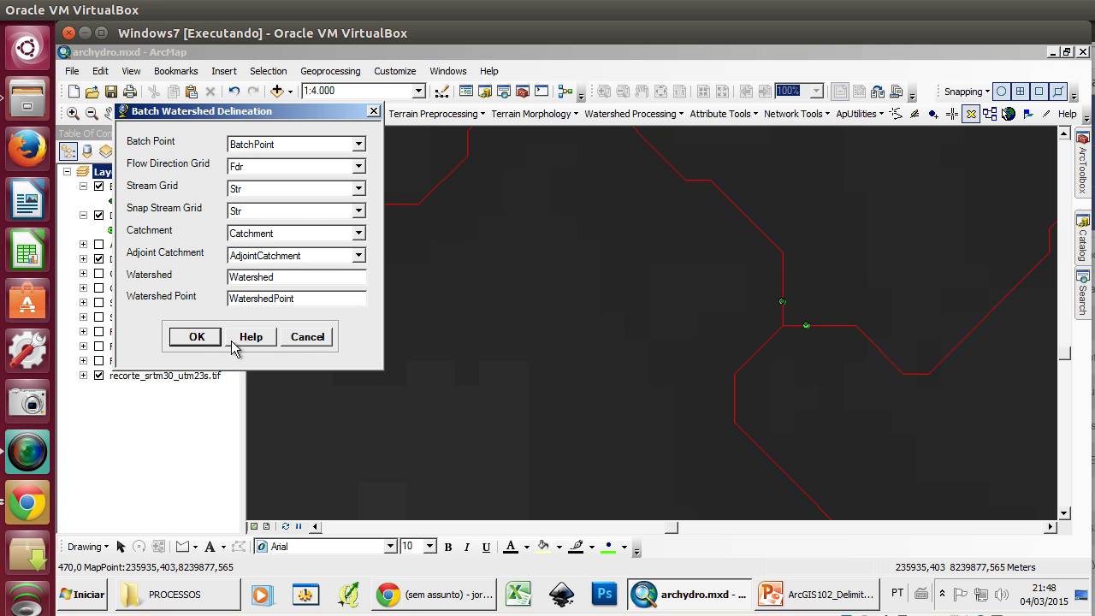
left_click(195, 337)
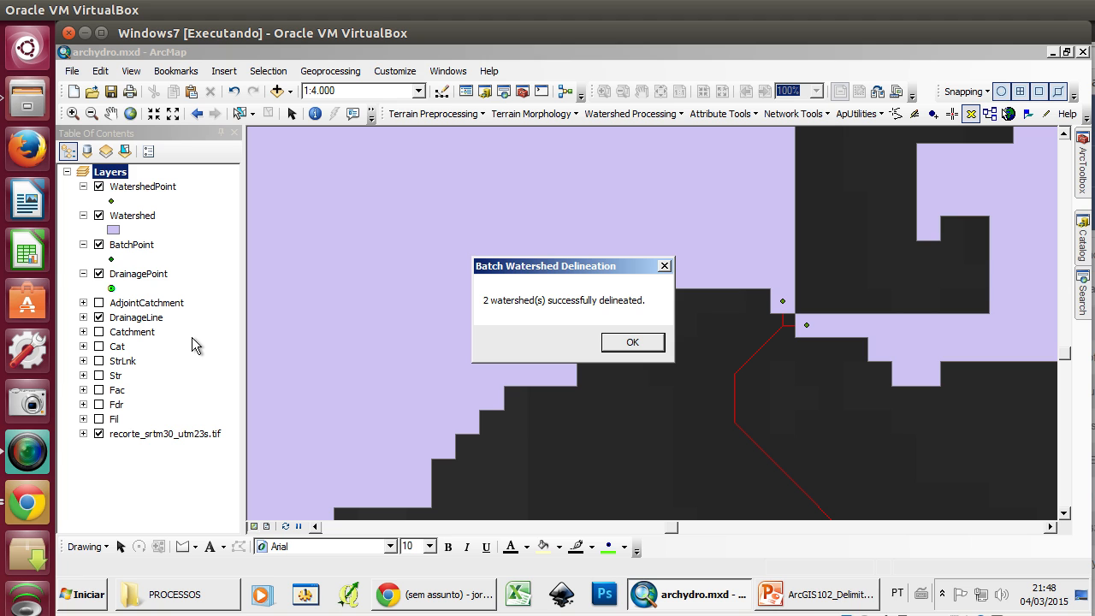
left_click(632, 342)
- Zoom to the full extent of the Watershed layer to view the delineated basins
scroll(728, 337, "down", 5)
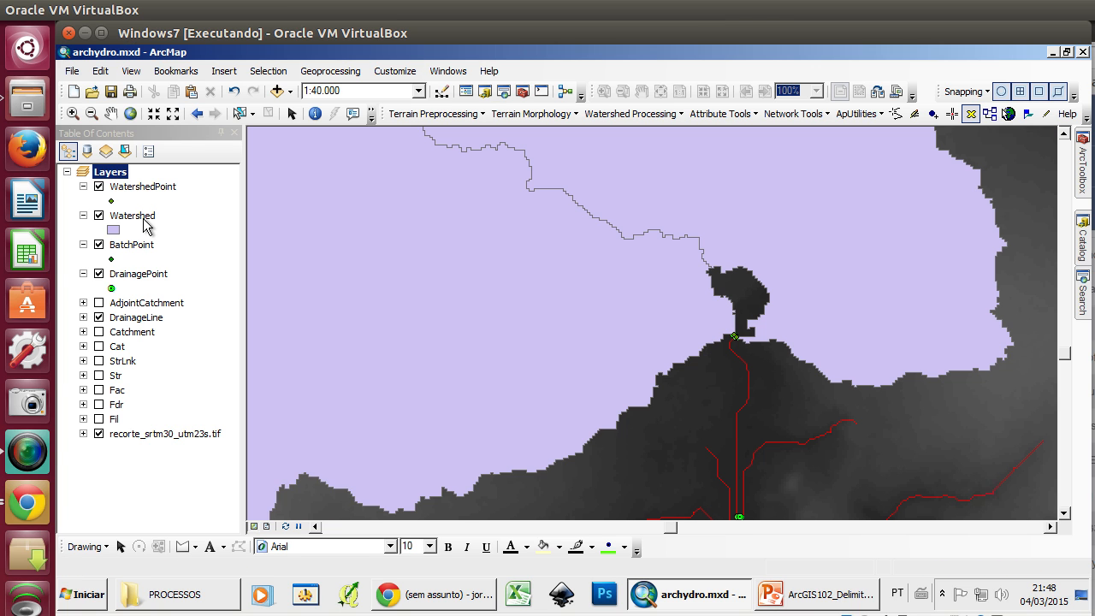
left_click(142, 215)
right_click(142, 214)
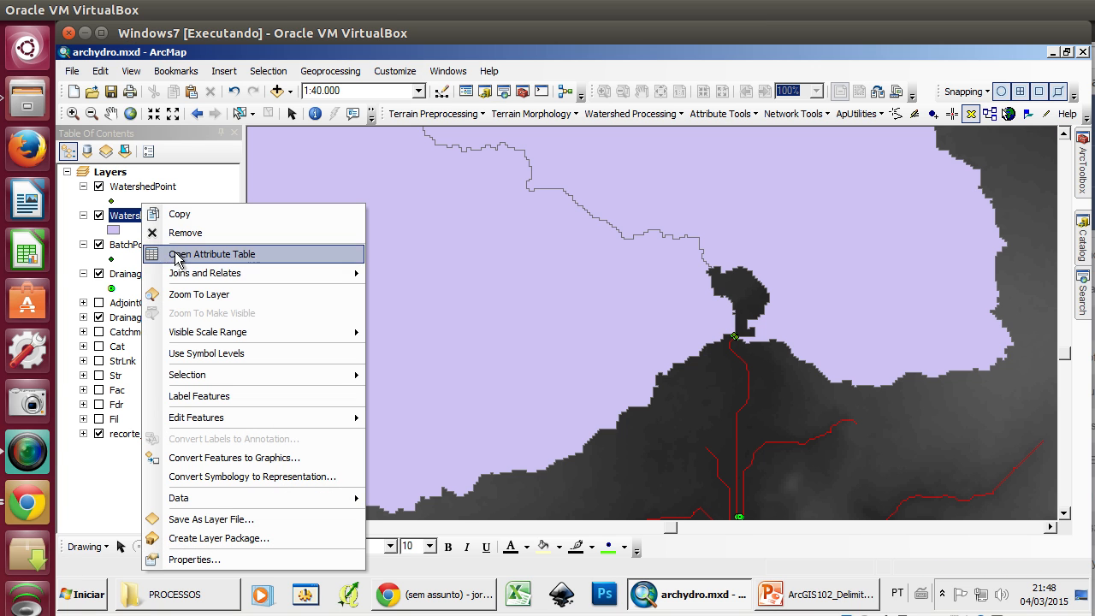
left_click(204, 295)
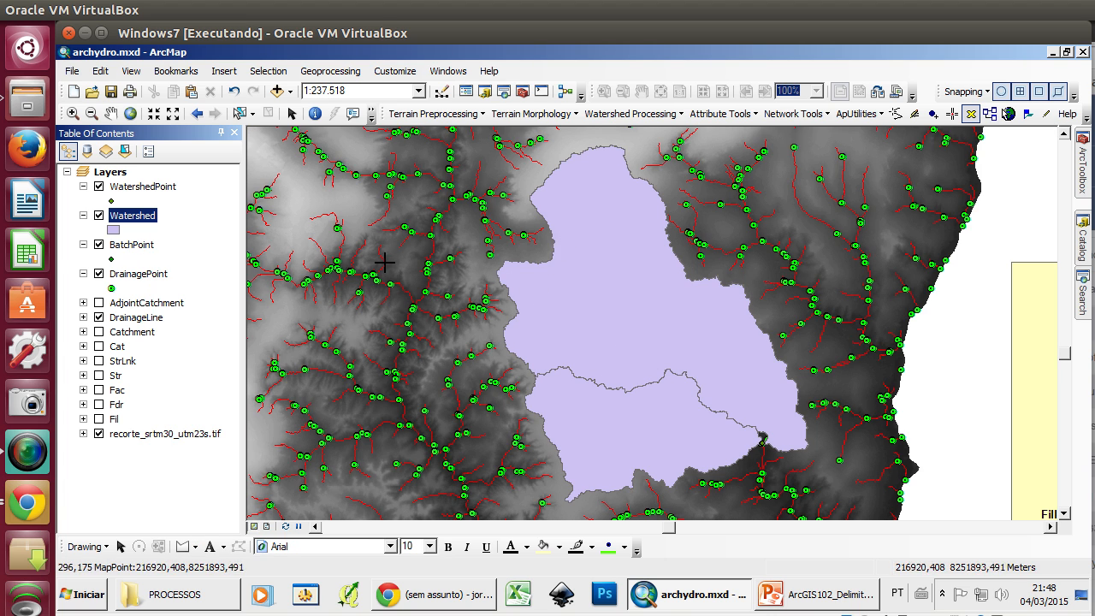
left_click(113, 230)
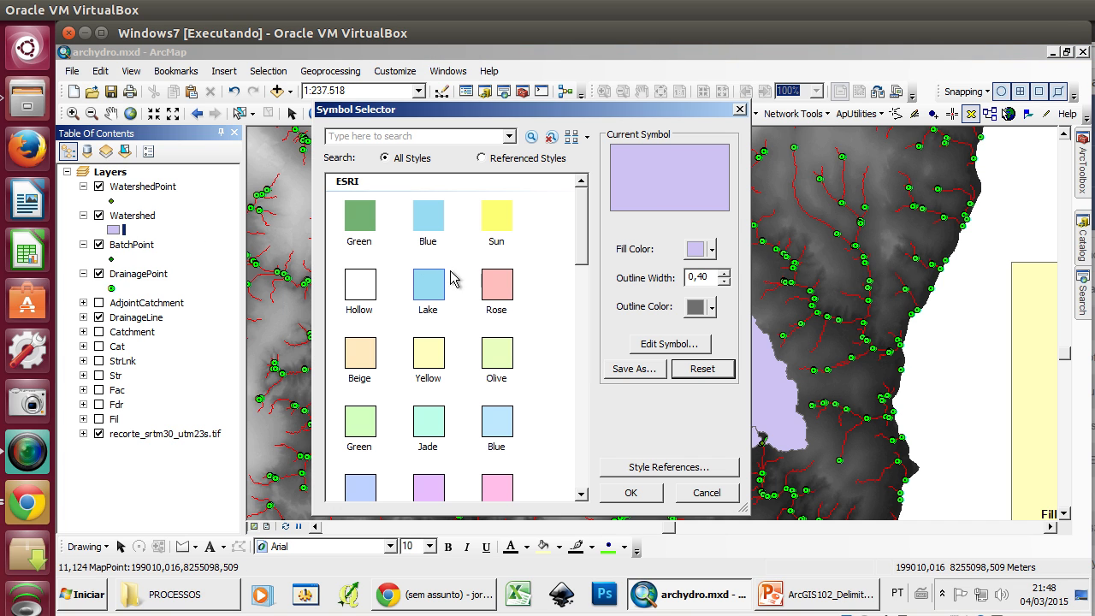
left_click(389, 283)
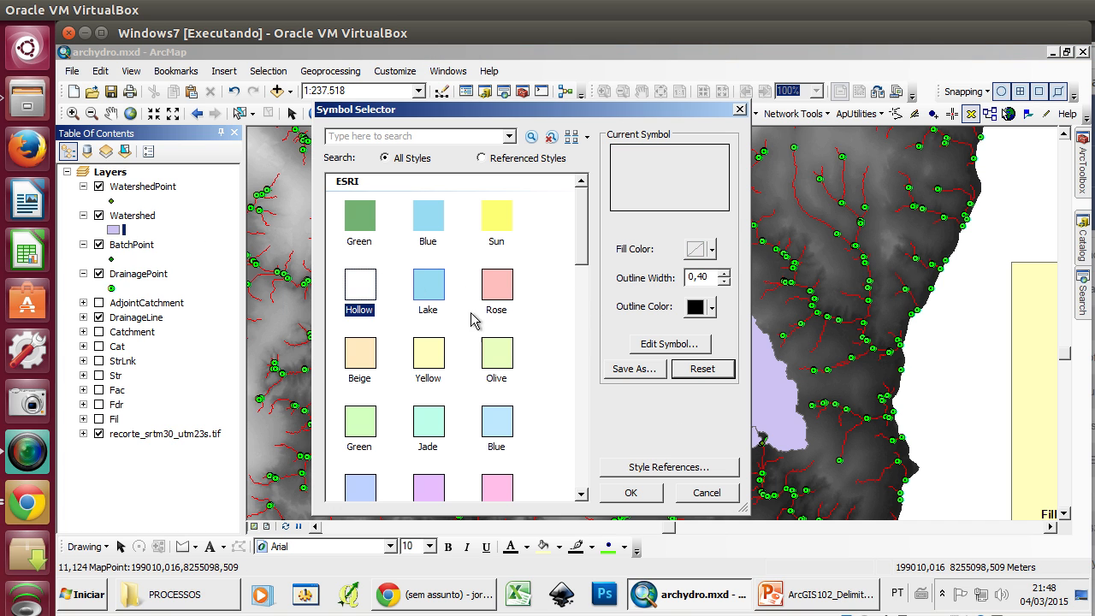
left_click(699, 496)
- Symbolize the Watershed layer by unique values of the Name field, adding all values and excluding all other values
double_click(137, 215)
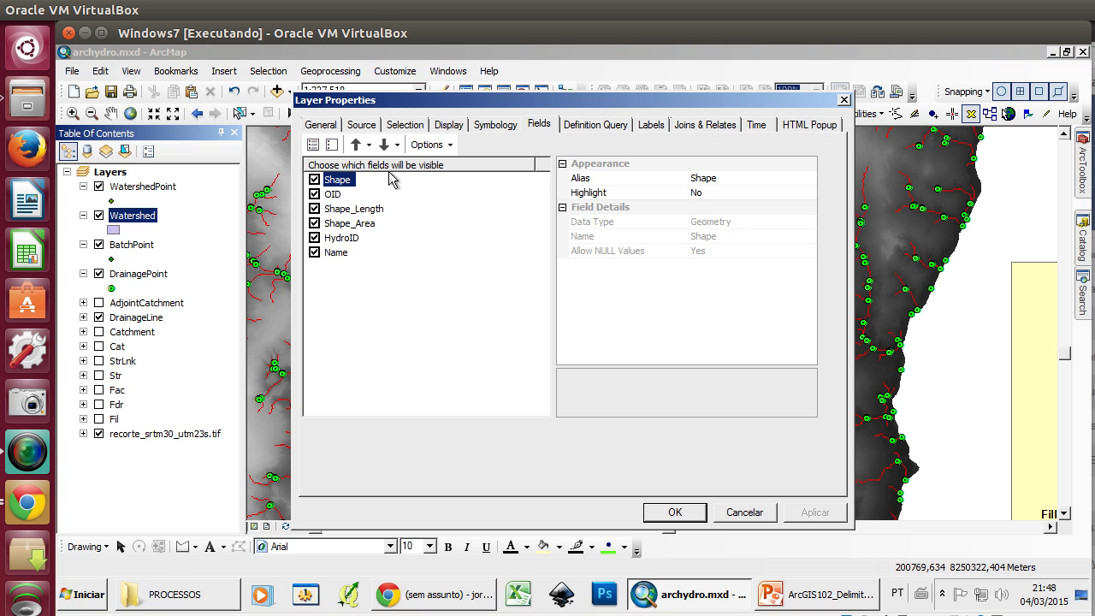
left_click(503, 126)
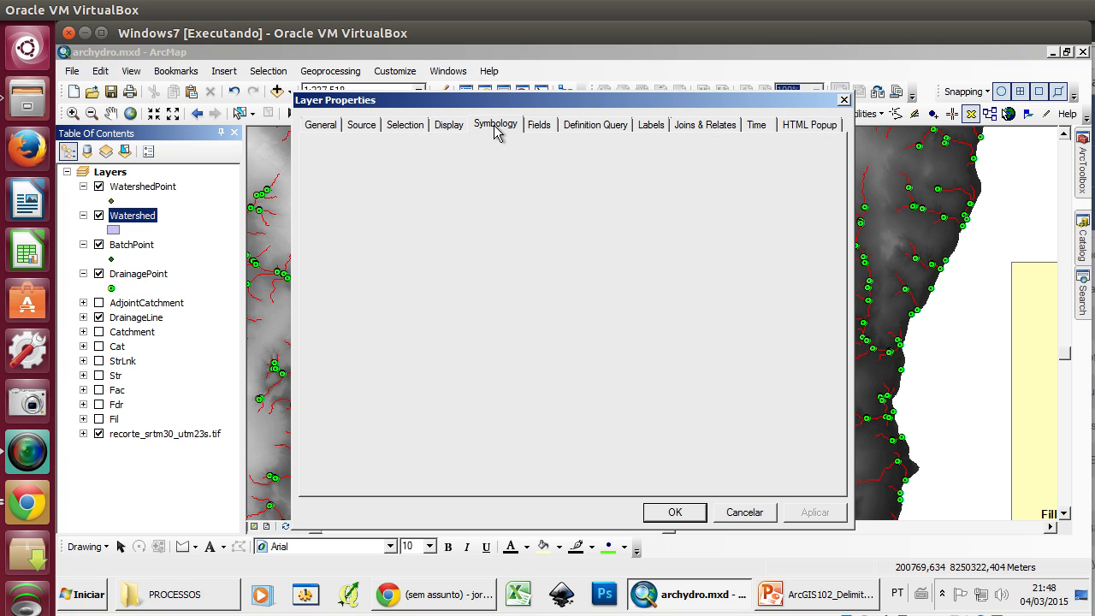
left_click(332, 185)
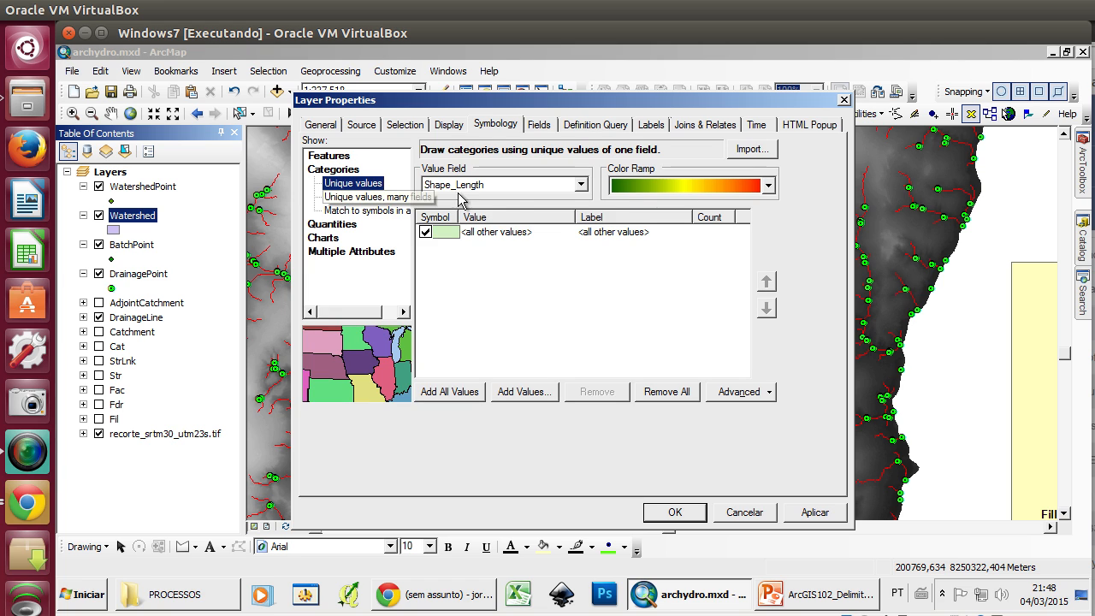
left_click(581, 186)
left_click(572, 233)
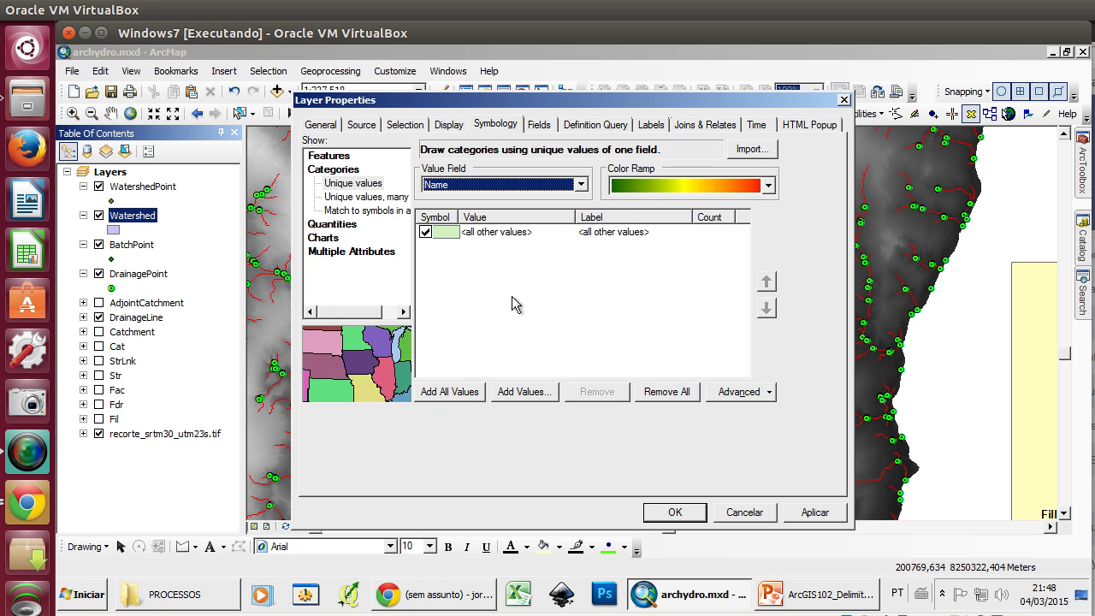
left_click(440, 394)
left_click(425, 232)
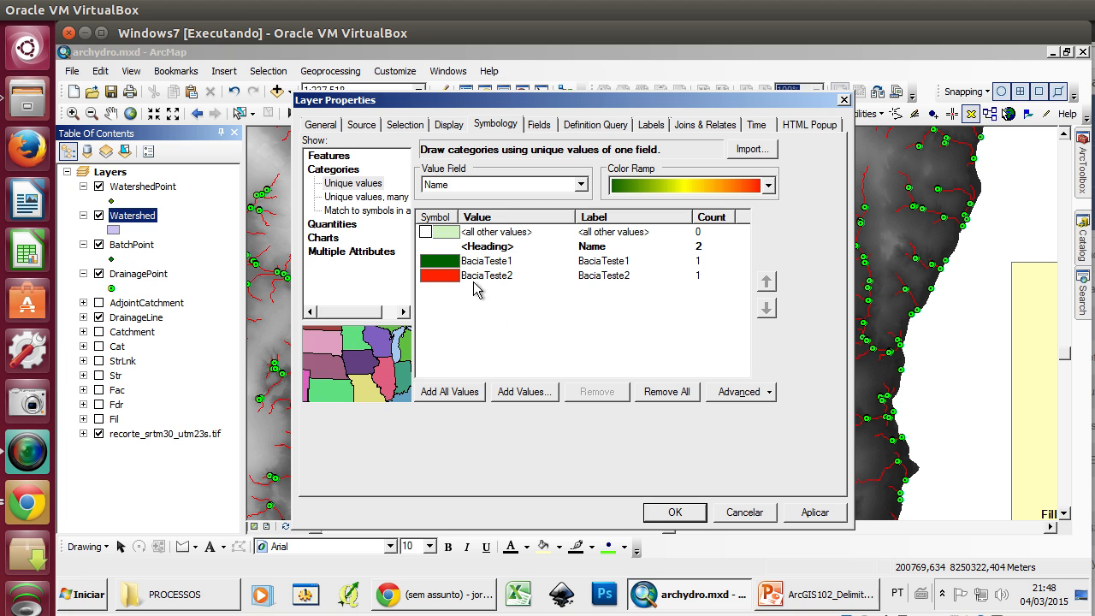
left_click(814, 511)
left_click(680, 511)
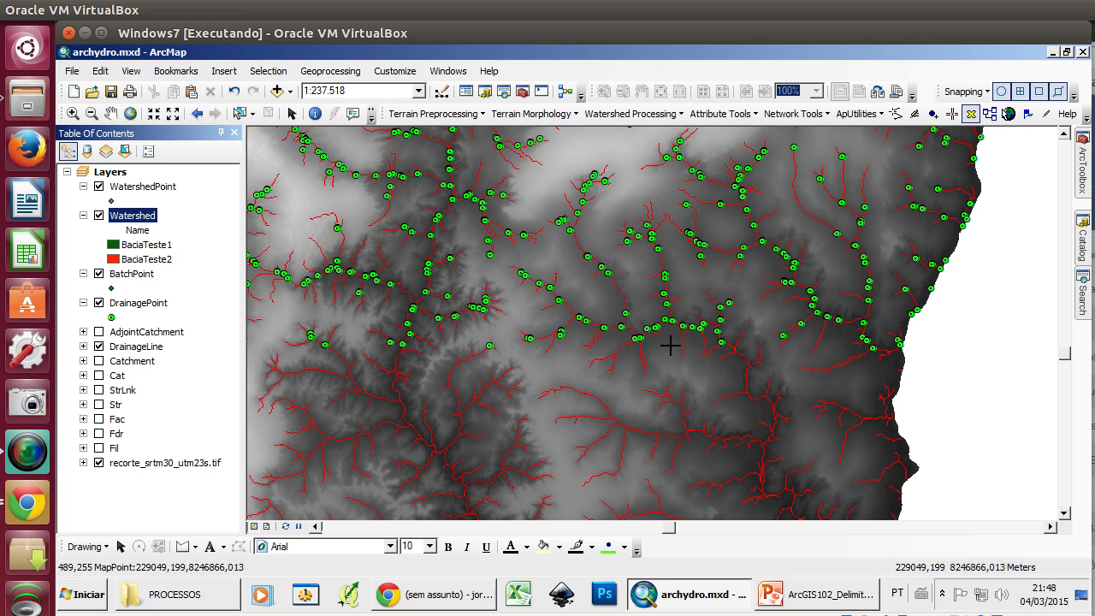
- Give the BaciaTeste1 watershed a Hollow symbol with a blue outline of width 2
scroll(670, 345, "up", 3)
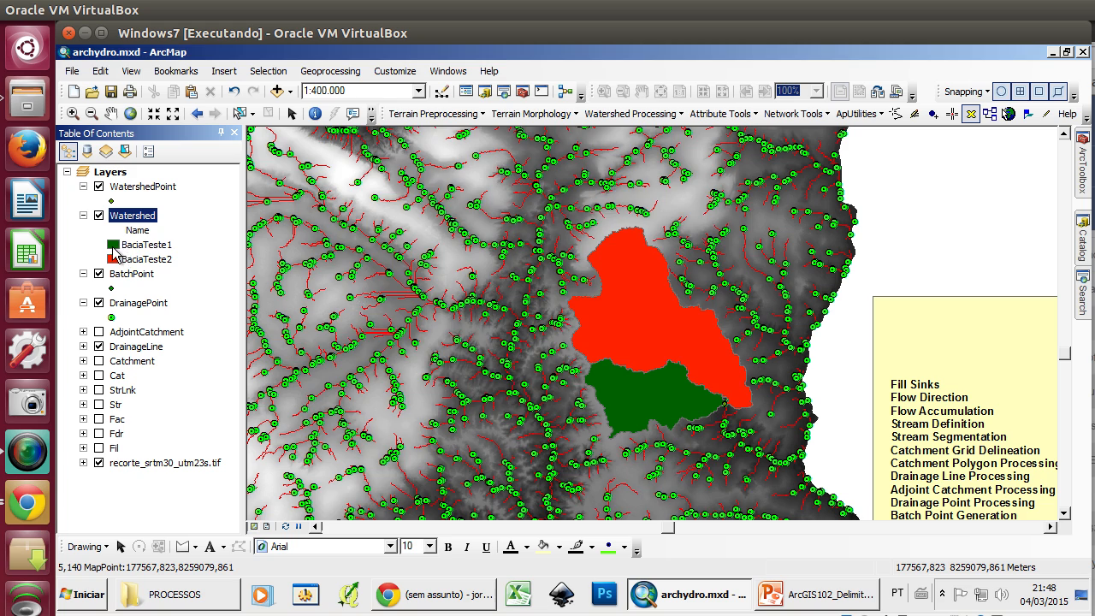
left_click(113, 247)
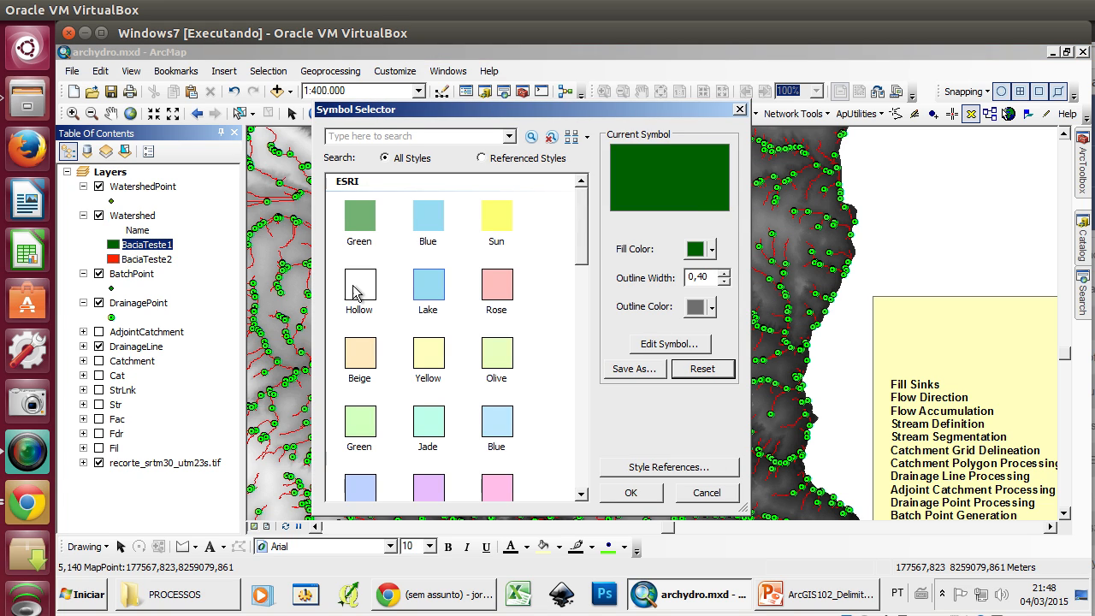
left_click(357, 293)
left_click(724, 273)
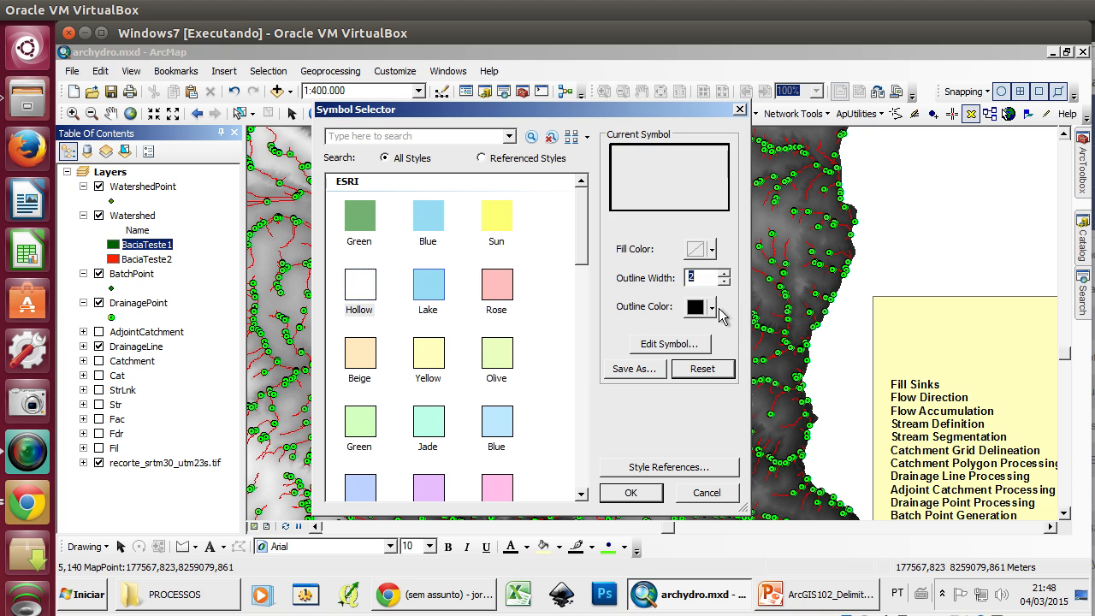
left_click(711, 308)
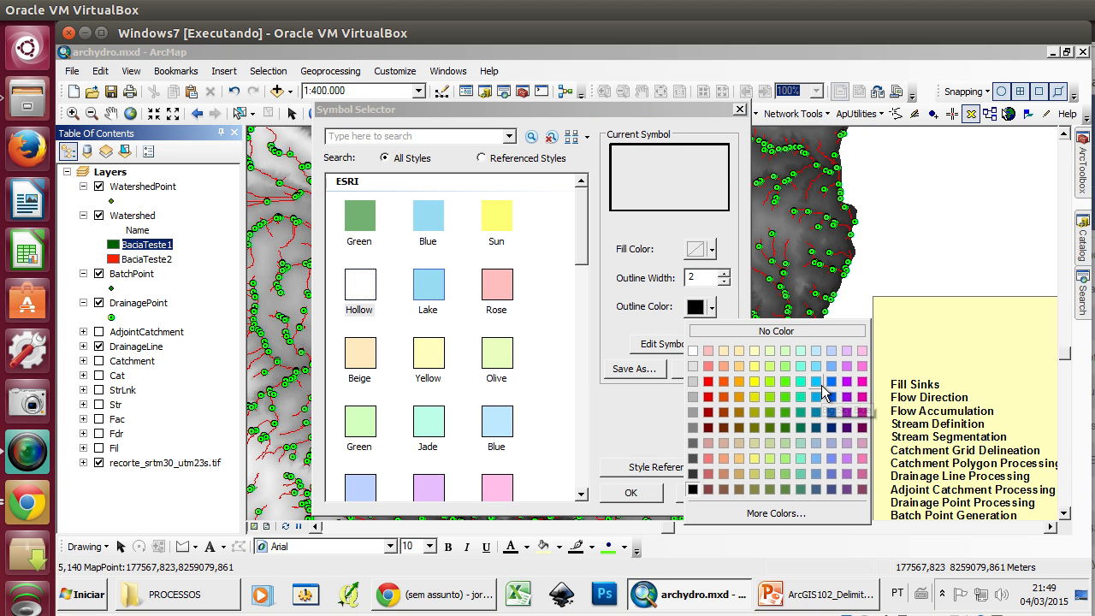
left_click(831, 383)
left_click(631, 494)
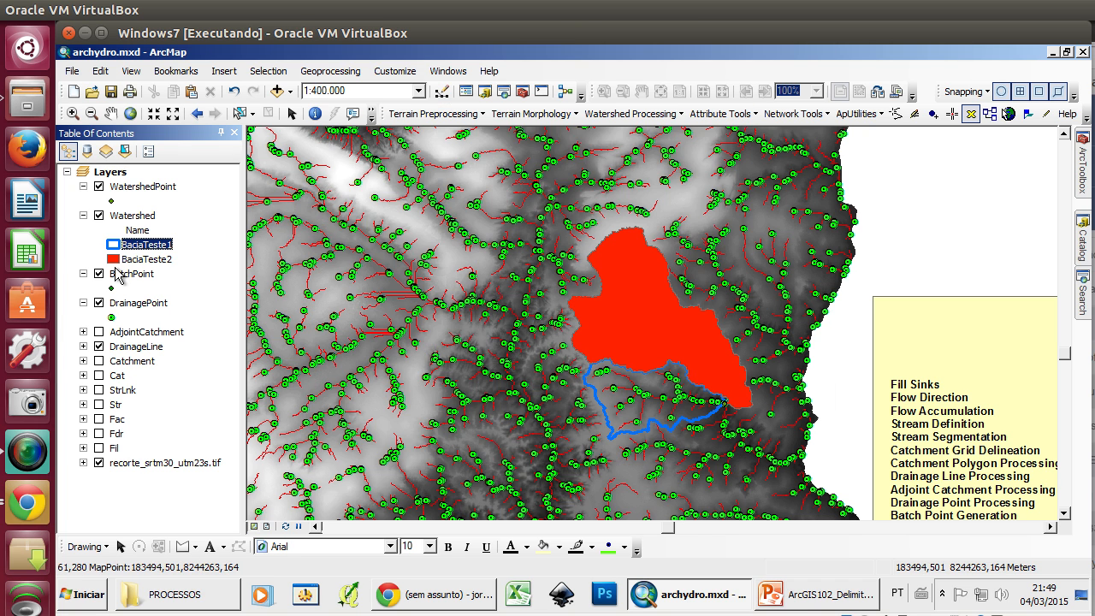
- Give the BaciaTeste2 watershed a Hollow symbol with a magenta outline of width 2
left_click(113, 260)
left_click(361, 287)
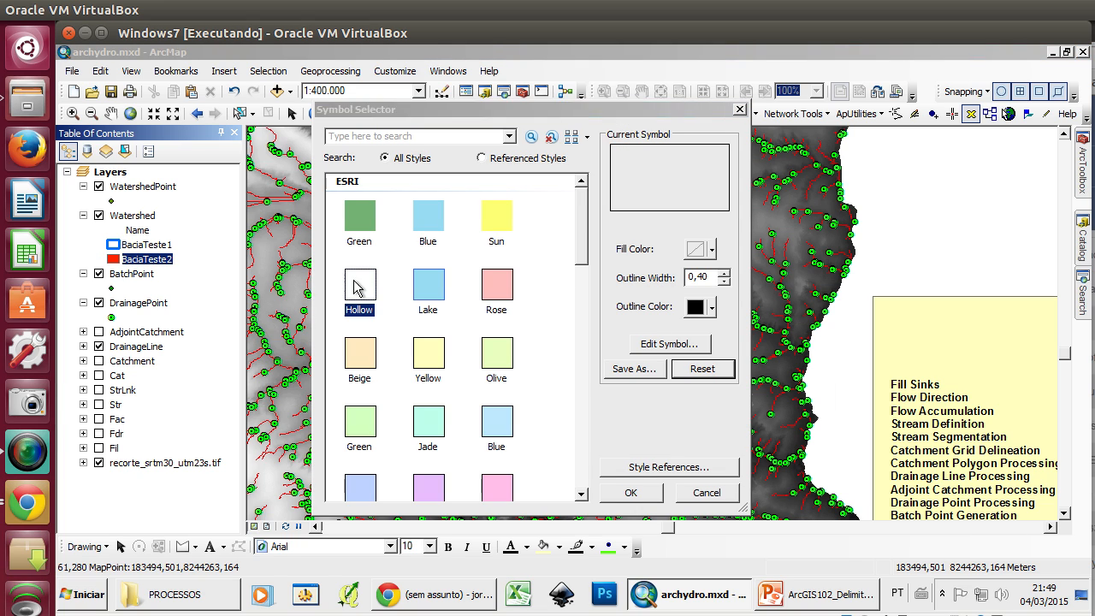
double_click(703, 277)
type("2")
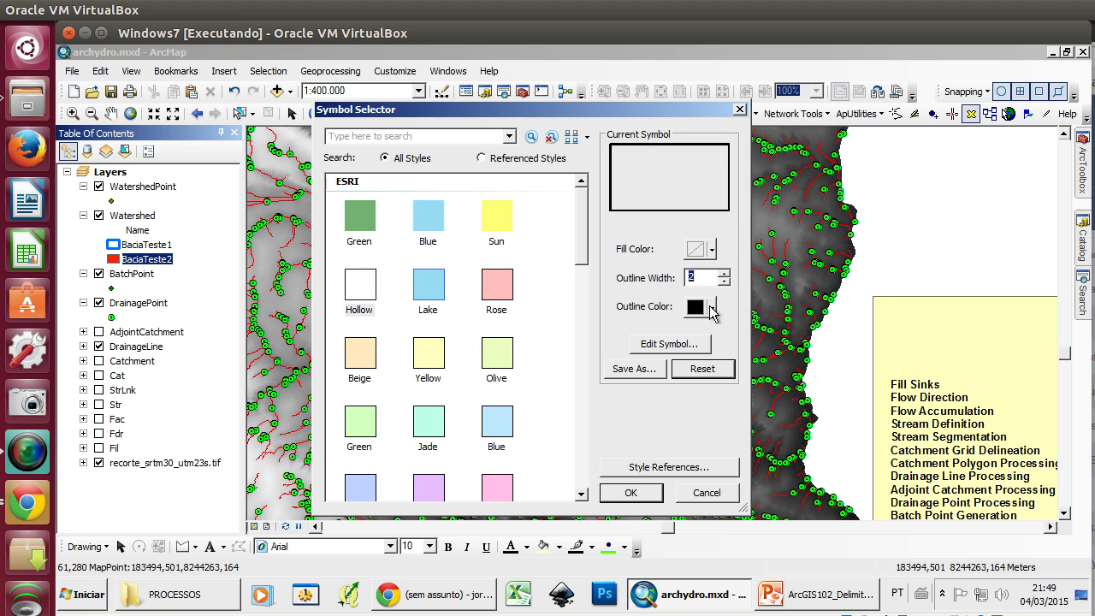
left_click(712, 307)
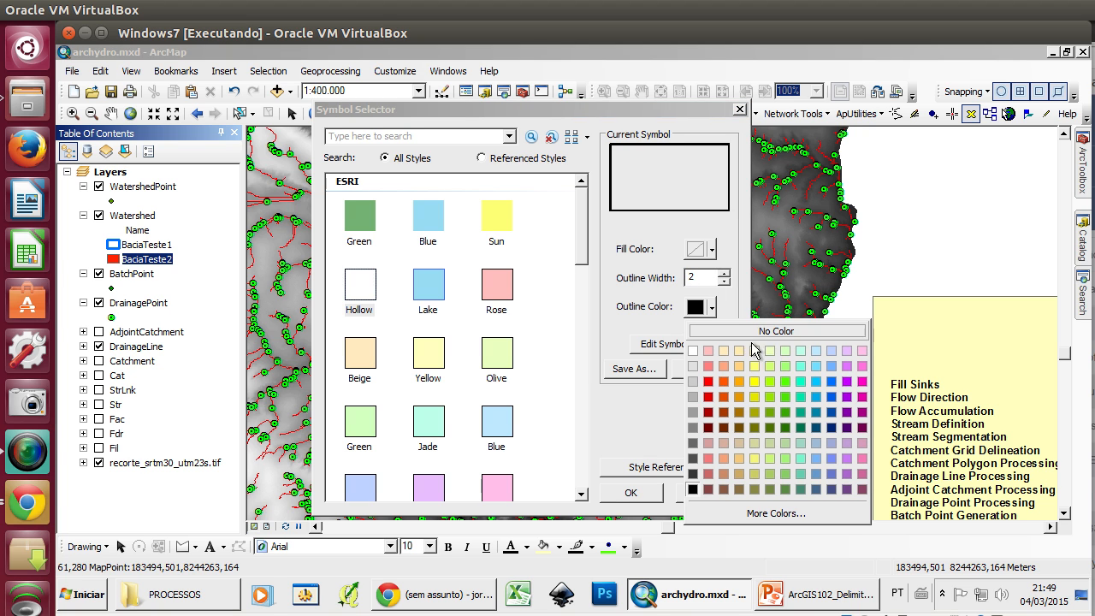
left_click(861, 381)
left_click(631, 492)
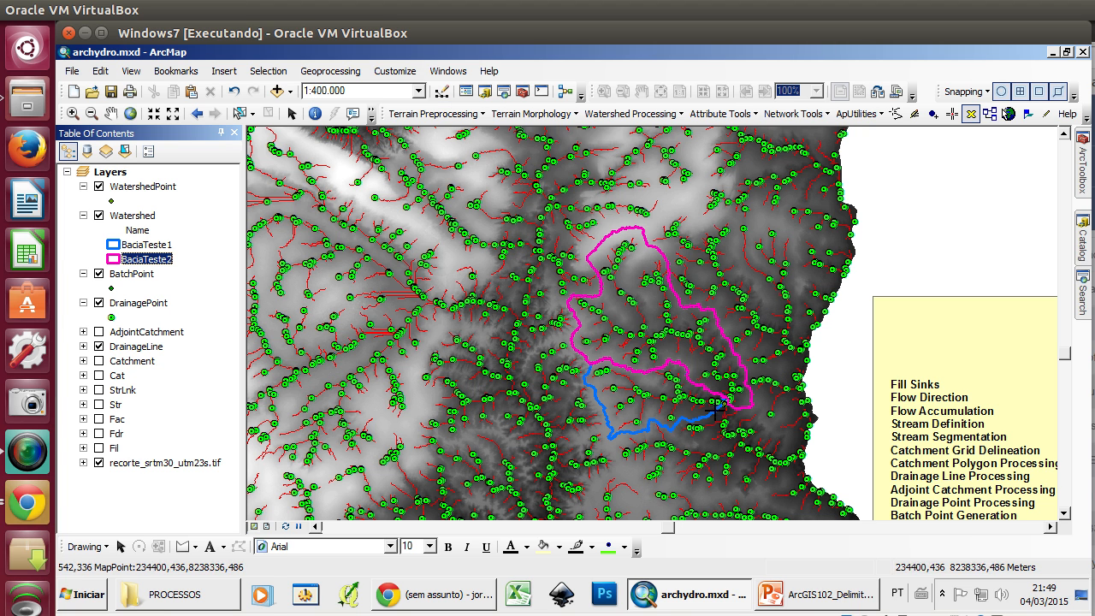
- Hide the DrainagePoint layer to leave the basin outlines and drainage lines uncluttered on the map
scroll(682, 385, "down", 2)
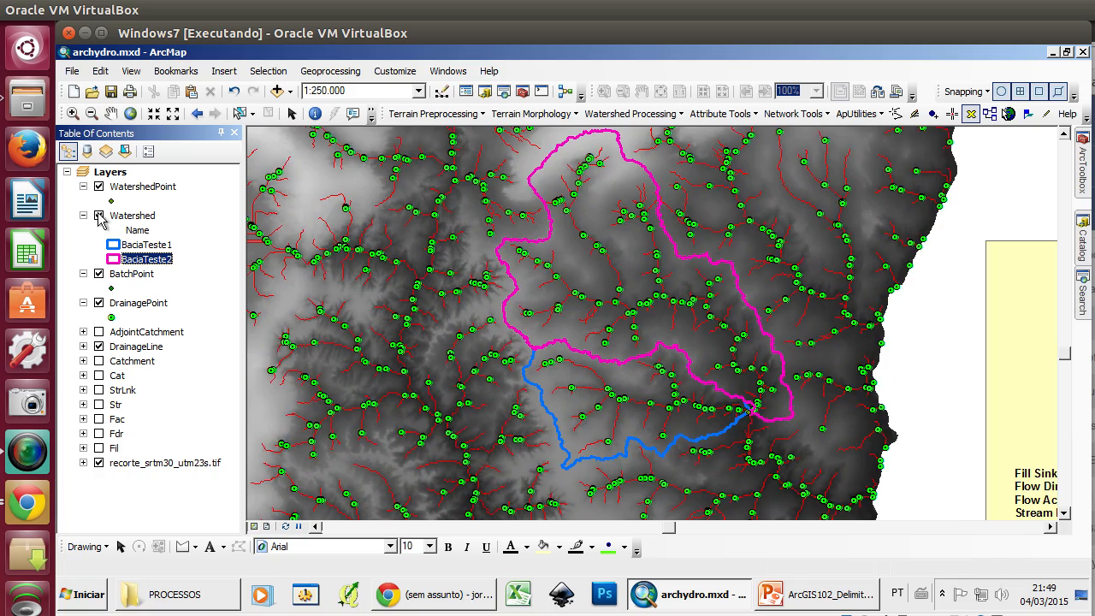
left_click(99, 303)
scroll(580, 300, "down", 1)
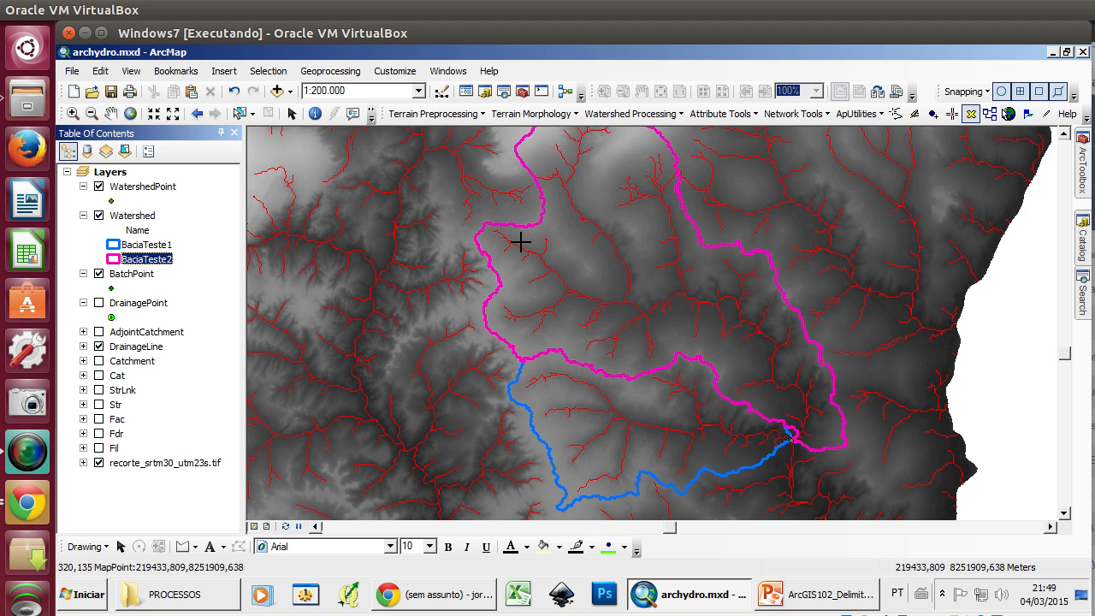
- Examine the two basin outlines against the drainage lines and elevation raster, both close up and across the whole study area
left_click(110, 113)
left_click_drag(563, 232, 573, 247)
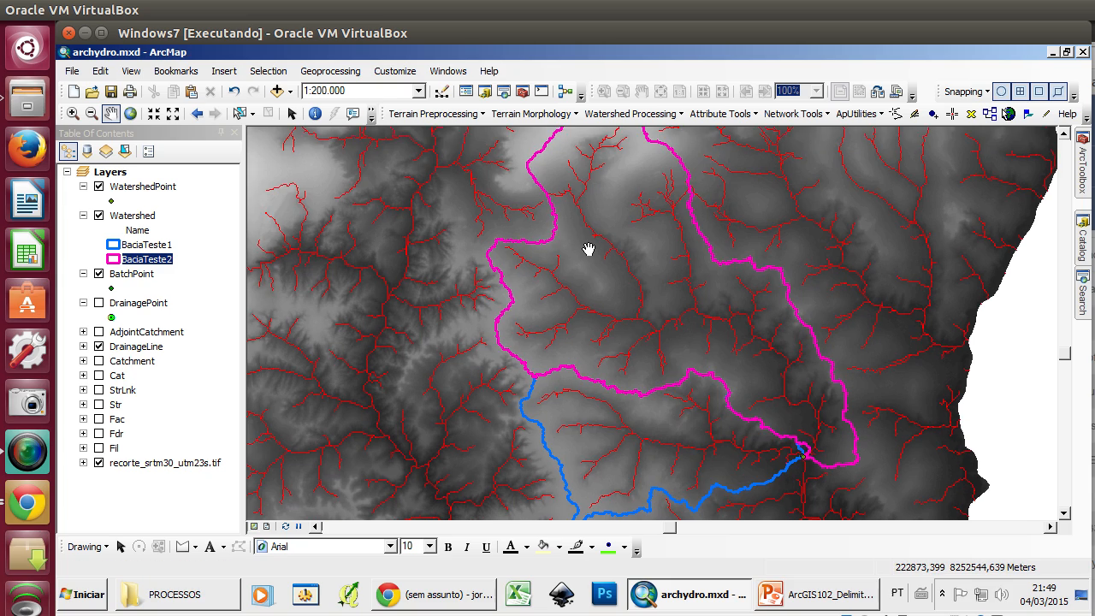
scroll(586, 245, "down", 1)
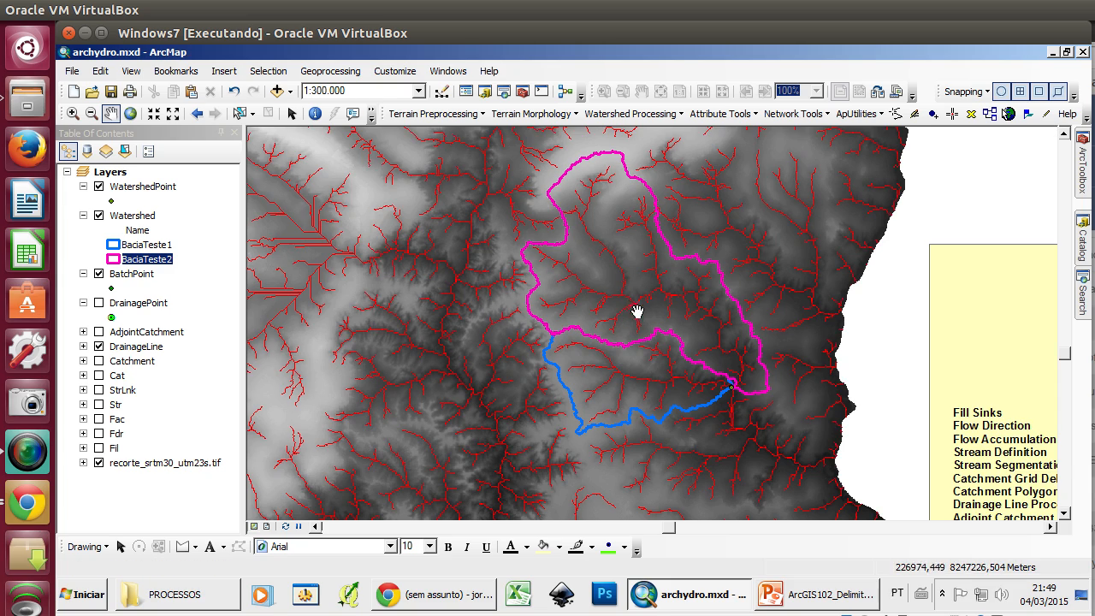
left_click_drag(638, 311, 664, 337)
scroll(649, 340, "down", 2)
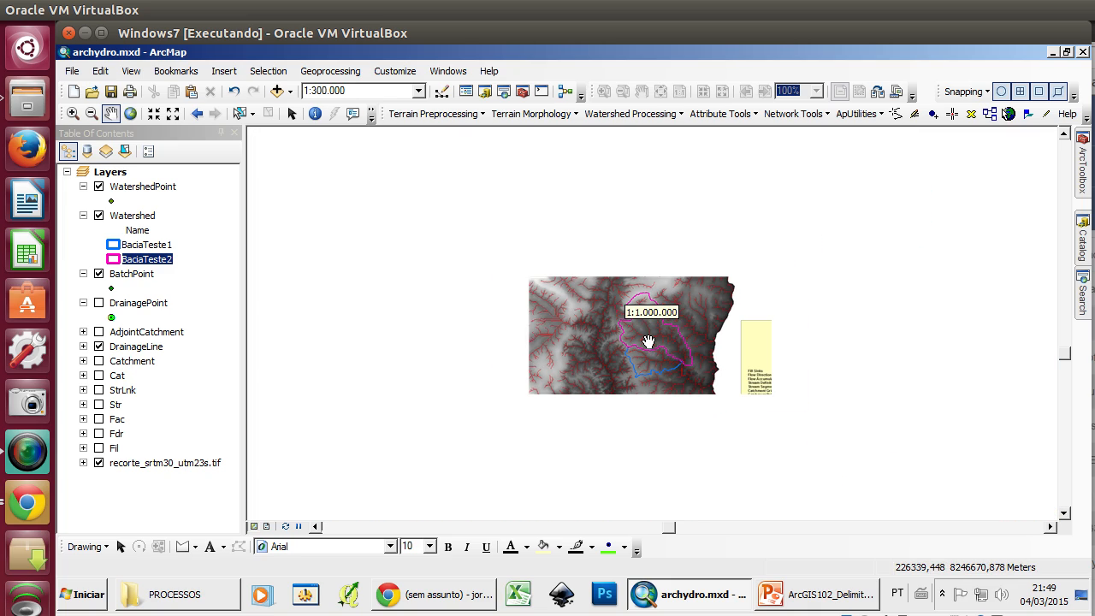
scroll(657, 325, "up", 1)
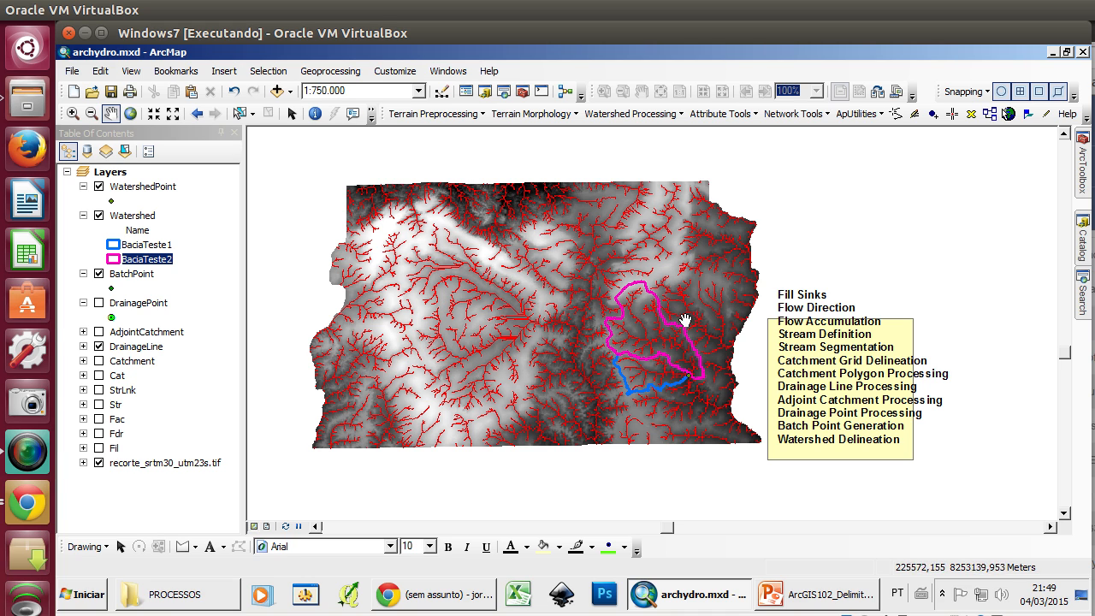
scroll(695, 313, "up", 2)
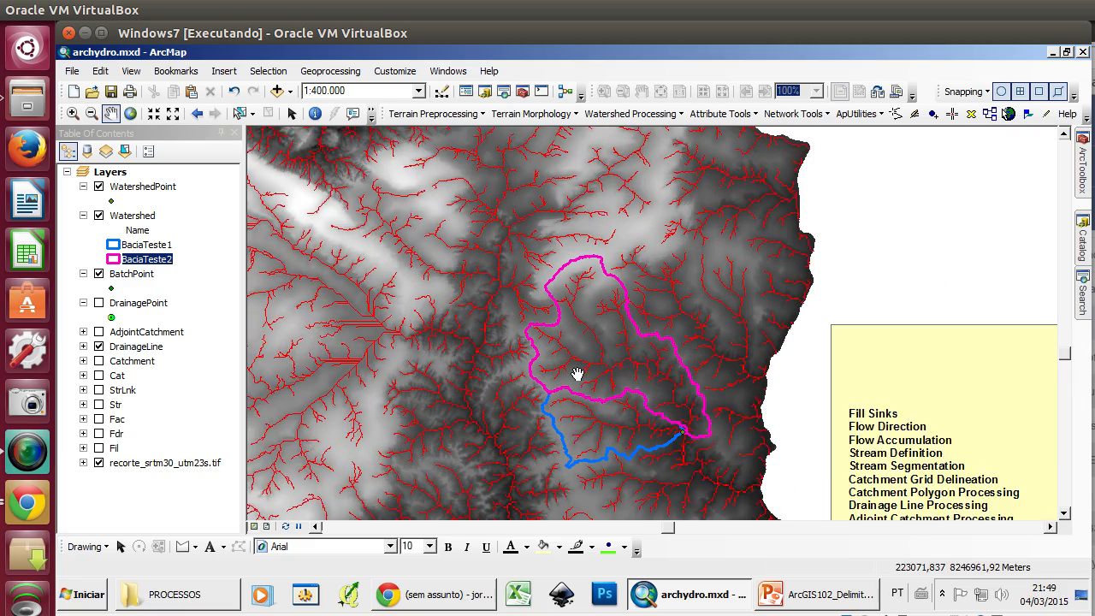
scroll(582, 374, "up", 1)
scroll(588, 373, "up", 1)
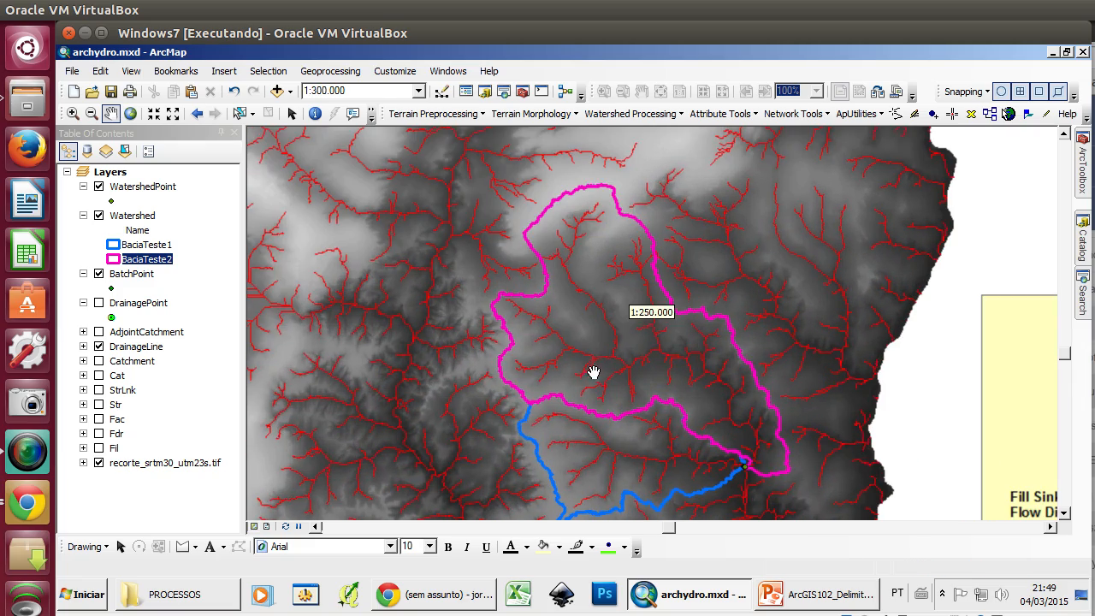
left_click_drag(630, 391, 679, 345)
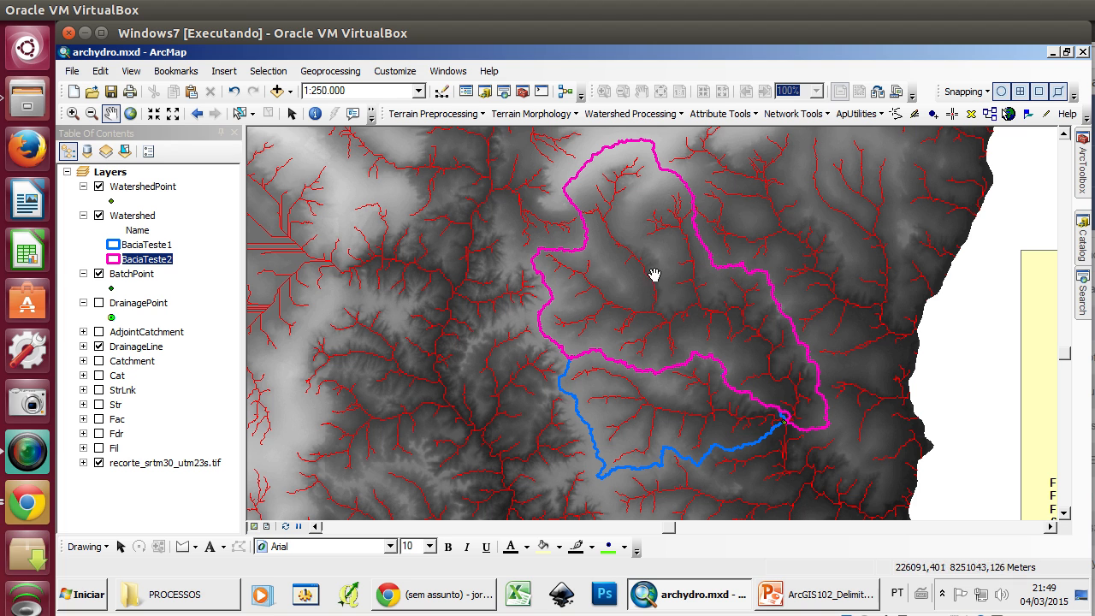
left_click(638, 118)
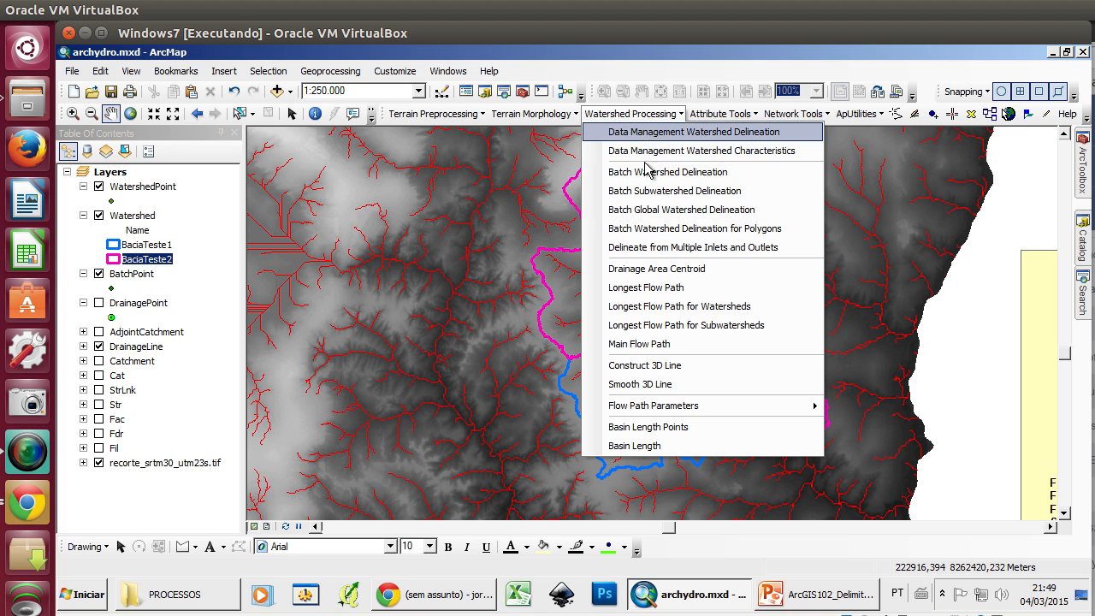
left_click(530, 114)
left_click(715, 82)
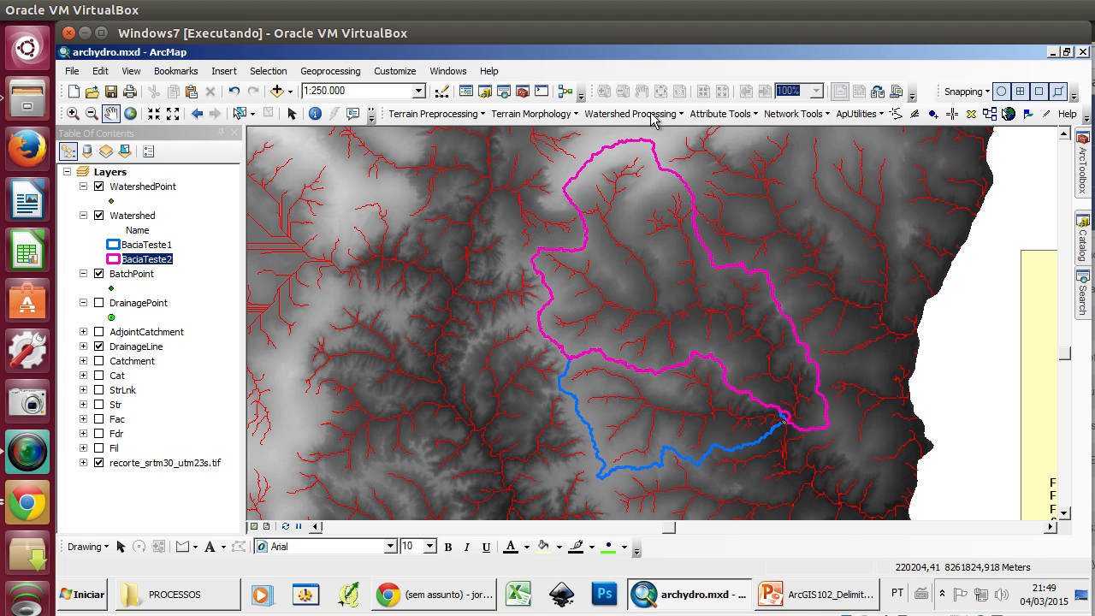
left_click(671, 120)
left_click(684, 54)
left_click_drag(651, 321, 650, 339)
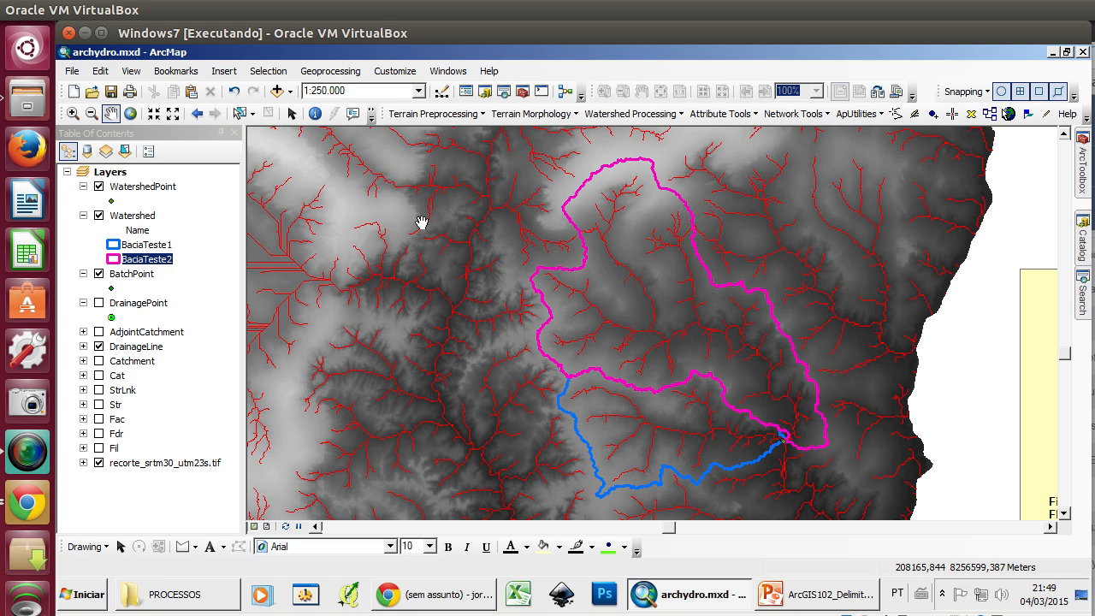
- Review the Watershed layer's attribute table for the length, area and name of each basin, and close the table
right_click(127, 221)
left_click(192, 250)
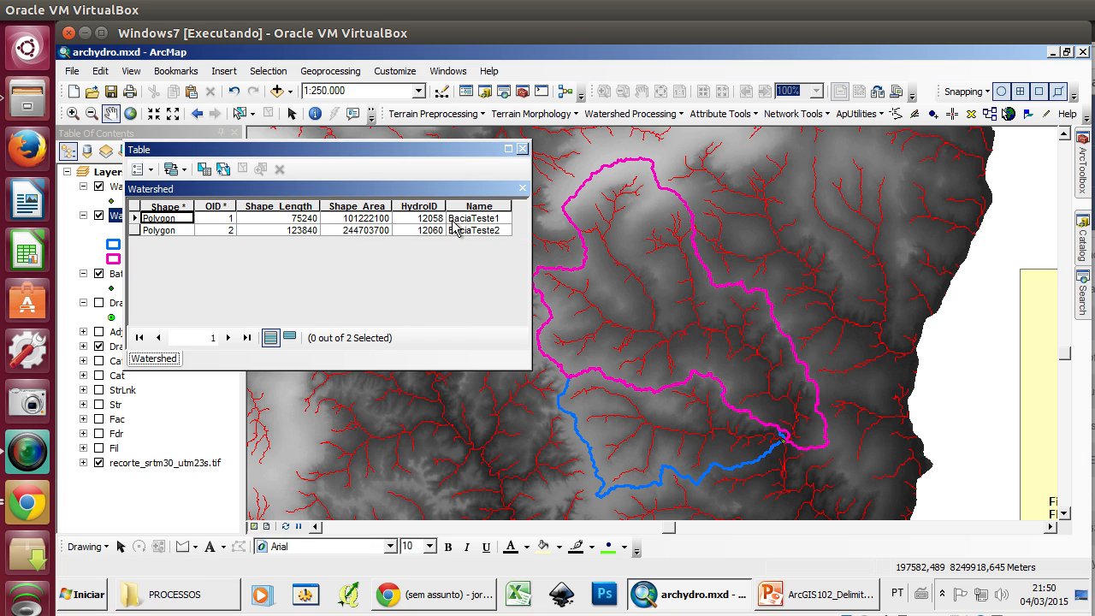
left_click(522, 150)
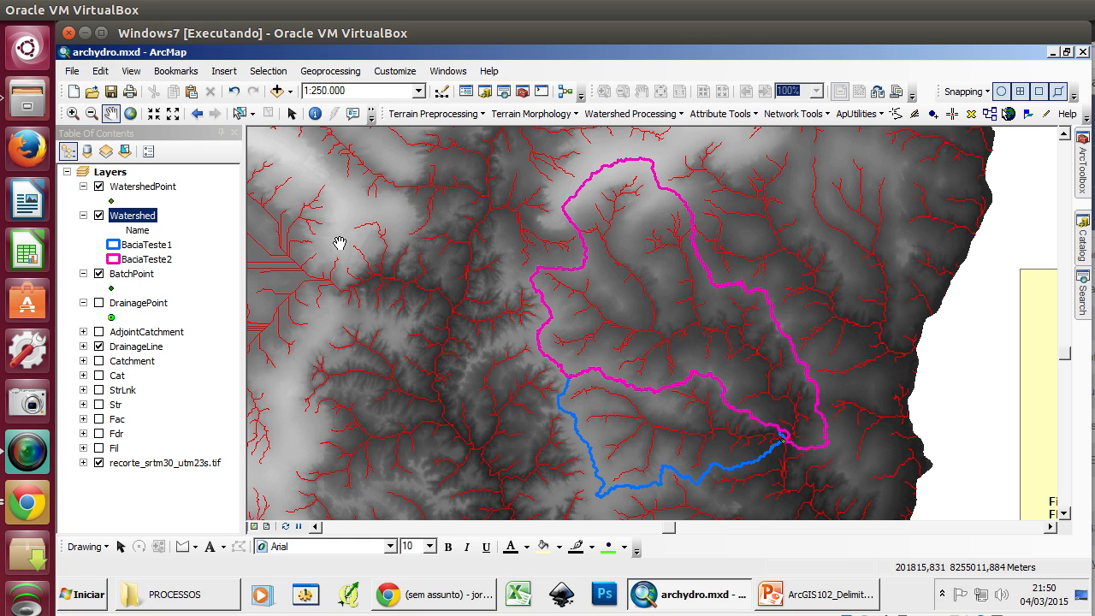